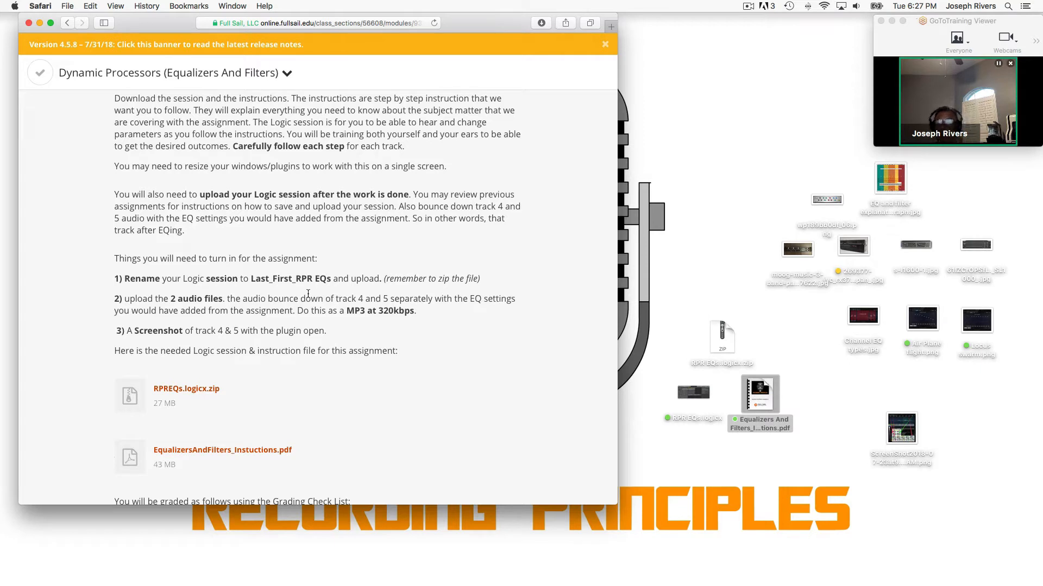
- Move the desktop file RPR EQs.logicx.zip to the trash
scroll(347, 388, "down", 5)
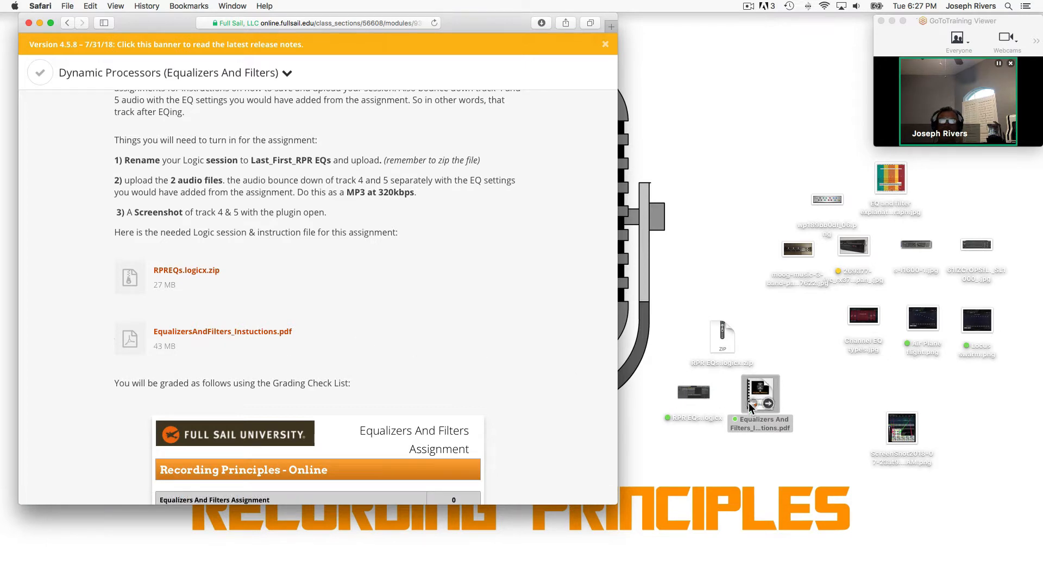
right_click(722, 335)
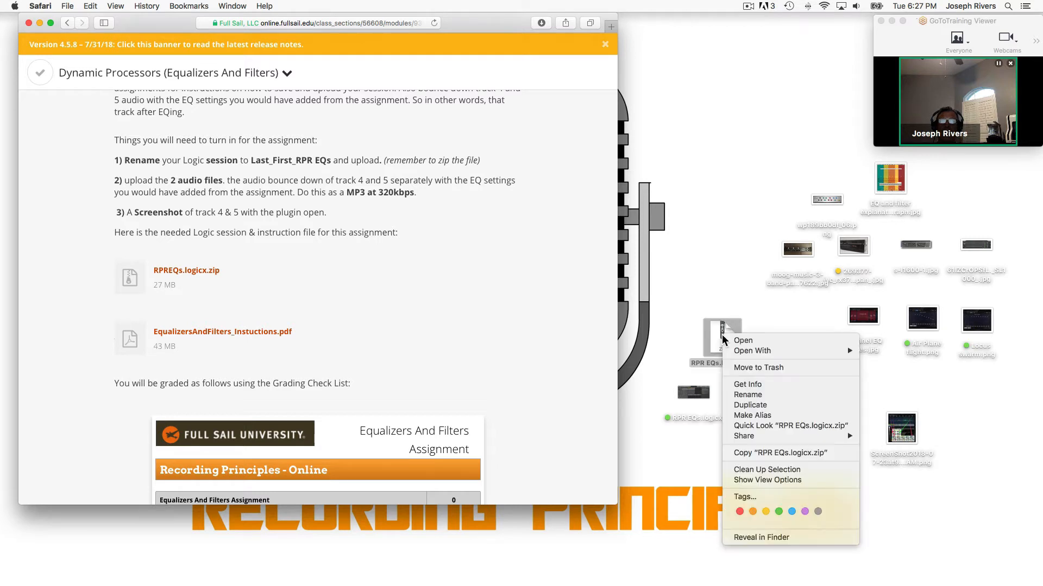
left_click(737, 369)
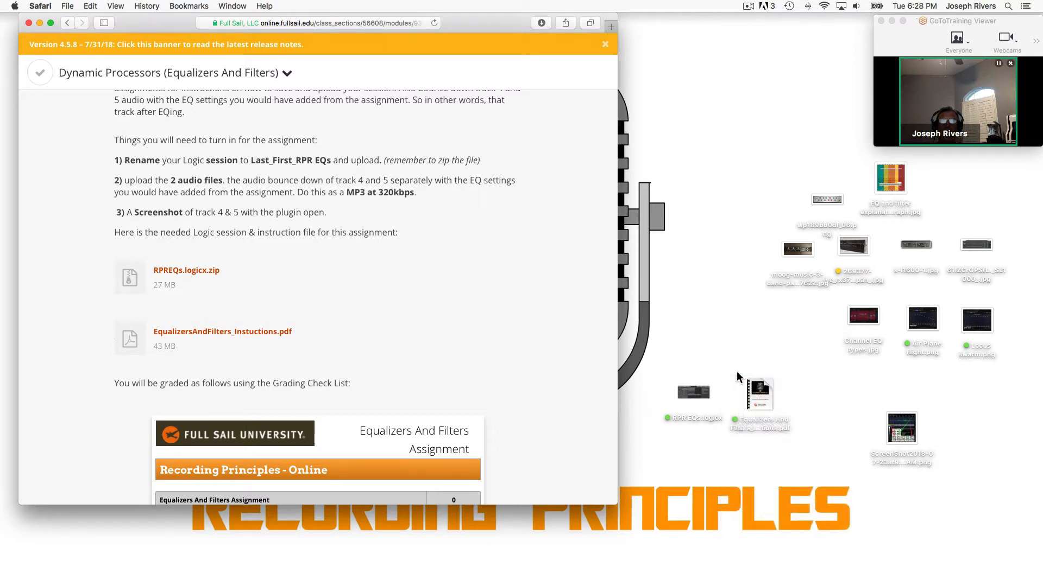
- Review the Grading Check List and the submission requirements on the Dynamic Processors (Equalizers And Filters) assignment page
scroll(362, 357, "down", 5)
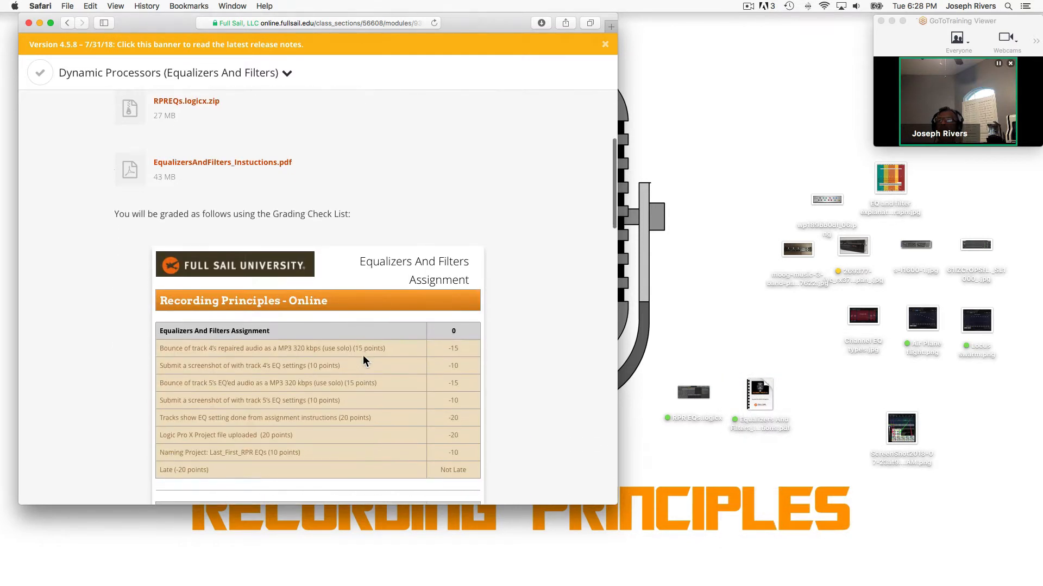
scroll(364, 334, "down", 1)
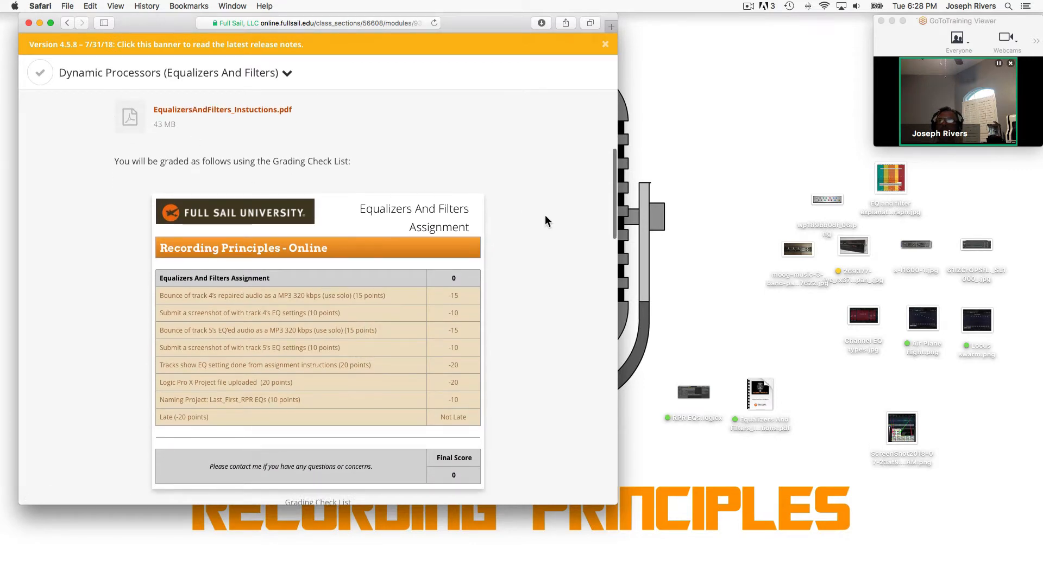
scroll(546, 215, "down", 1)
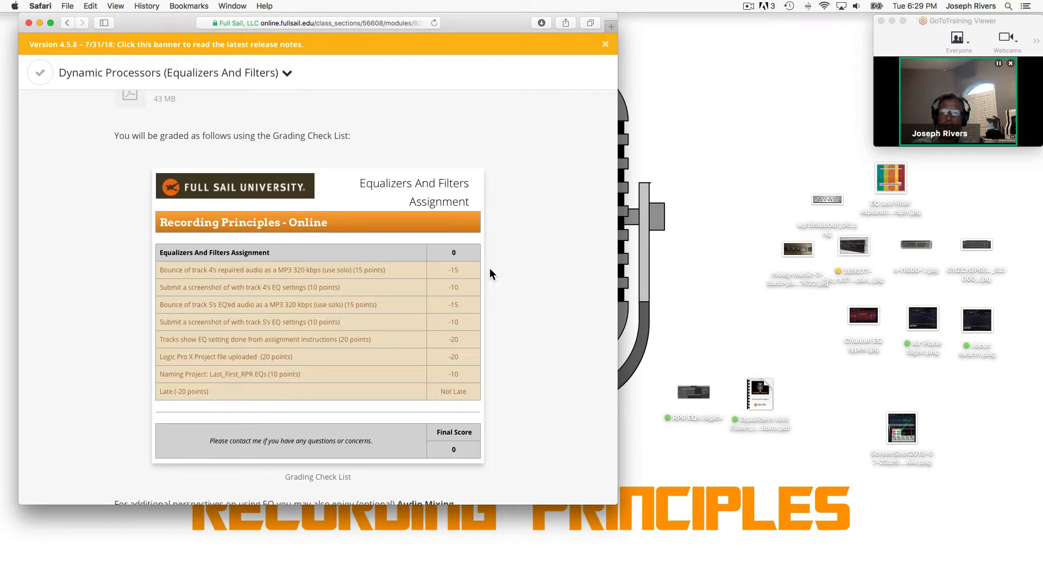
scroll(531, 249, "up", 1)
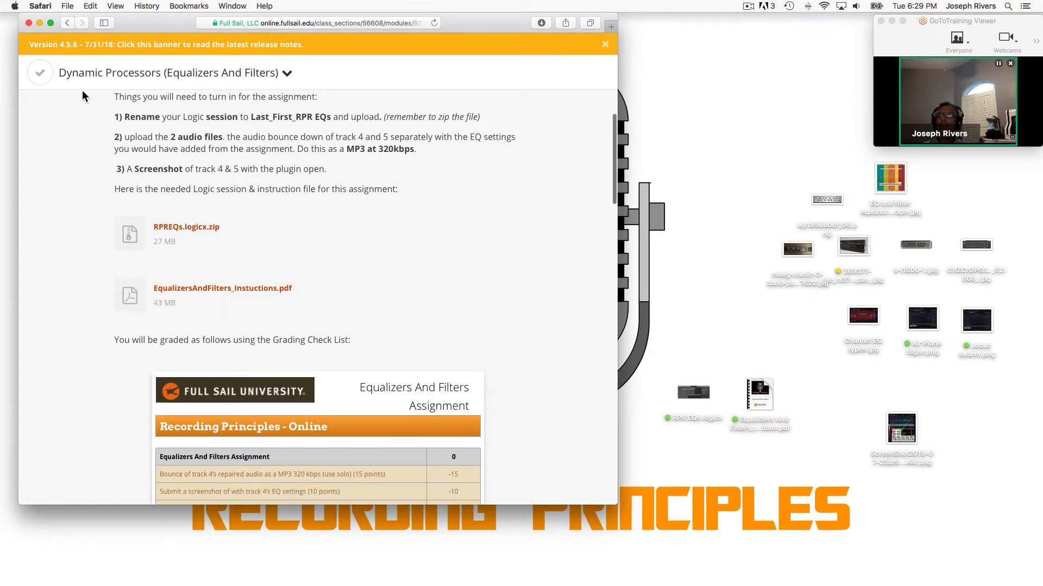
scroll(348, 174, "up", 10)
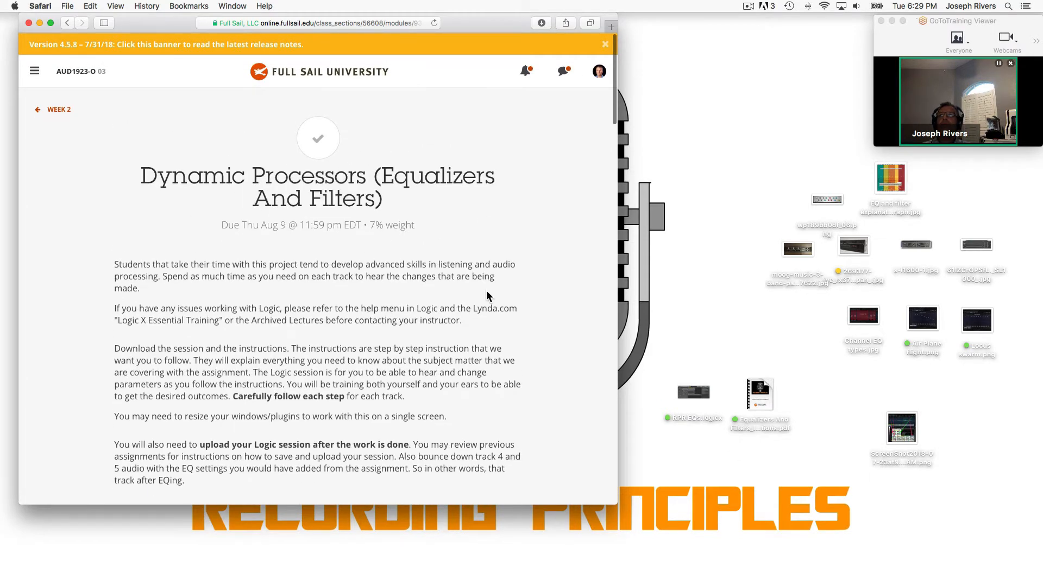
scroll(486, 291, "down", 3)
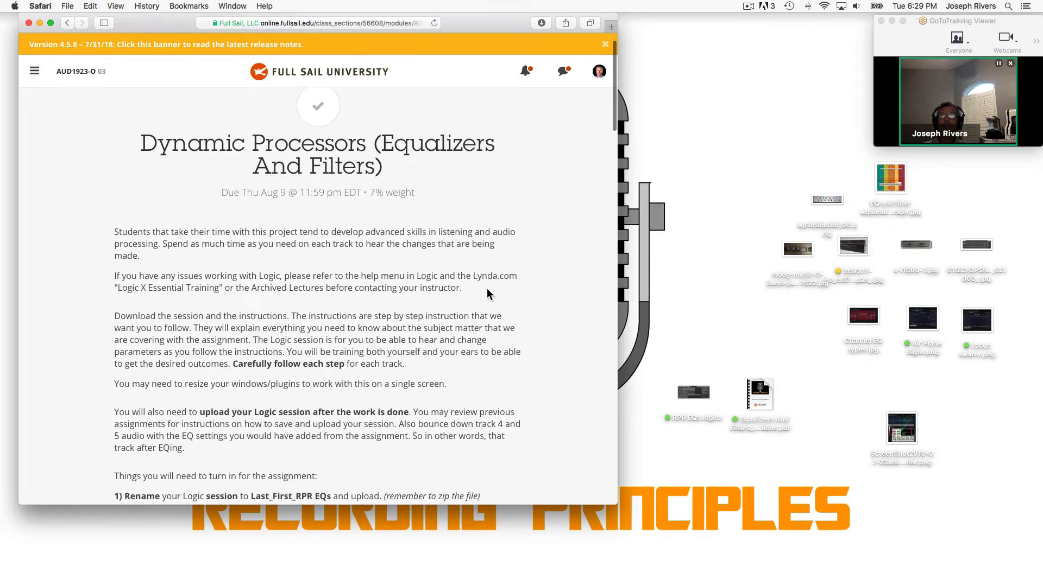
scroll(489, 291, "down", 1)
scroll(489, 288, "down", 3)
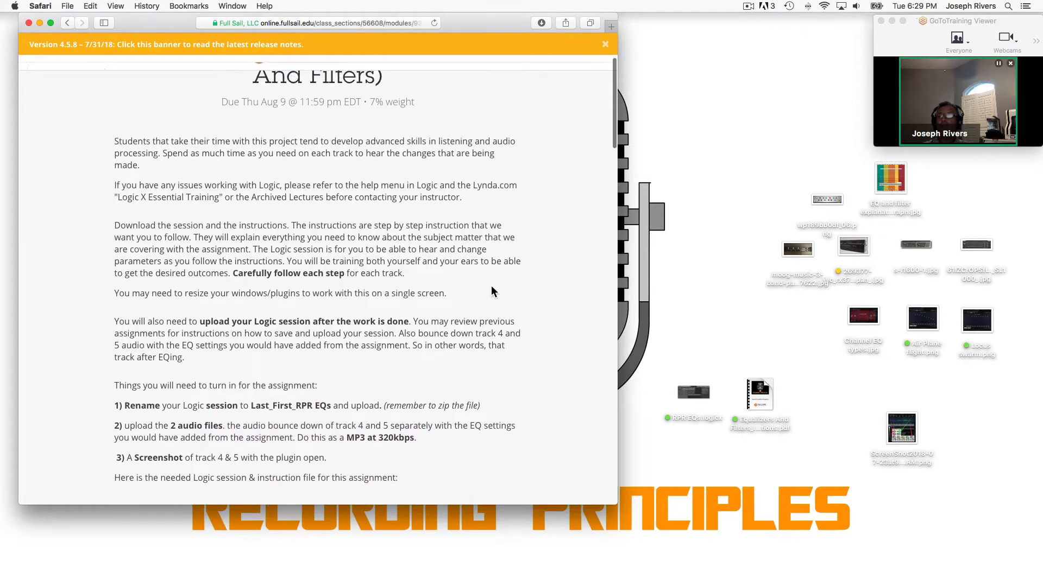
- Return to the course activity list, look through the Week 1 and Week 2 items, and expand Week 3
left_click(67, 20)
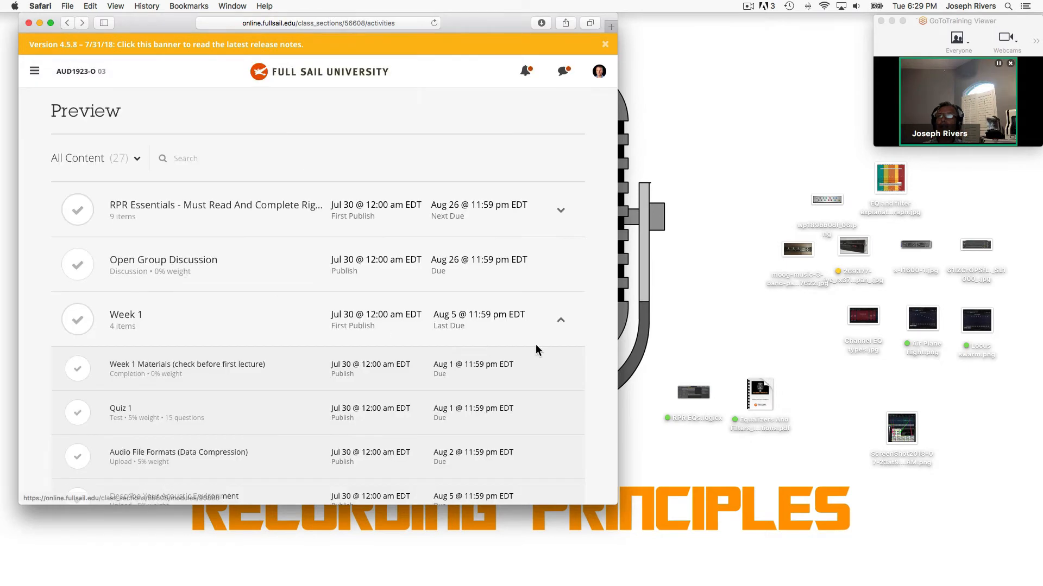
scroll(535, 348, "down", 5)
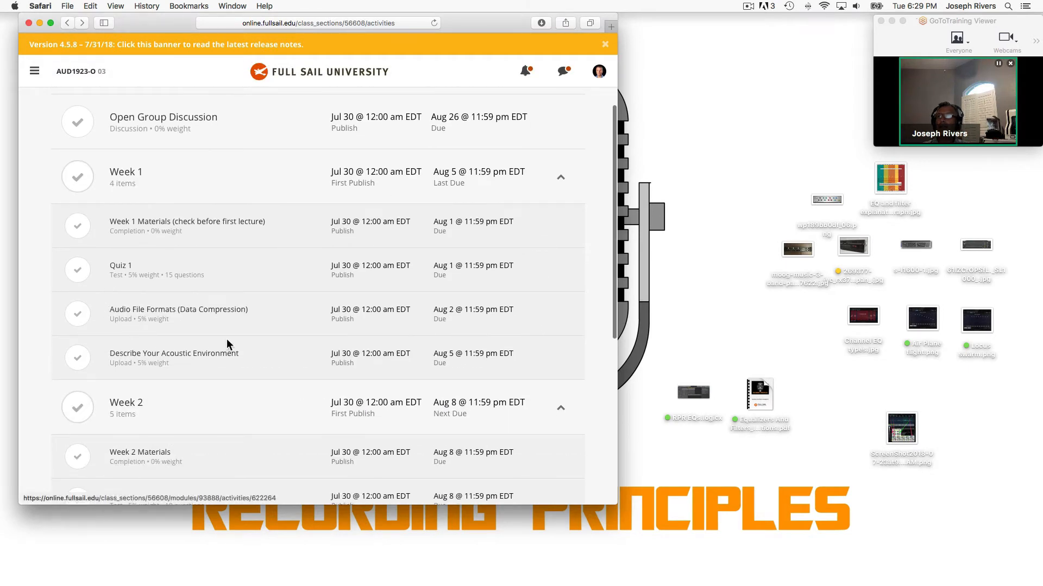
scroll(227, 338, "down", 6)
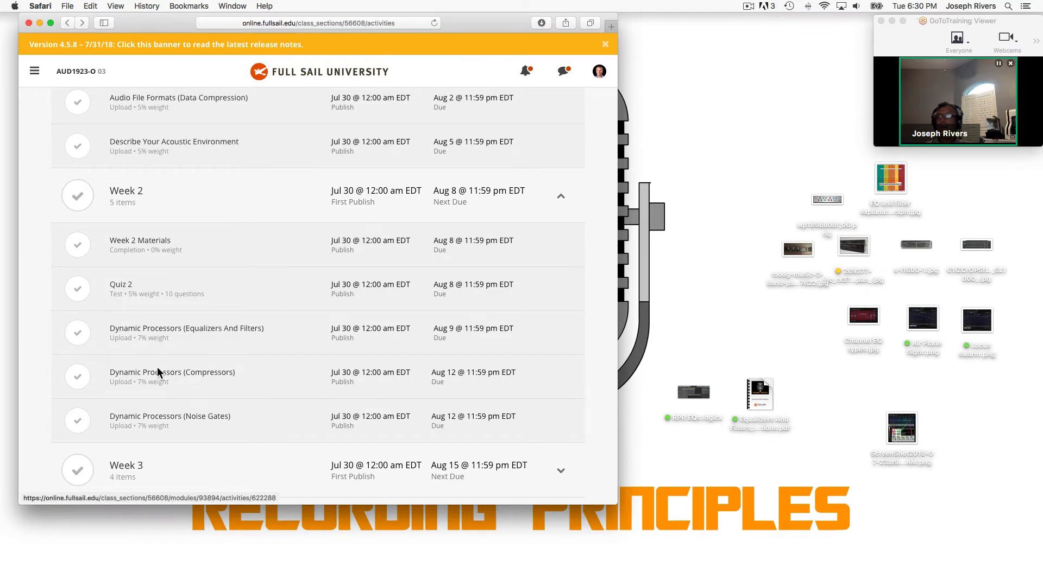
scroll(184, 405, "down", 3)
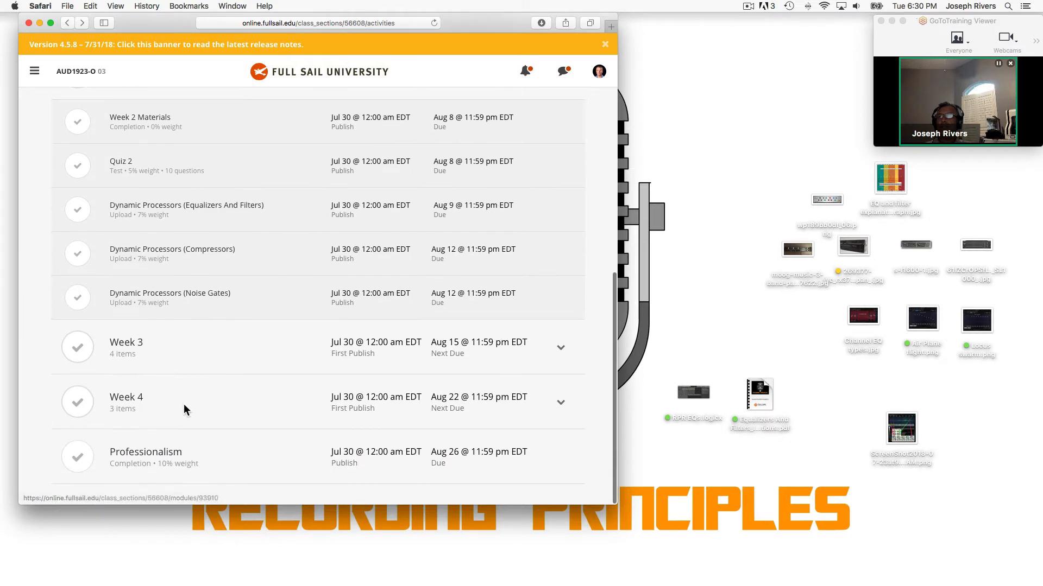
left_click(562, 350)
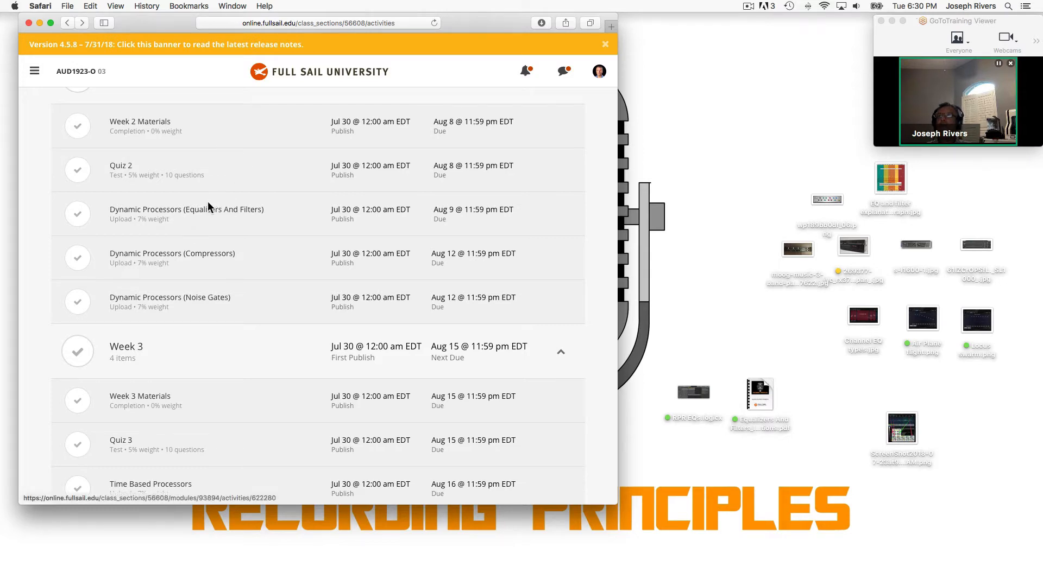
- Open the Week 2 Dynamic Processors (Equalizers And Filters) assignment and review its grading criteria and optional Lynda.com video recommendation
left_click(195, 213)
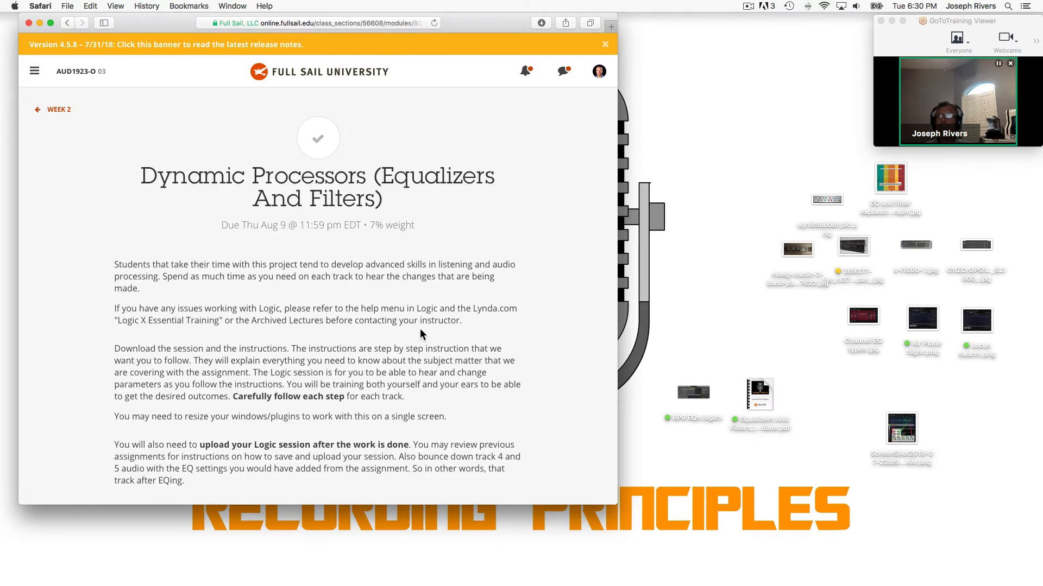
scroll(421, 330, "down", 7)
scroll(423, 333, "down", 7)
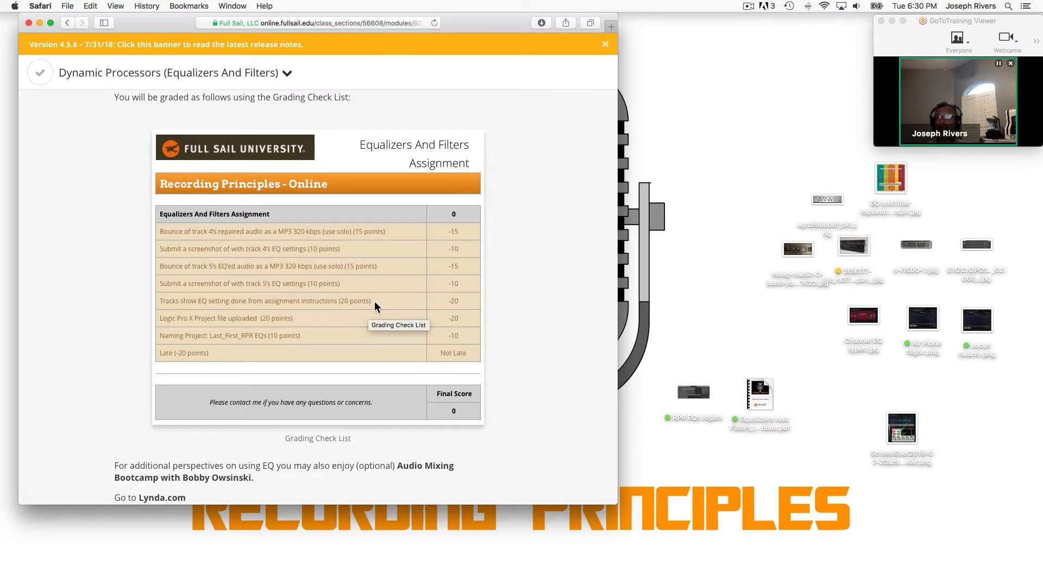
scroll(376, 299, "down", 2)
scroll(379, 298, "down", 2)
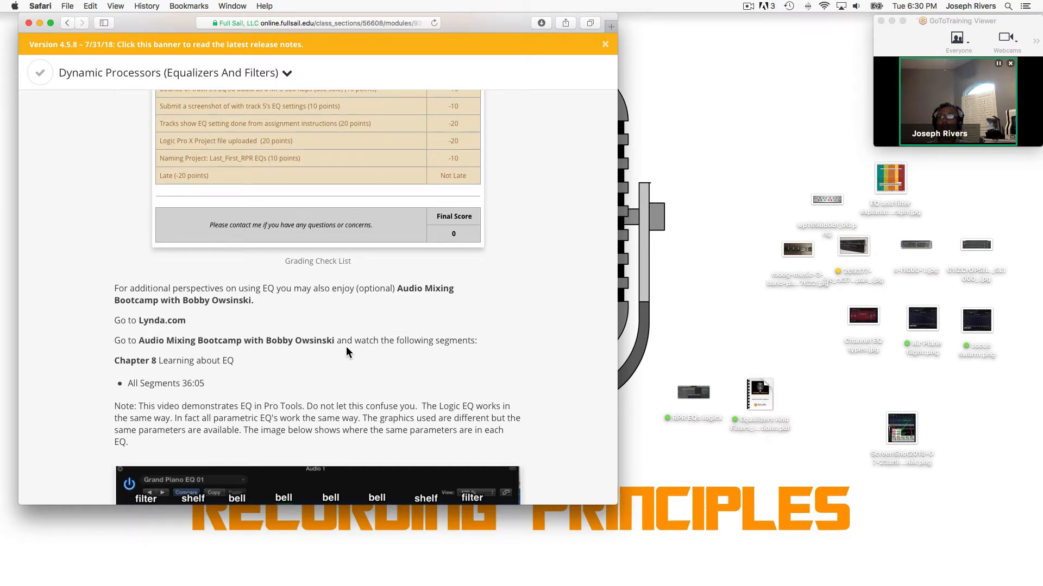
- Examine the EQ ProTools VS Logic Channel EQ image, comparing where the filter, shelf, bell, frequency, gain and Q controls sit
scroll(346, 347, "down", 3)
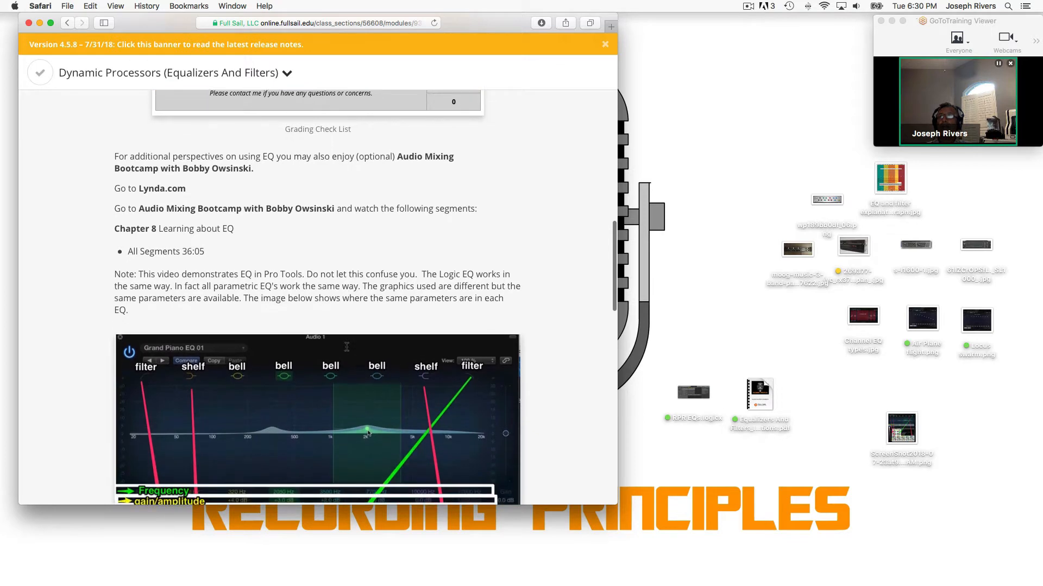
scroll(347, 346, "down", 3)
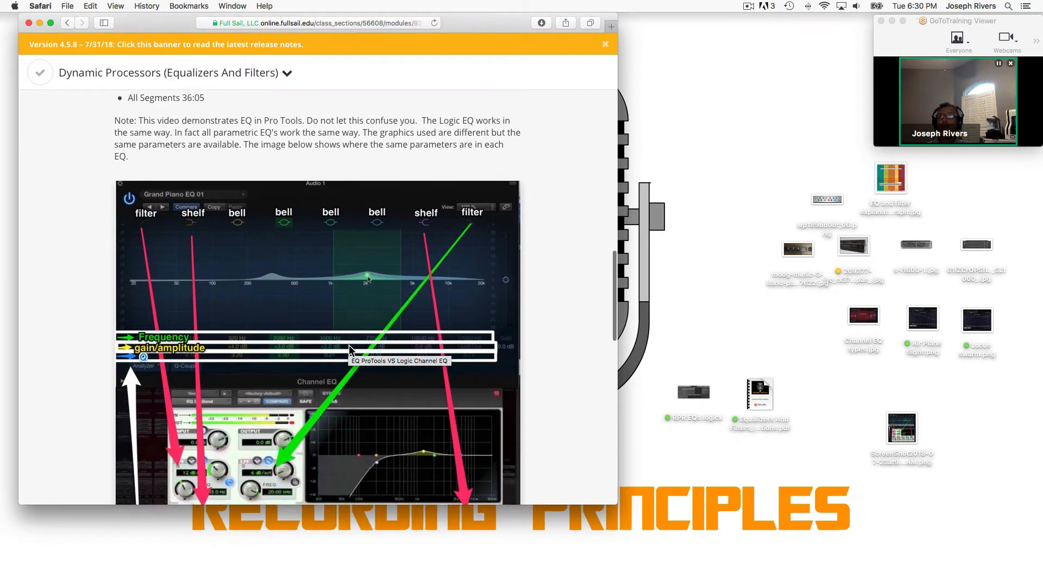
scroll(349, 345, "down", 1)
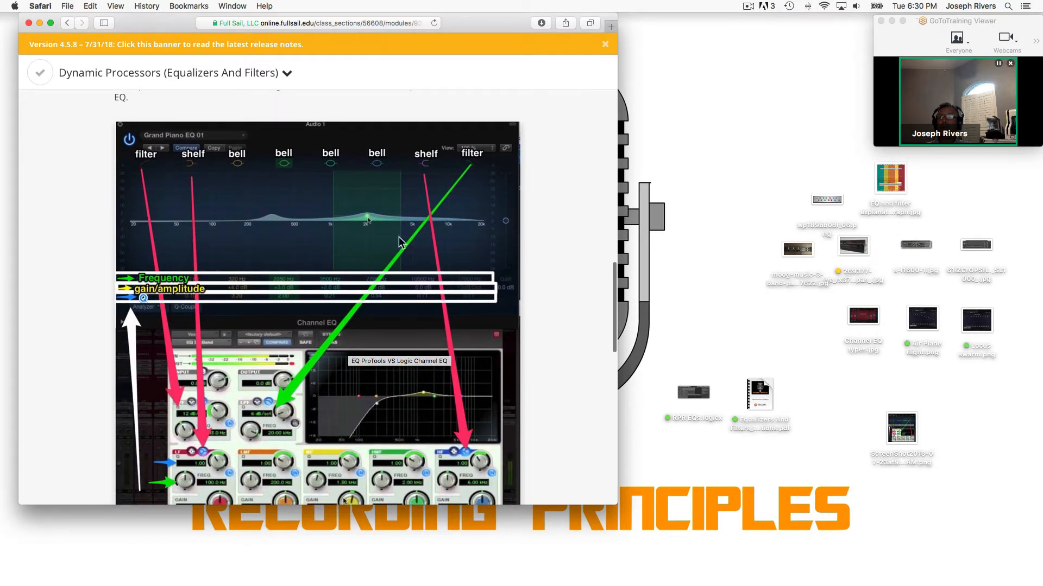
scroll(300, 396, "down", 2)
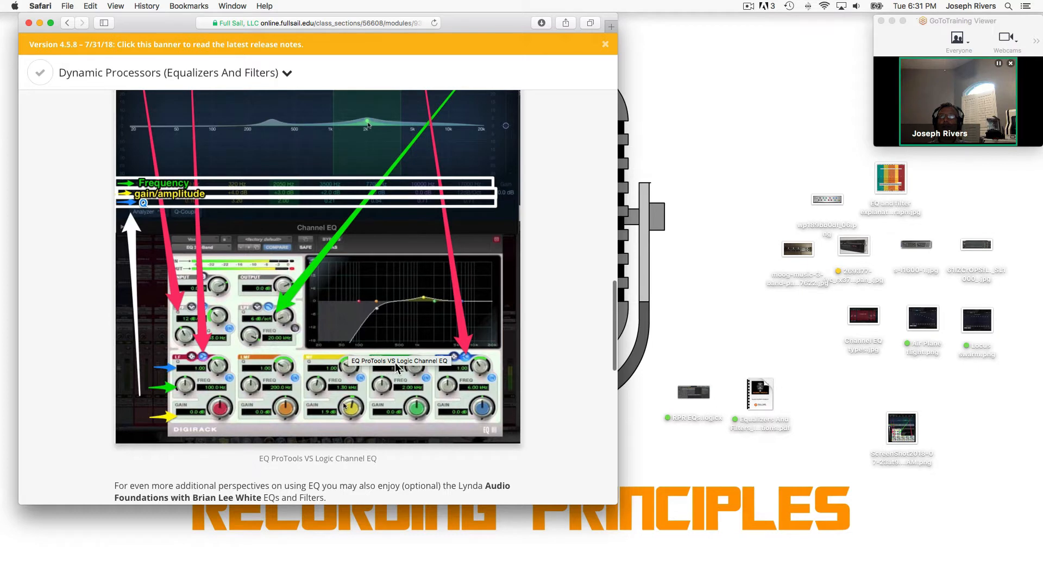
scroll(332, 169, "up", 3)
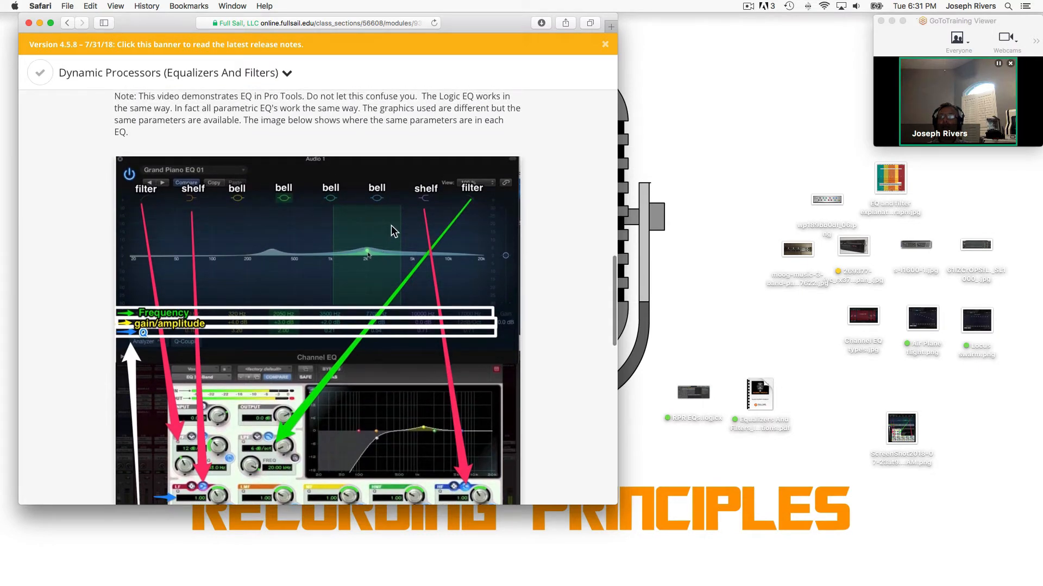
scroll(313, 258, "down", 2)
scroll(313, 259, "down", 1)
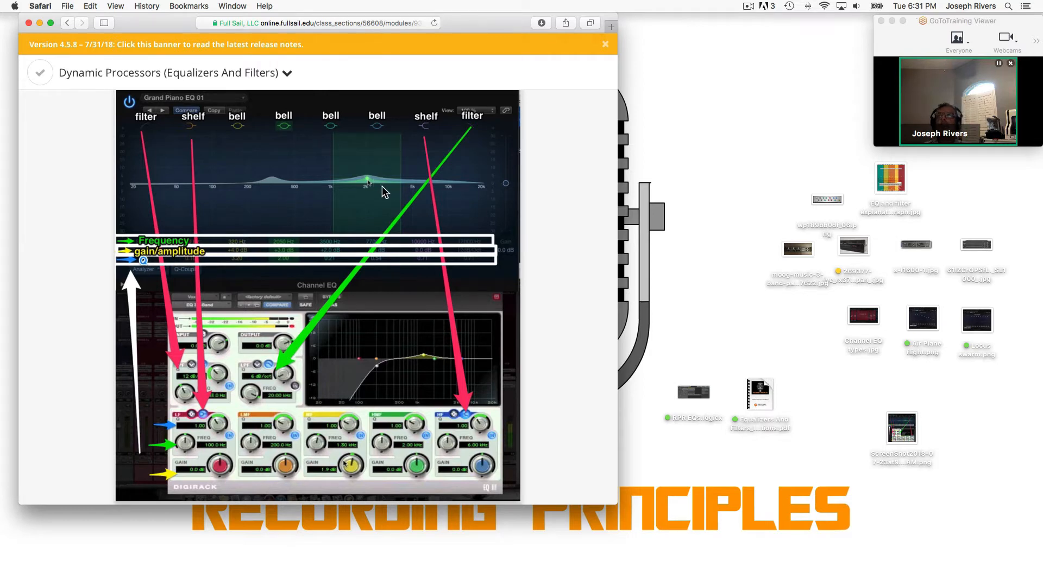
scroll(568, 187, "up", 3)
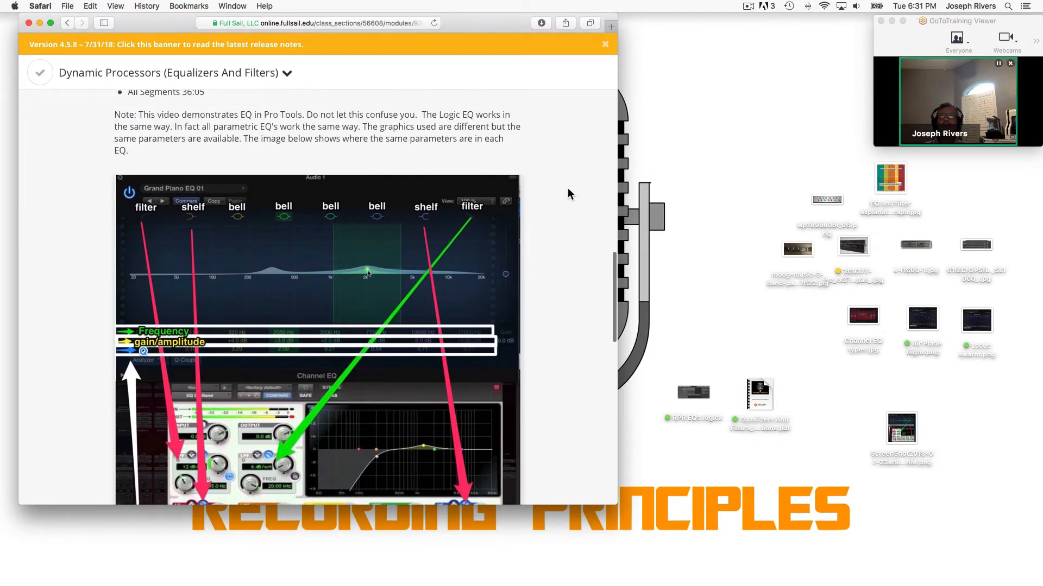
scroll(568, 188, "down", 8)
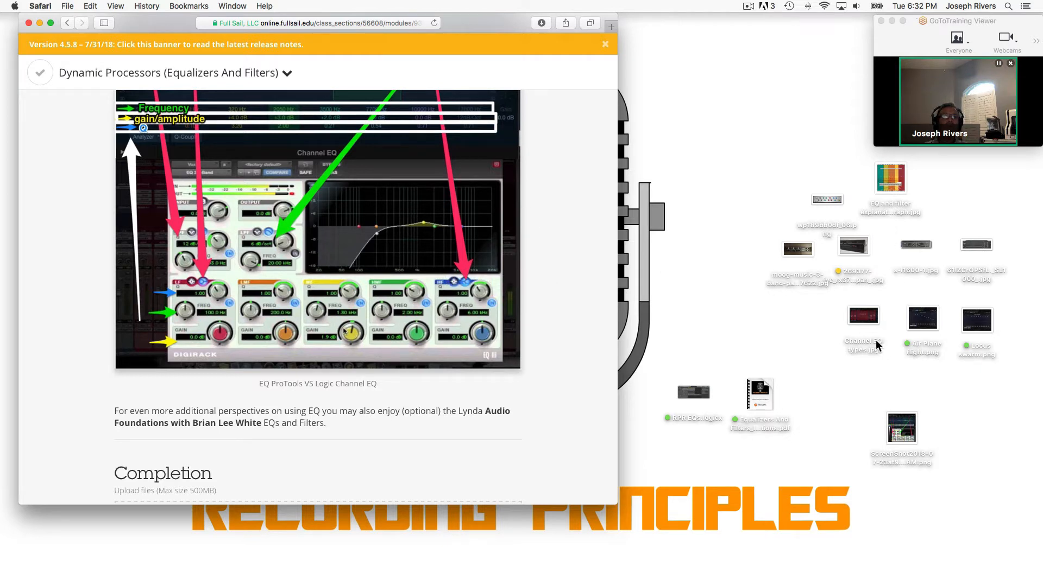
- Open Equalizers And Filters_Instuctions.pdf from the desktop in Acrobat and go to the assignment introduction on page 2
left_click(760, 392)
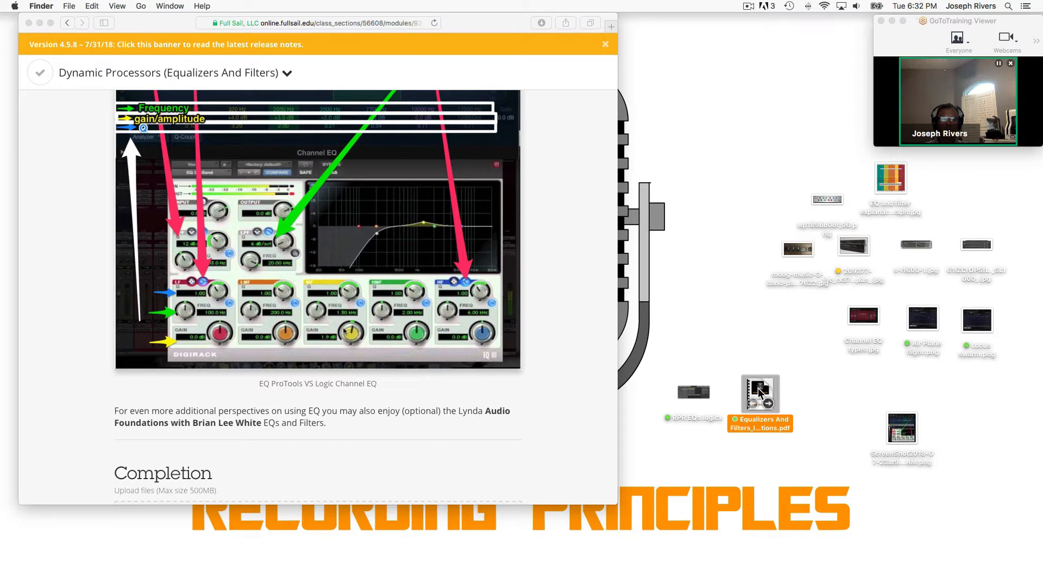
double_click(759, 392)
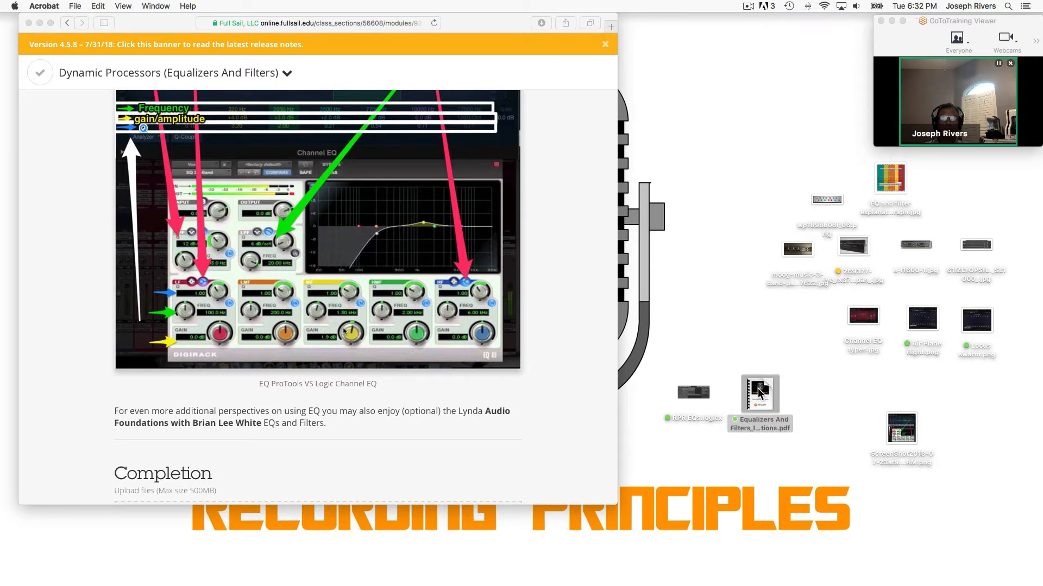
scroll(588, 237, "down", 10)
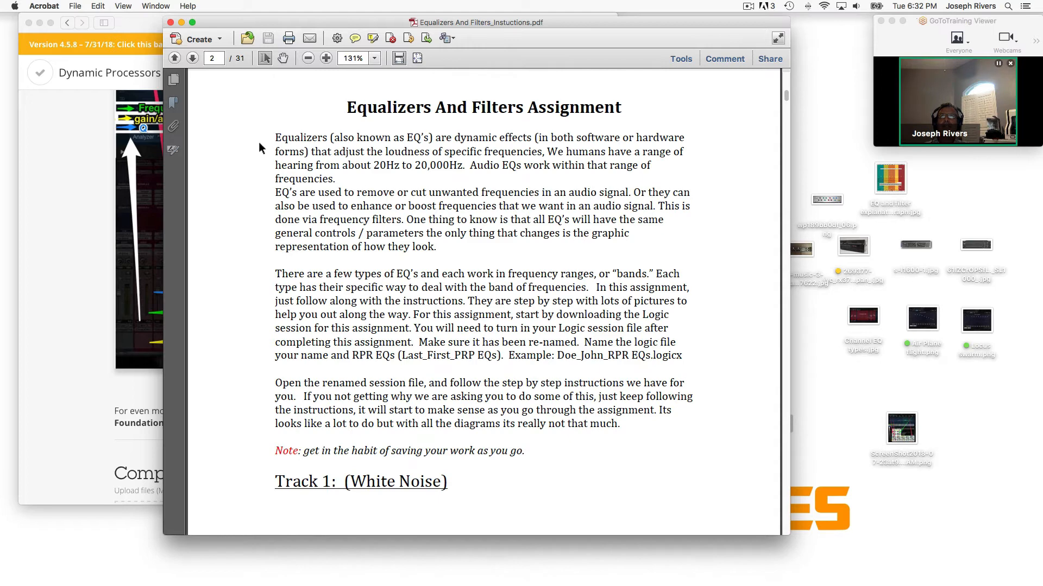
- Read the assignment introduction and the Track 1 Graphic EQs section through the home-style 7 band and Logic 31 band examples
scroll(508, 252, "down", 3)
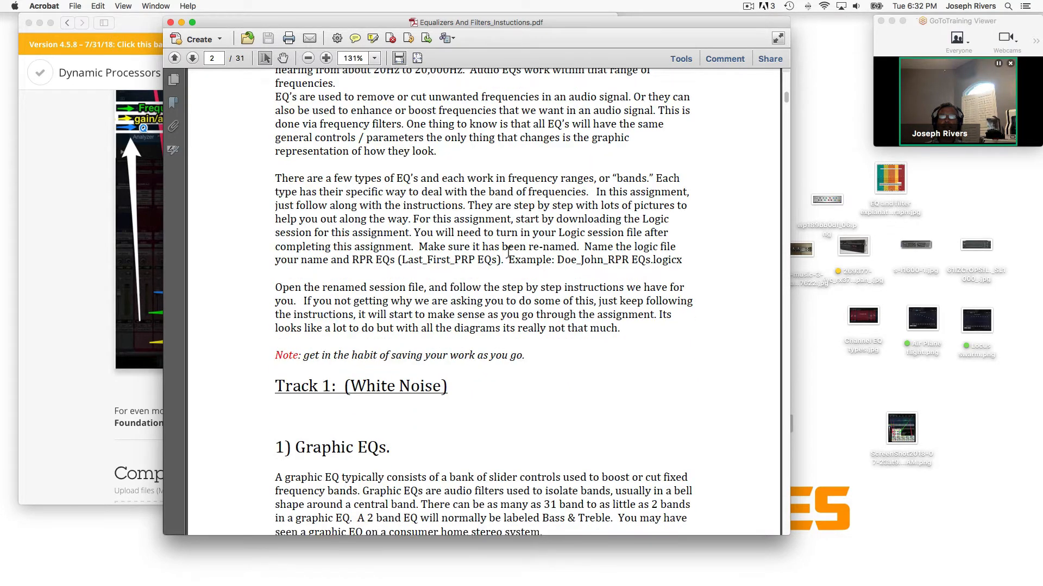
scroll(507, 252, "down", 3)
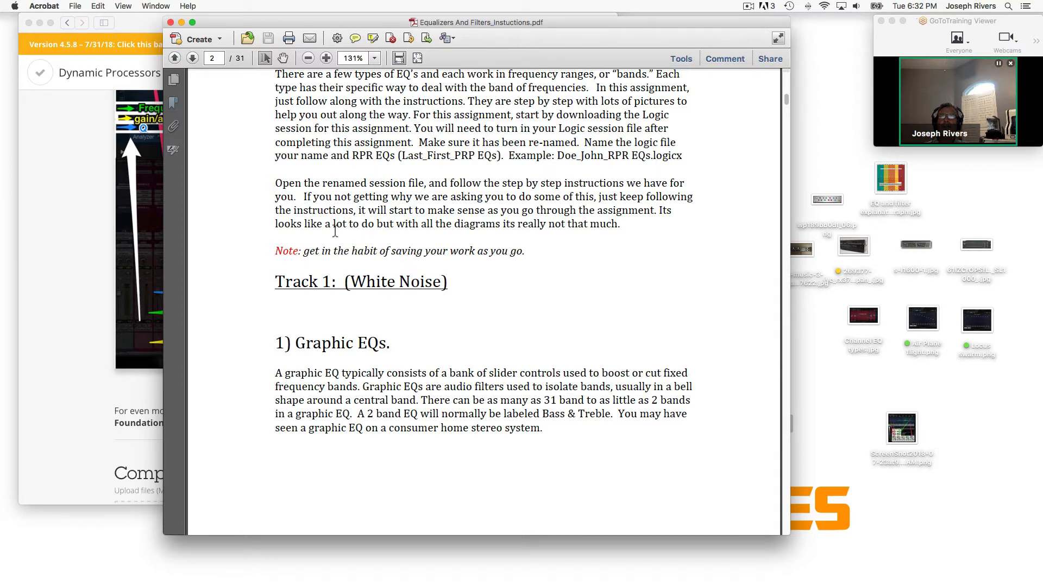
scroll(685, 346, "down", 5)
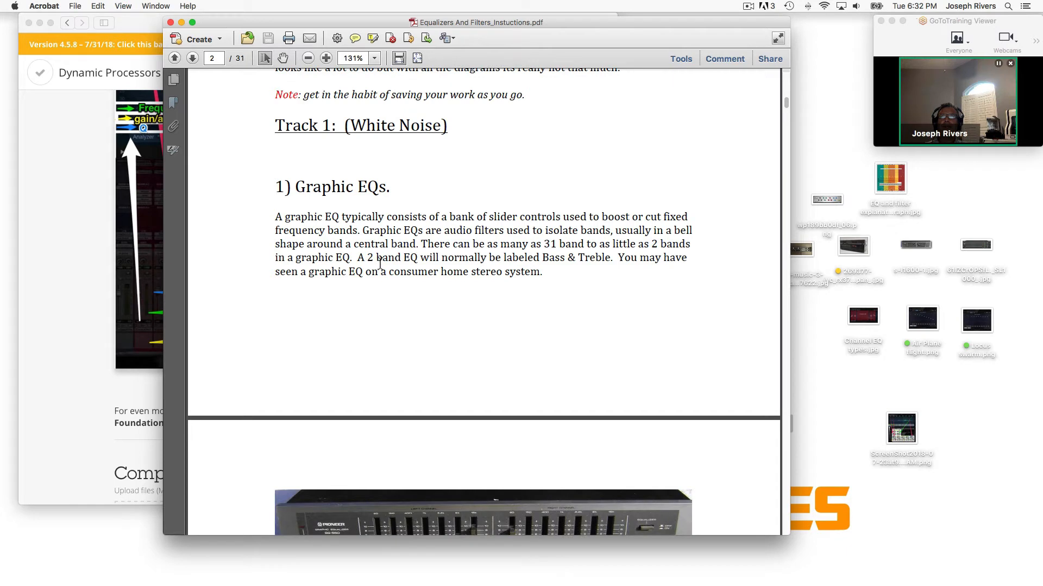
scroll(379, 263, "down", 3)
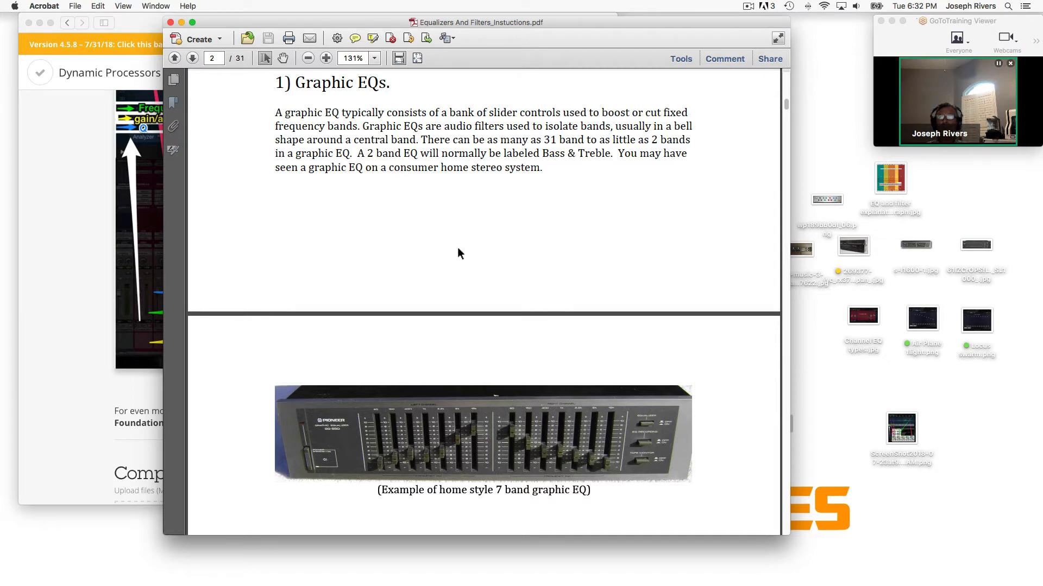
scroll(472, 261, "down", 5)
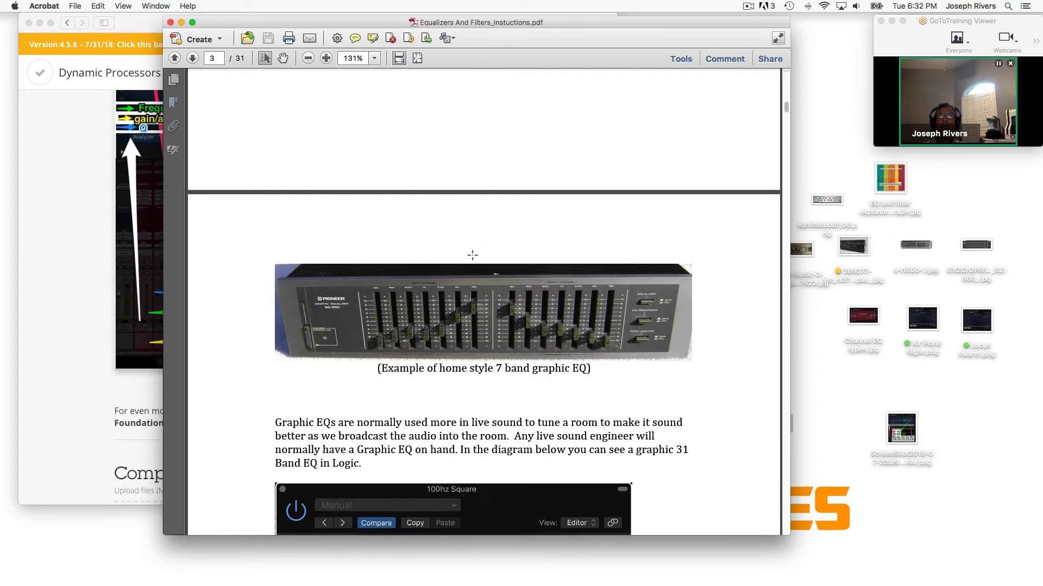
scroll(472, 255, "down", 4)
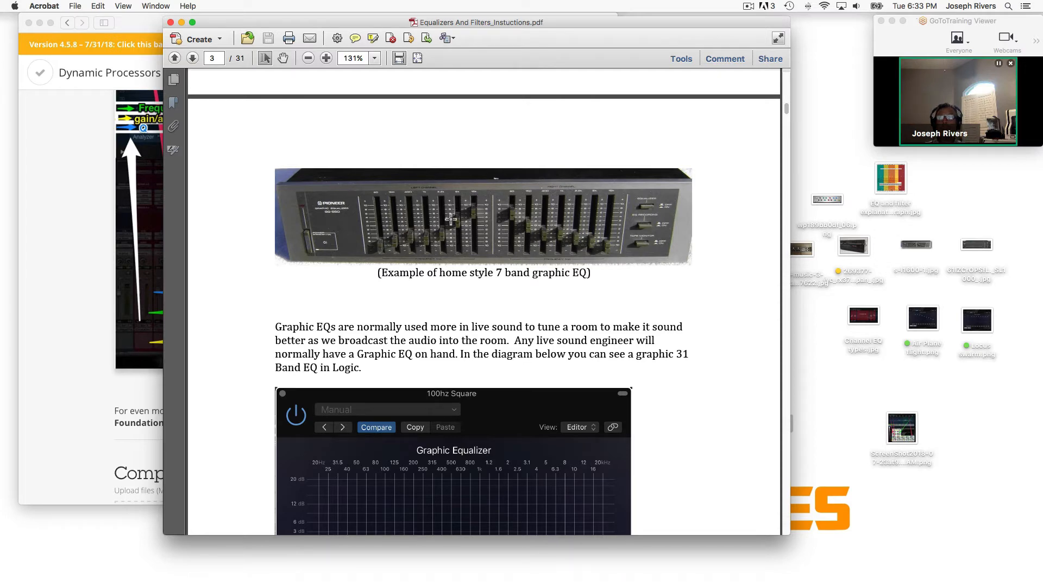
- Read the 31 band graphic EQ explanation on page 3 through the center frequency and 100 Hz boost diagrams on page 4
scroll(547, 235, "down", 5)
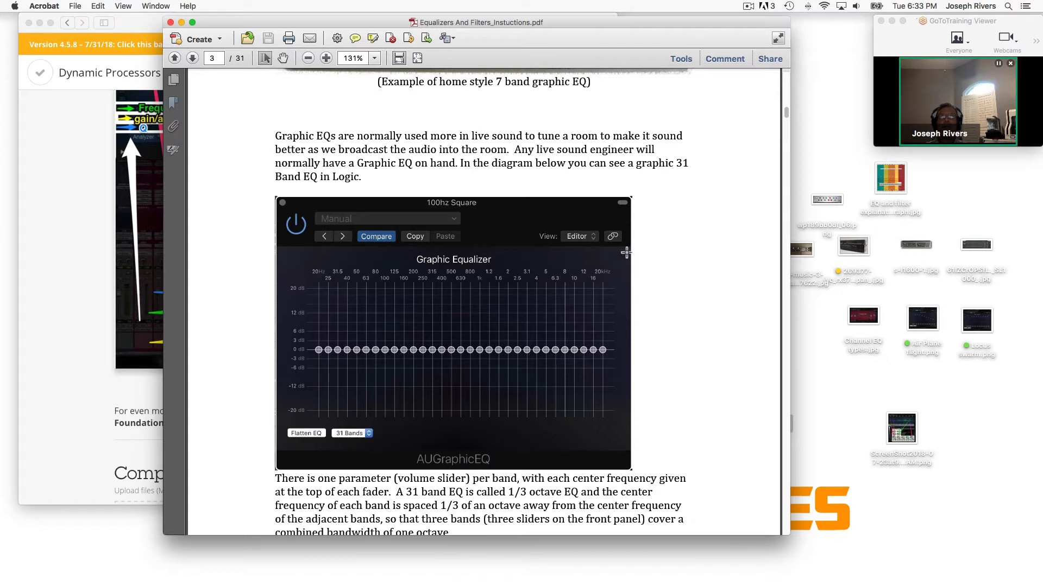
scroll(630, 346, "down", 2)
scroll(630, 346, "down", 15)
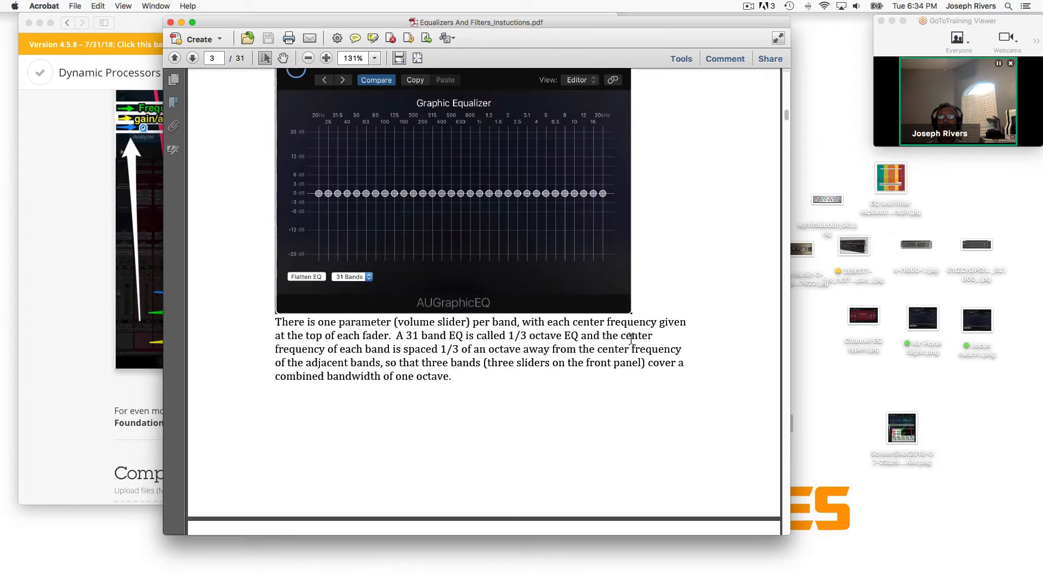
scroll(630, 339, "down", 13)
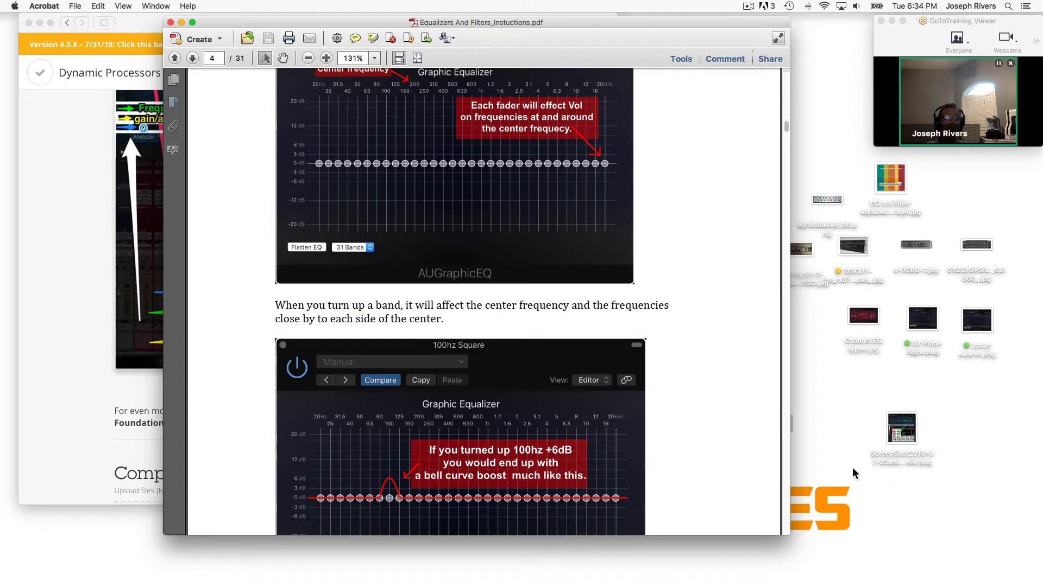
- Move the PDF window aside, relocate RPR EQs.logicx to a clear spot on the desktop and open it in Logic Pro X
left_click_drag(716, 28, 611, 27)
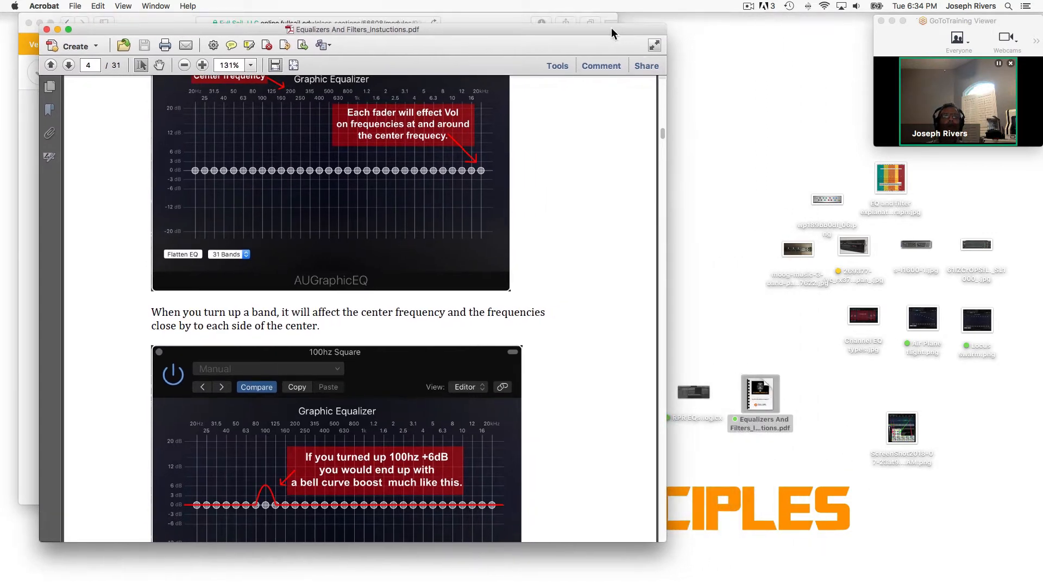
left_click_drag(690, 395, 793, 470)
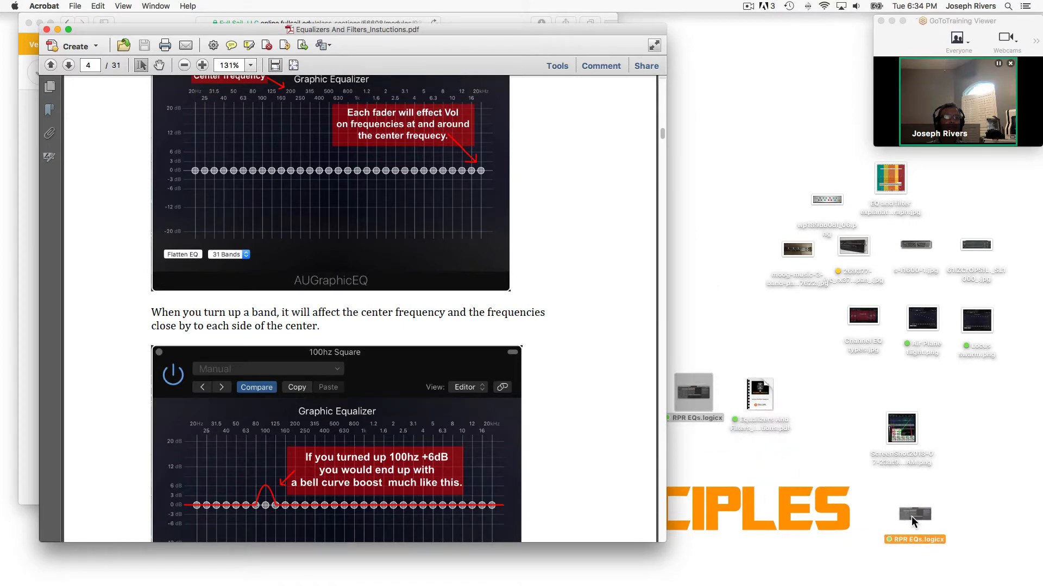
left_click_drag(911, 517, 911, 516)
double_click(911, 516)
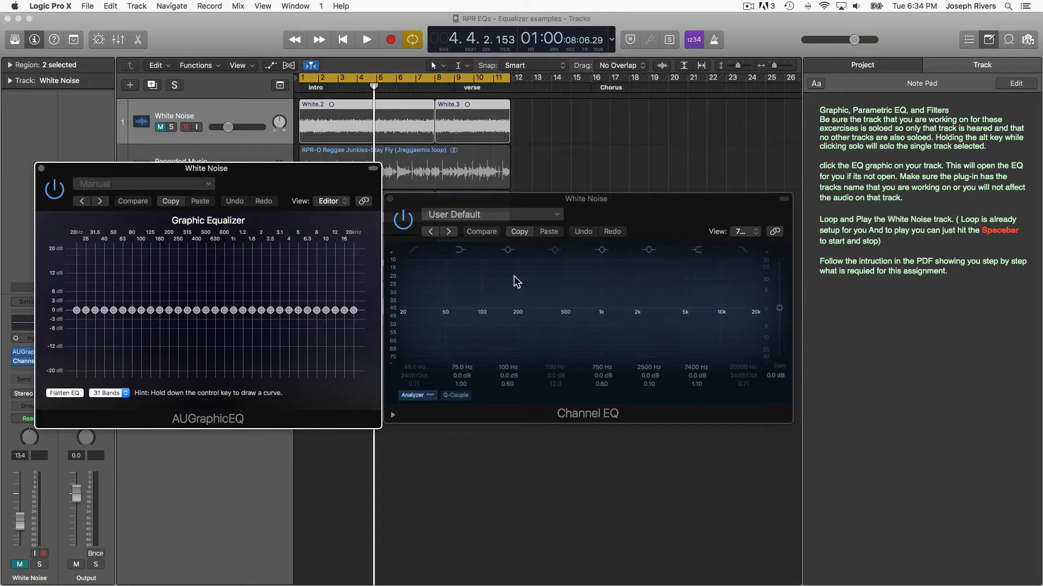
- Switch the AUGraphicEQ on White Noise to 10 bands and back to 31 bands, and select its 40 Hz band
left_click(125, 393)
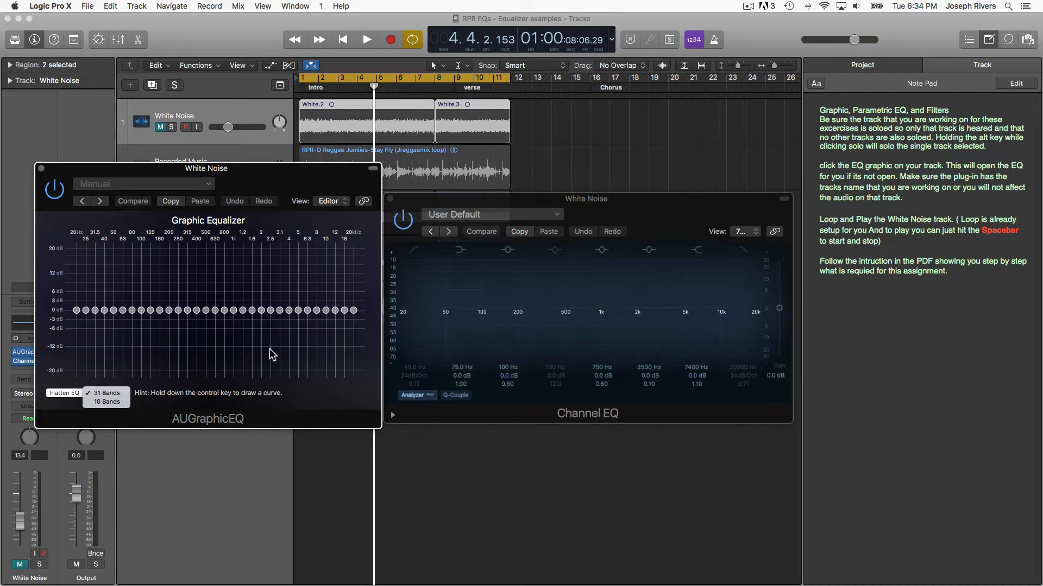
left_click(119, 403)
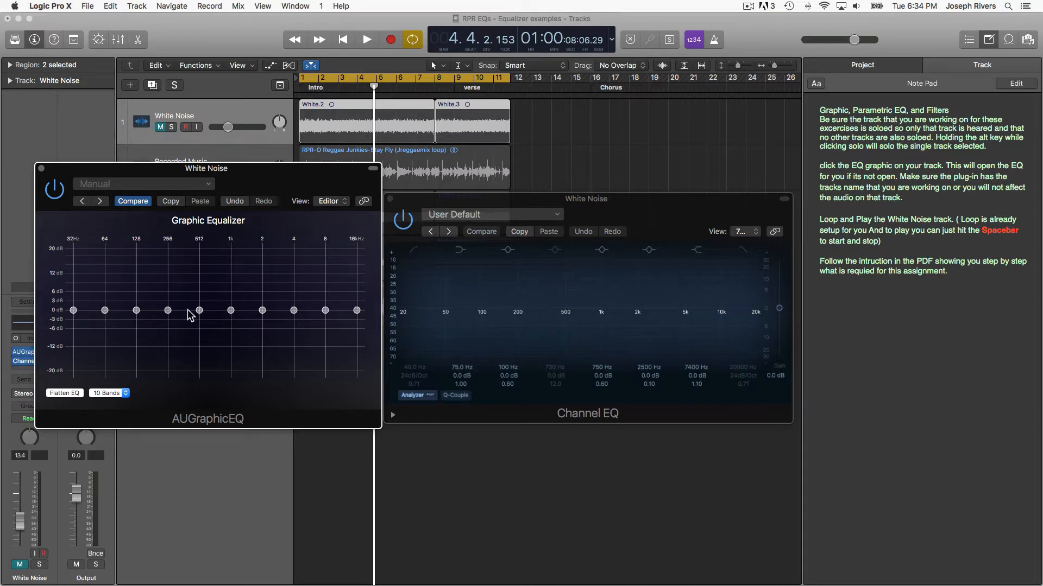
left_click(120, 400)
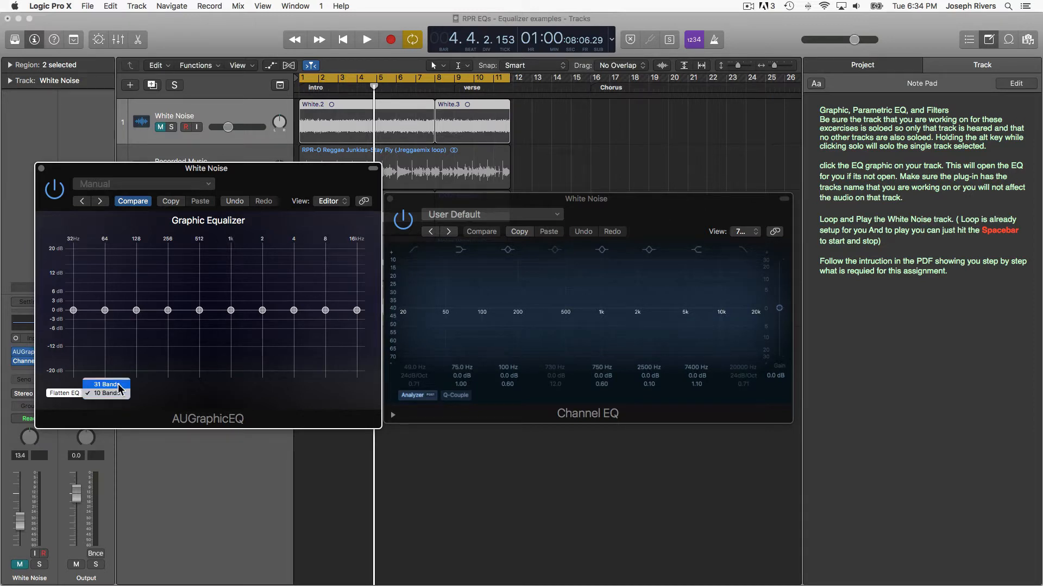
left_click(108, 402)
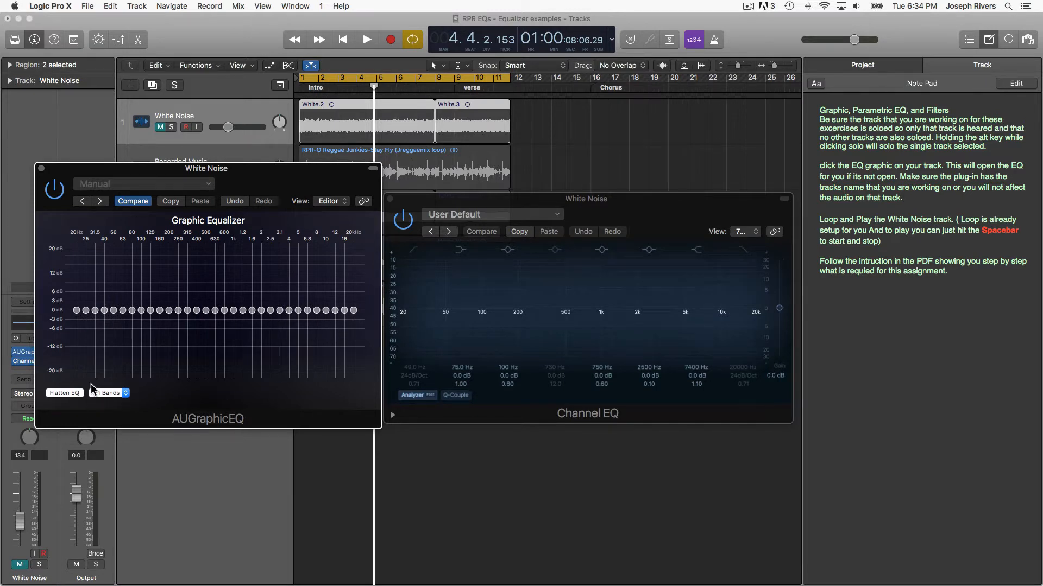
mouse_move(107, 313)
left_mouse_down()
mouse_move(110, 261)
mouse_move(101, 359)
mouse_move(101, 312)
left_mouse_up()
- Set the Channel EQ's 100 Hz bell band to 130 Hz with a +10.0 dB gain and a Q of 20.0
left_click(628, 204)
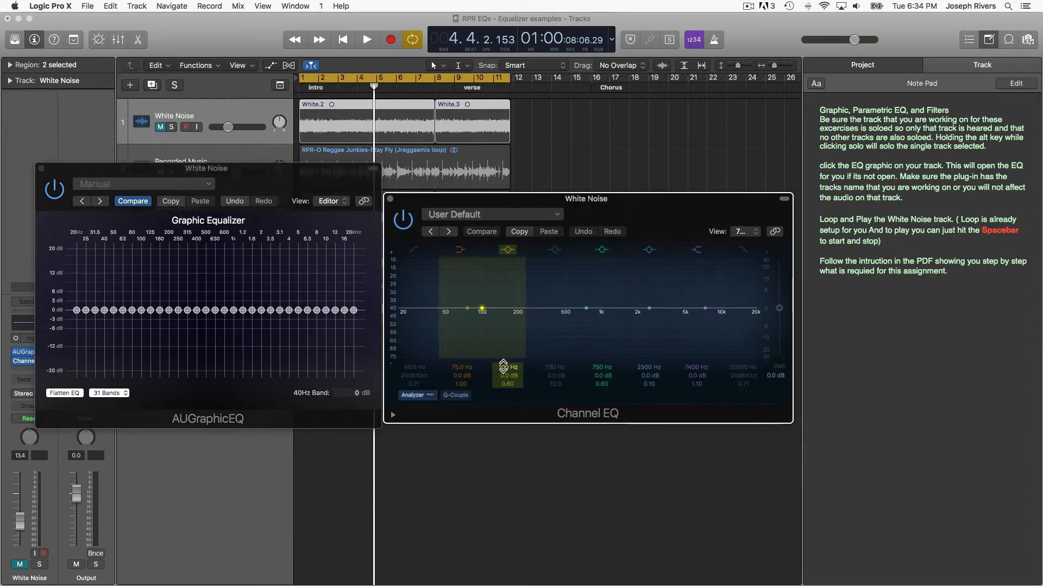
mouse_move(504, 367)
left_mouse_down()
mouse_move(504, 326)
mouse_move(504, 360)
left_mouse_up()
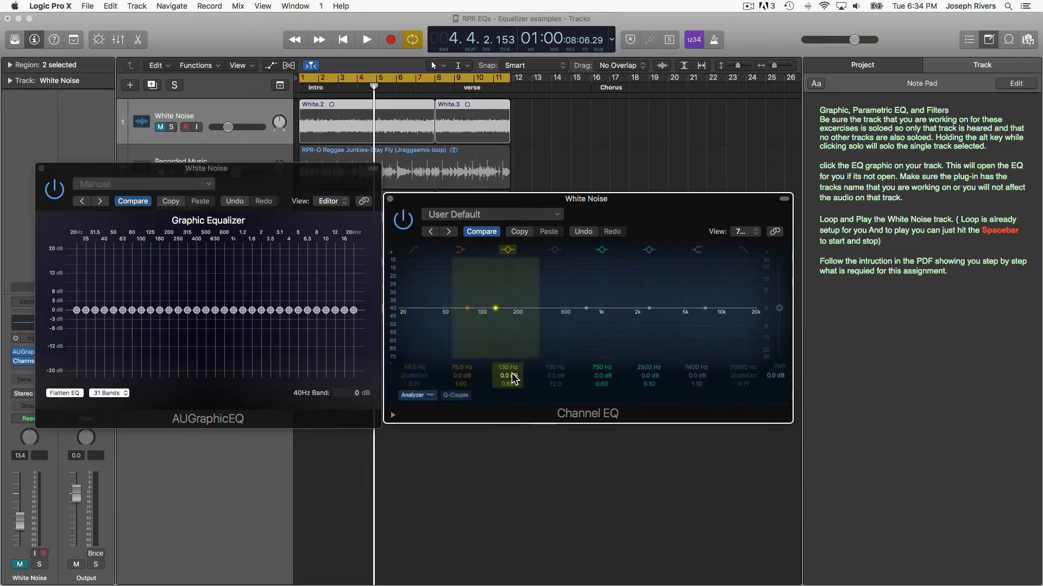
left_click_drag(509, 380, 509, 357)
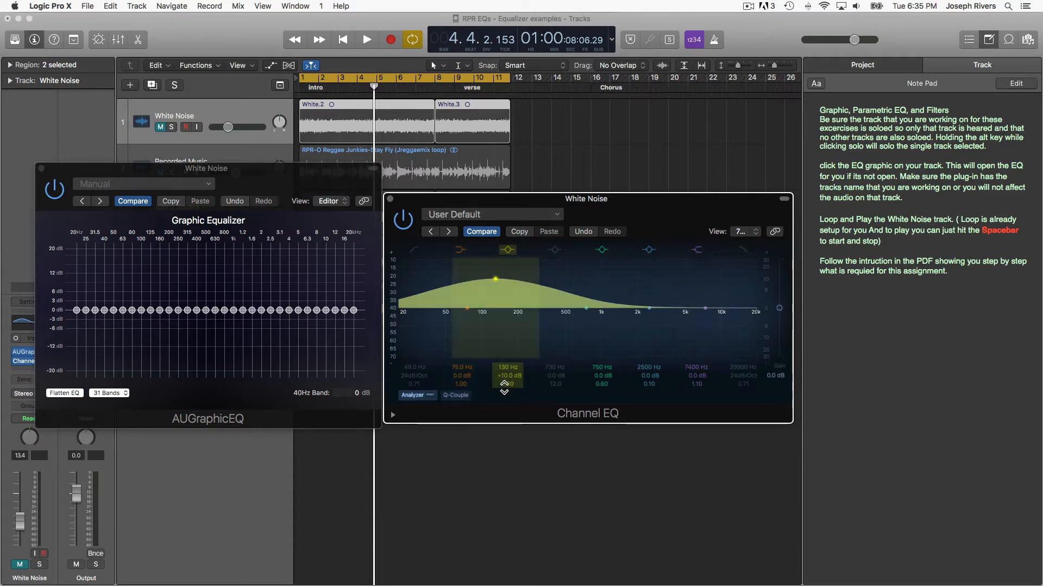
left_click_drag(508, 383, 508, 353)
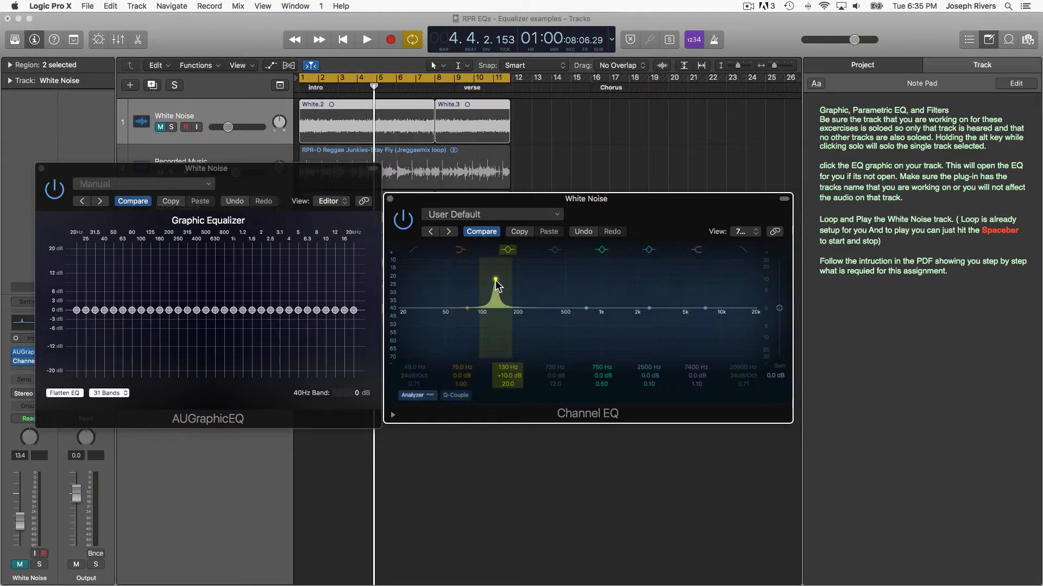
- Reshape the yellow bell band directly on the Channel EQ curve to 136 Hz, about +7.5 dB and a Q of 52.0
left_click_drag(495, 280, 498, 265)
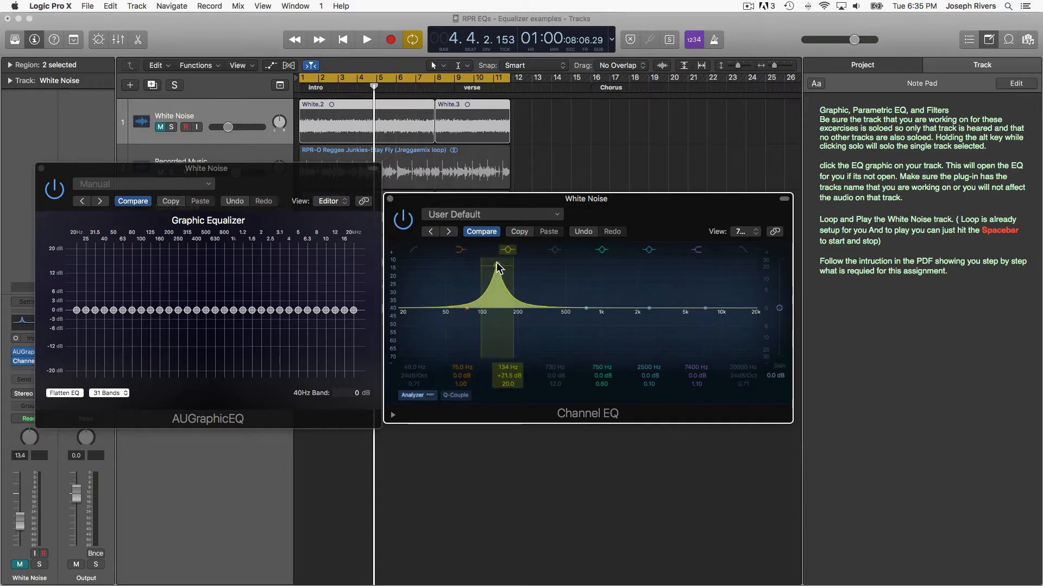
left_click_drag(496, 264, 496, 300)
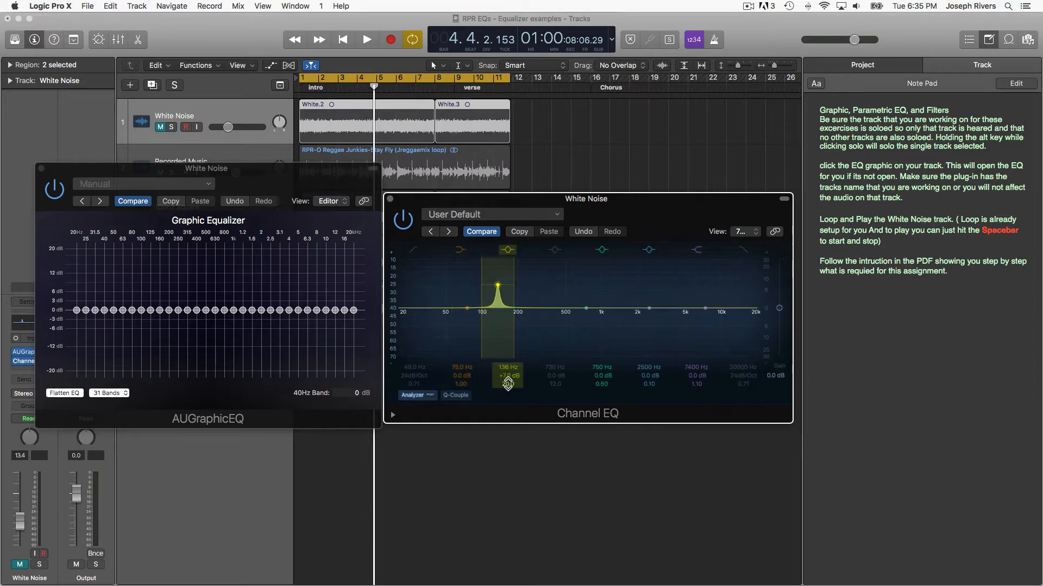
mouse_move(509, 384)
left_mouse_down()
mouse_move(509, 374)
mouse_move(509, 387)
left_mouse_up()
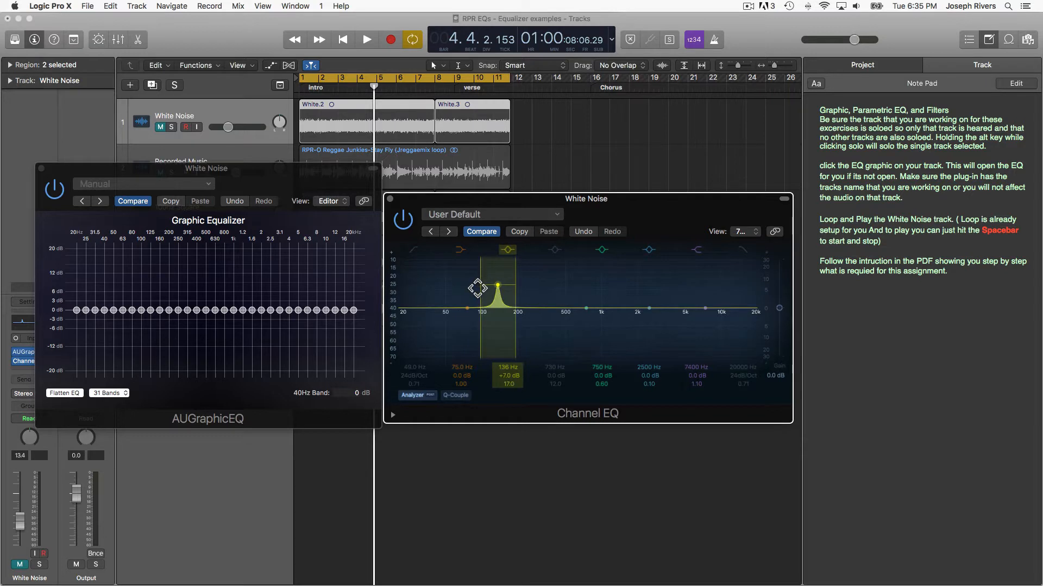
mouse_move(479, 287)
left_mouse_down()
mouse_move(448, 286)
mouse_move(487, 286)
left_mouse_up()
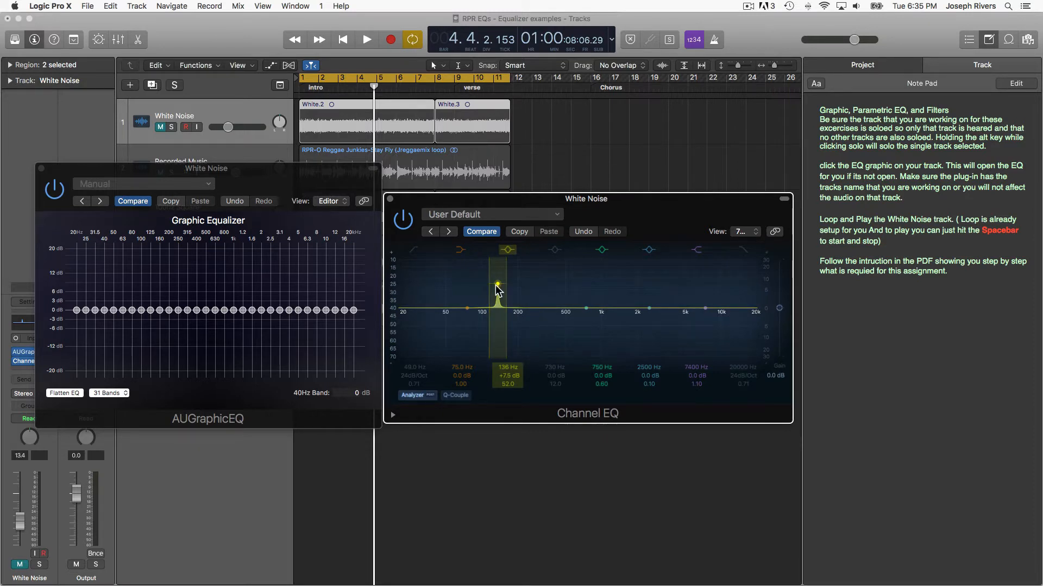
- Toggle the 136 Hz band and the whole Channel EQ off and back on, and set the band's gain to 0.0 dB
left_click(508, 250)
left_click(508, 249)
left_click(511, 251)
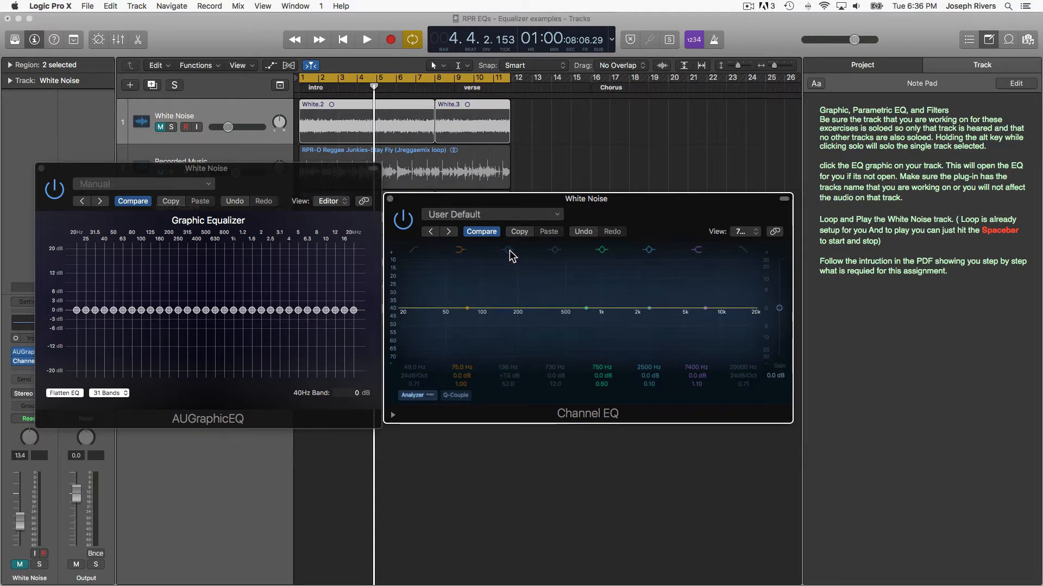
left_click(510, 250)
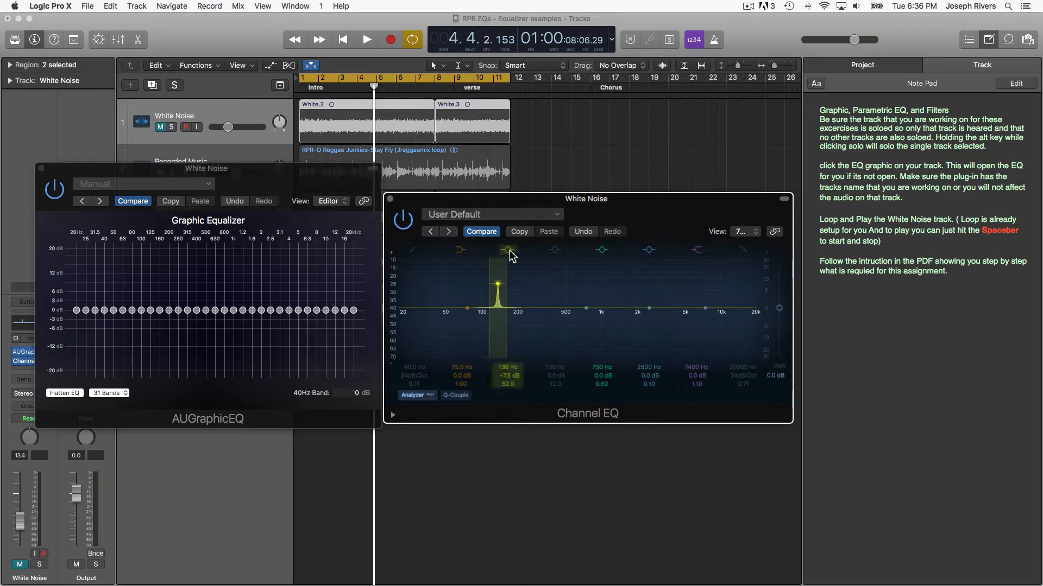
left_click(404, 220)
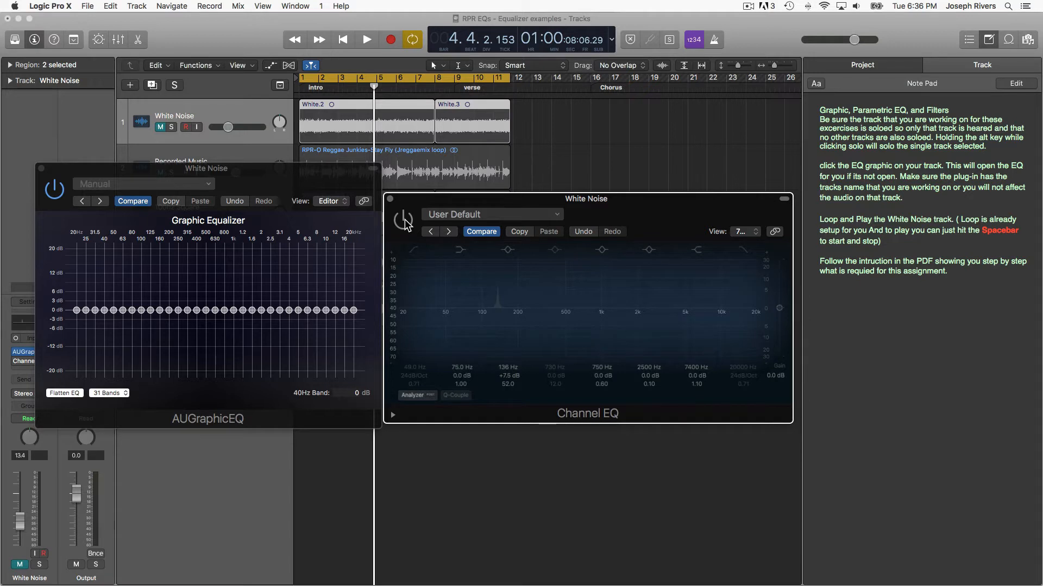
left_click(404, 221)
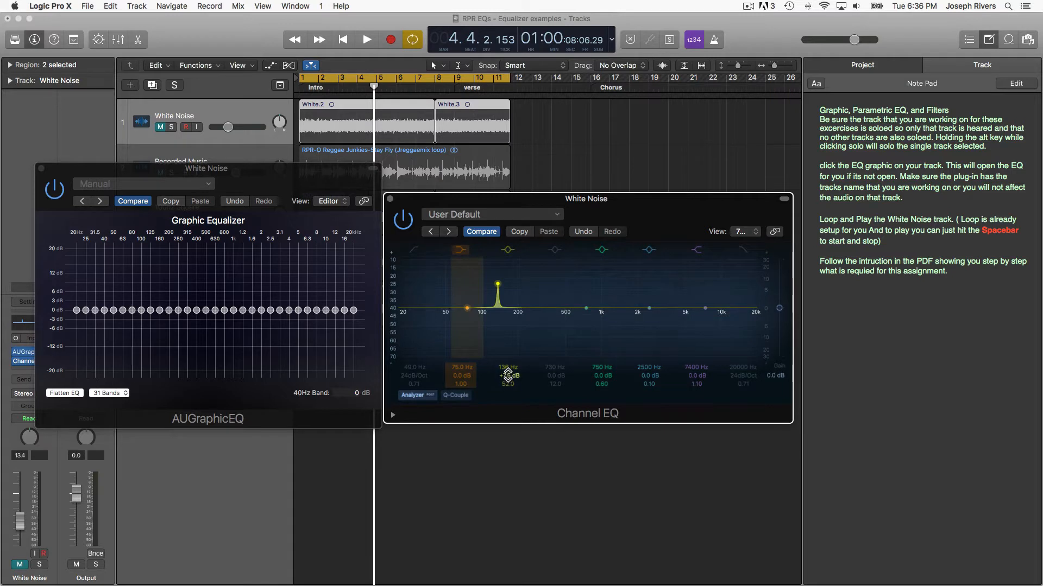
left_click_drag(507, 375, 507, 387)
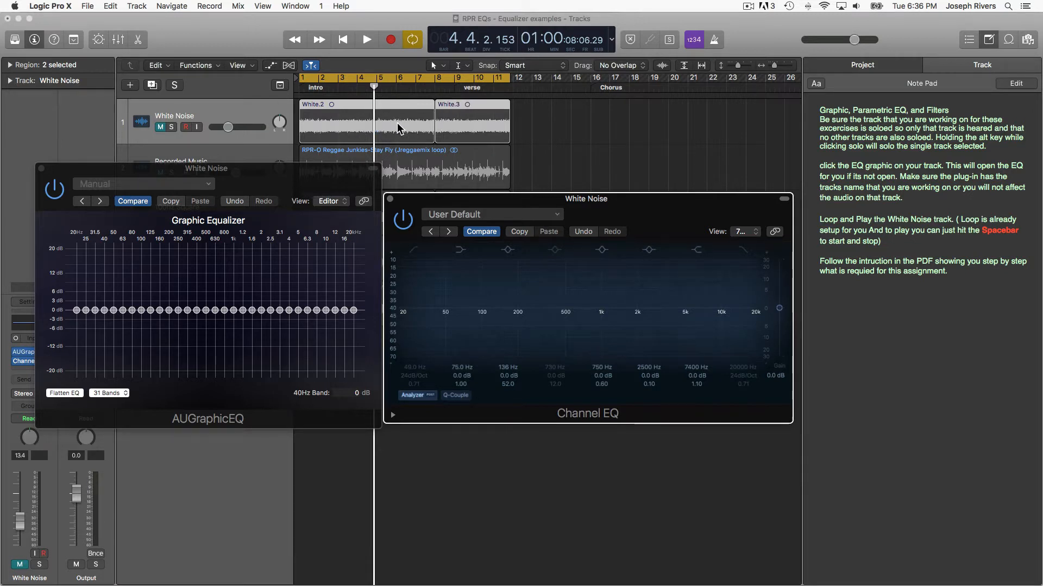
- Start playback with the White Noise track selected, and shift the AUGraphicEQ window to sit just below the first two tracks
left_click(251, 111)
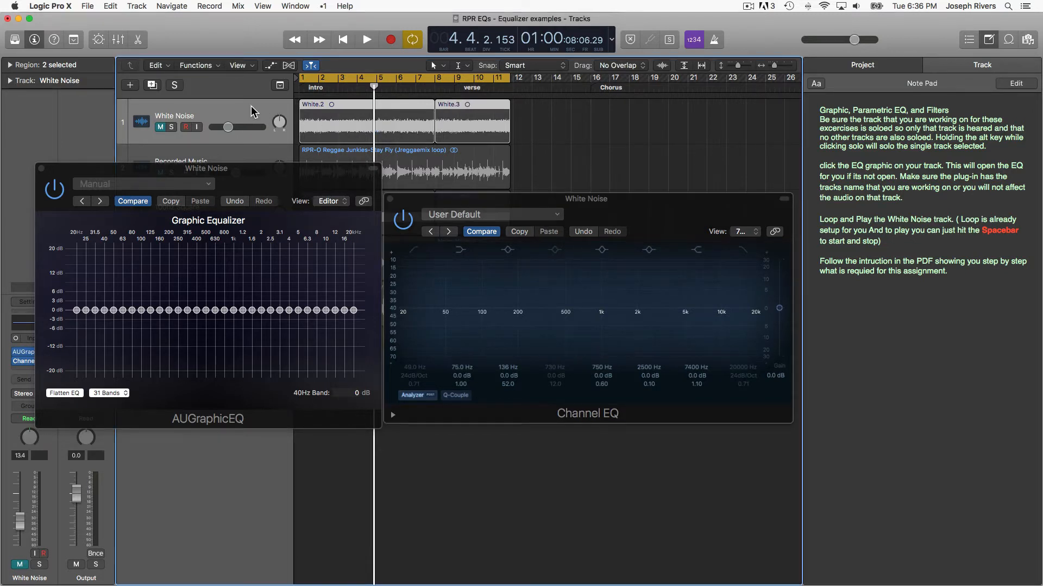
left_click(368, 42)
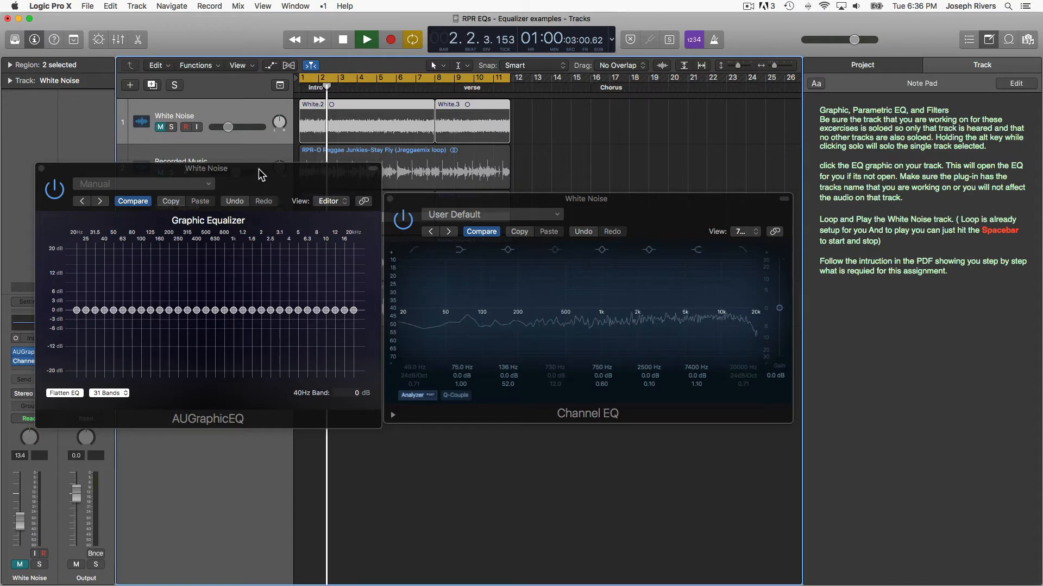
left_click_drag(258, 169, 265, 389)
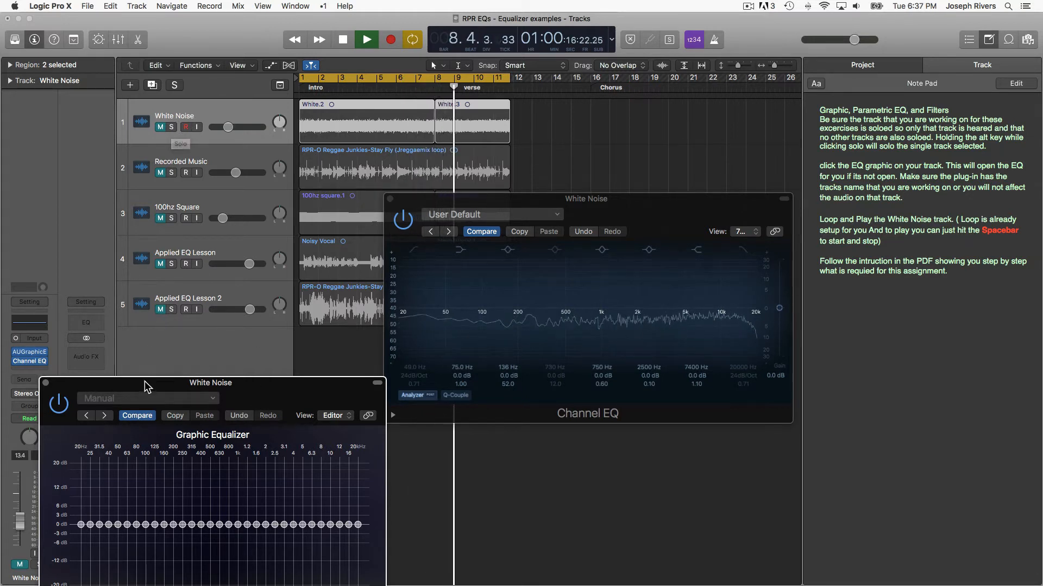
left_click_drag(145, 382, 141, 193)
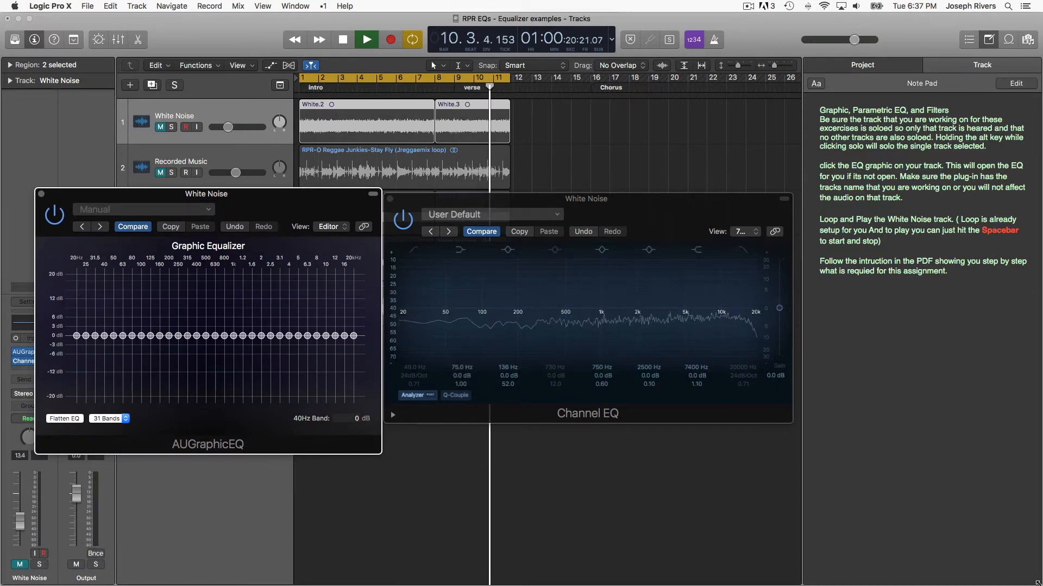
- Shrink the Logic project window to expose the PDF and desktop, and move the AUGraphicEQ window clear of the channel strips
left_click(1004, 566)
left_click_drag(1004, 566, 887, 447)
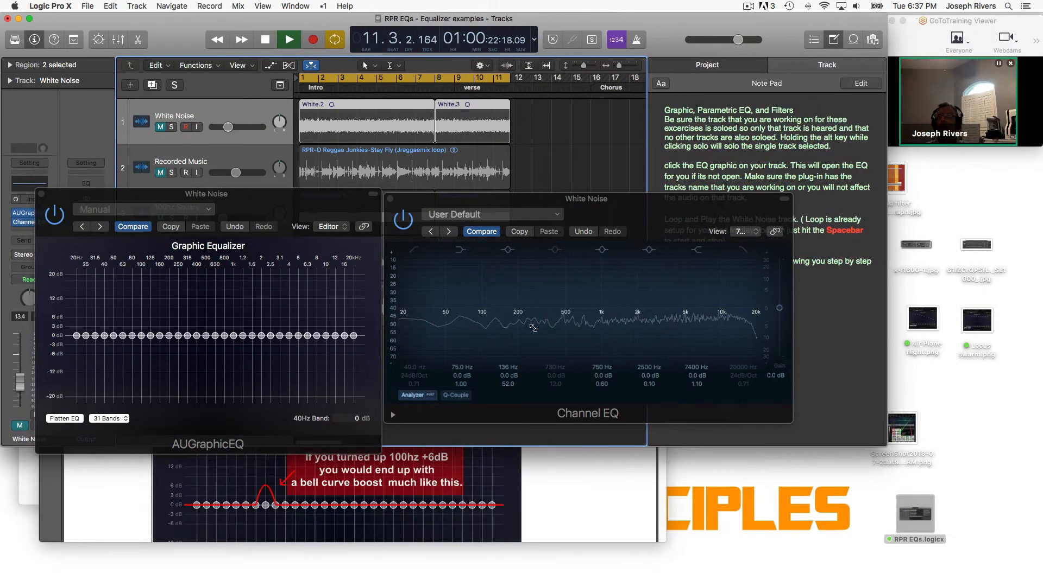
left_click(375, 451)
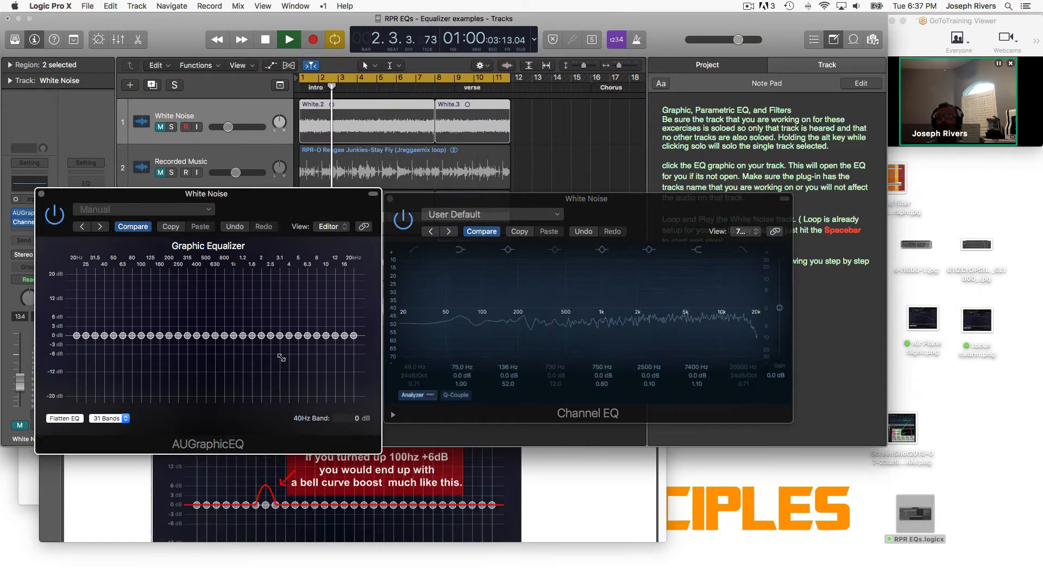
left_click_drag(287, 211, 395, 264)
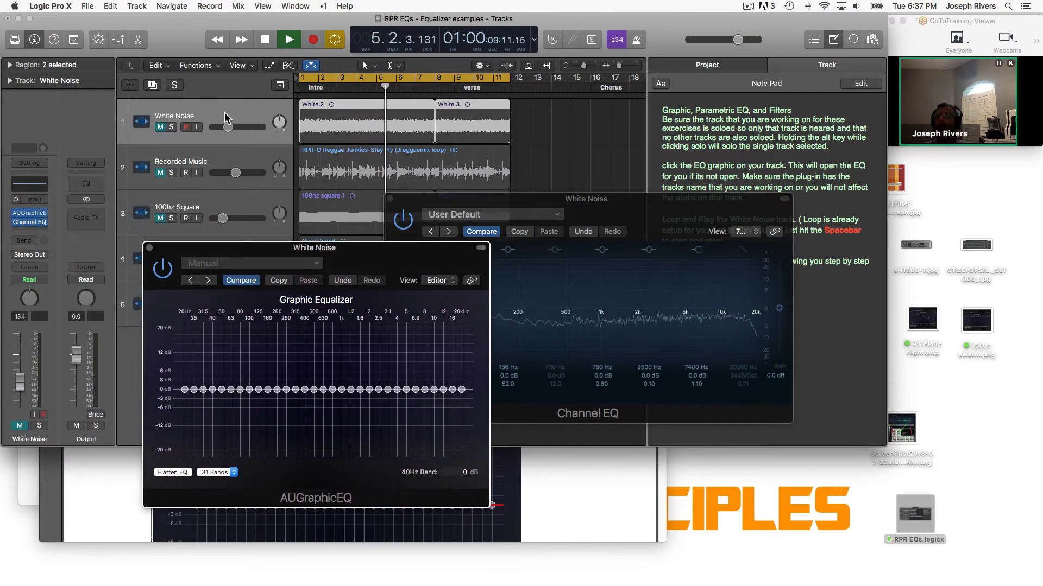
- Solo the White Noise track with the Output level at about -5.3 dB, and place the AUGraphicEQ window beside the Channel EQ
left_click(176, 129)
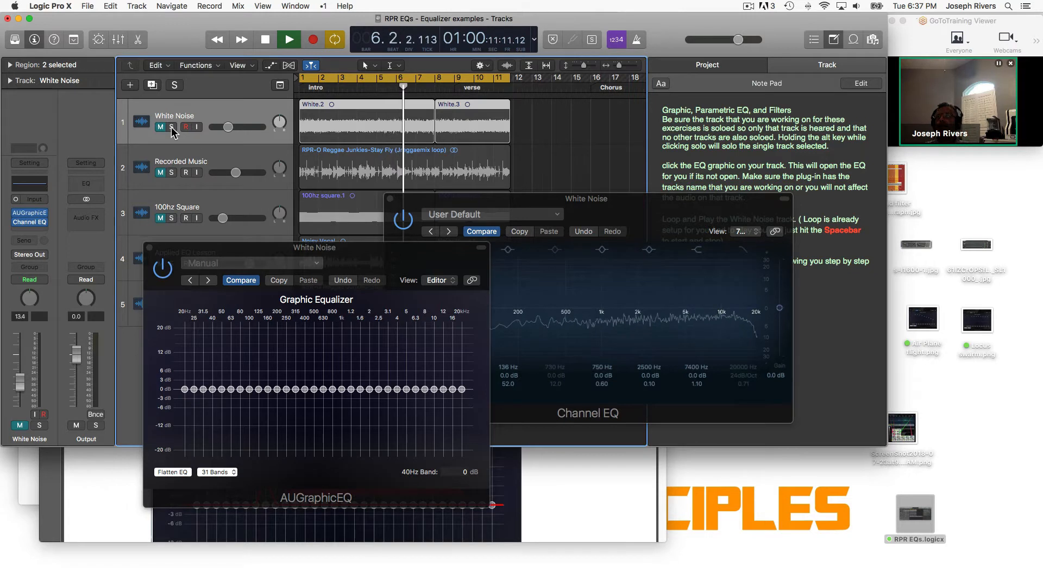
left_click_drag(76, 357, 77, 385)
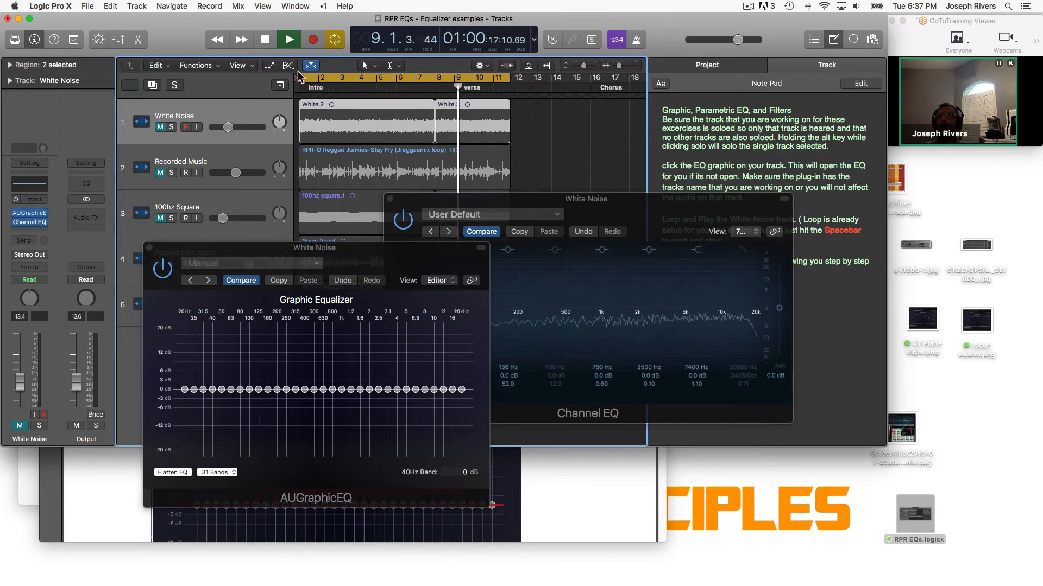
left_click(171, 127)
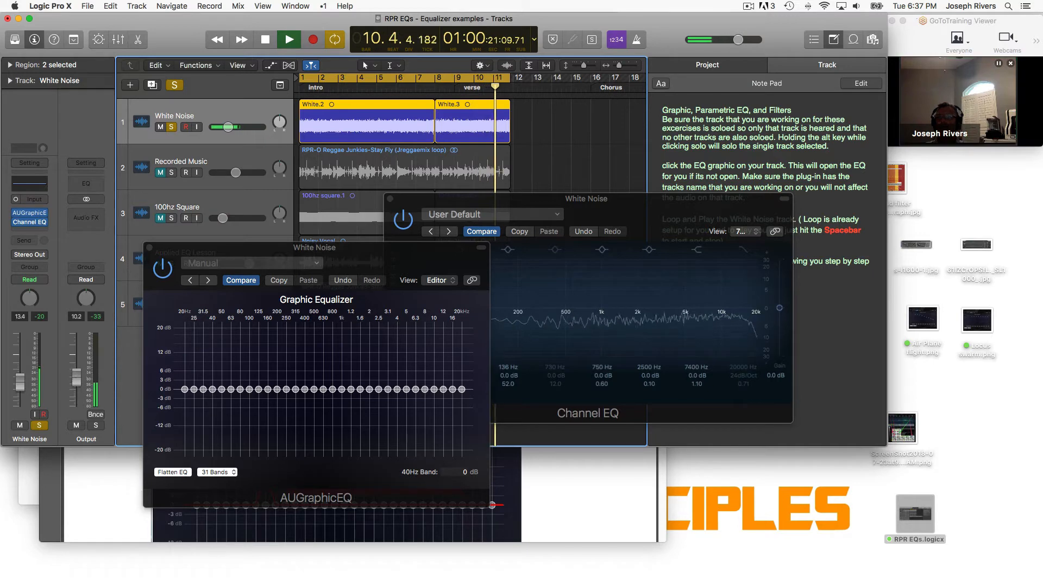
left_click_drag(77, 387, 75, 363)
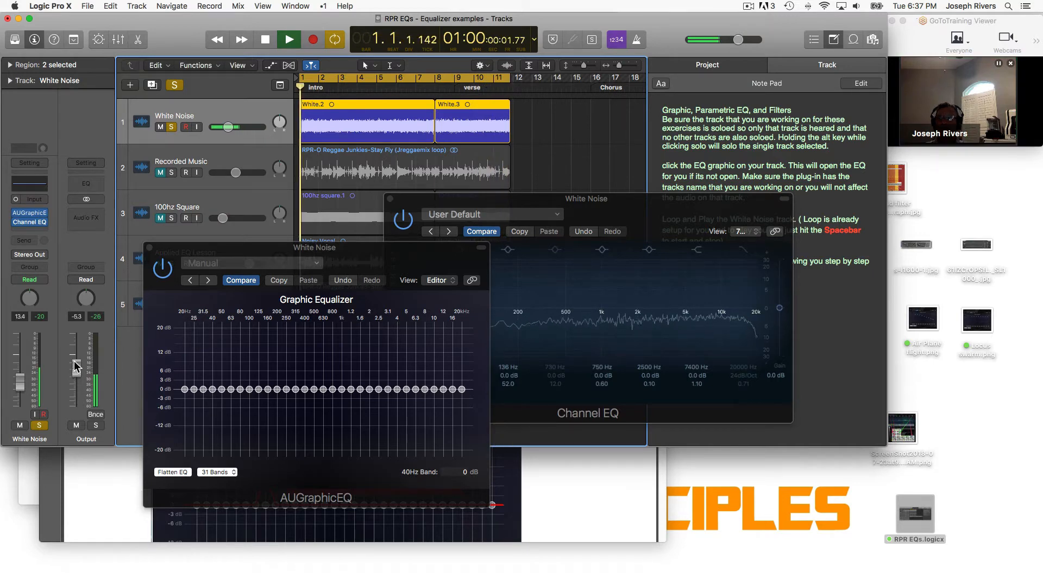
left_click_drag(371, 253, 269, 196)
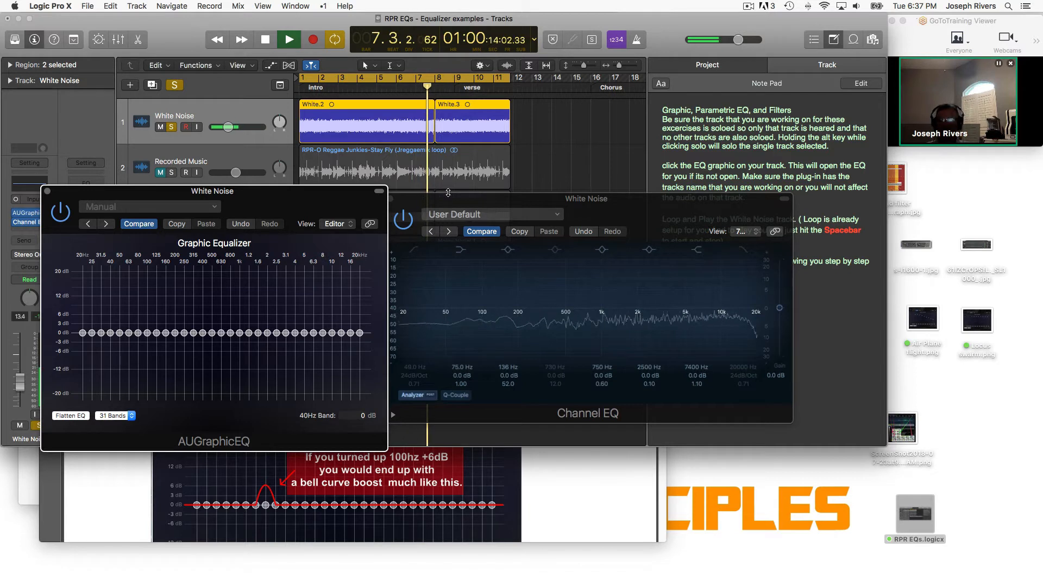
- Move the AUGraphicEQ window clear of the White Noise track header, set that track's volume to -14.0 dB, and restart playback
key("space")
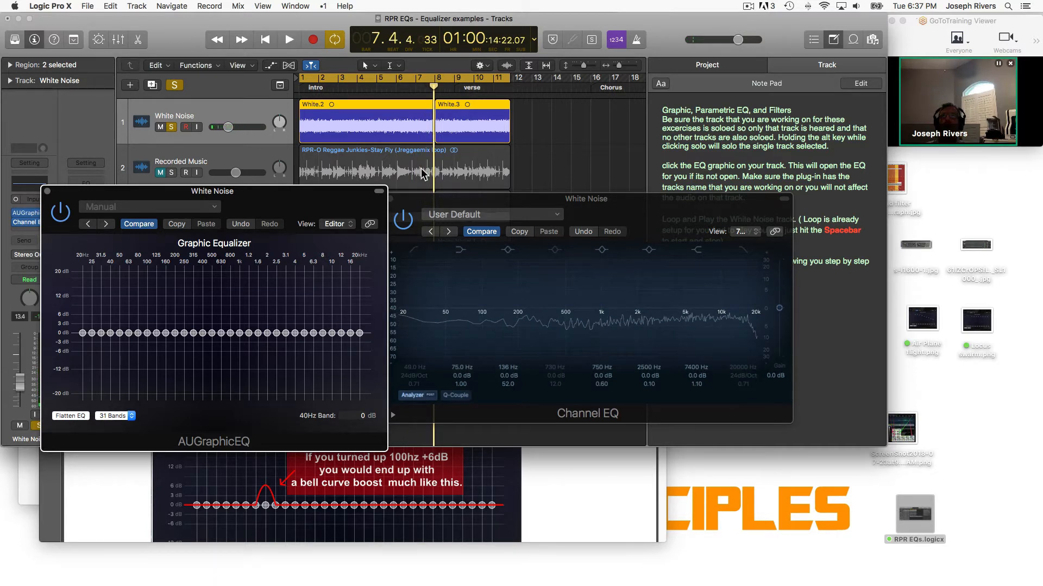
left_click_drag(252, 191, 418, 231)
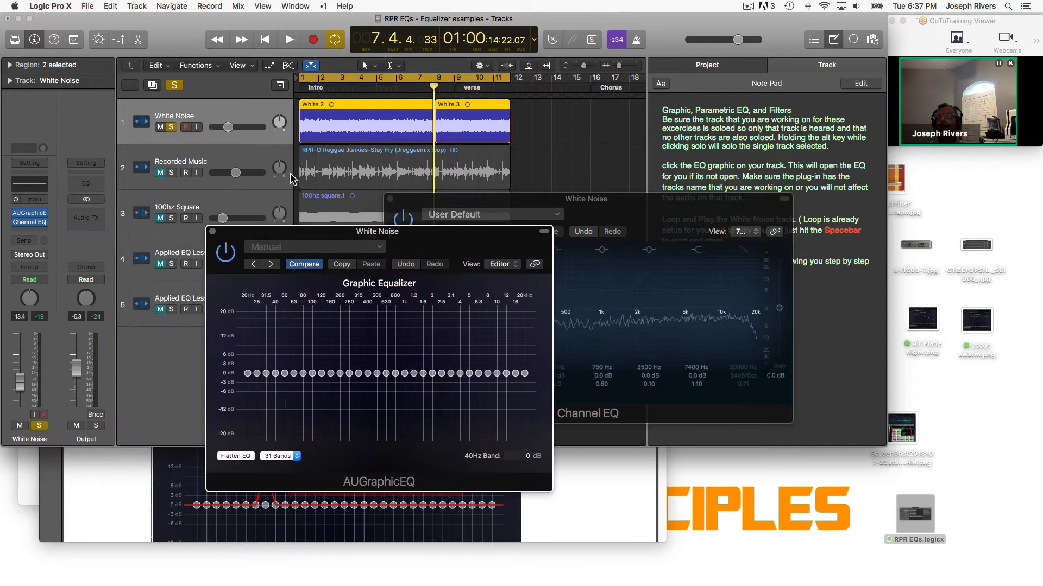
left_click(228, 127)
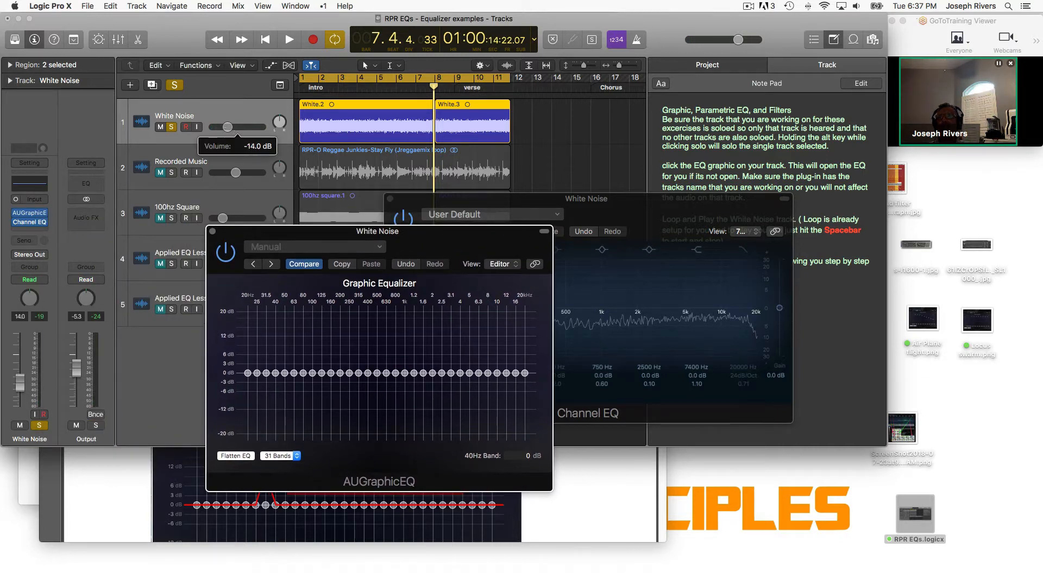
left_click_drag(228, 127, 227, 128)
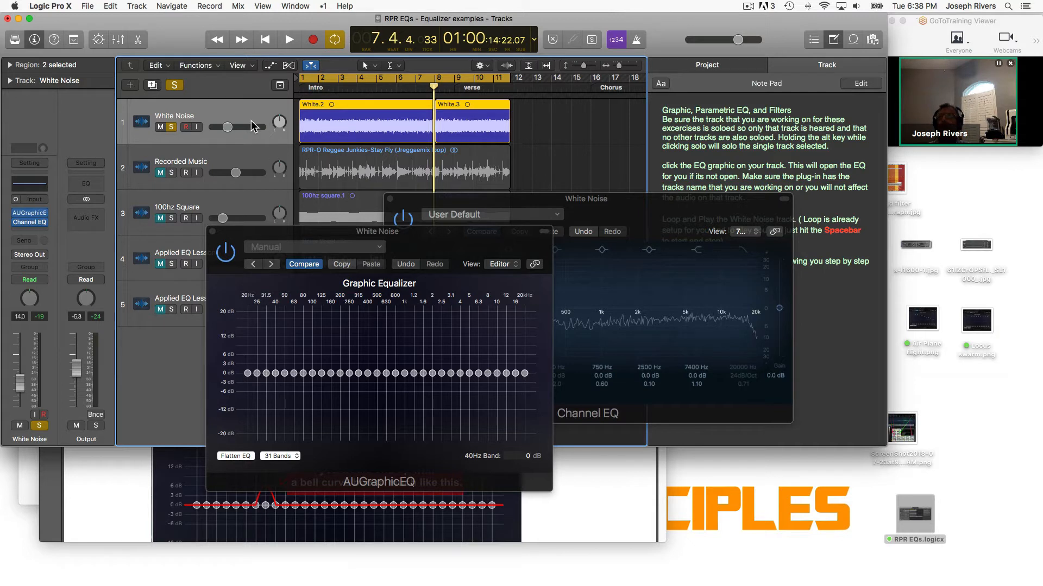
key("space")
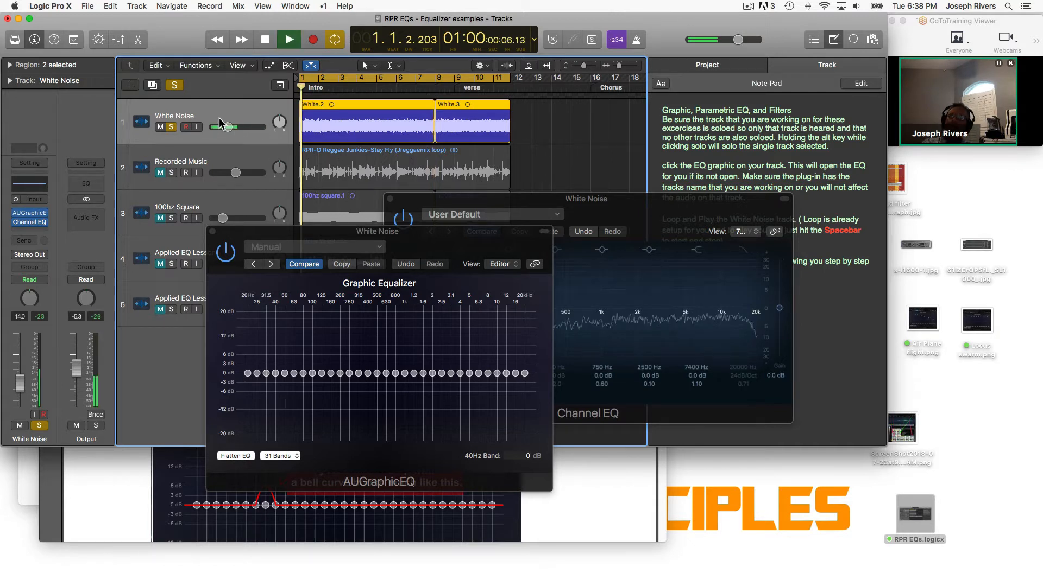
- Place the AUGraphicEQ window beside the Channel EQ so both graphs are exposed, and start playback
left_click_drag(513, 237, 331, 197)
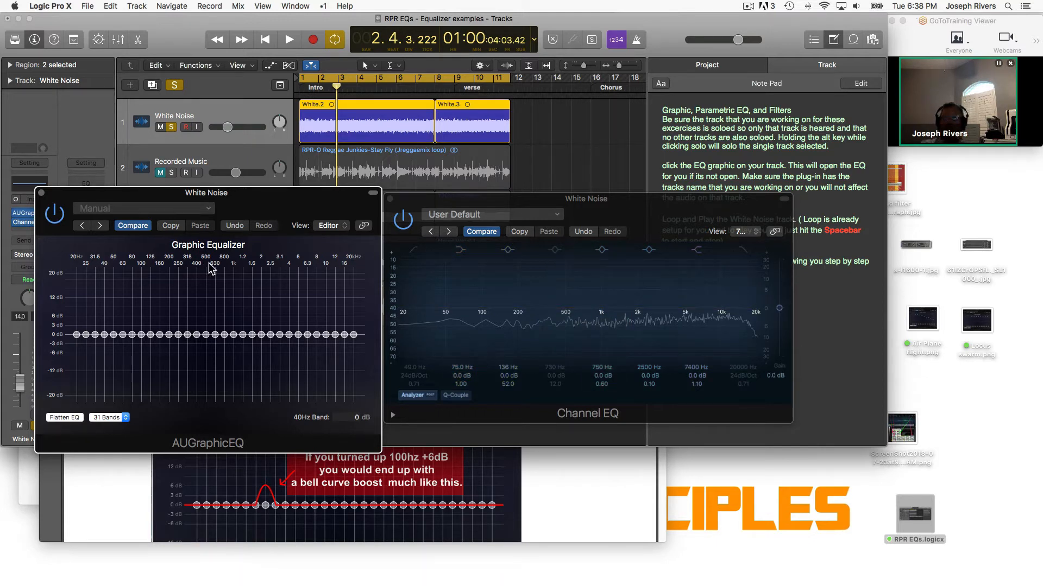
left_click(405, 222)
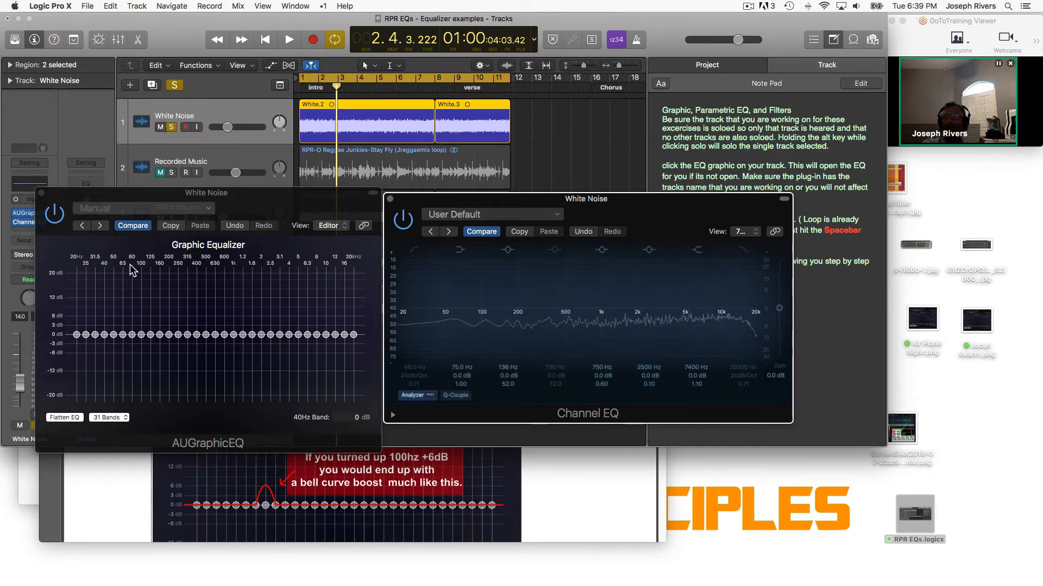
key("space")
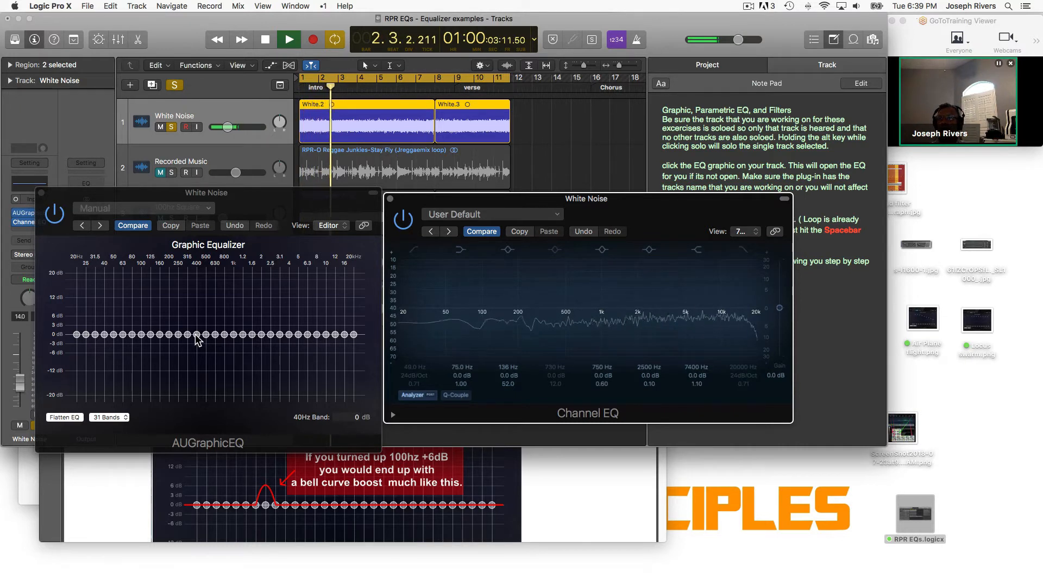
- During playback, boost the graphic EQ's 400 Hz band to 20 dB, cut the 1.6 kHz band to -20 dB, and return both to 0 dB
left_click(197, 336)
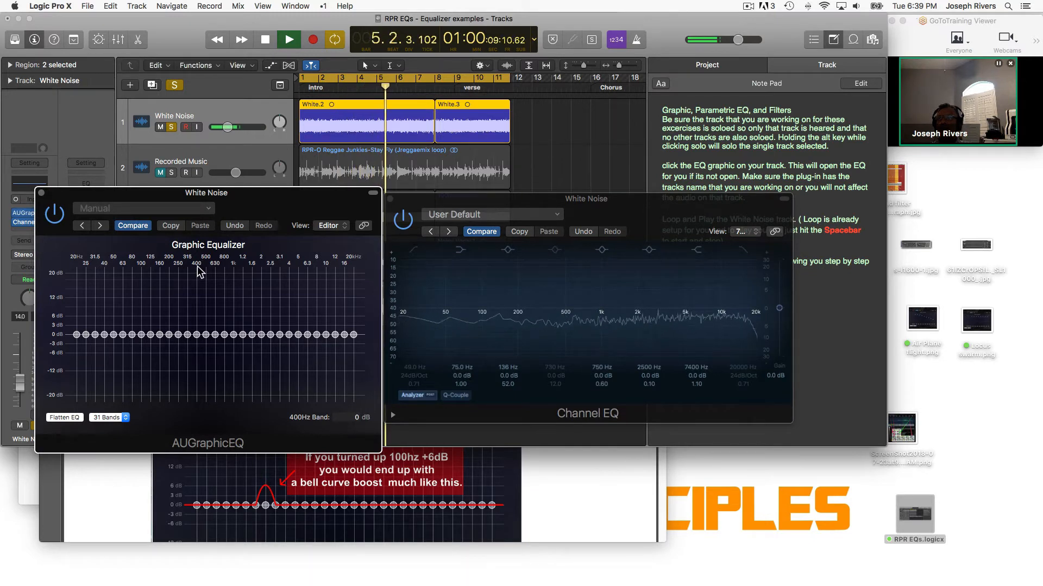
left_click_drag(198, 338, 187, 265)
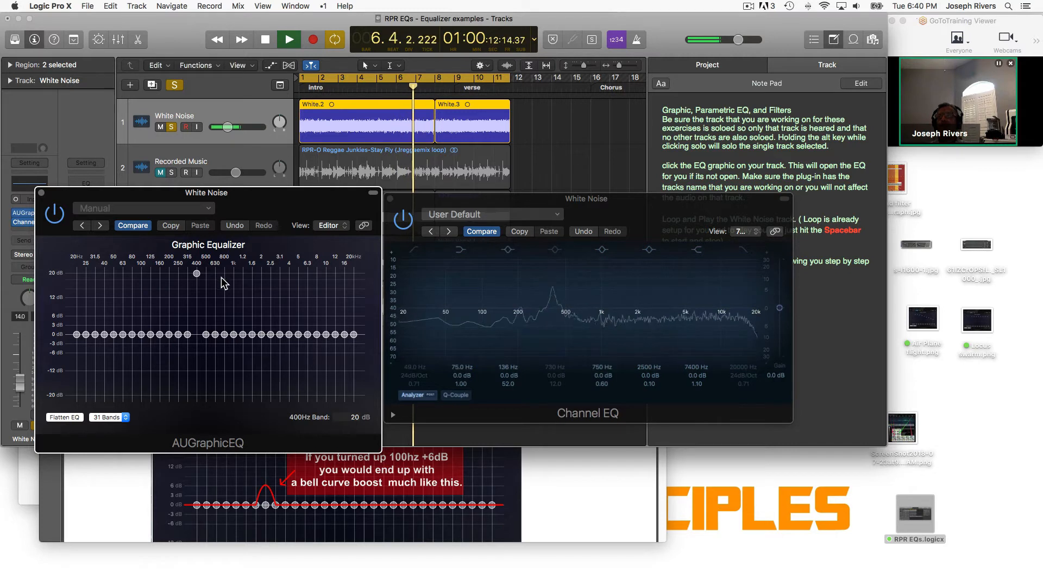
left_click_drag(197, 273, 251, 396)
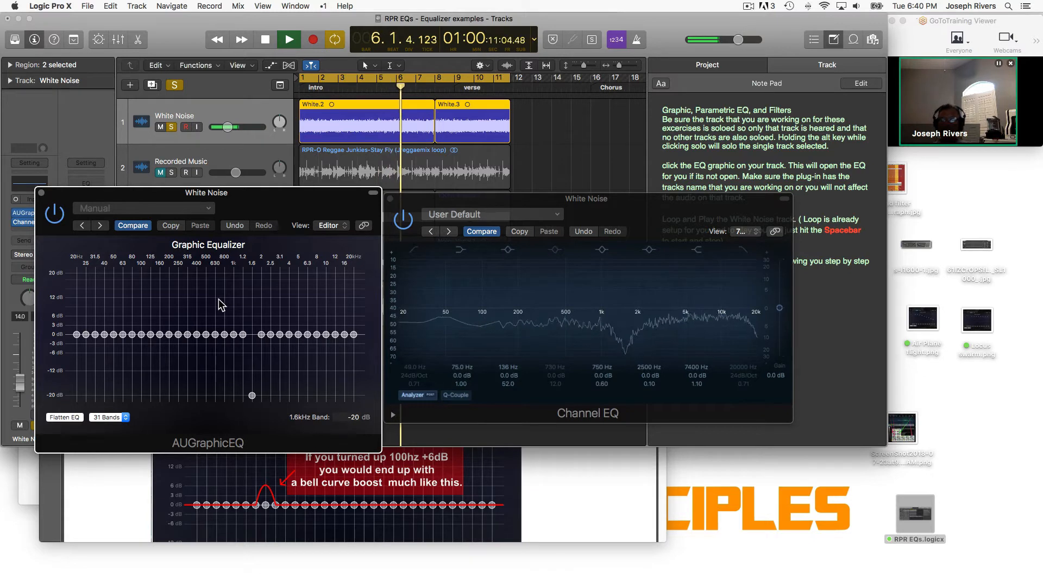
left_click_drag(252, 396, 254, 335)
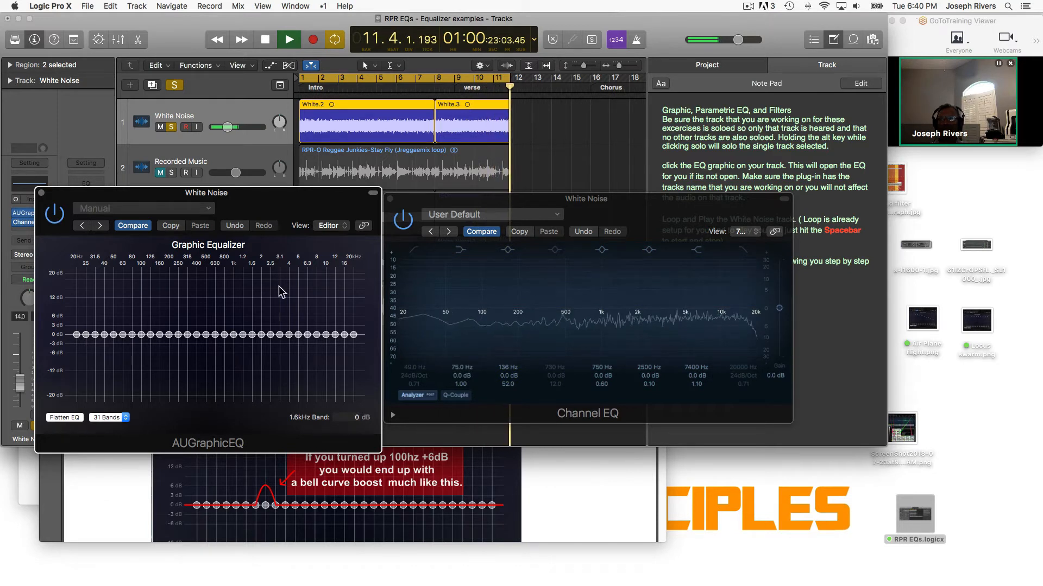
key("space")
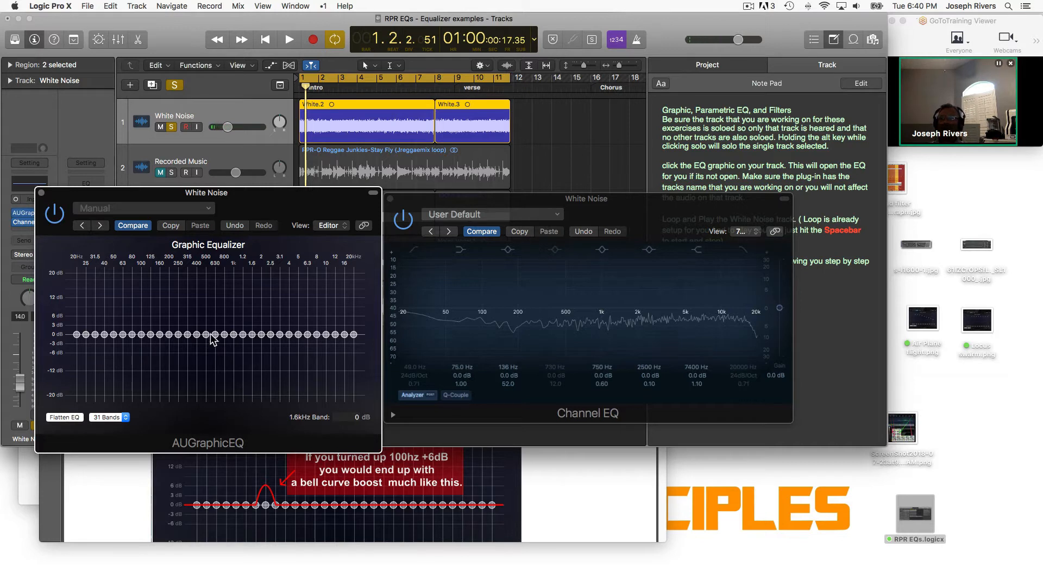
- With playback stopped, cut the 500 Hz band to about -14.7 dB and the 3.1 kHz band fully, returning each to 0 dB
left_click_drag(204, 334, 203, 378)
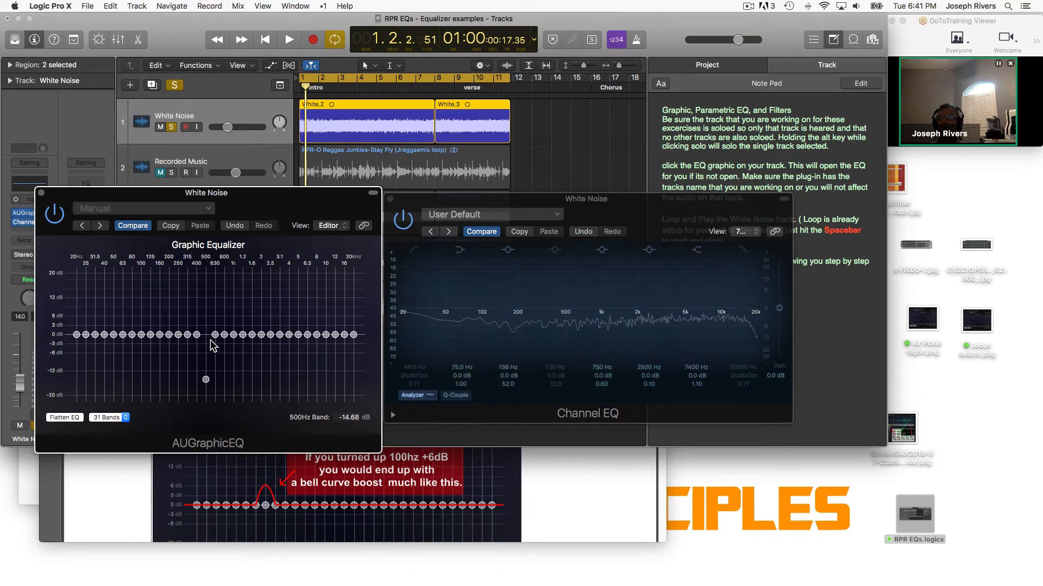
left_click_drag(206, 381, 203, 340)
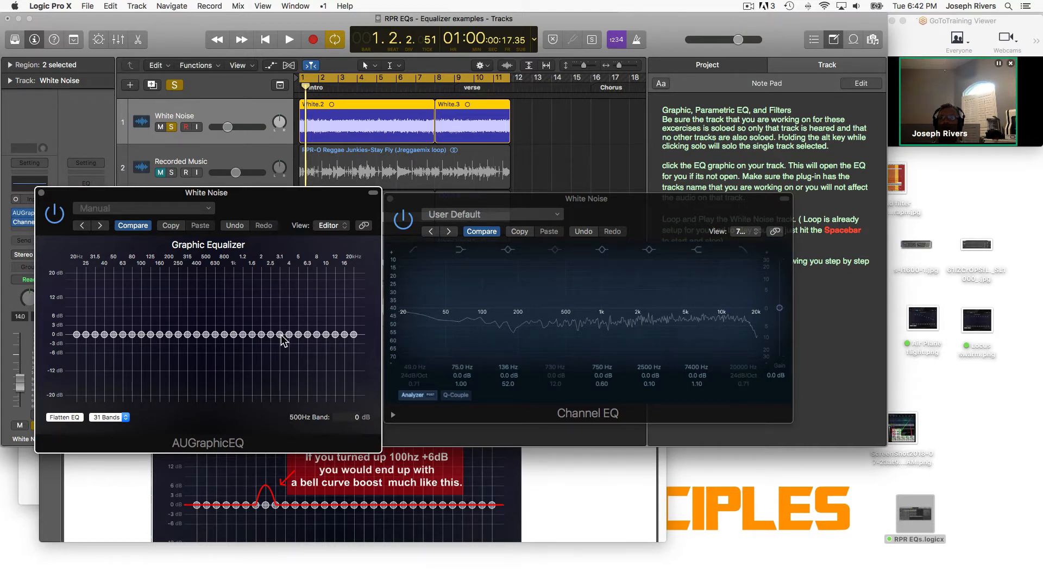
left_click_drag(280, 335, 270, 406)
left_click_drag(279, 396, 274, 341)
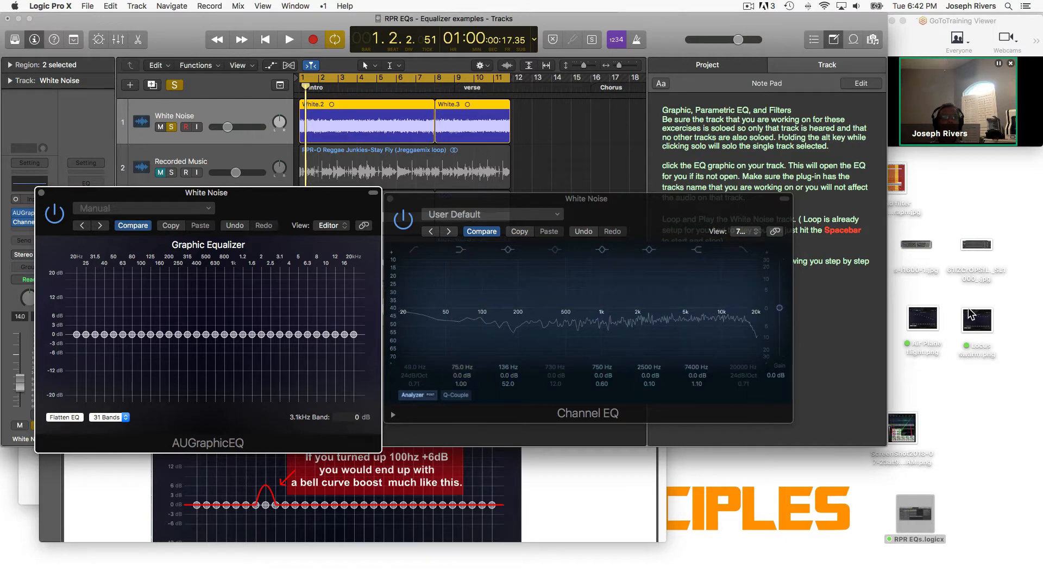
- Preview Air Plane flight.png from the desktop and position the preview clear of the AUGraphicEQ window
left_click(933, 318)
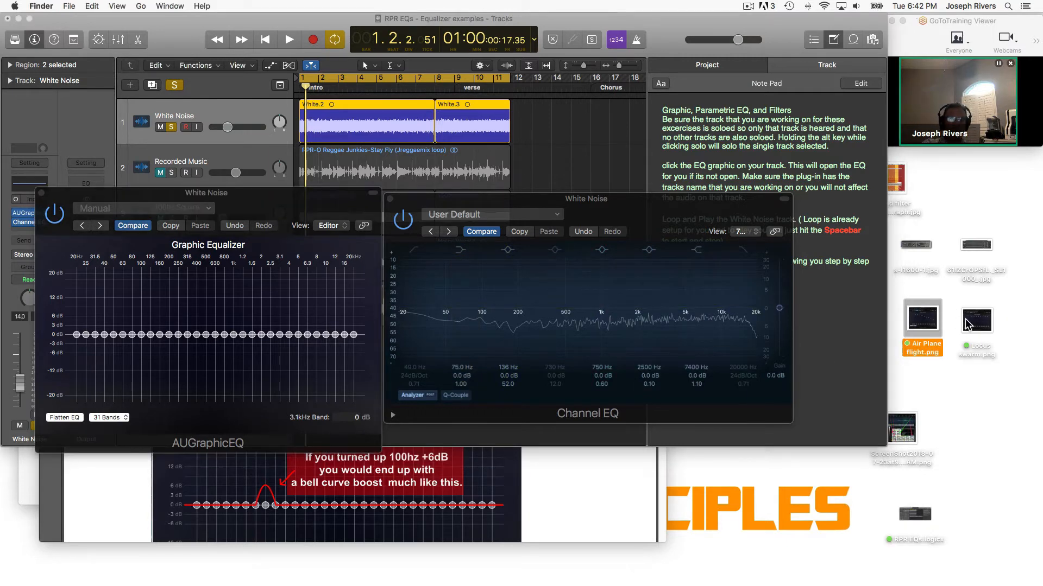
key("space")
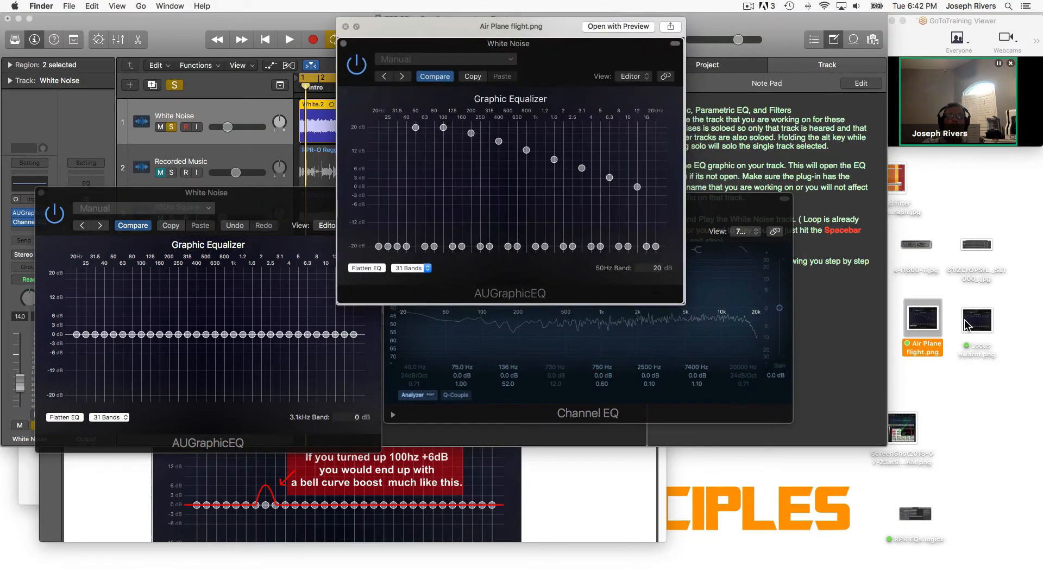
left_click_drag(438, 44, 580, 40)
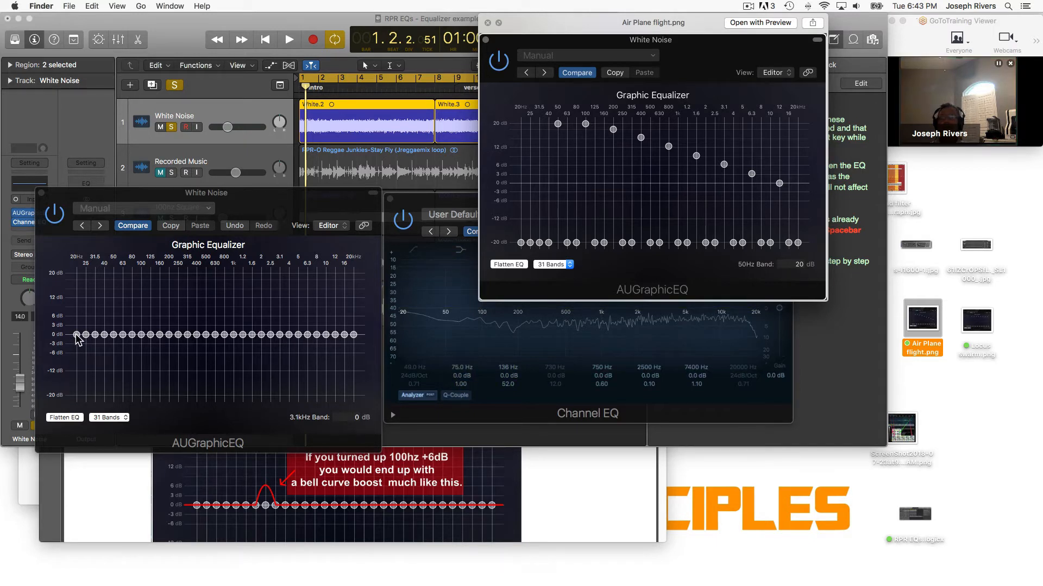
- Lower all 31 bands of the White Noise graphic EQ to -20 dB
left_click_drag(74, 337, 364, 363)
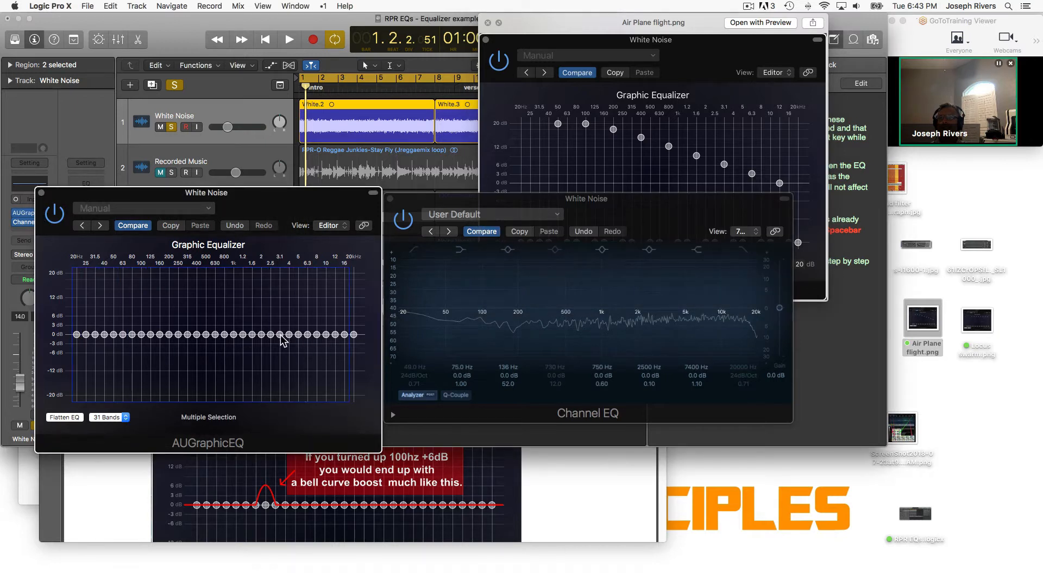
left_click_drag(281, 335, 282, 408)
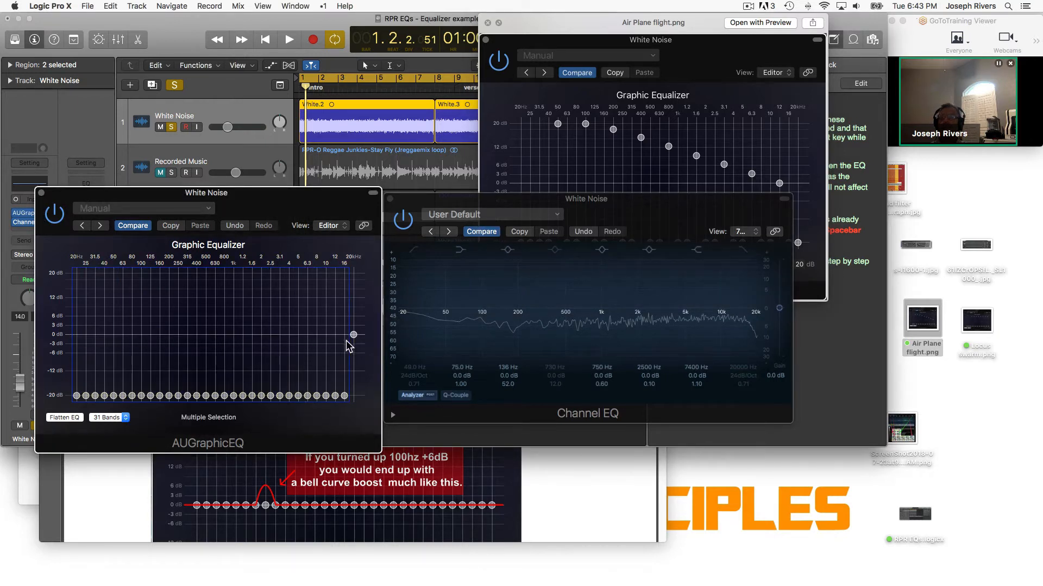
left_click_drag(354, 334, 364, 375)
- Raise the 50 Hz and 100 Hz bands to 20 dB and the 200 Hz band to about 17.5 dB, keeping 80 Hz at -20 dB
left_click(112, 367)
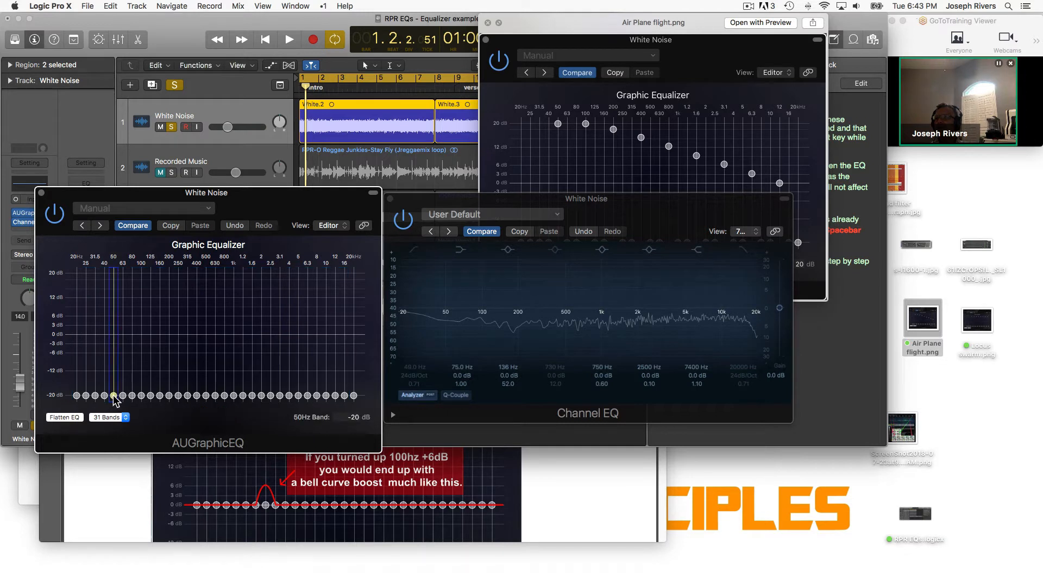
left_click_drag(114, 398, 115, 269)
left_click_drag(141, 397, 140, 277)
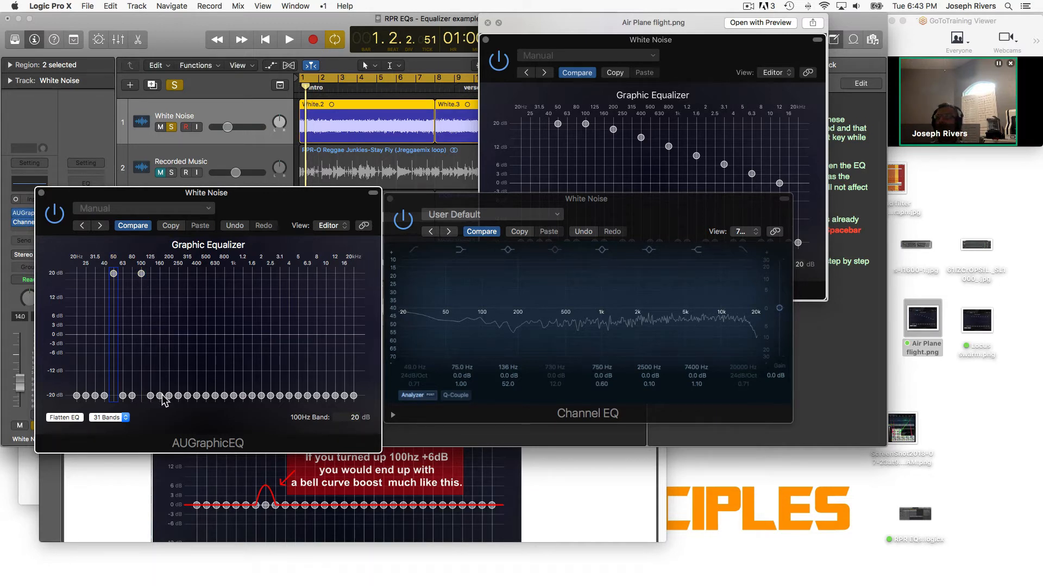
mouse_move(160, 397)
left_mouse_down()
mouse_move(157, 384)
mouse_move(156, 406)
left_mouse_up()
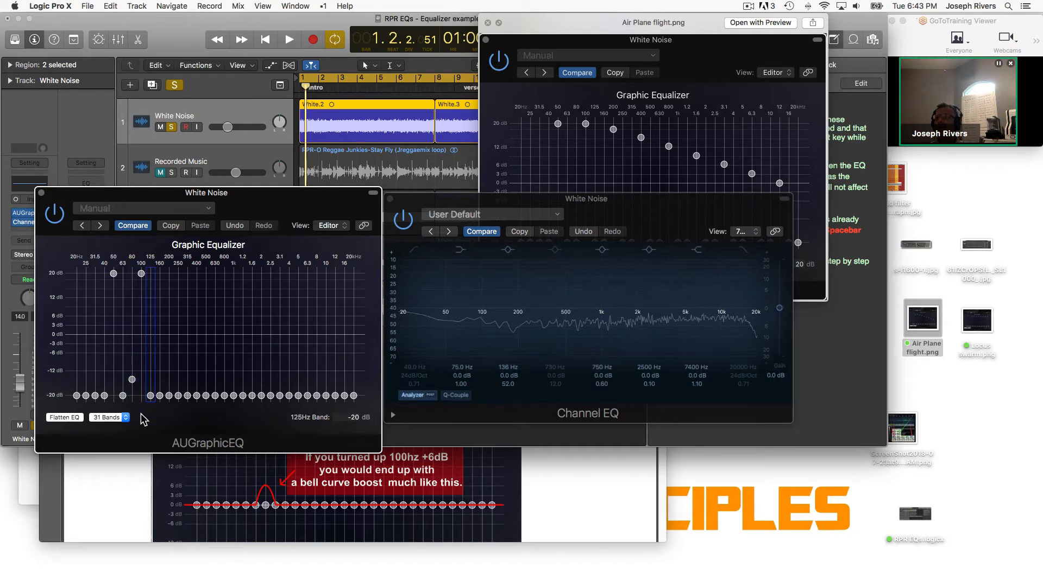
left_click_drag(132, 381, 166, 278)
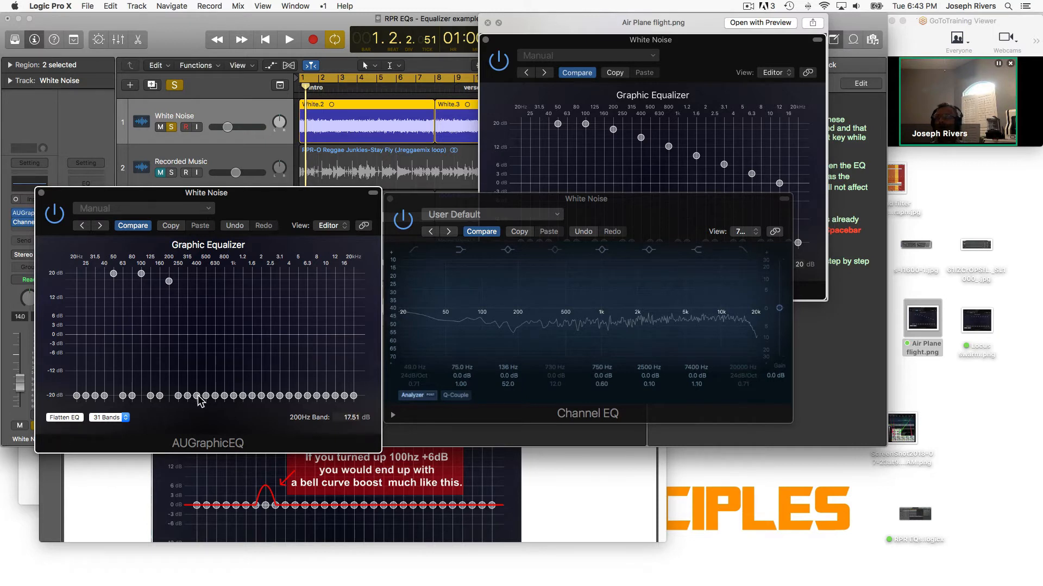
- Continue the descending curve with 400 Hz at about 12.4 dB, 800 Hz at 7.9 dB, 1.6 kHz lower, and 3.1 kHz at 0.75 dB
left_click_drag(199, 397, 201, 302)
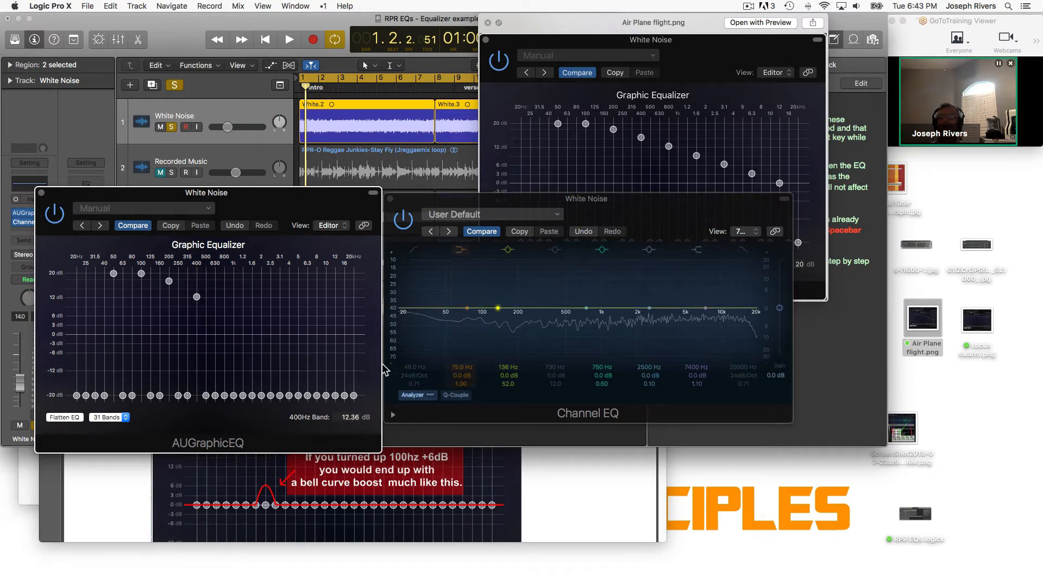
left_click_drag(226, 399, 225, 310)
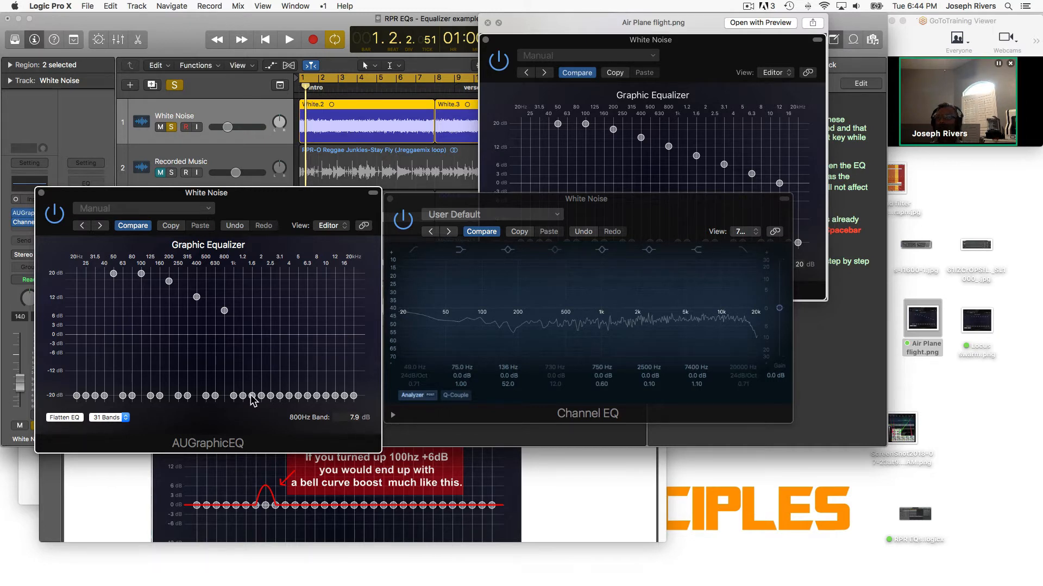
left_click_drag(251, 396, 249, 326)
left_click_drag(282, 397, 280, 336)
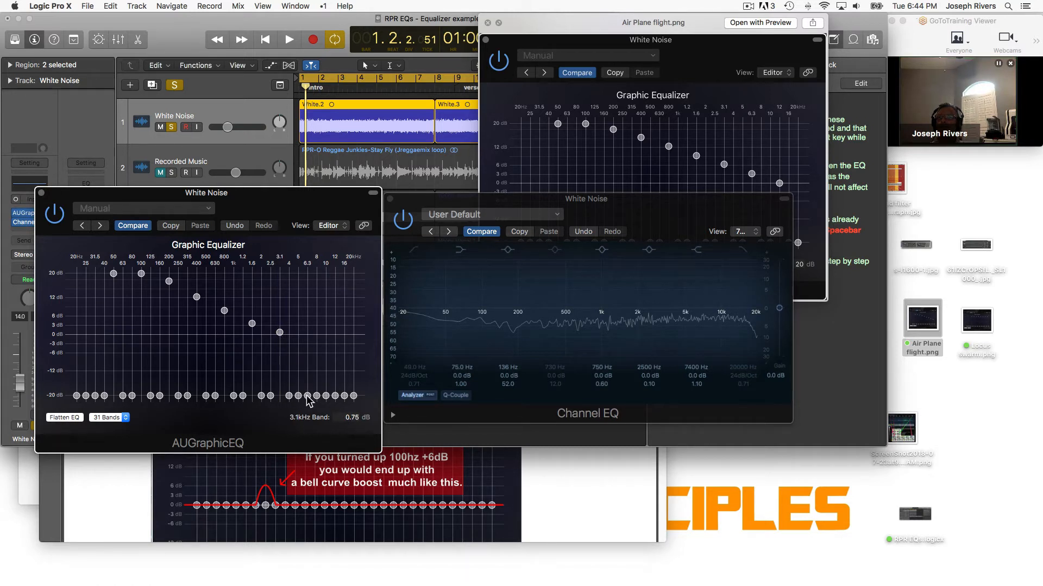
- Raise the 6.3 kHz band slightly above 0 dB and the 12 kHz band to 1.75 dB, and nudge the 3.1 kHz band up
left_click_drag(307, 397, 307, 397)
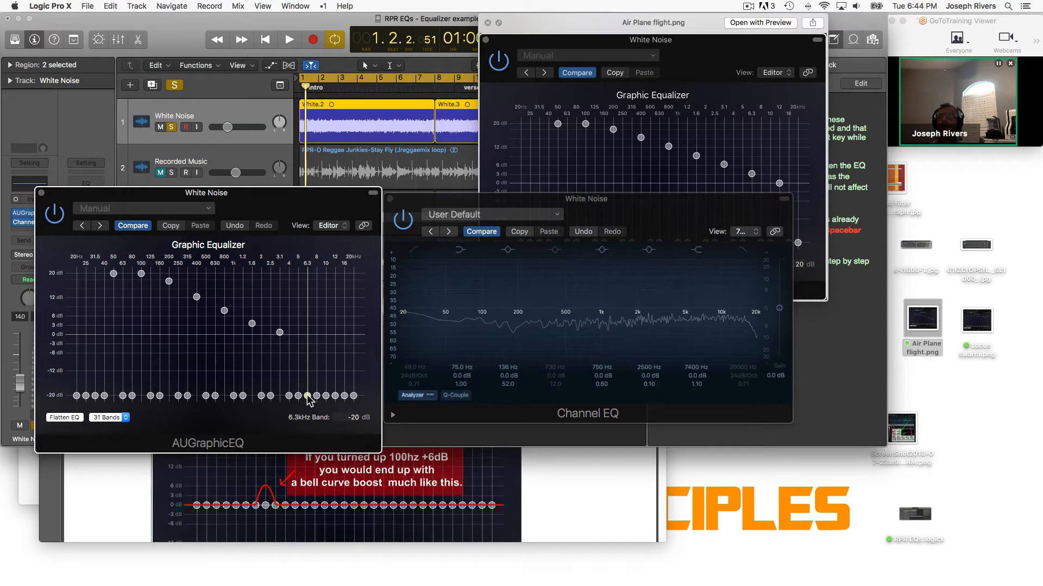
left_click_drag(308, 396, 281, 327)
left_click_drag(336, 396, 338, 328)
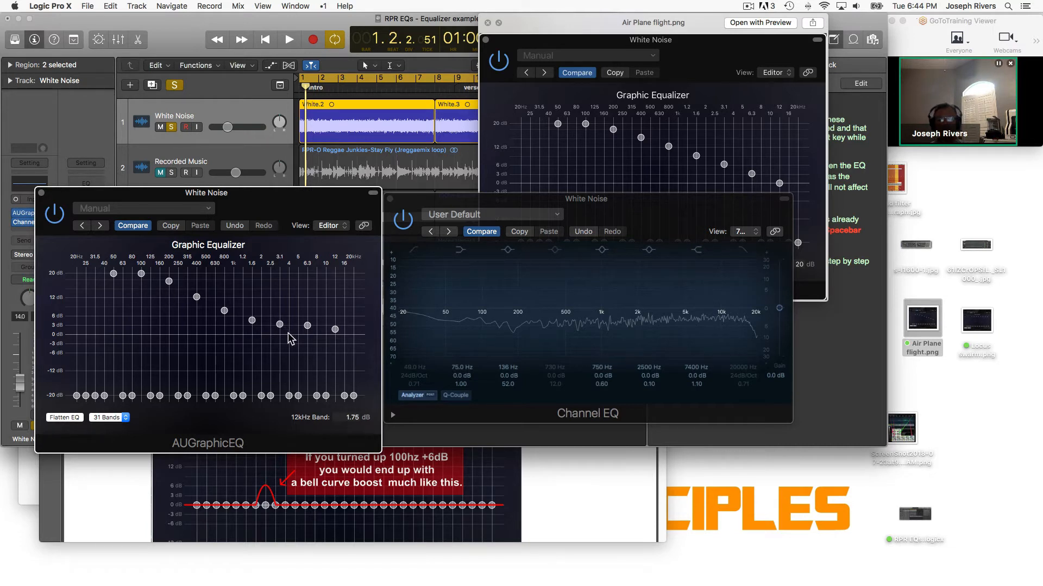
- Play the airplane-shaped white noise and raise the White Noise track's volume to 3.3 dB
key("space")
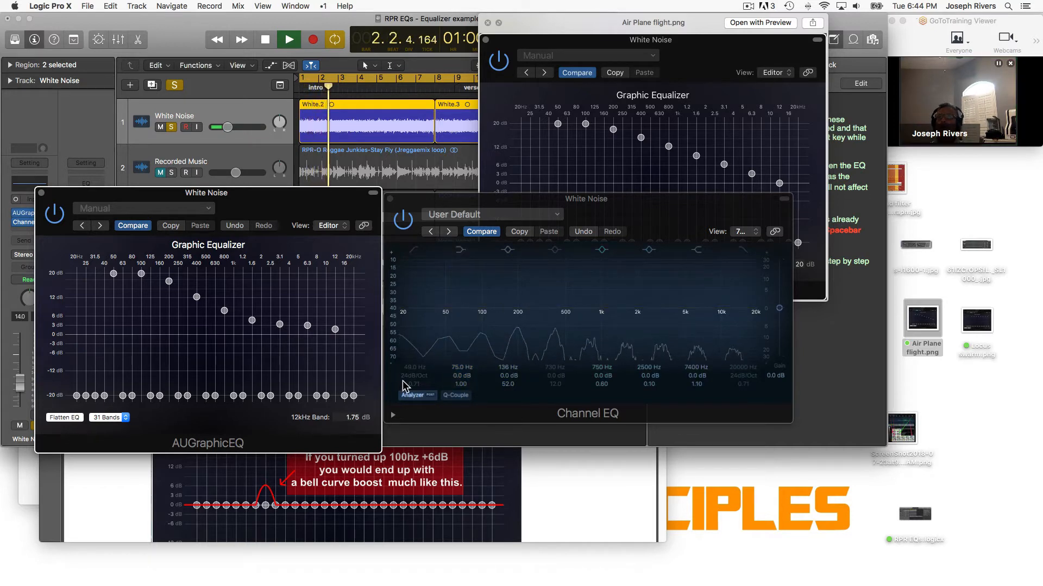
left_click_drag(227, 127, 299, 136)
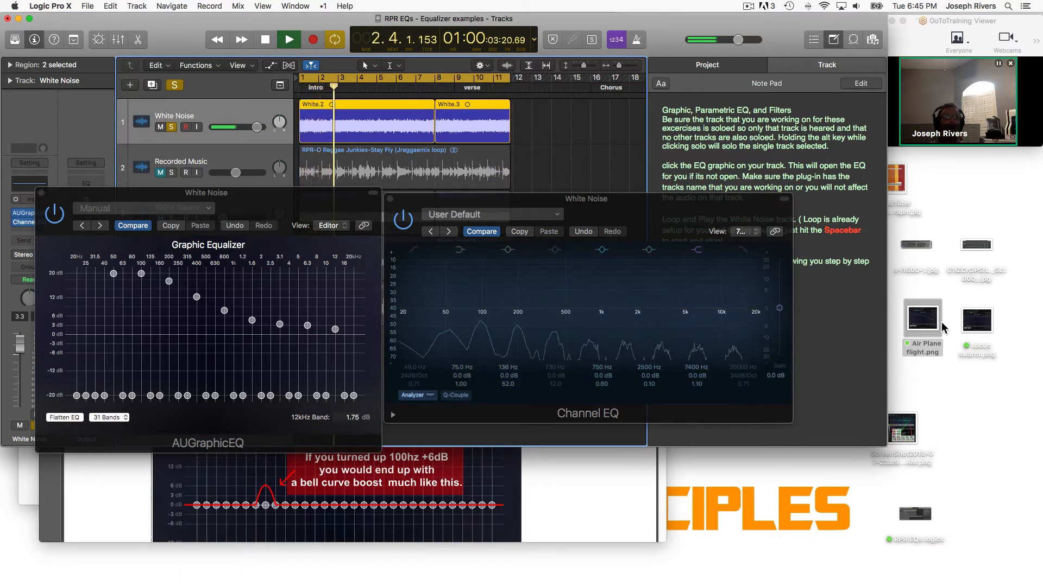
- Following the Locus swarm.png reference image, lower the 50 Hz band to -20 dB and raise the 200, 400 and 800 Hz bands to 20 dB
left_click(975, 326)
double_click(976, 328)
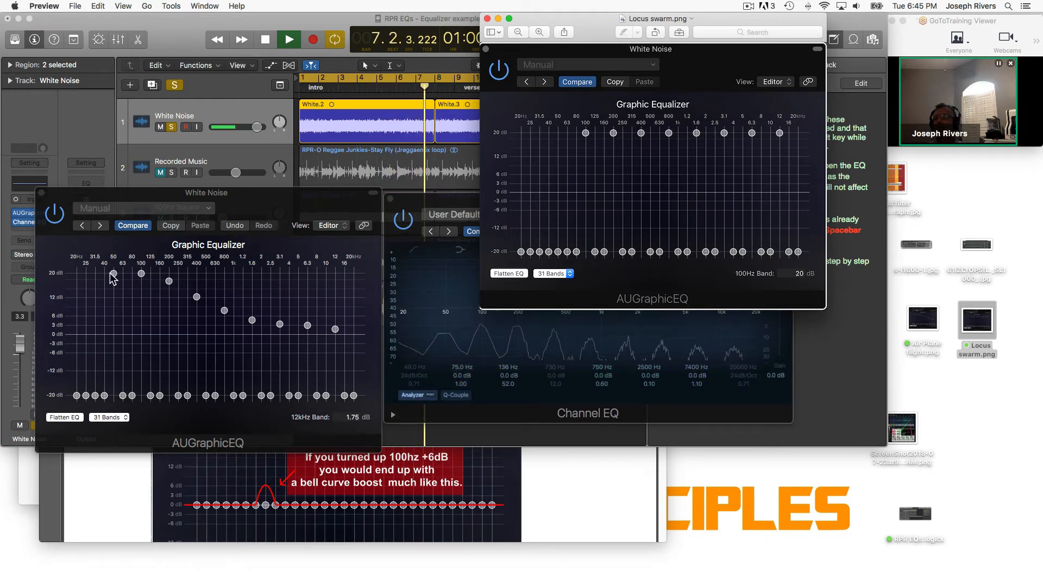
left_click_drag(113, 274, 108, 402)
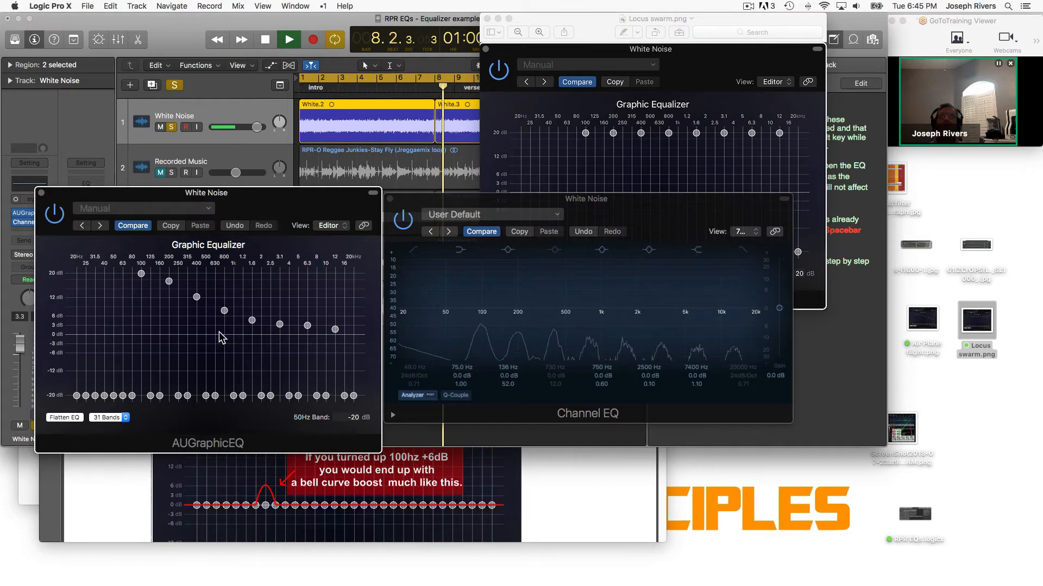
left_click_drag(169, 281, 197, 274)
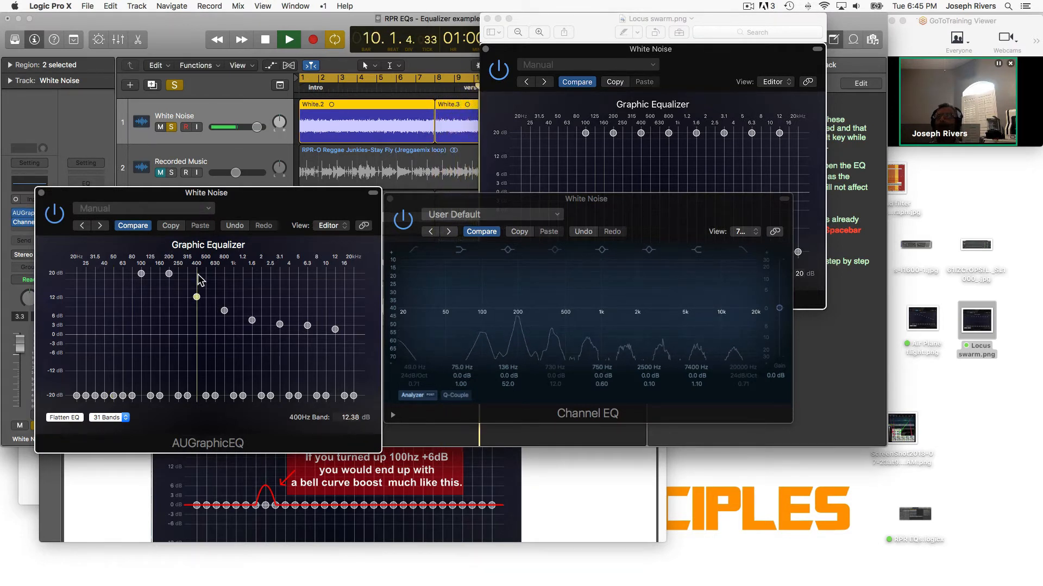
left_click_drag(224, 311, 225, 260)
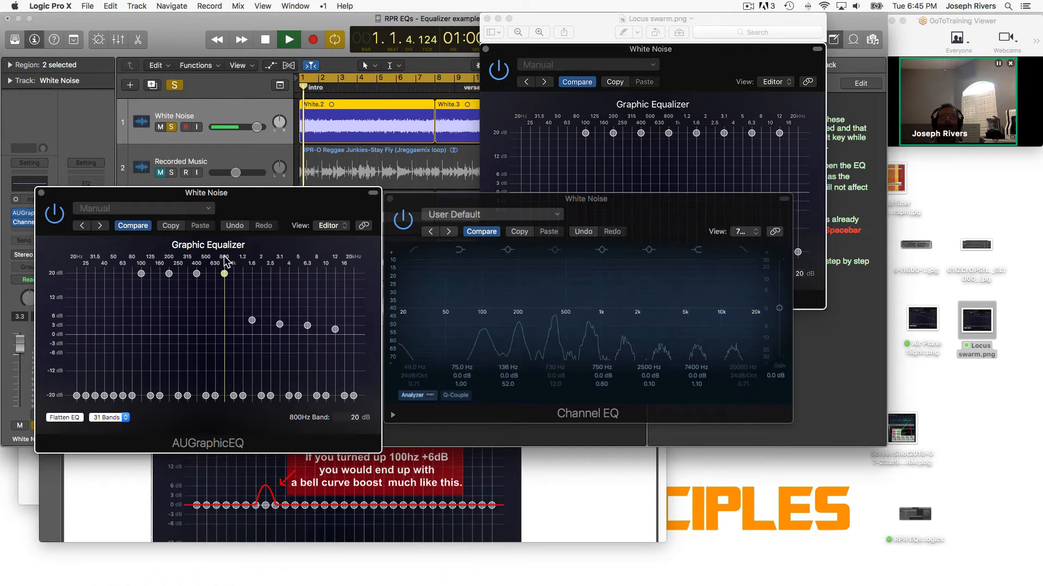
- Raise the 1.6, 3.1, 6.3 and 12 kHz bands of the graphic EQ to 20 dB, and stop playback
left_click_drag(252, 323, 252, 236)
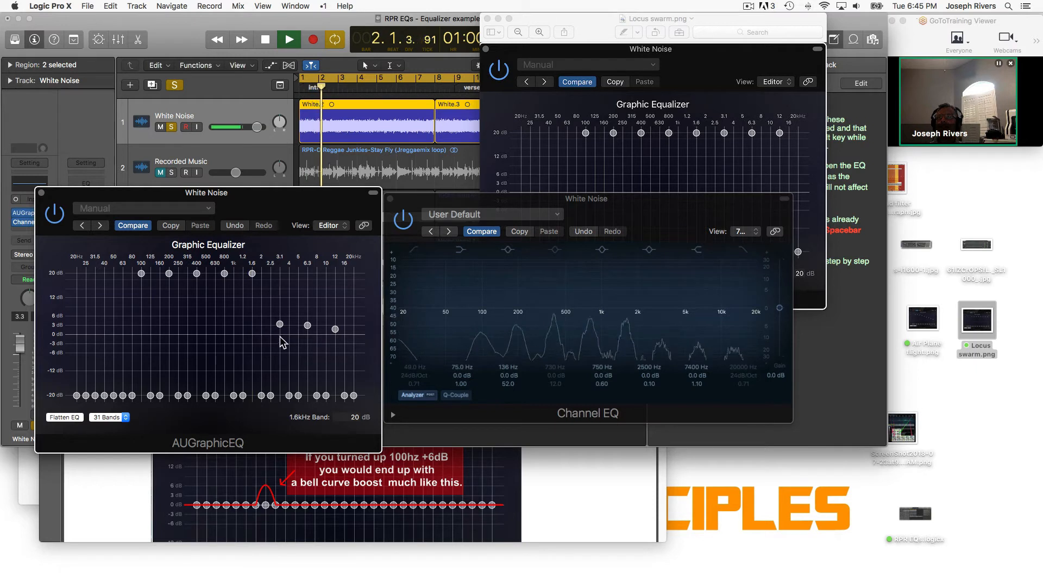
left_click_drag(280, 324, 280, 239)
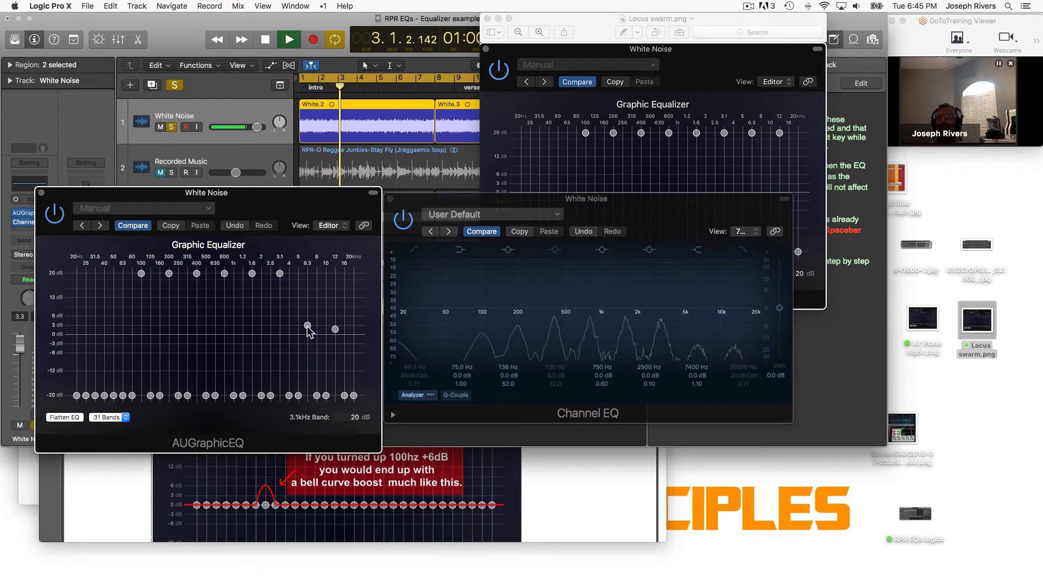
left_click_drag(307, 327, 307, 224)
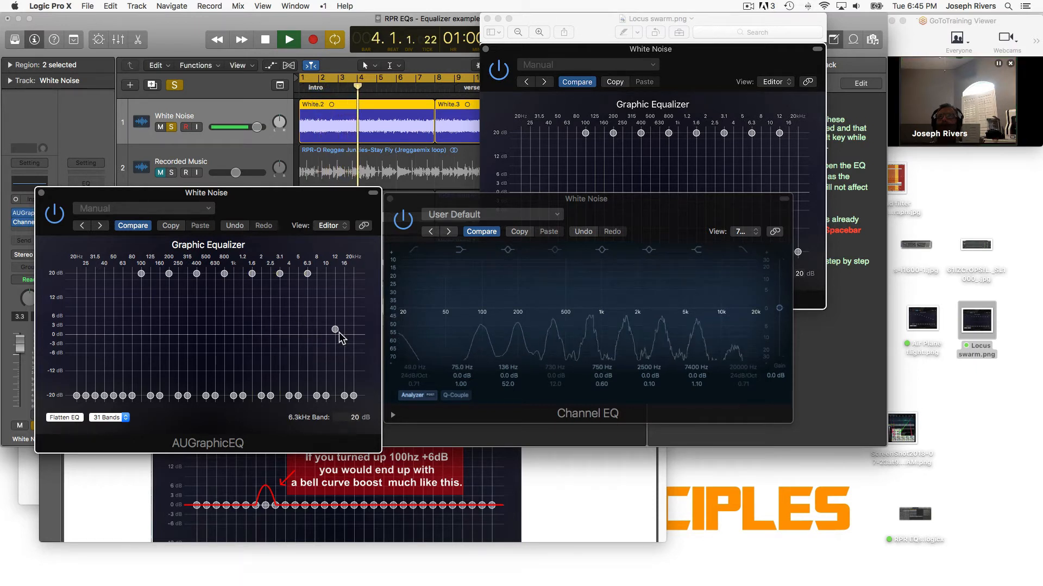
left_click_drag(335, 330, 337, 244)
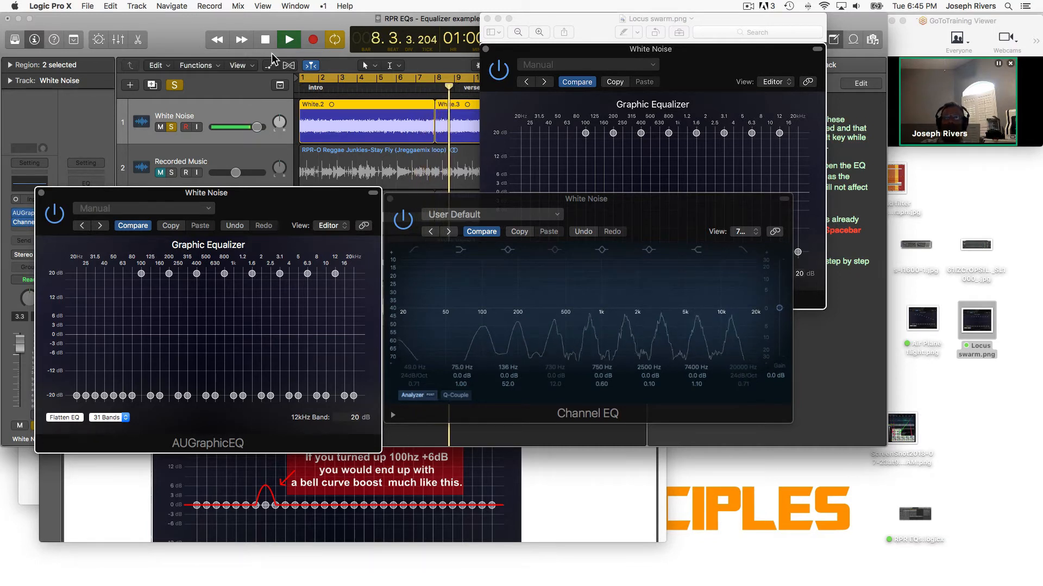
key("space")
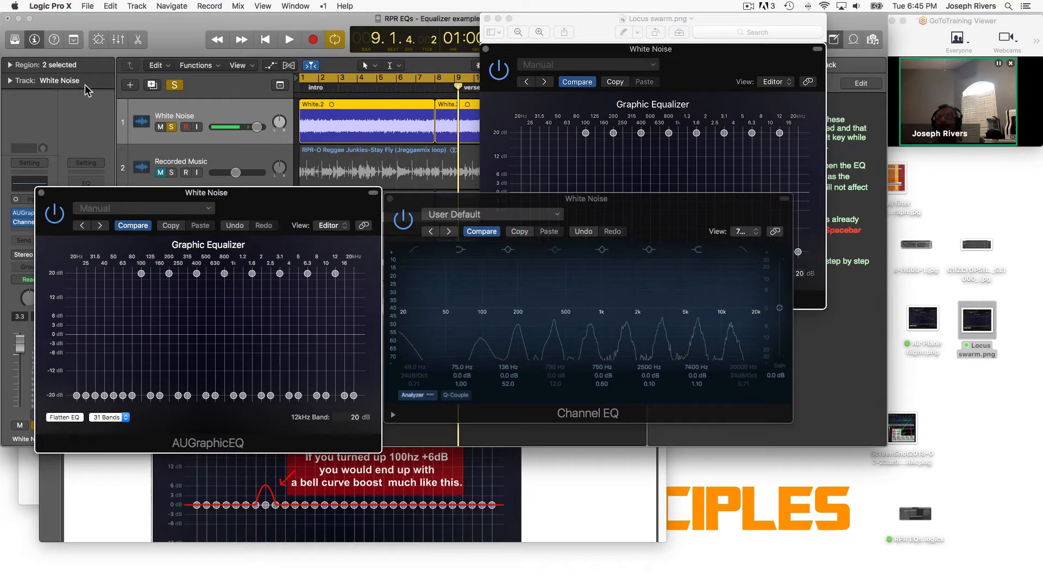
- Lower the 100 Hz band to about 0 dB and the 200 Hz band to 0.94 dB, and bypass the graphic EQ
left_click(141, 275)
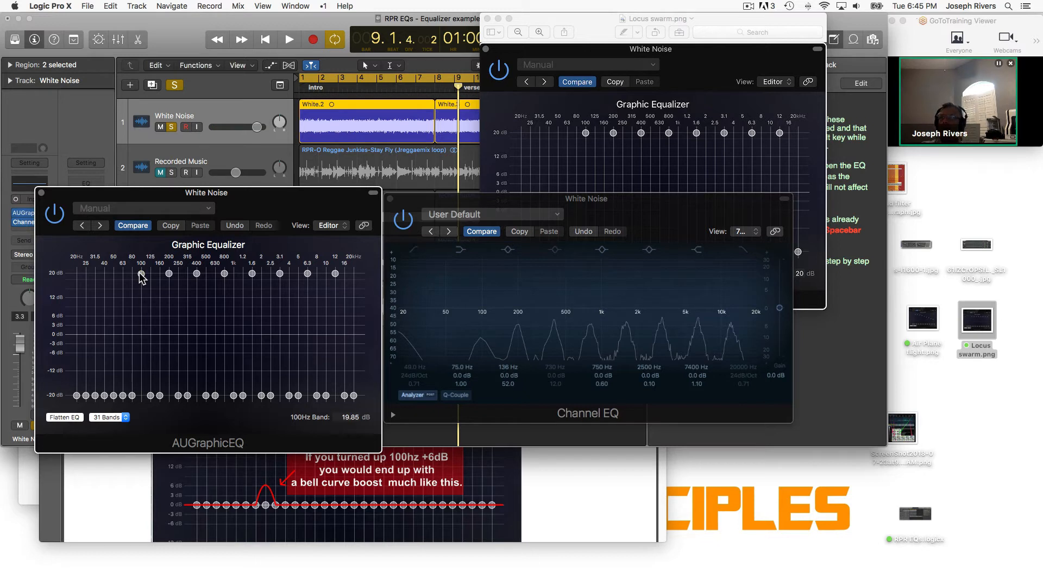
left_click_drag(141, 275, 142, 337)
left_click_drag(170, 275, 169, 332)
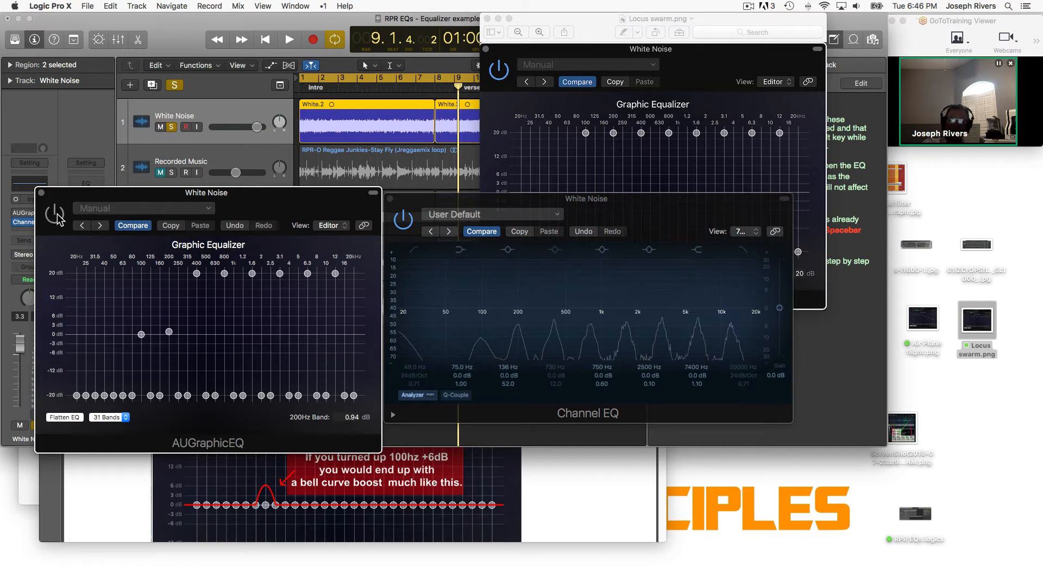
- Play the white noise briefly with the graphic EQ bypassed and lower the White Noise track's volume to about -3.5 dB
key("space")
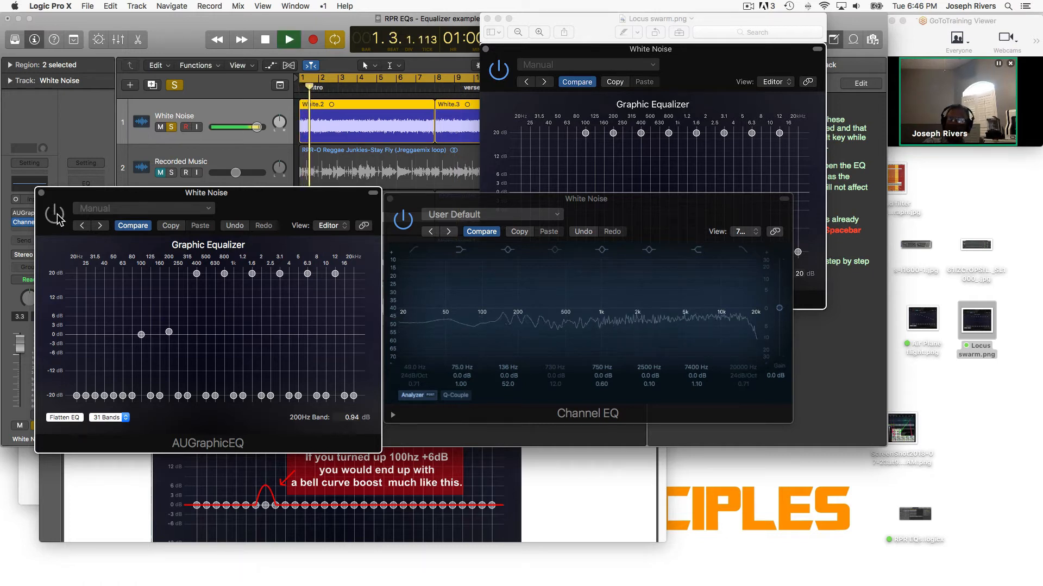
key("space")
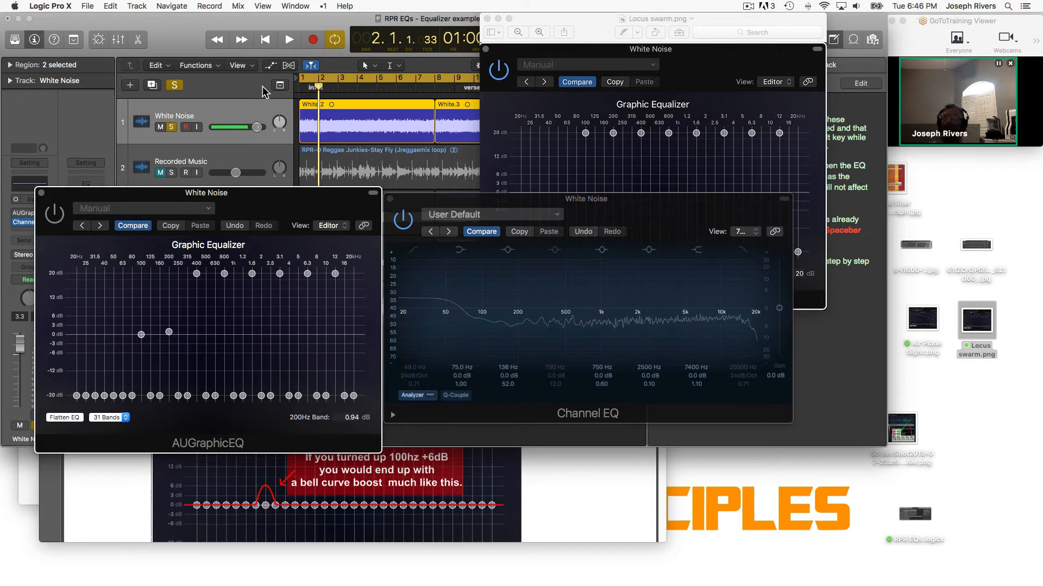
left_click_drag(256, 127, 244, 128)
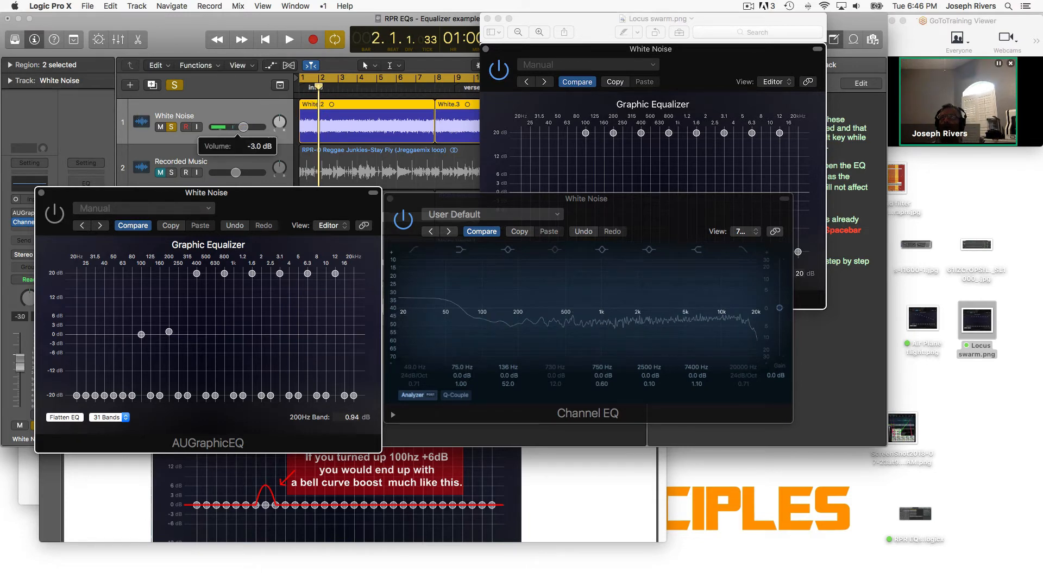
left_click(219, 130)
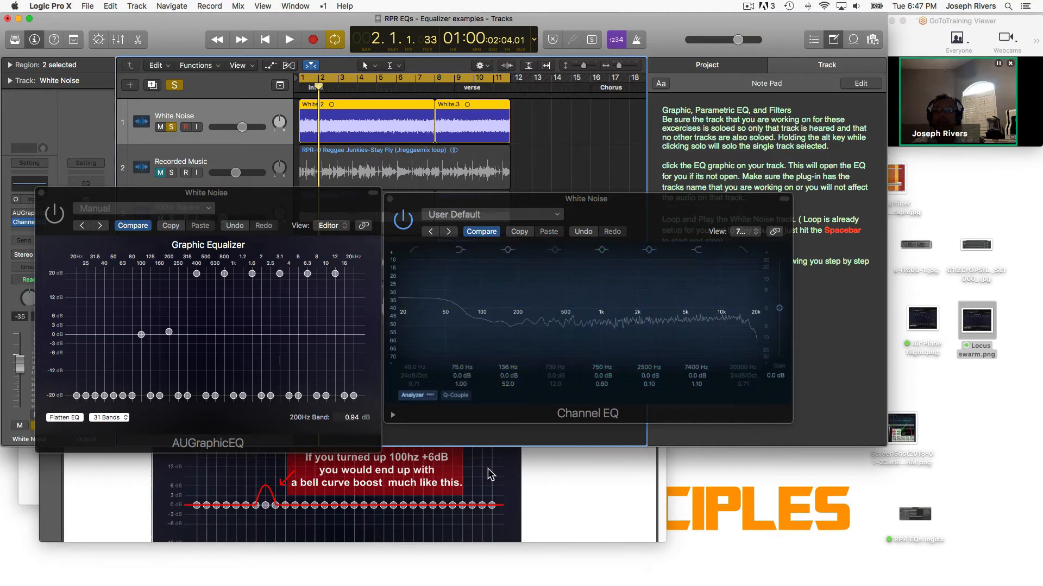
- Switch to the Equalizers And Filters instructions PDF in Acrobat and review the annotated track one setup and text on page 5
scroll(555, 490, "down", 5)
left_click(556, 488)
scroll(556, 485, "up", 1)
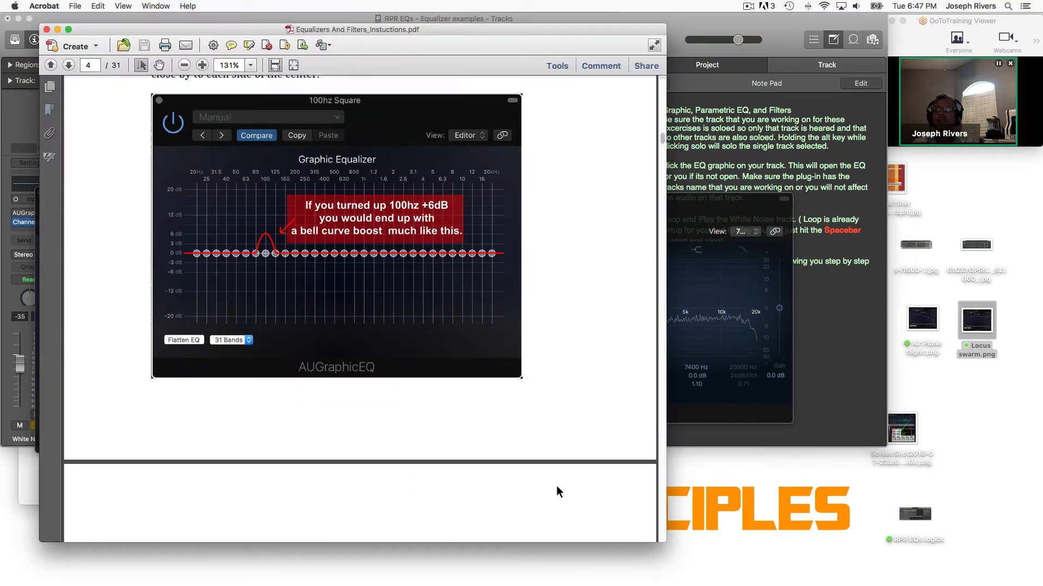
scroll(556, 486, "down", 5)
scroll(557, 486, "down", 8)
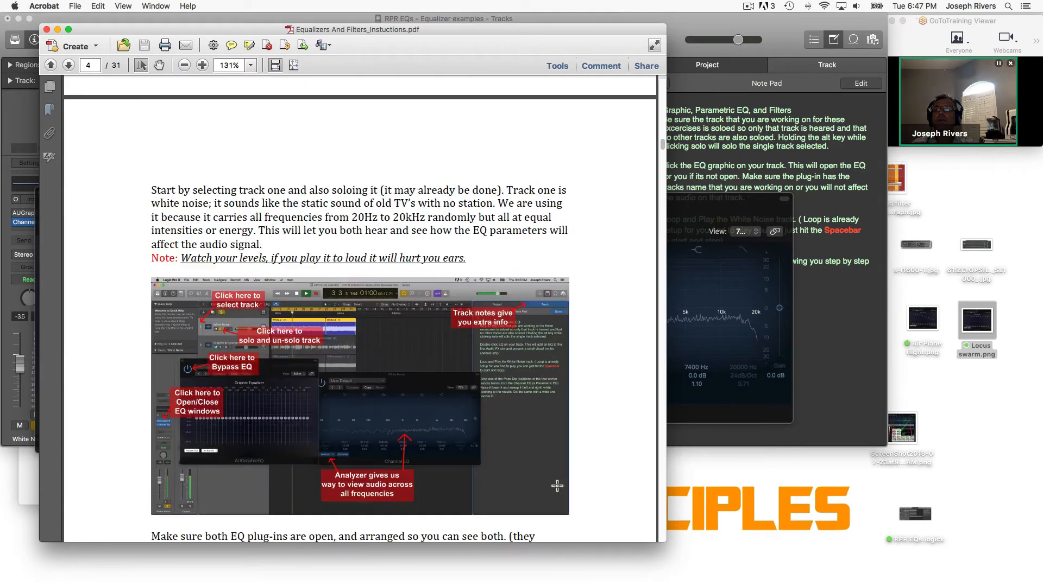
scroll(549, 488, "down", 6)
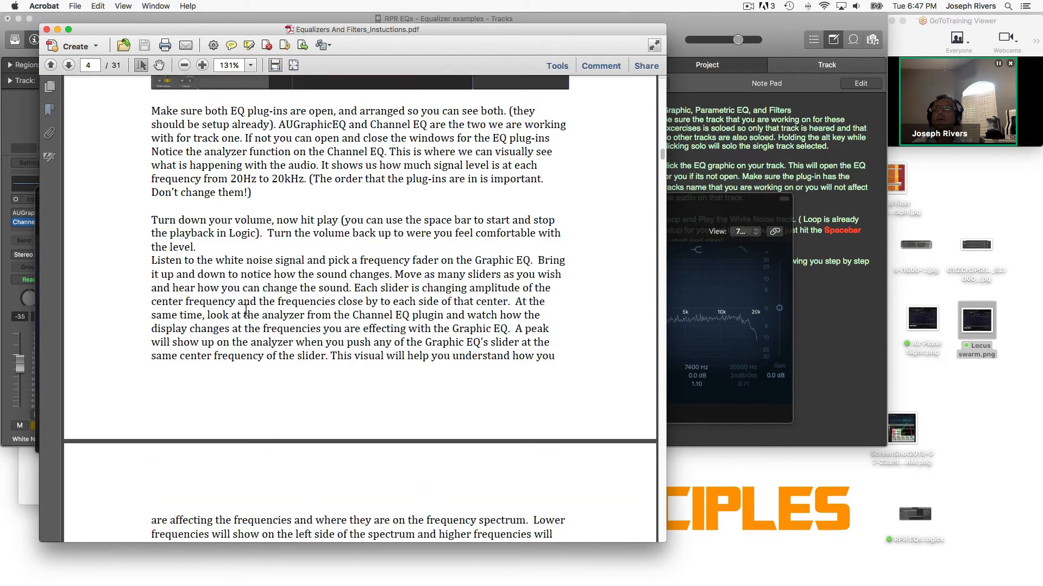
scroll(246, 309, "up", 3)
scroll(246, 310, "up", 2)
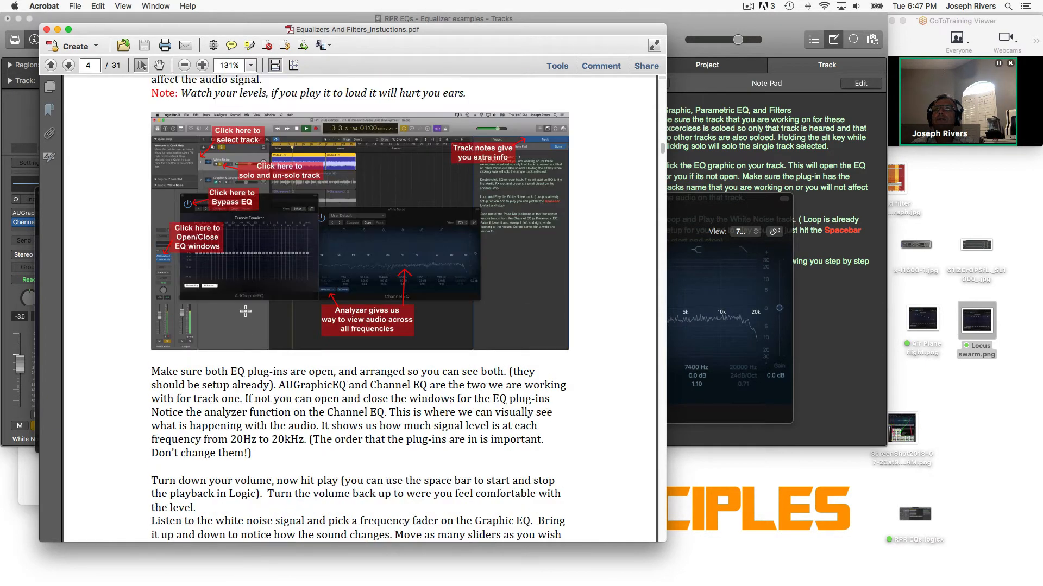
scroll(245, 310, "up", 1)
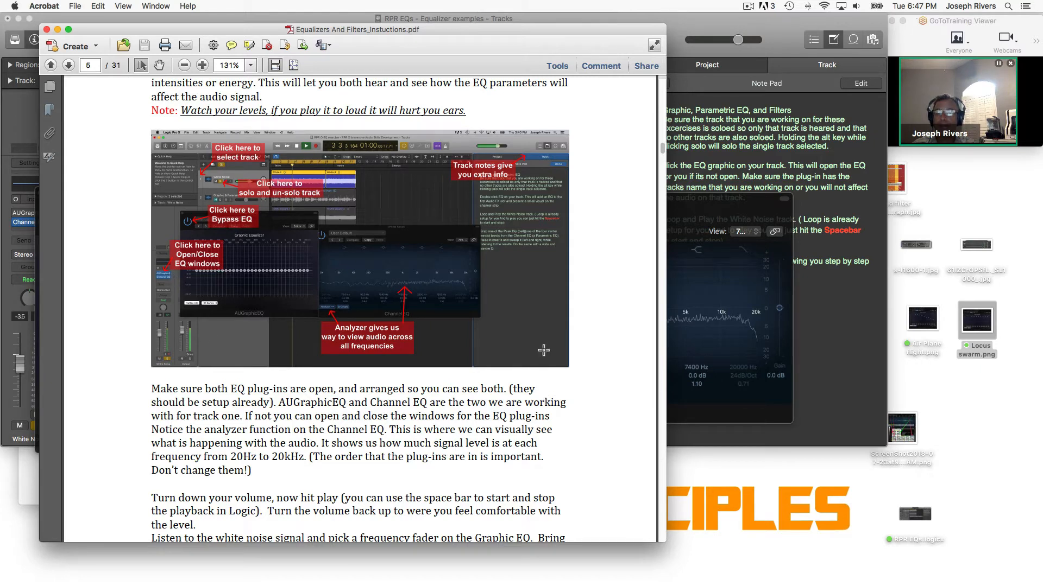
- Read on through page 6, highlighting the note about external speakers and EQ presets, to the Parametric EQ's section
scroll(543, 360, "down", 5)
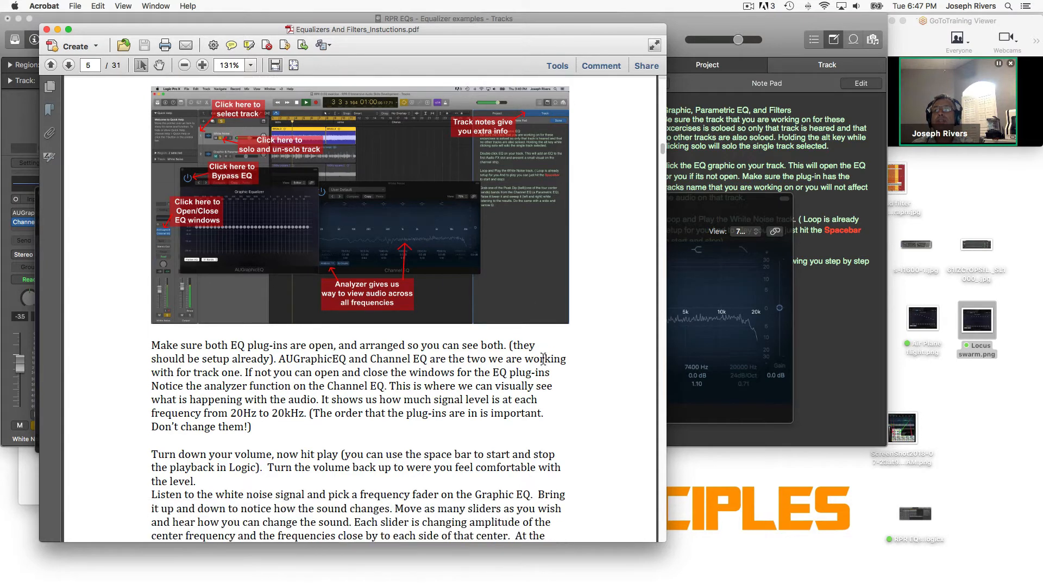
scroll(543, 360, "down", 8)
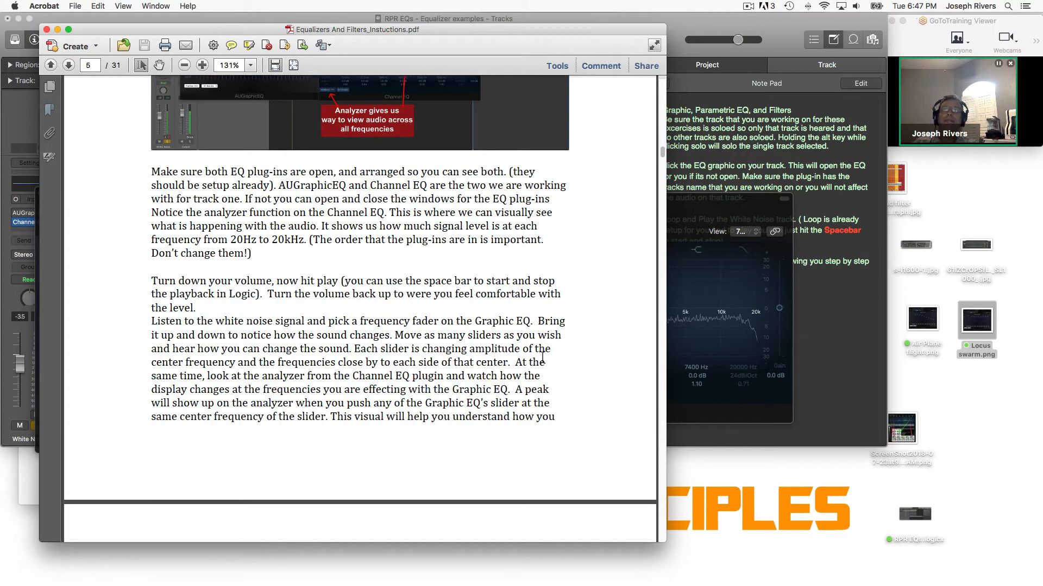
scroll(543, 354, "down", 7)
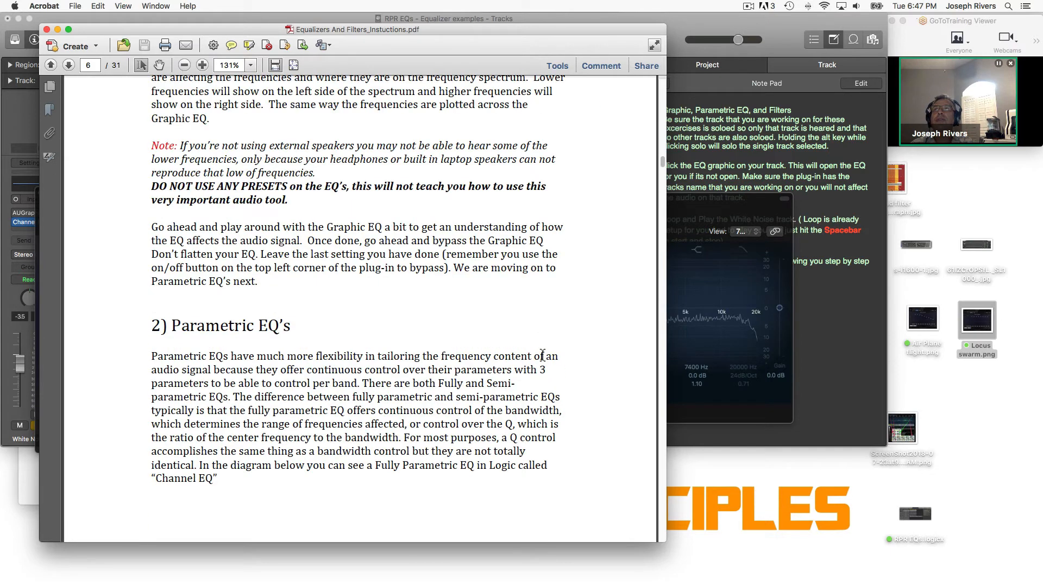
scroll(542, 356, "up", 1)
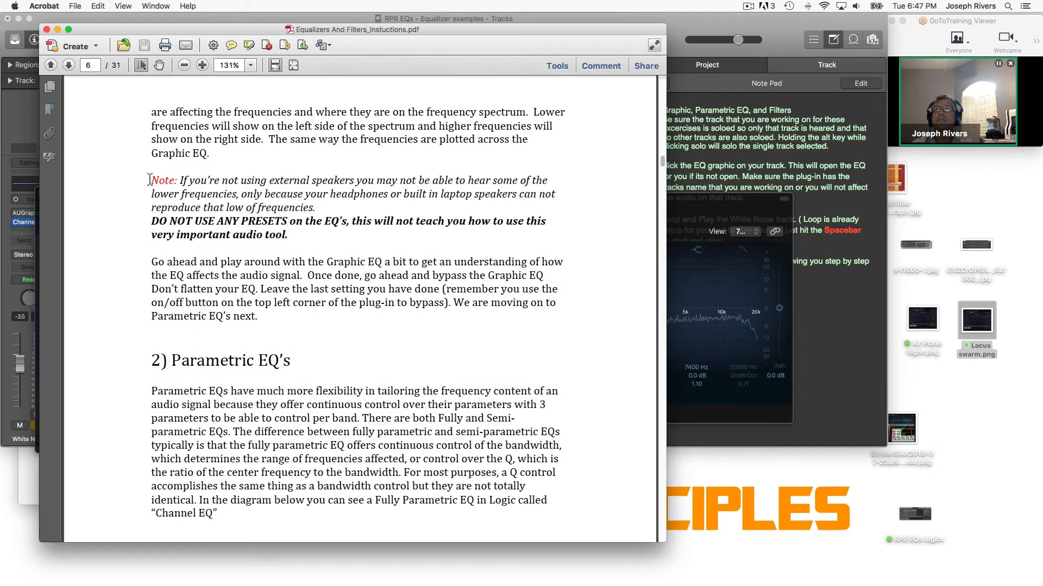
left_click_drag(149, 180, 562, 217)
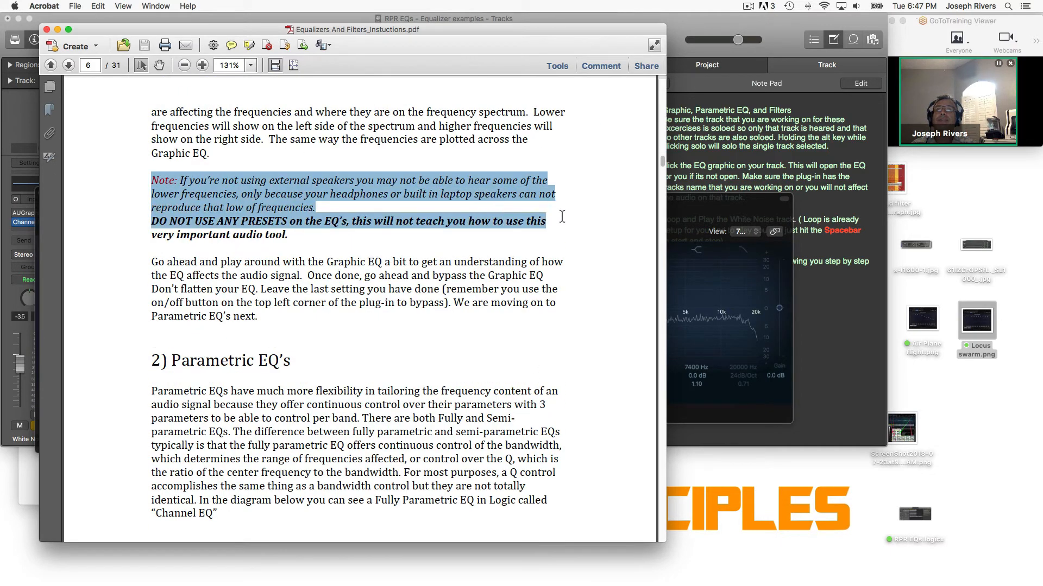
left_click(588, 250)
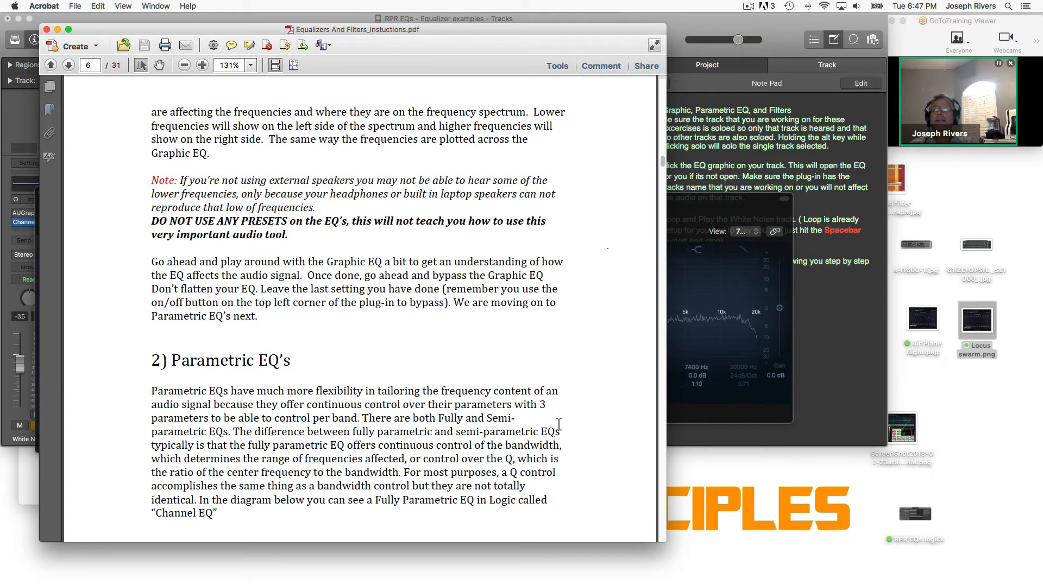
scroll(559, 426, "down", 1)
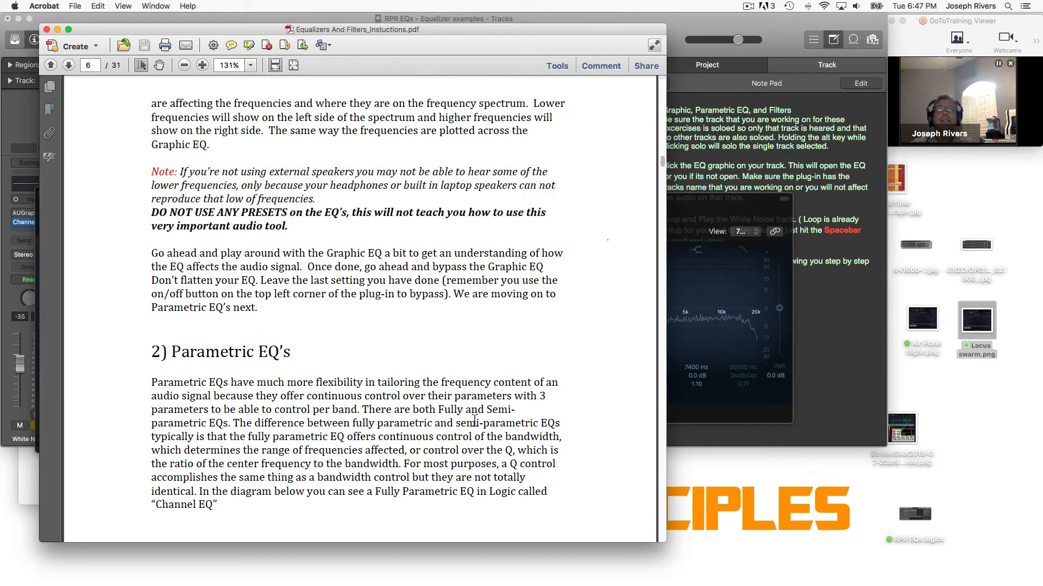
- Switch back to Logic Pro X and set the Channel EQ's 750 Hz band to +24 dB gain with a Q of 42
left_click(863, 415)
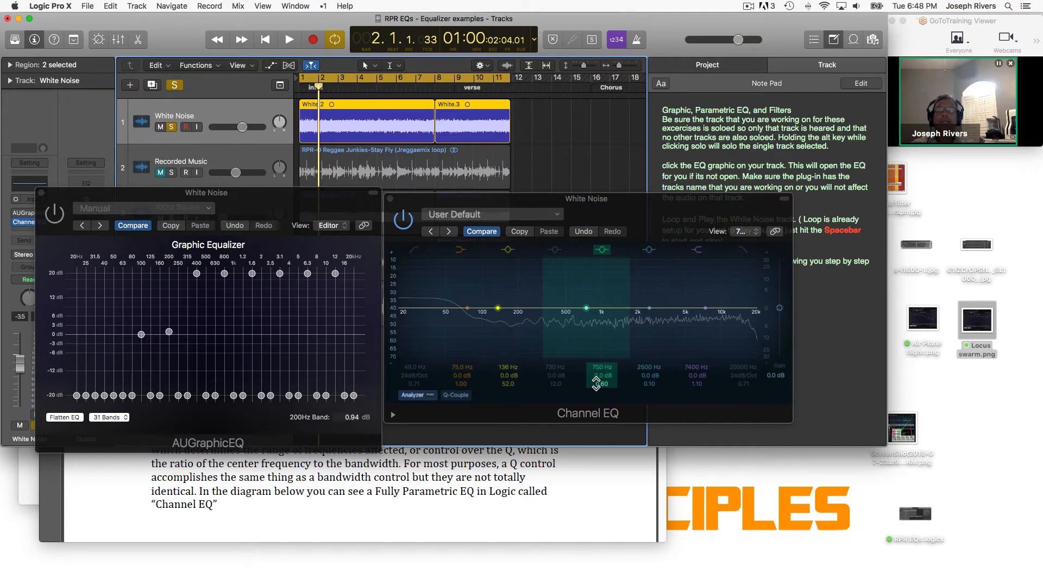
left_click(600, 365)
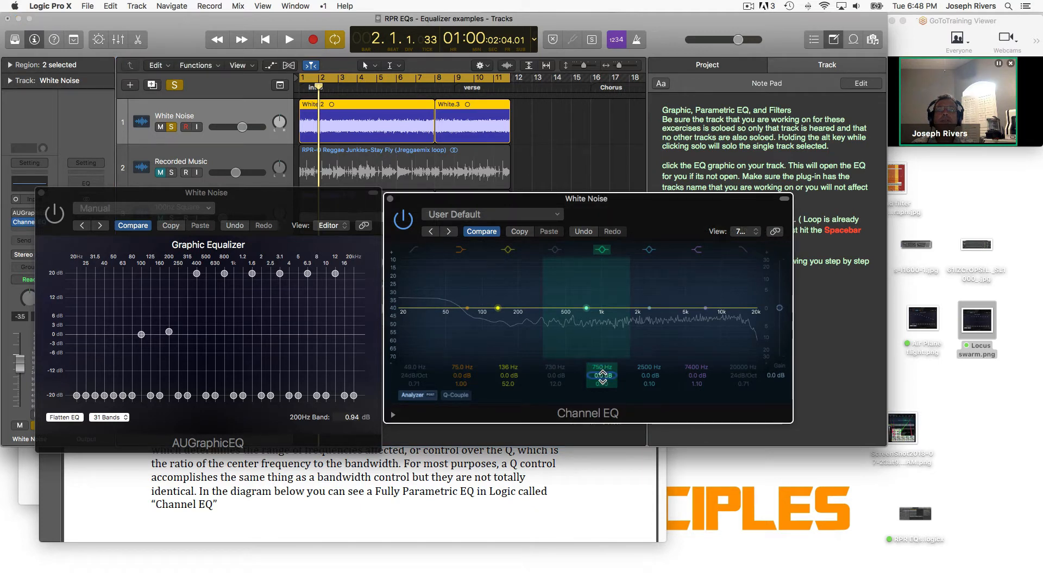
left_click_drag(602, 374, 602, 321)
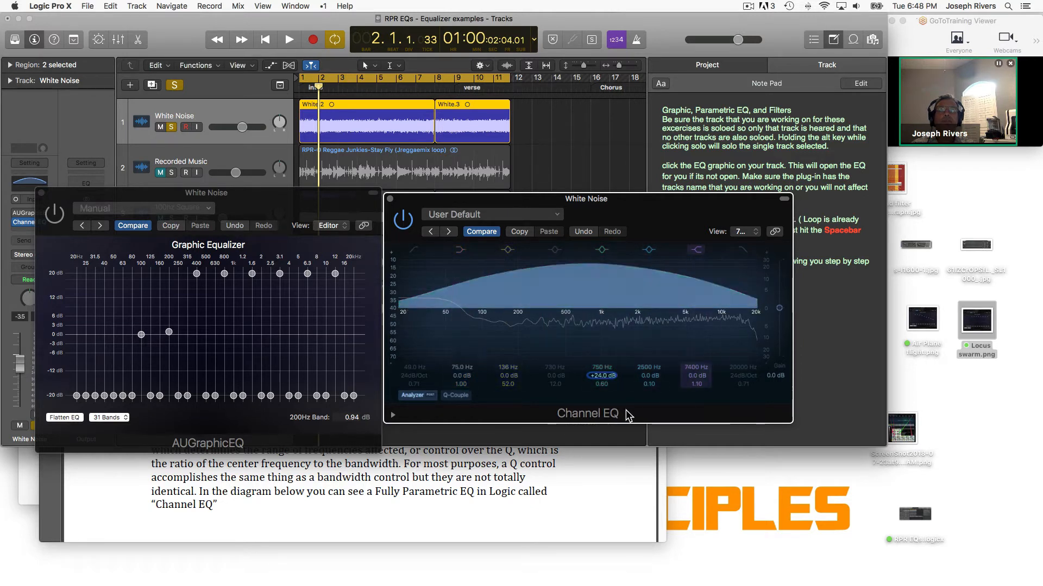
left_click_drag(601, 384, 602, 372)
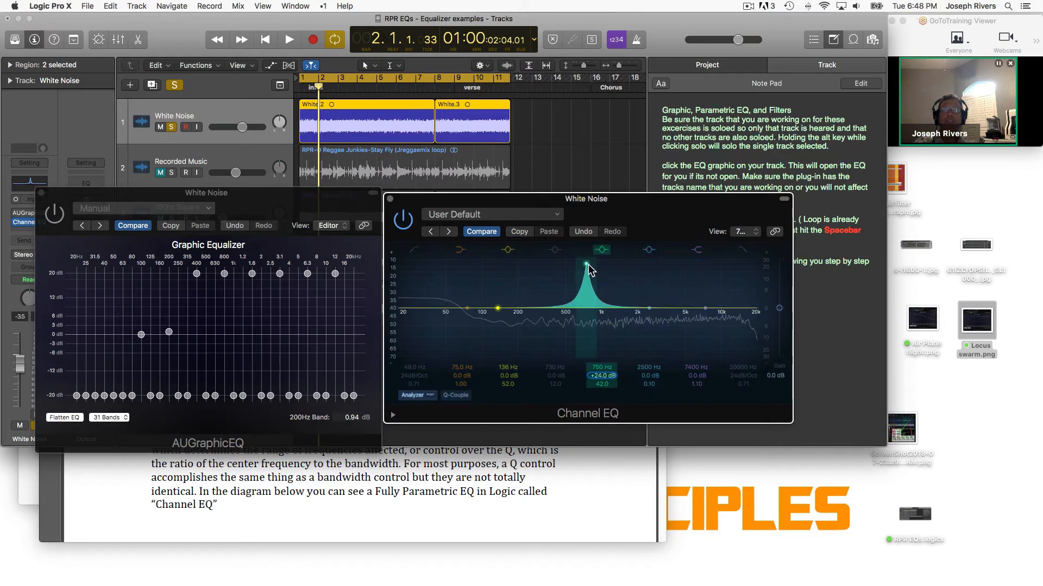
- Sweep the boosted Channel EQ band while playing the white noise, stop playback, and leave the band at 3450 Hz with 0 dB gain
key("space")
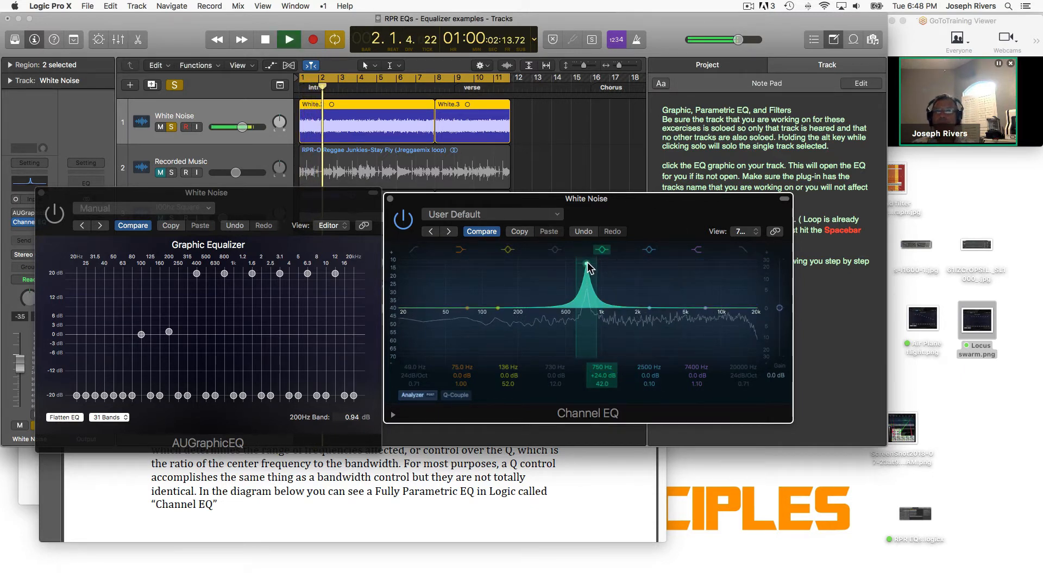
mouse_move(587, 268)
left_mouse_down()
mouse_move(693, 269)
mouse_move(582, 266)
left_mouse_up()
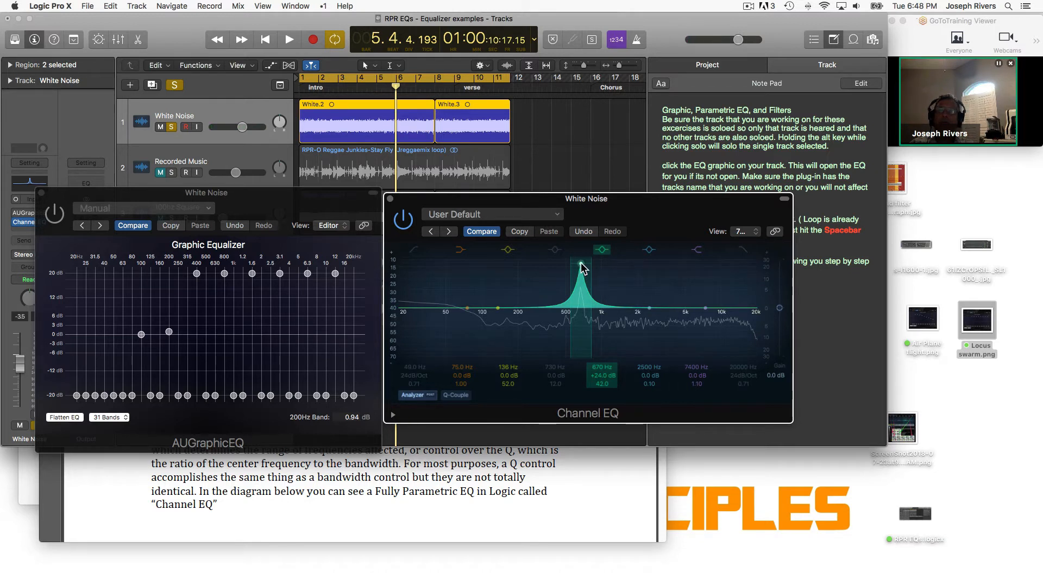
left_click_drag(581, 264, 675, 279)
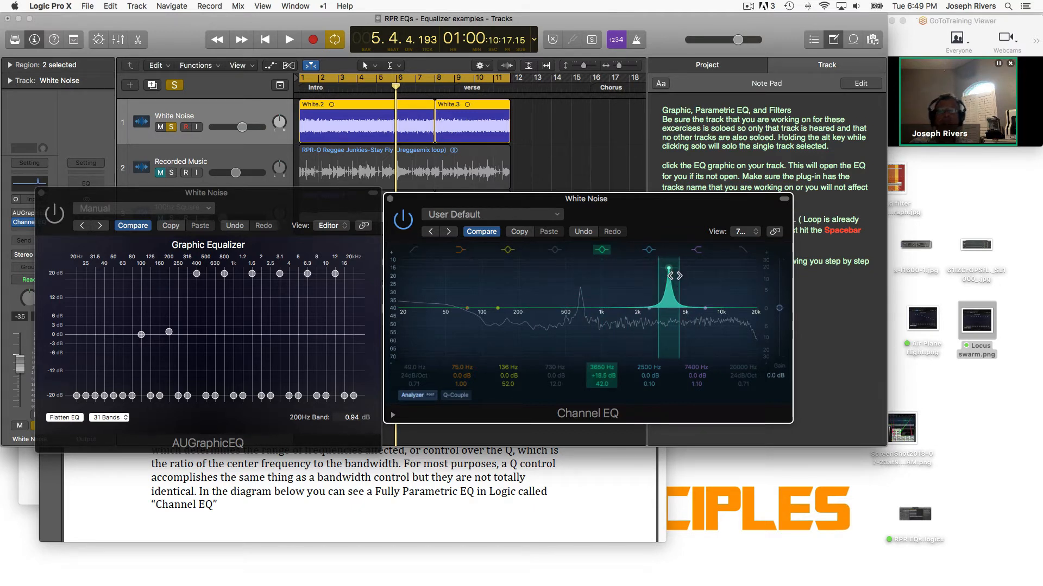
left_click_drag(670, 271, 665, 310)
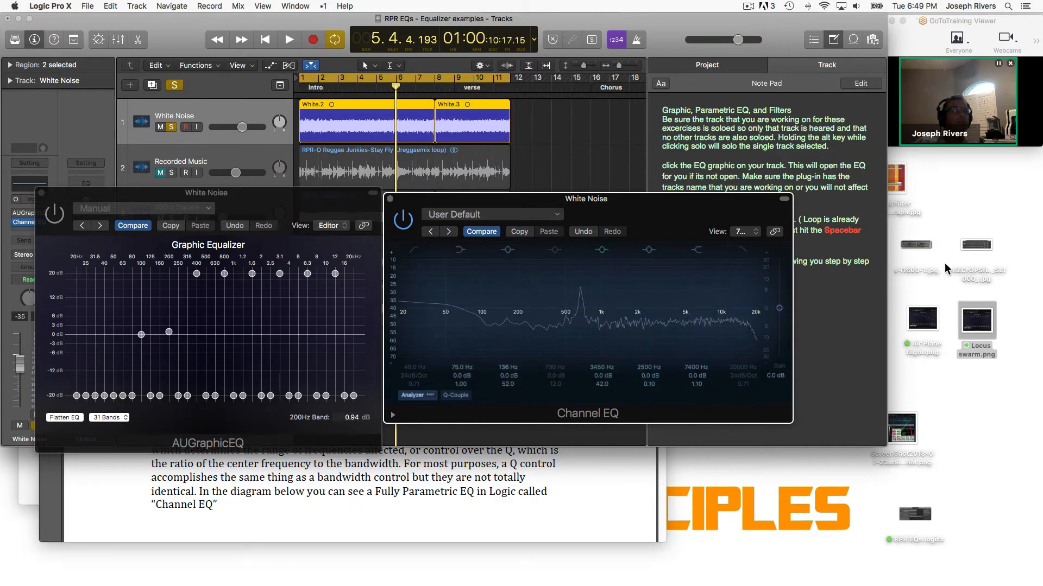
- Open Channel EQ types.jpg from the desktop in Preview, review its labelled filter, shelving and parametric bands, and close the open image previews
left_click_drag(815, 19, 697, 20)
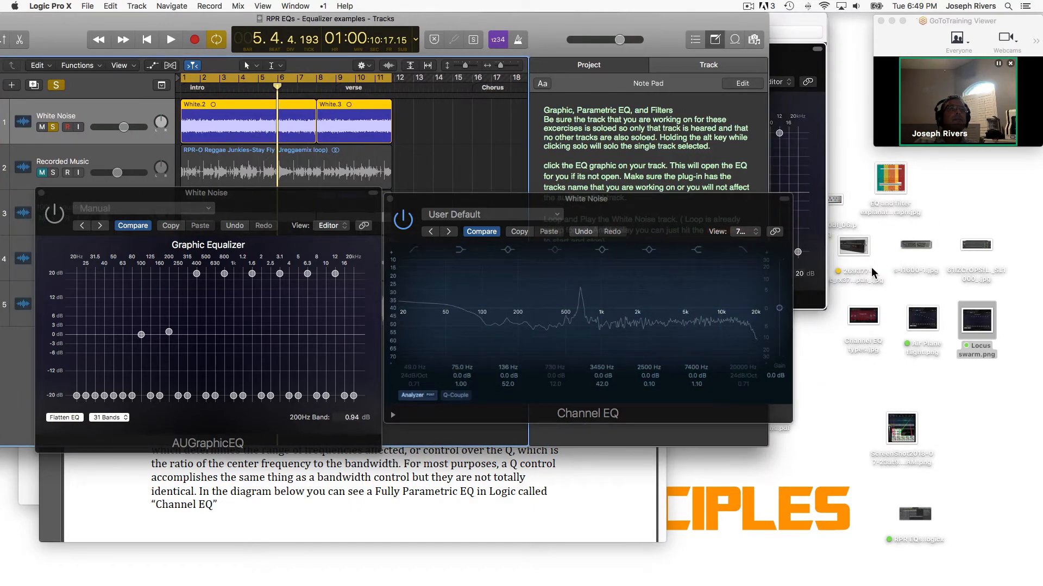
left_click_drag(867, 317, 910, 514)
key("space")
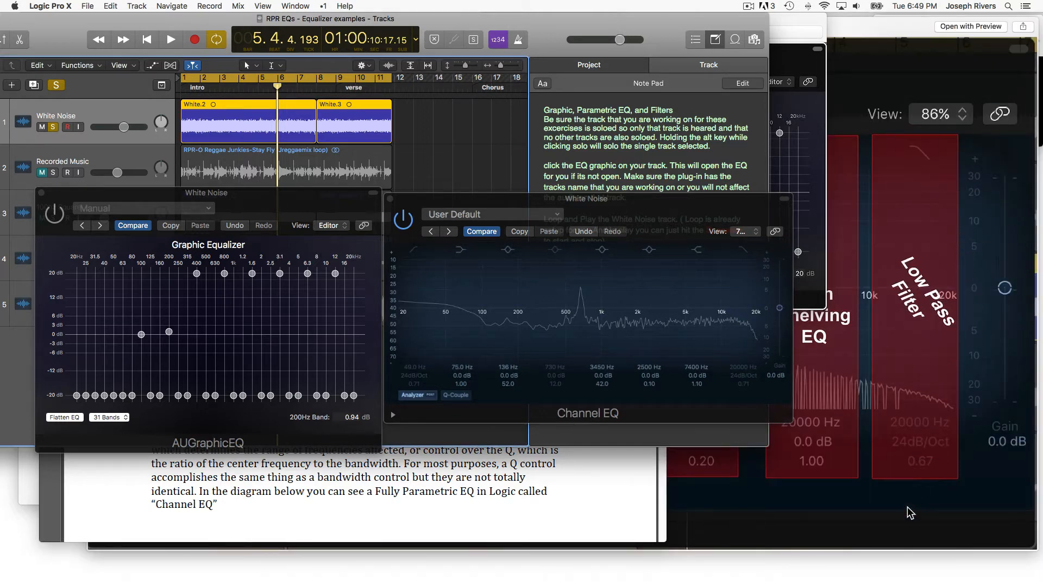
double_click(907, 508)
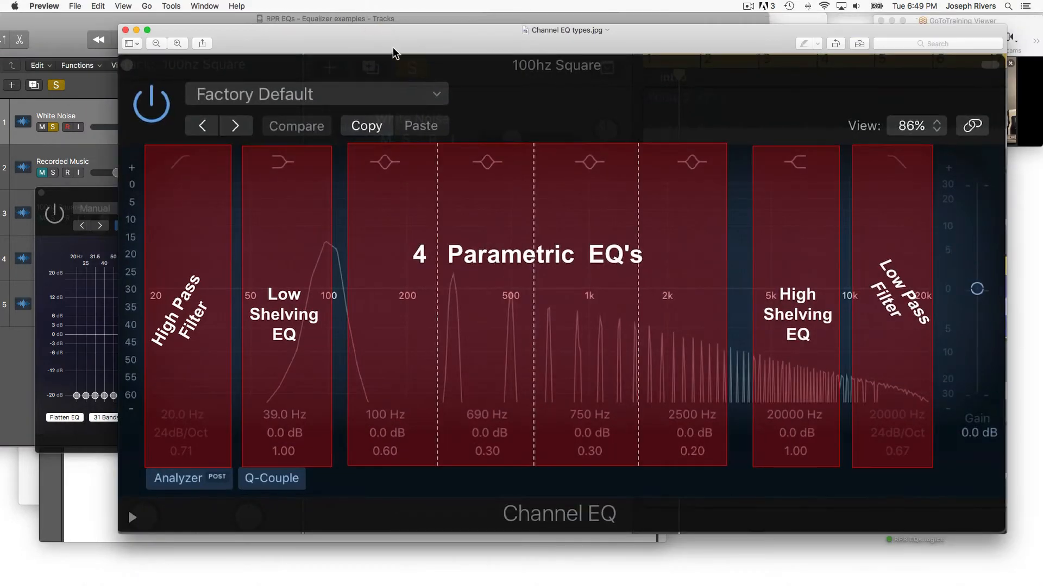
left_click_drag(412, 38, 324, 29)
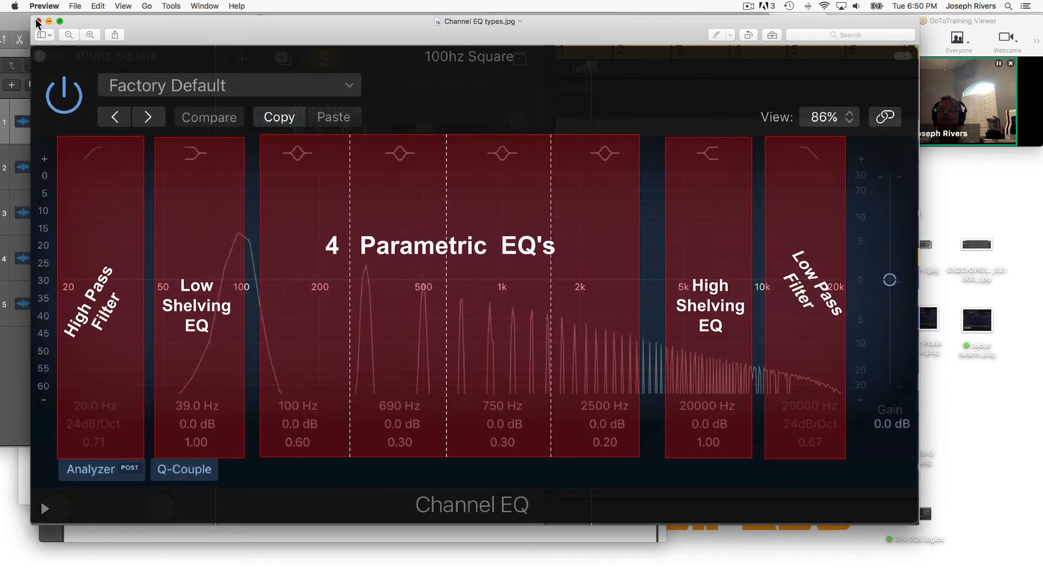
left_click(38, 21)
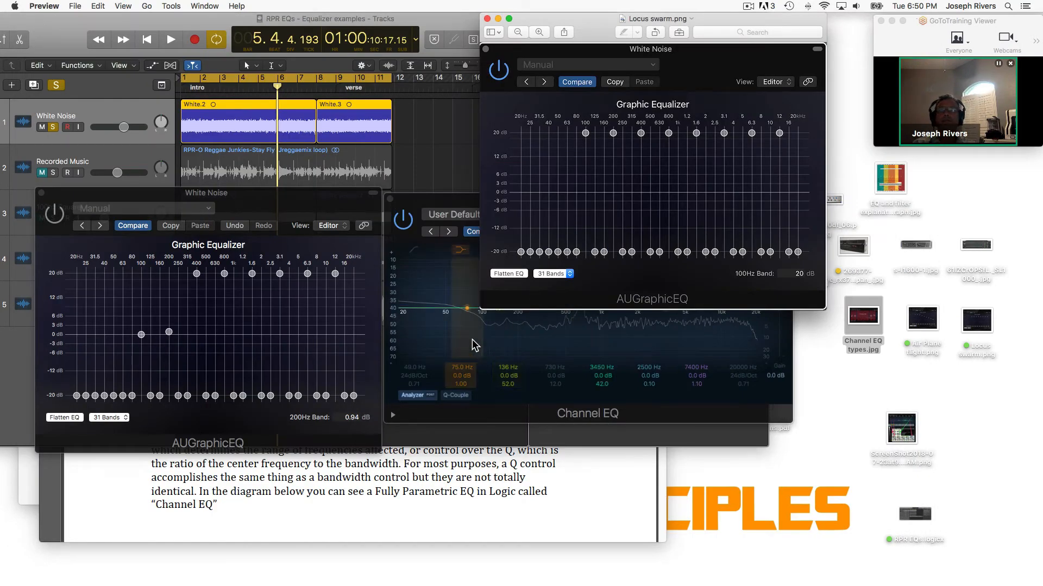
left_click(487, 21)
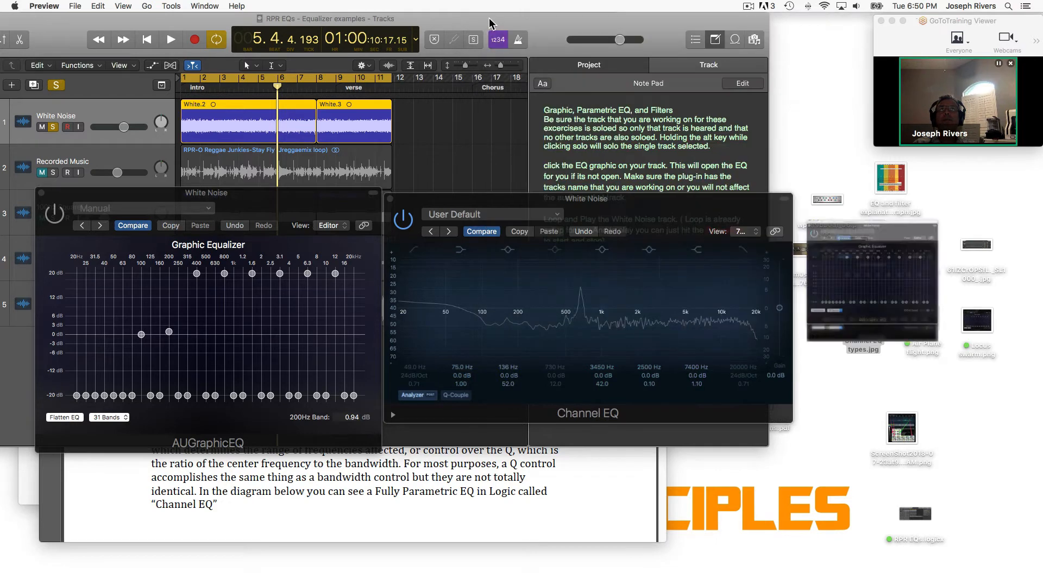
- Switch to Logic Pro X, turn on the Channel EQ's 730 Hz band, and lower the high-pass filter to 20 Hz, leaving that filter bypassed
left_click(472, 206)
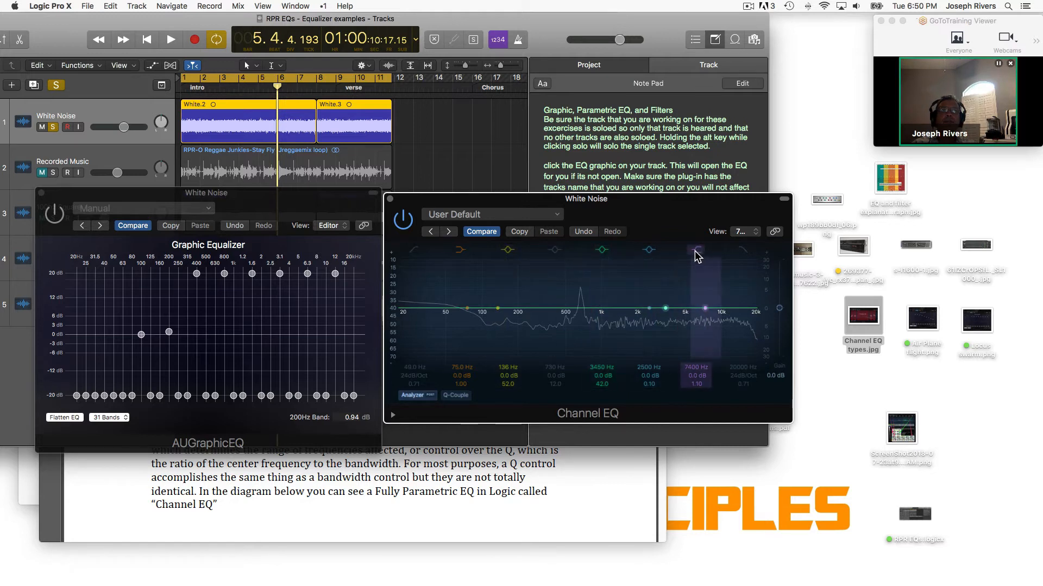
left_click(553, 250)
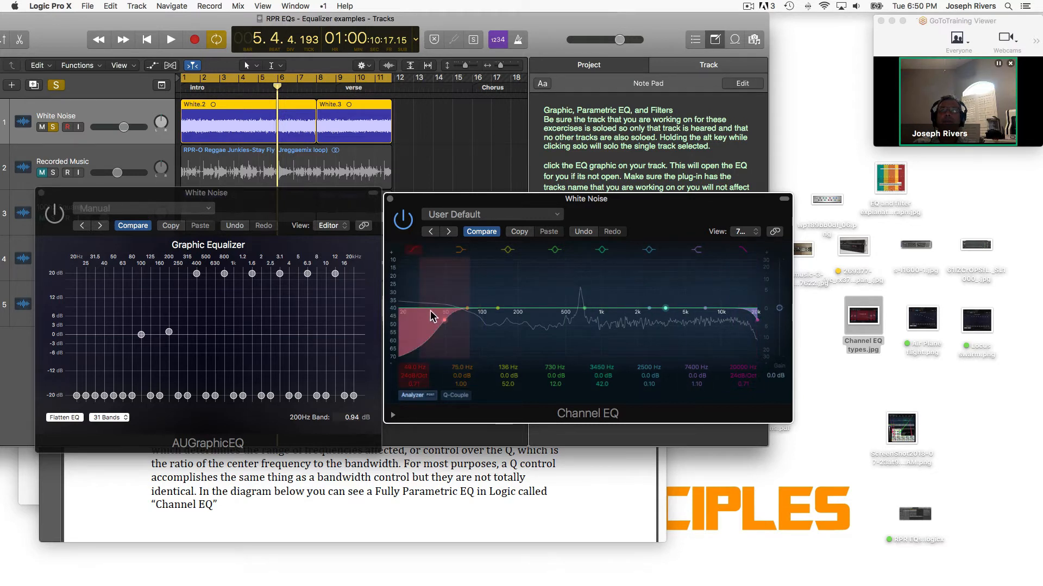
left_click_drag(445, 324, 378, 319)
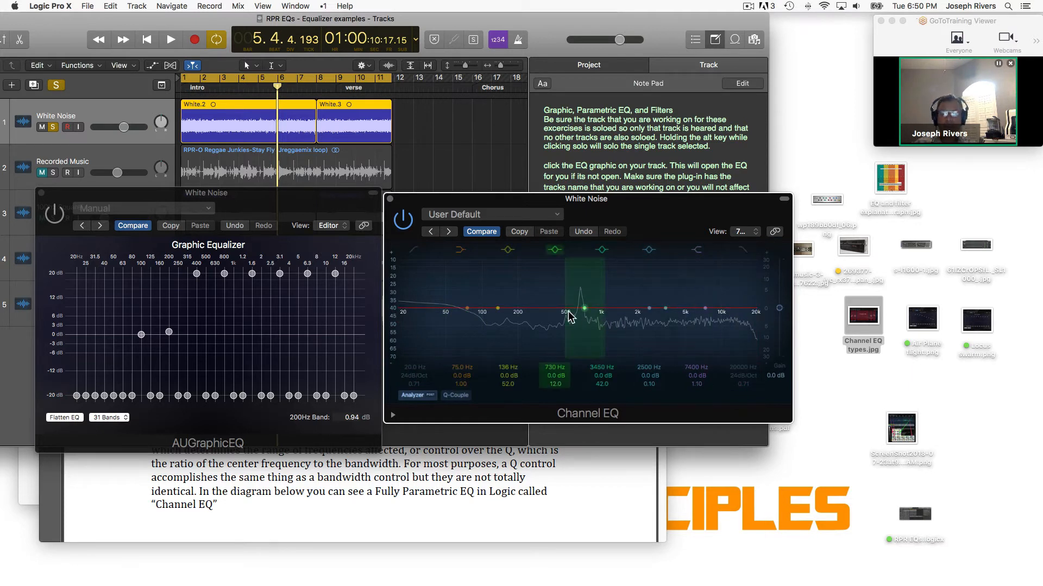
- Play the white noise while cutting the 730 Hz band to -24 dB, stop playback, and leave the band at 660 Hz, 0 dB and Q 95
key("space")
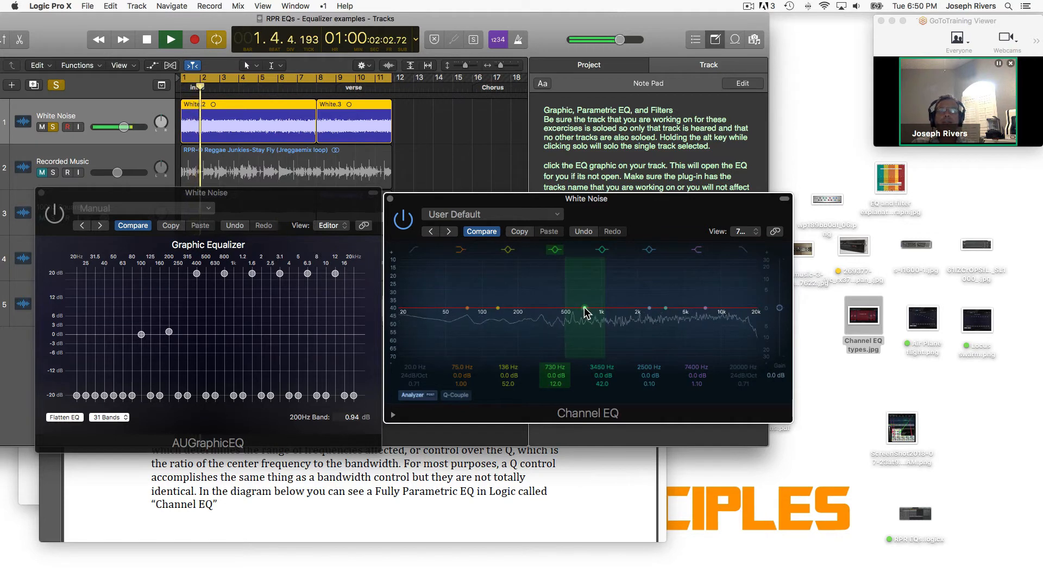
left_click_drag(584, 309, 561, 333)
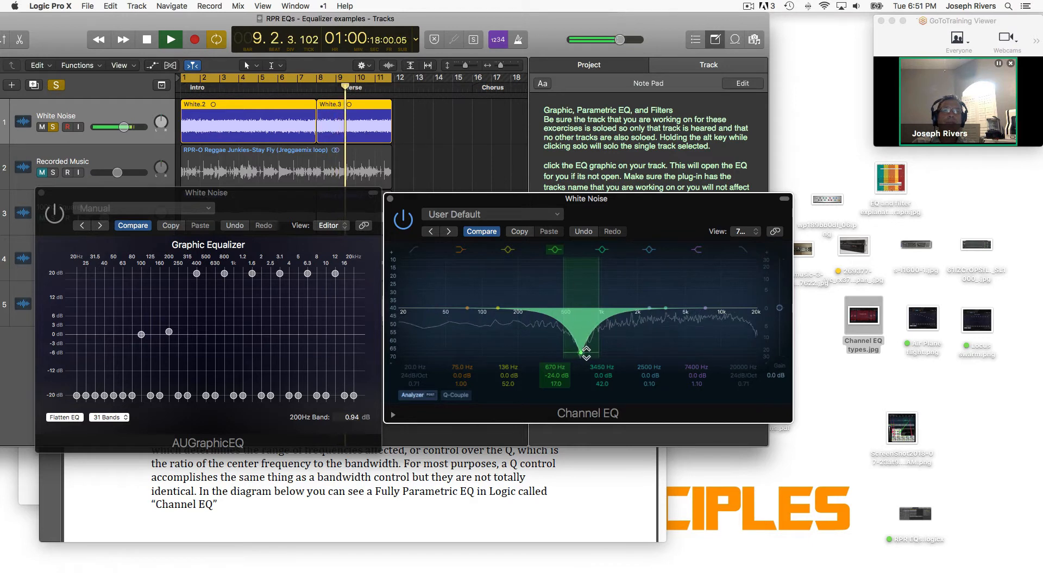
left_click_drag(581, 353, 580, 312)
key("space")
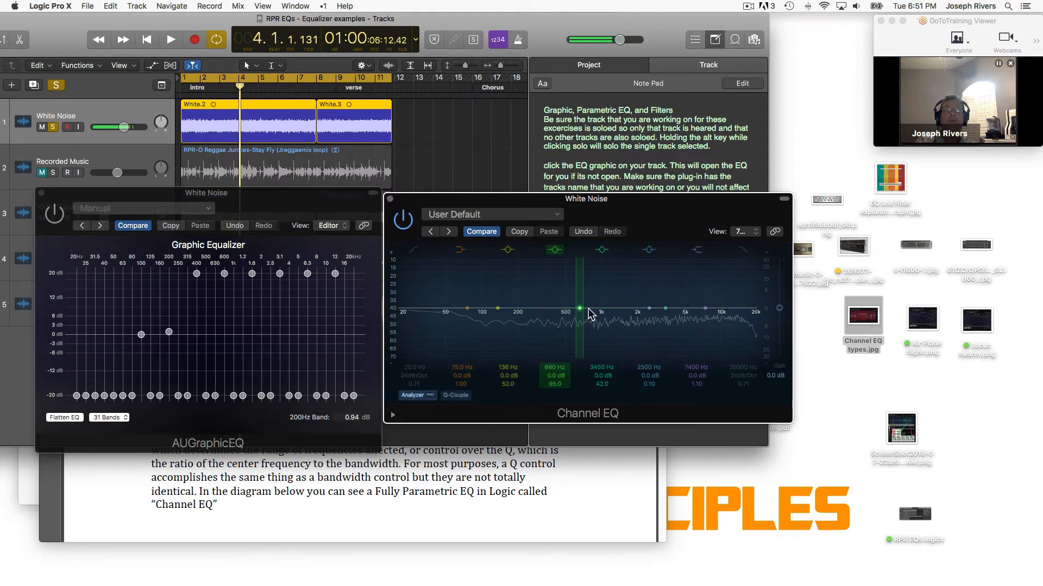
- Lower the White Noise track's volume to -6.6 dB and hide the project's Note Pad
left_click(123, 128)
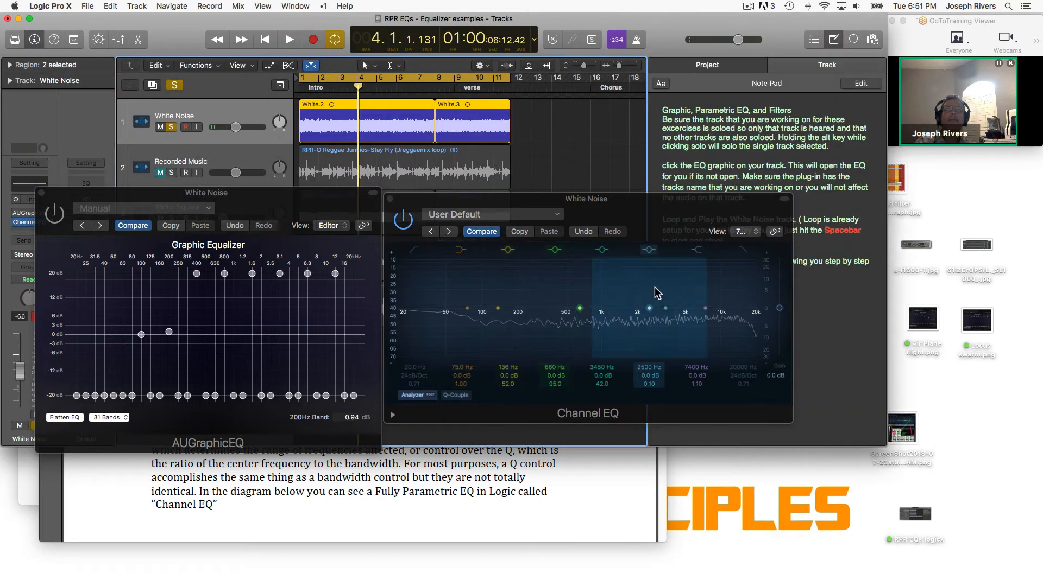
left_click(835, 39)
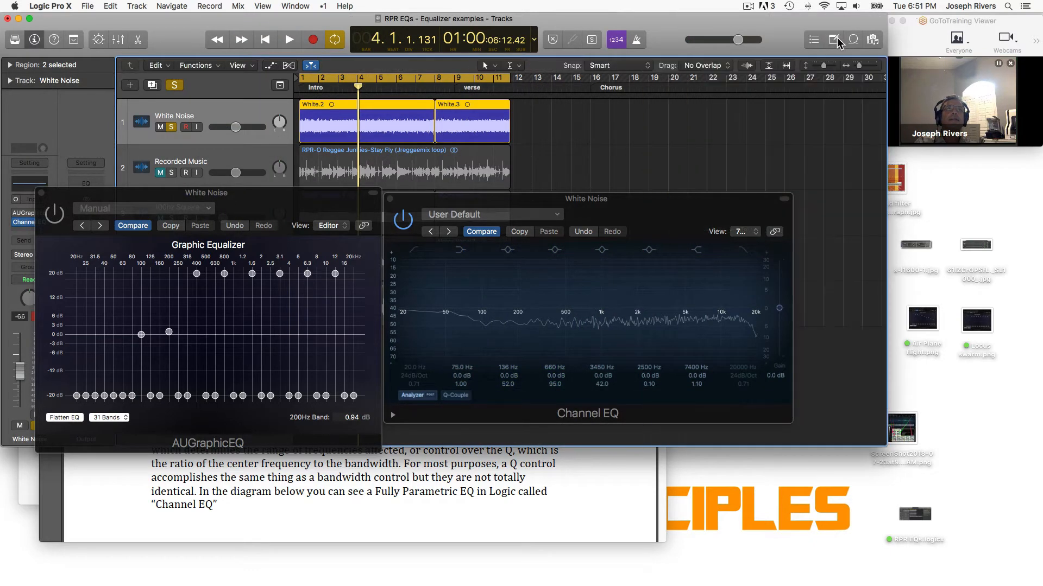
left_click(633, 211)
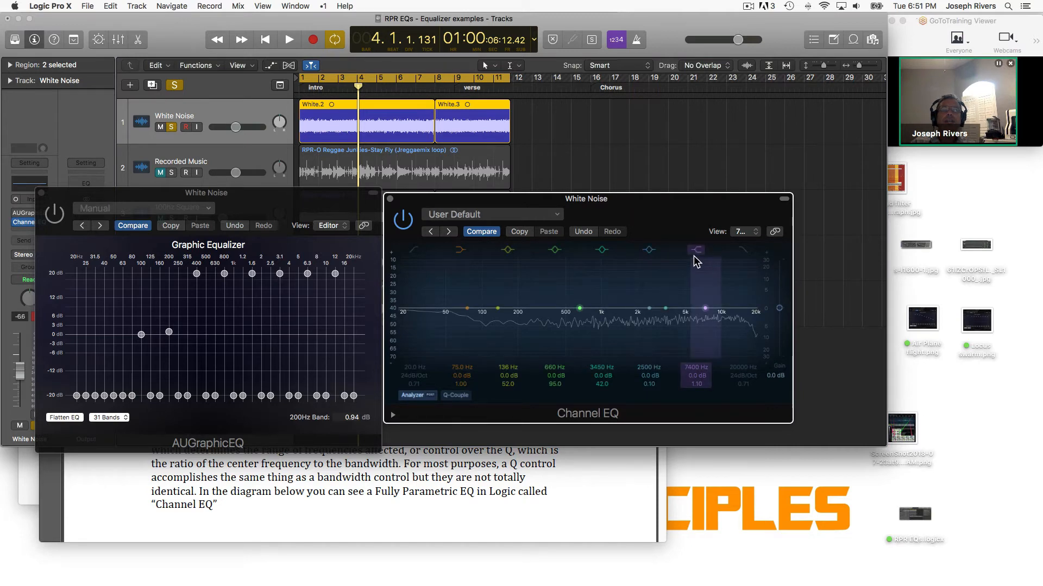
- Switch to the instructions PDF in Acrobat and review the Parametric EQ pages through to the Shelving EQ's section on page 9
left_click(583, 493)
scroll(583, 492, "down", 3)
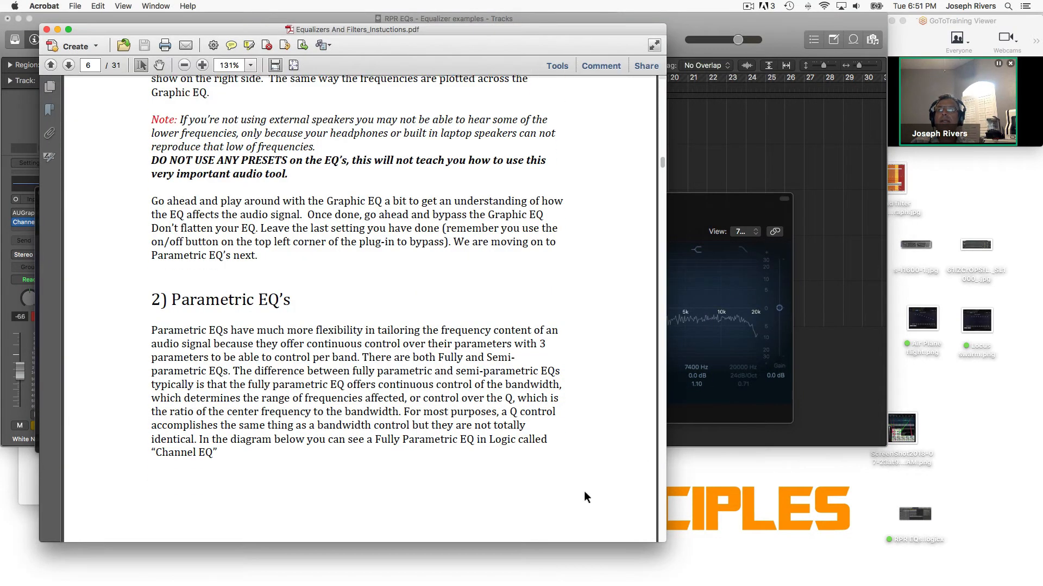
scroll(584, 491, "down", 10)
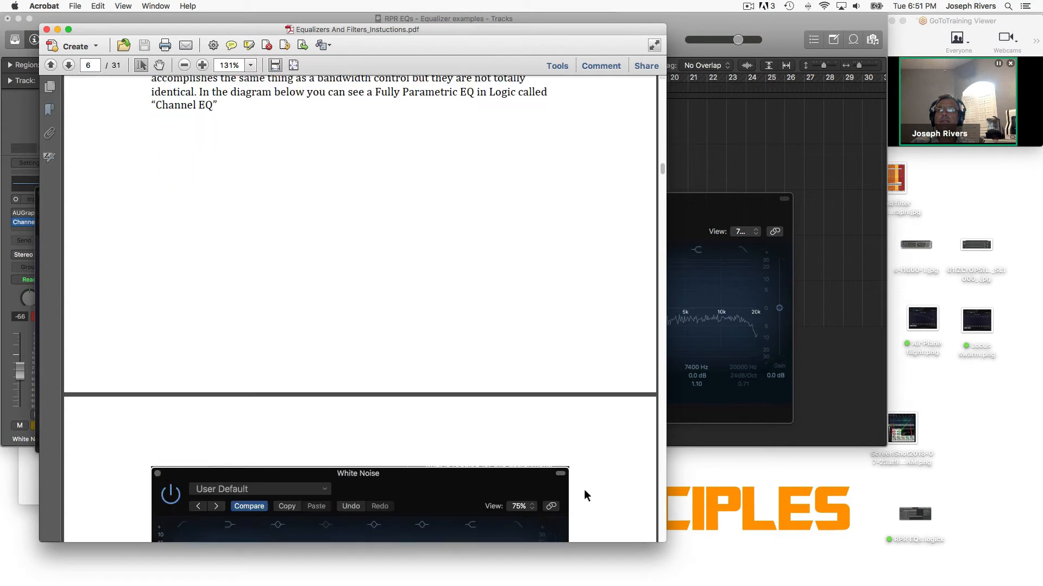
scroll(585, 490, "down", 6)
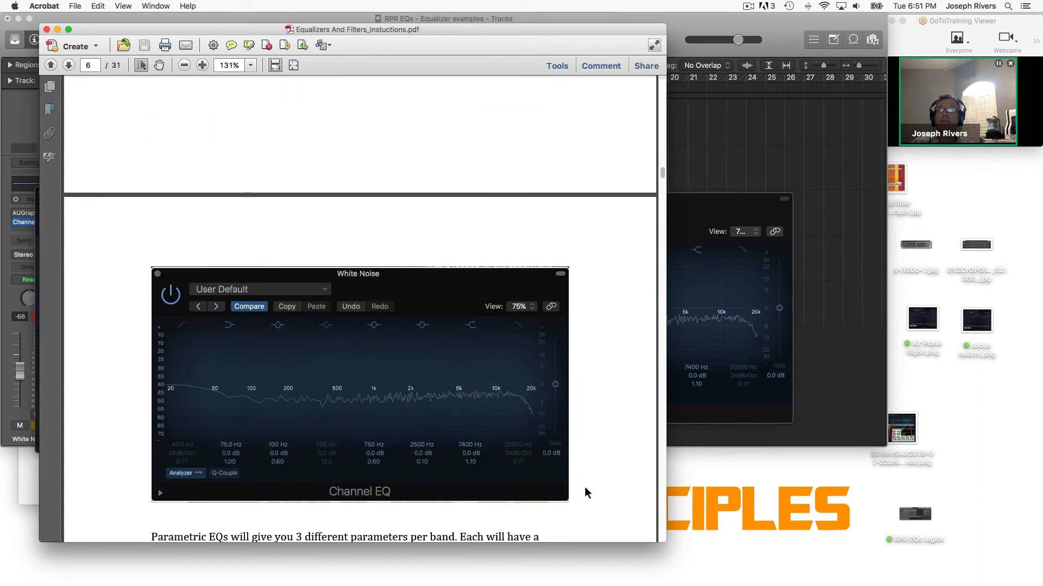
scroll(585, 492, "down", 10)
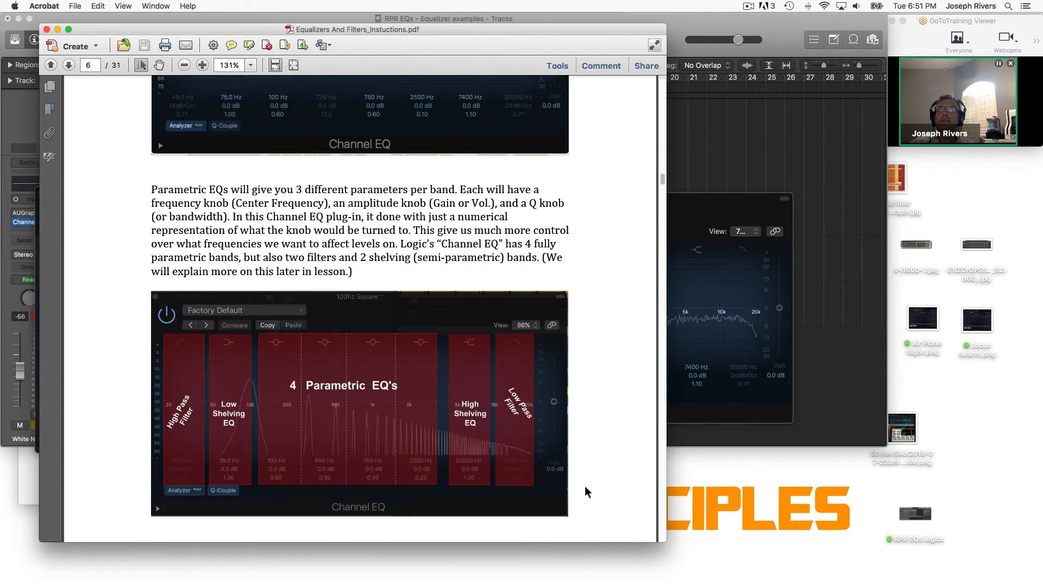
scroll(584, 492, "down", 8)
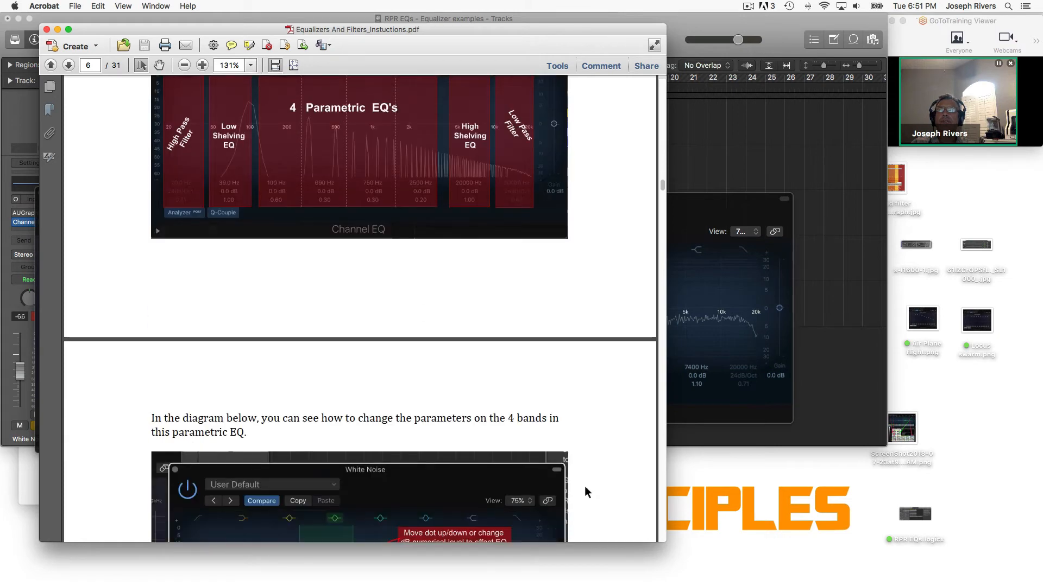
scroll(586, 492, "down", 15)
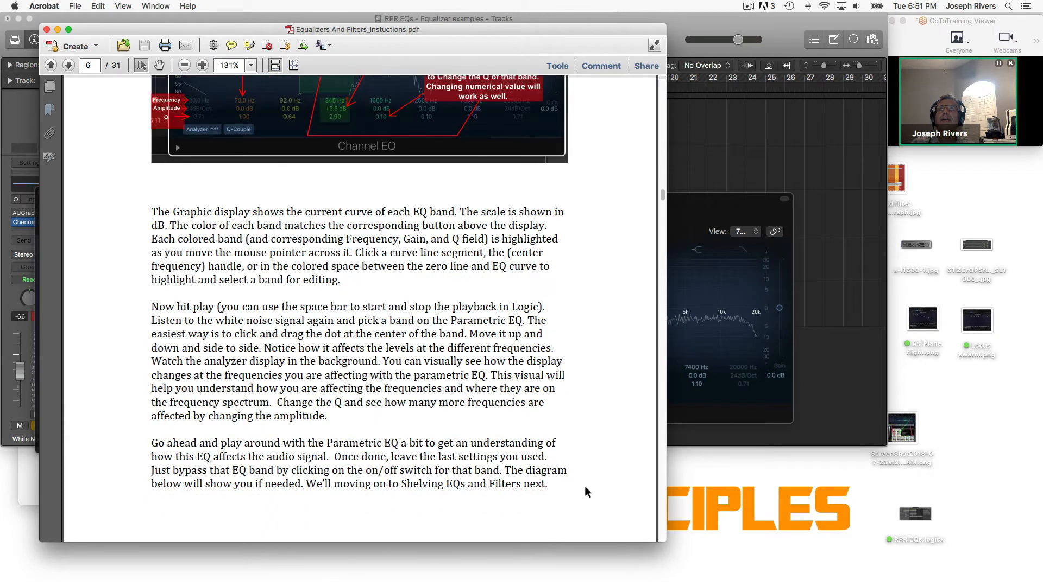
scroll(585, 487, "down", 20)
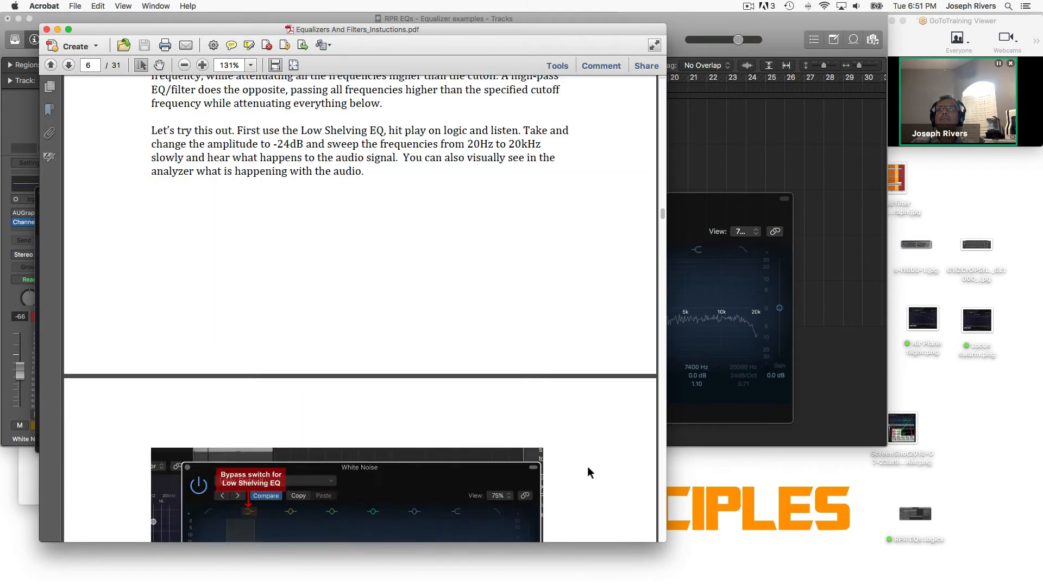
scroll(588, 470, "down", 6)
scroll(516, 201, "up", 4)
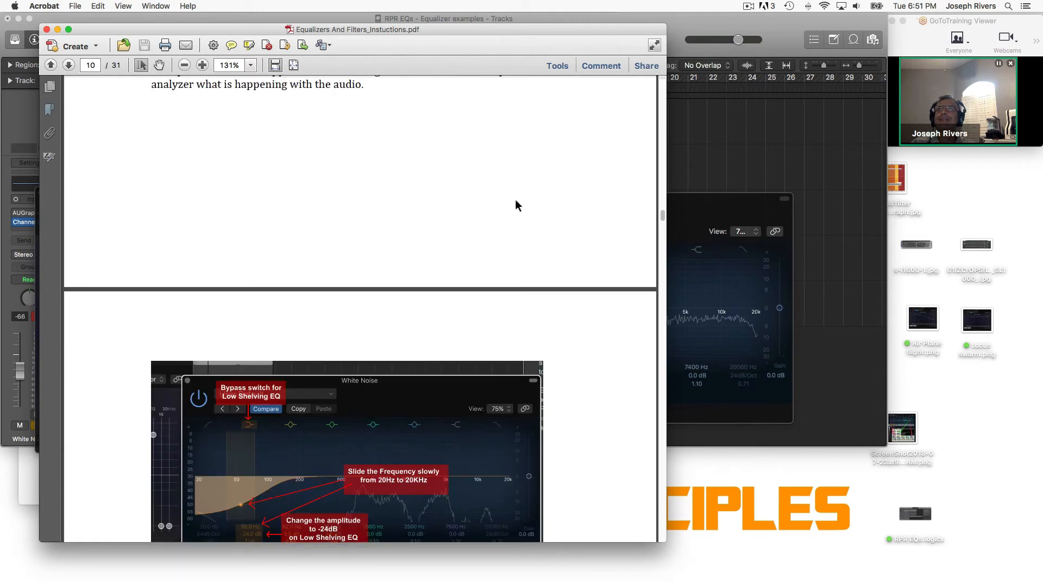
scroll(515, 201, "up", 6)
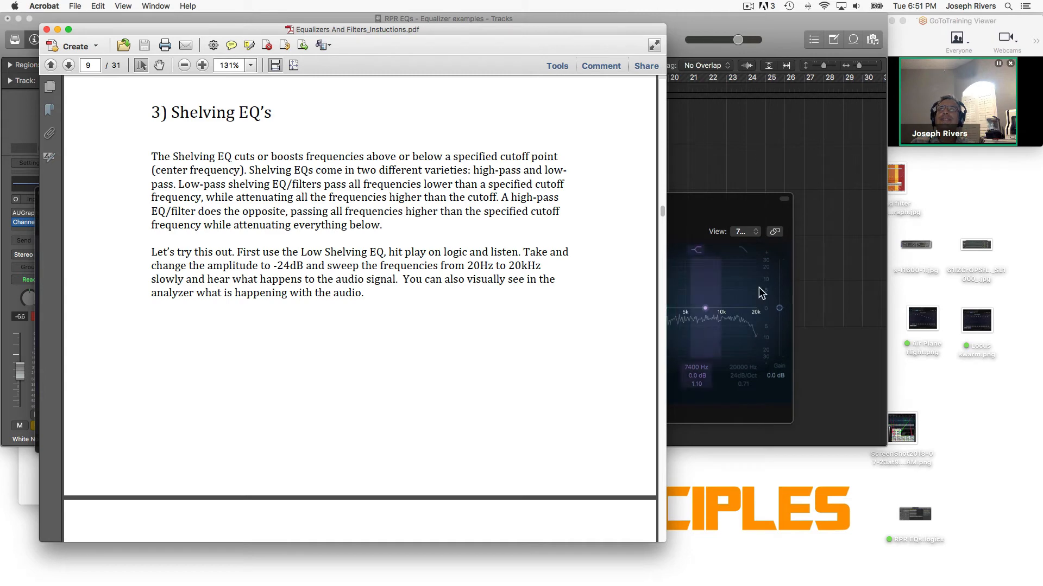
- Switch back to Logic Pro X, try boosting the Channel EQ's 7400 Hz high shelf, and audition it as a cut of -13.5 dB at 1020 Hz
left_click(855, 238)
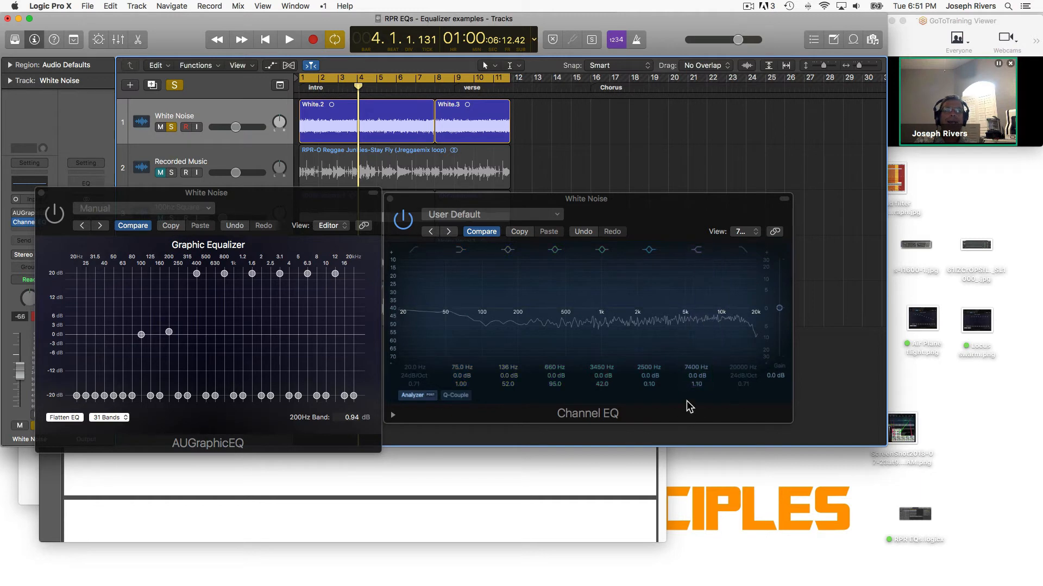
left_click_drag(694, 374, 695, 344)
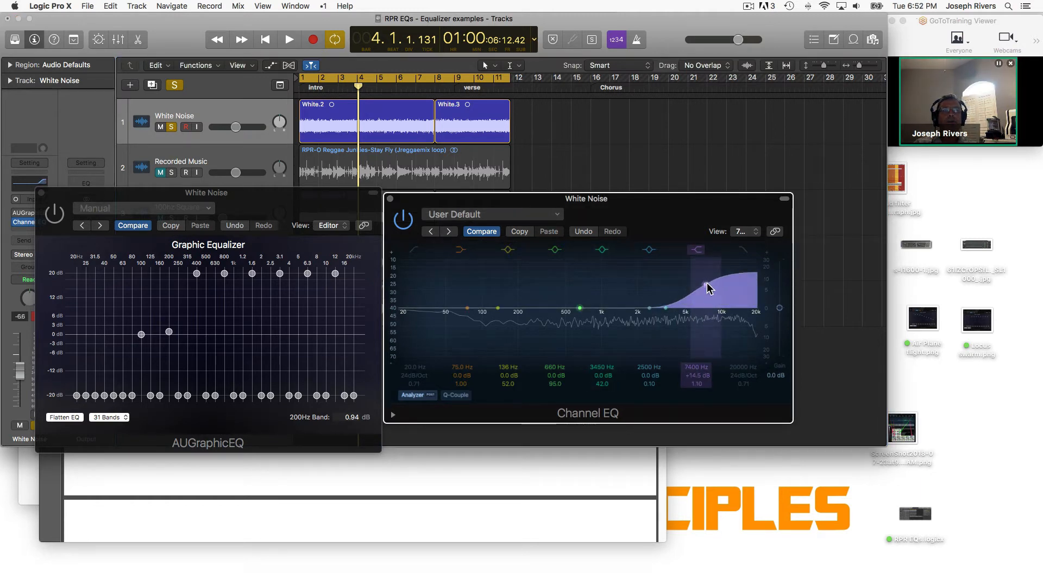
left_click_drag(707, 284, 603, 286)
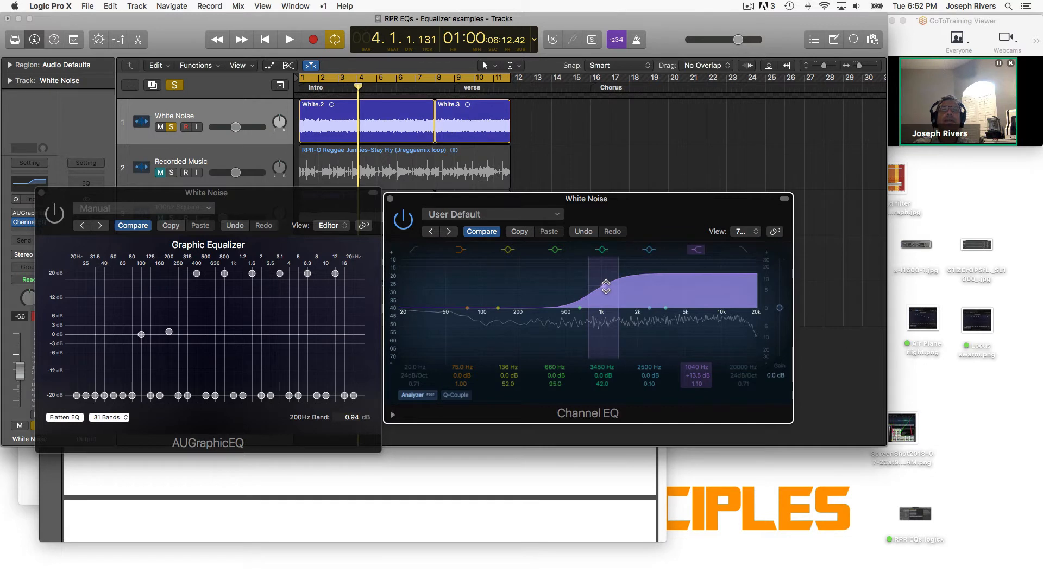
left_click_drag(606, 286, 609, 339)
key("space")
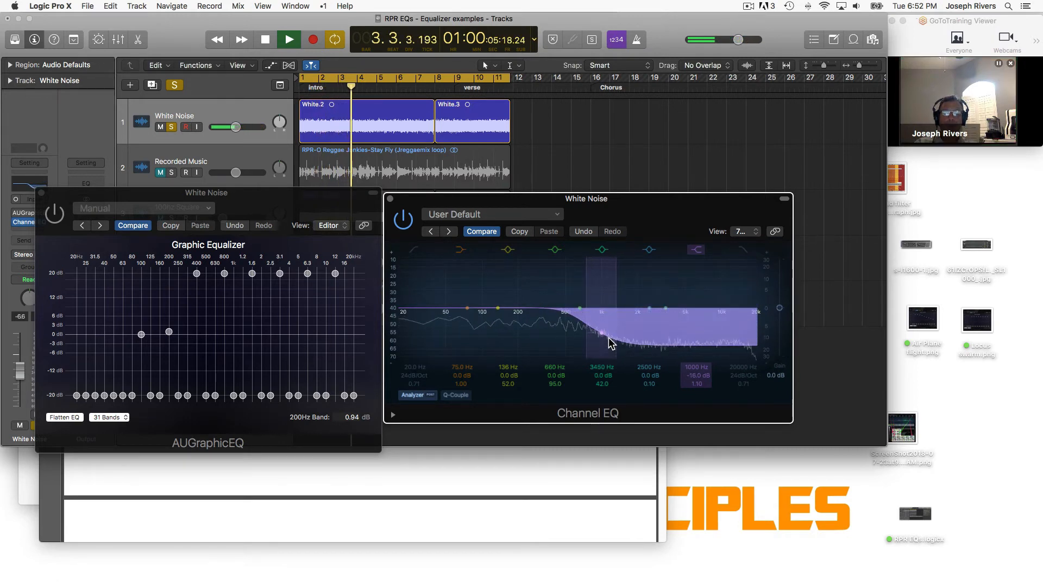
key("space")
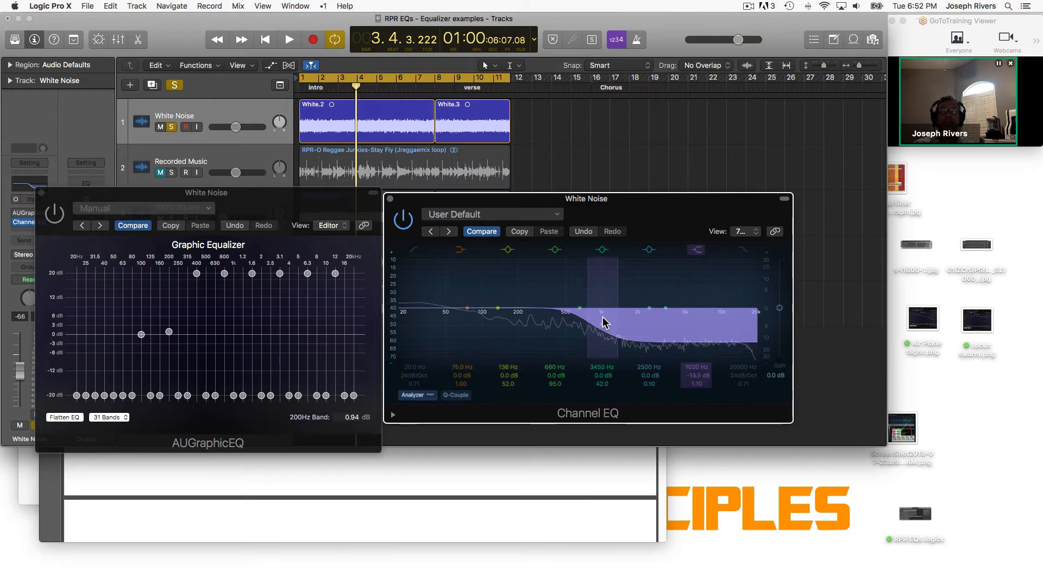
- Raise the high shelf to +3 dB, sweep it to 5000 Hz at +2.5 dB while the white noise plays, and stop playback
left_click_drag(604, 321, 601, 299)
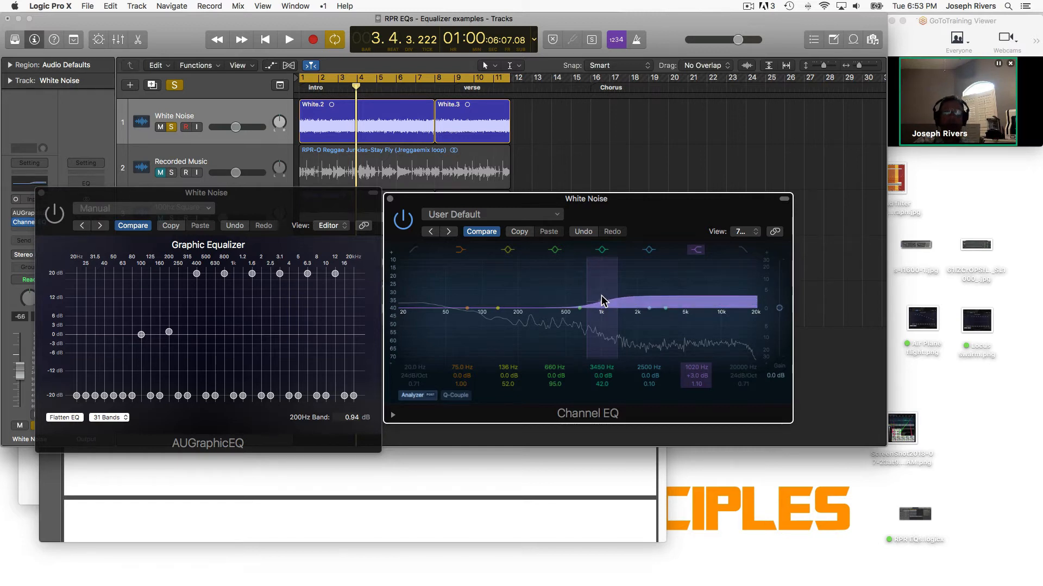
key("space")
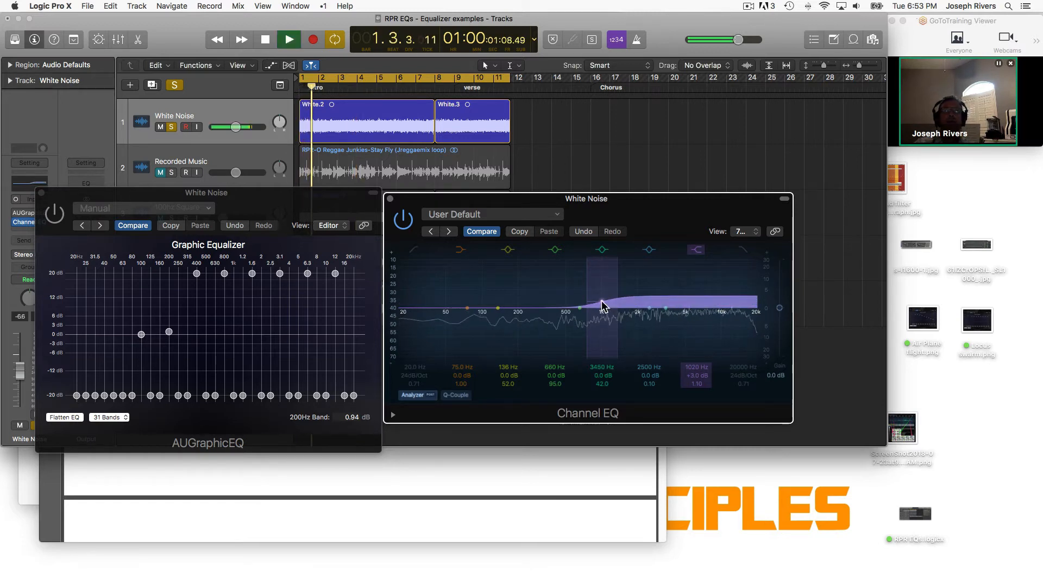
left_click_drag(602, 305, 690, 305)
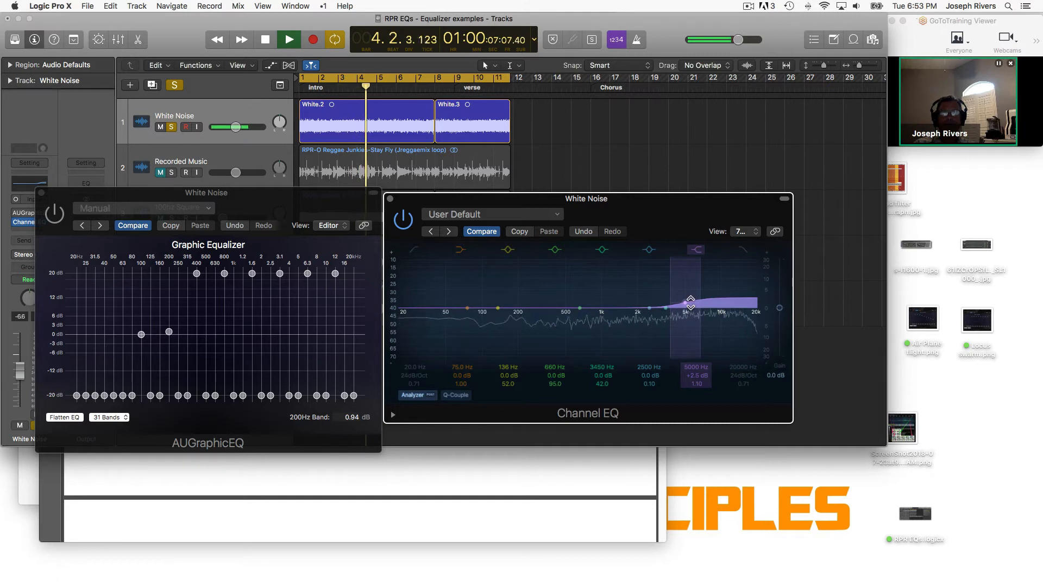
key("space")
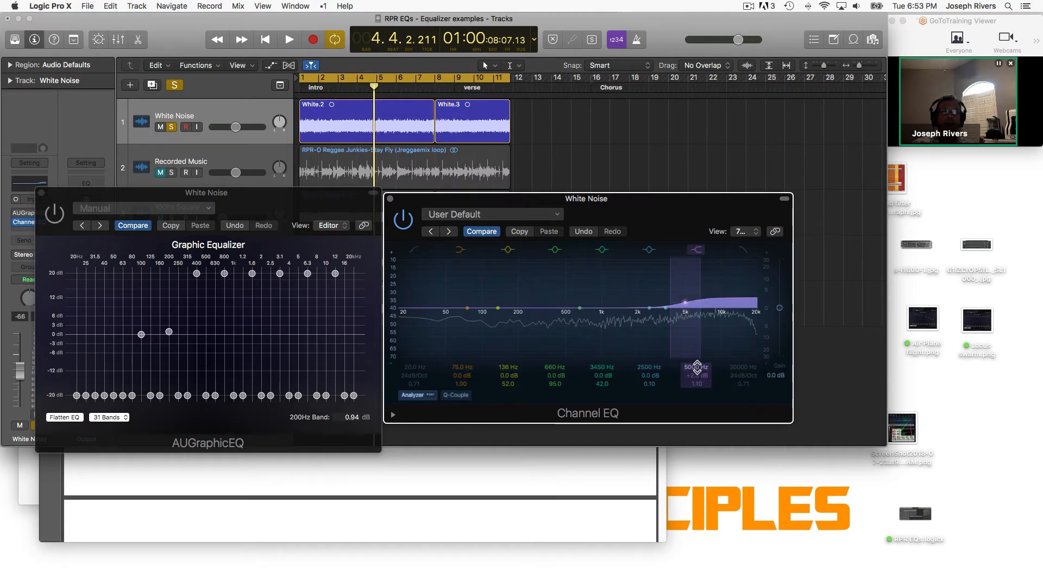
- Move the high shelf to 320 Hz with +9.5 dB gain and raise its Q to 2.00
left_click_drag(685, 305, 530, 291)
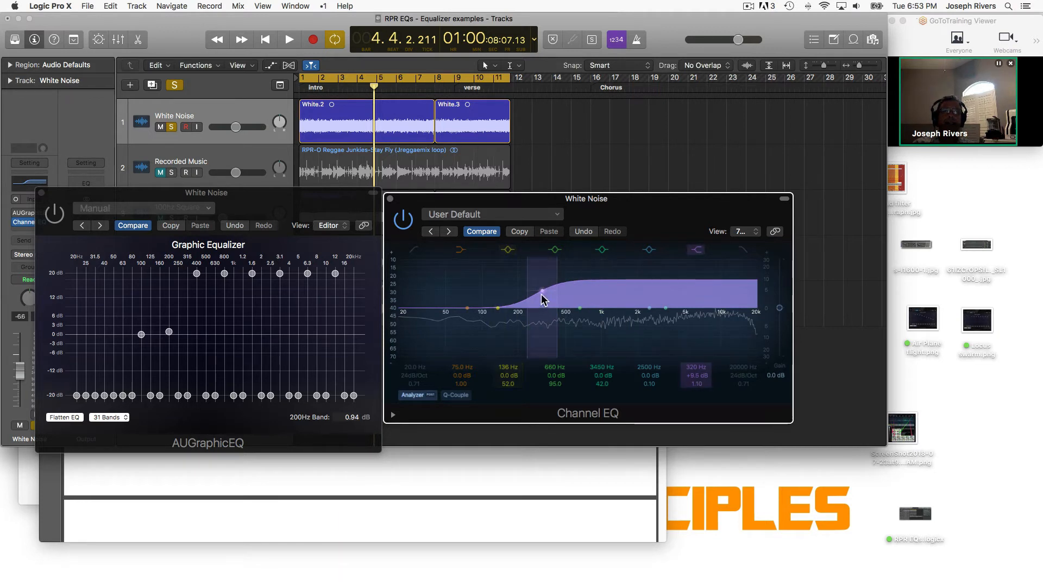
left_click_drag(698, 384, 698, 370)
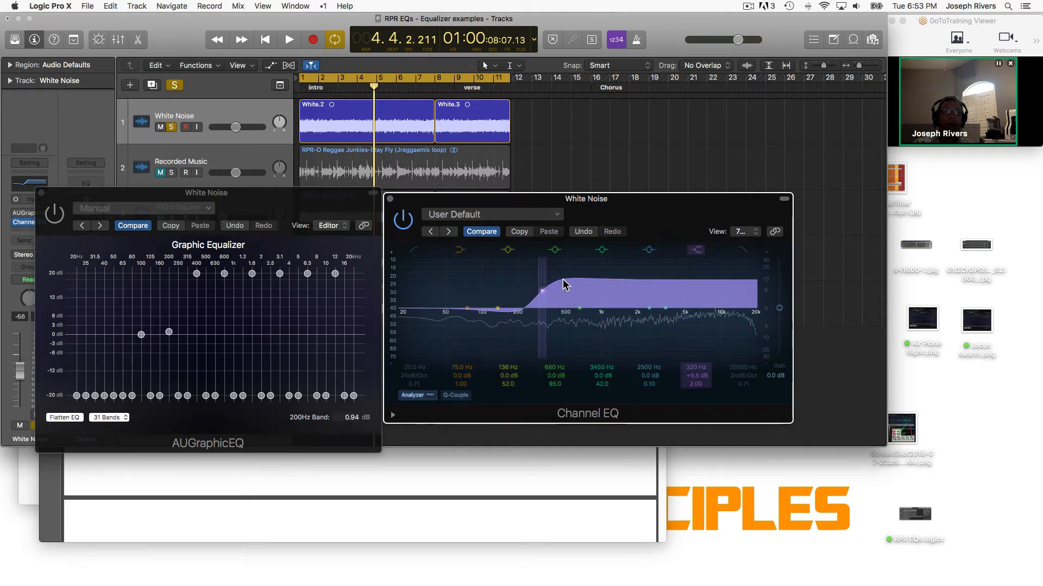
- Retune the high shelf to a Q of 1.30 and 4600 Hz at +10.5 dB, and audition it briefly on the white noise
left_click_drag(698, 384, 697, 405)
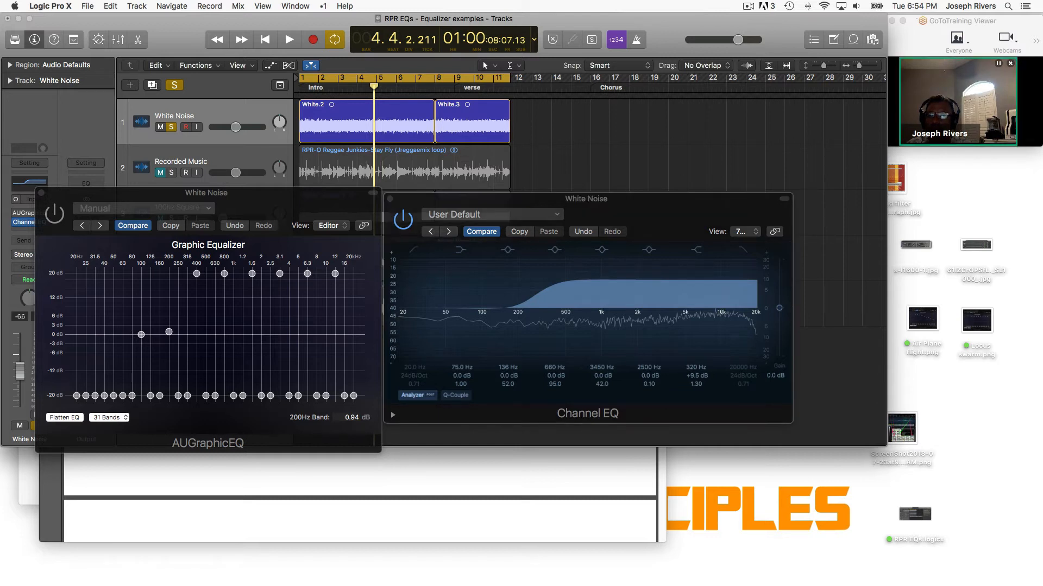
left_click(586, 199)
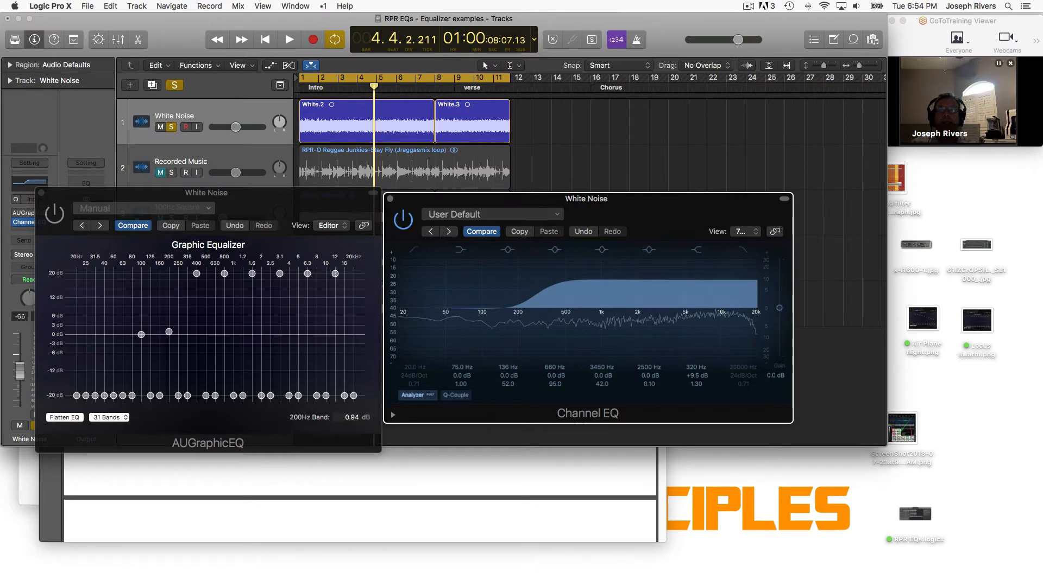
left_click(358, 562)
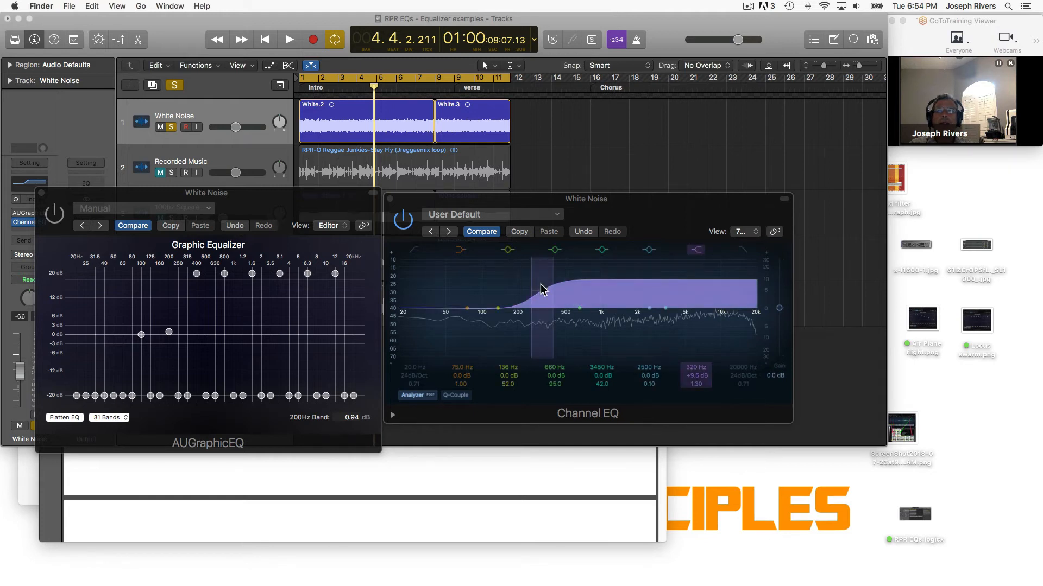
left_click_drag(540, 285, 681, 291)
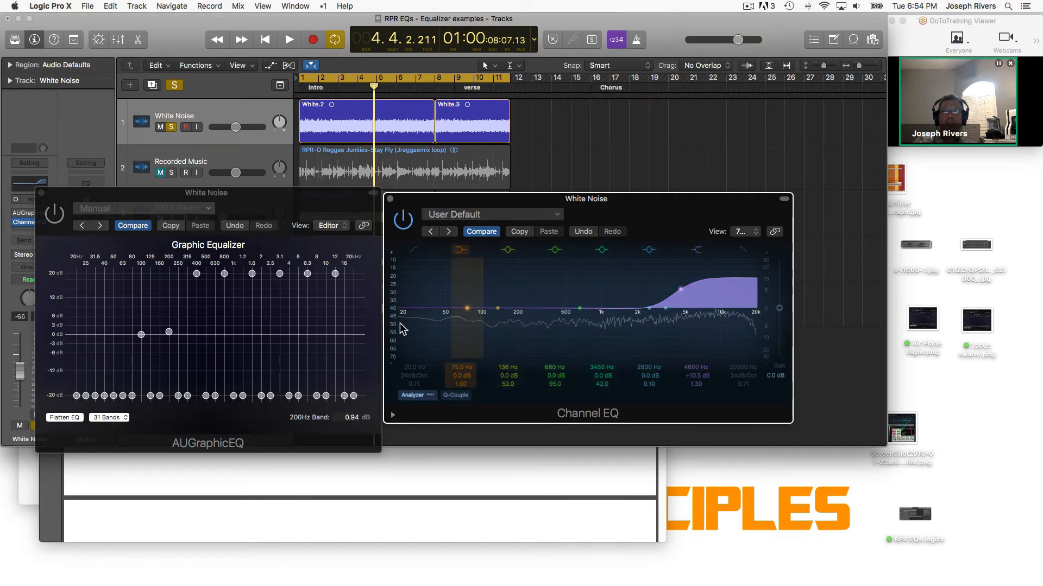
key("space")
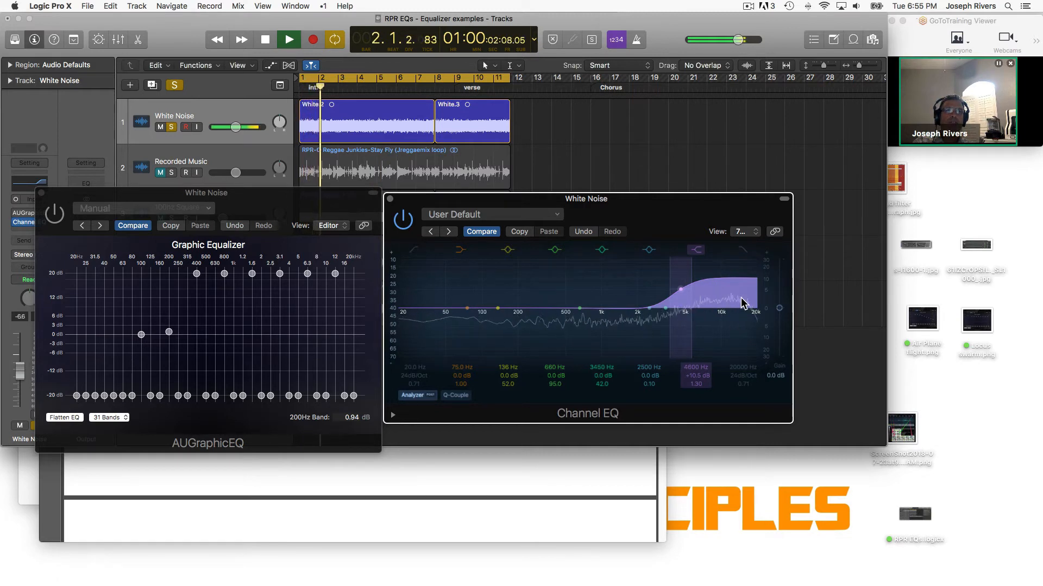
key("space")
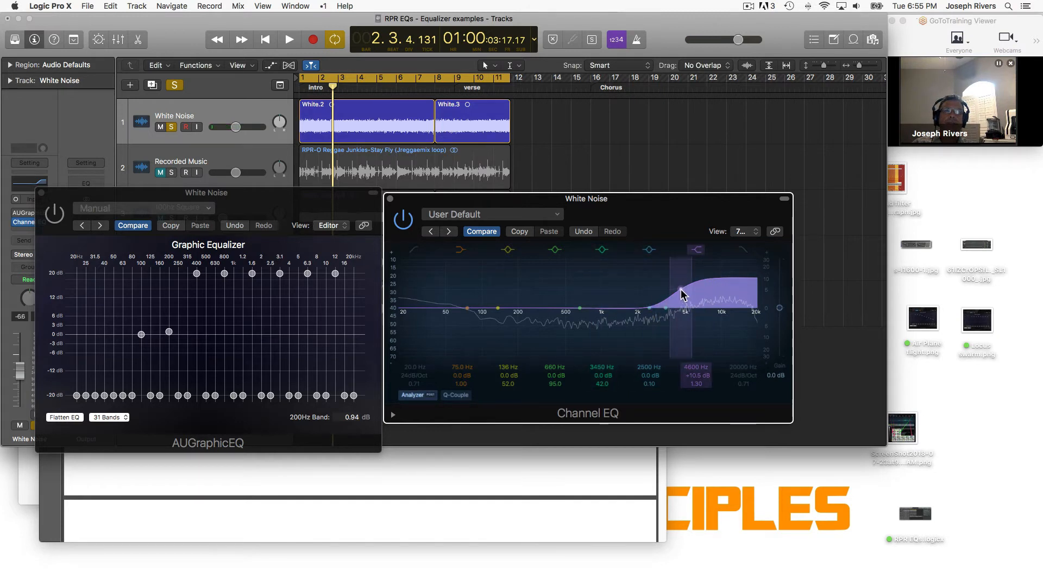
- Switch off the high shelf and stack the 660 Hz and 136 Hz bands as narrow cuts at 780 Hz, each -24 dB with Q 100
left_click(696, 250)
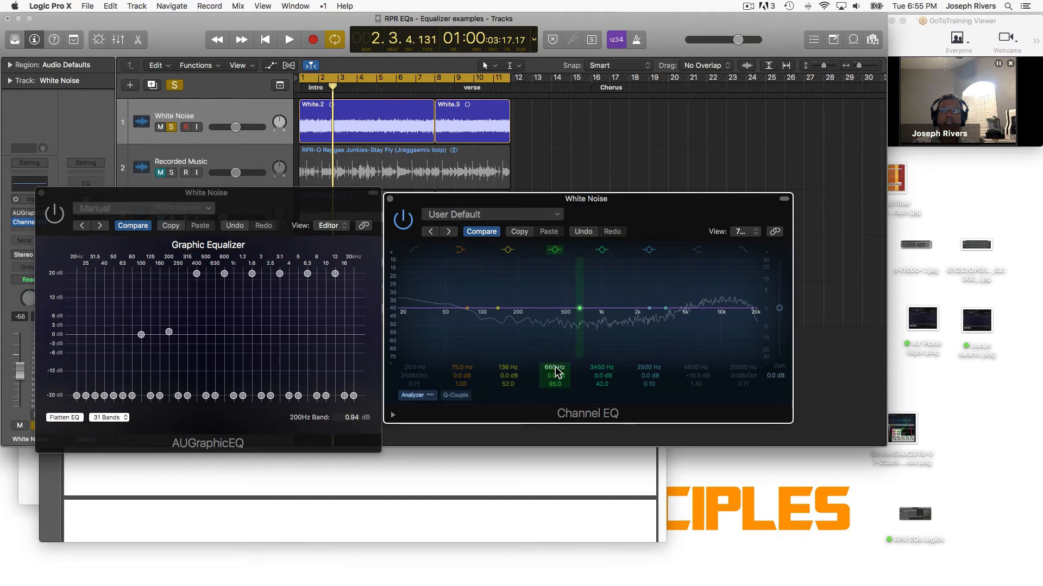
left_click_drag(557, 373, 556, 353)
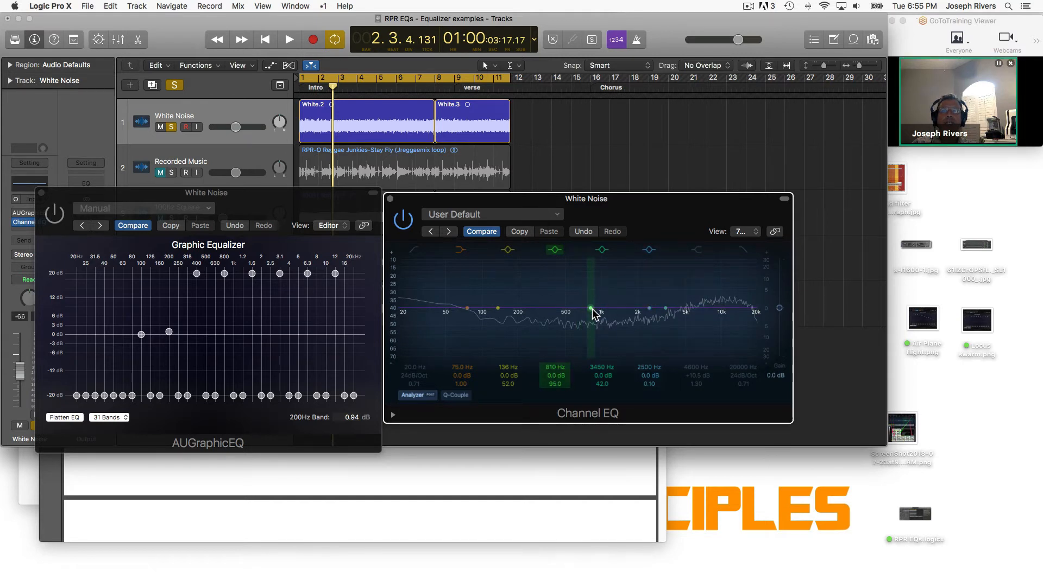
left_click_drag(592, 310, 592, 279)
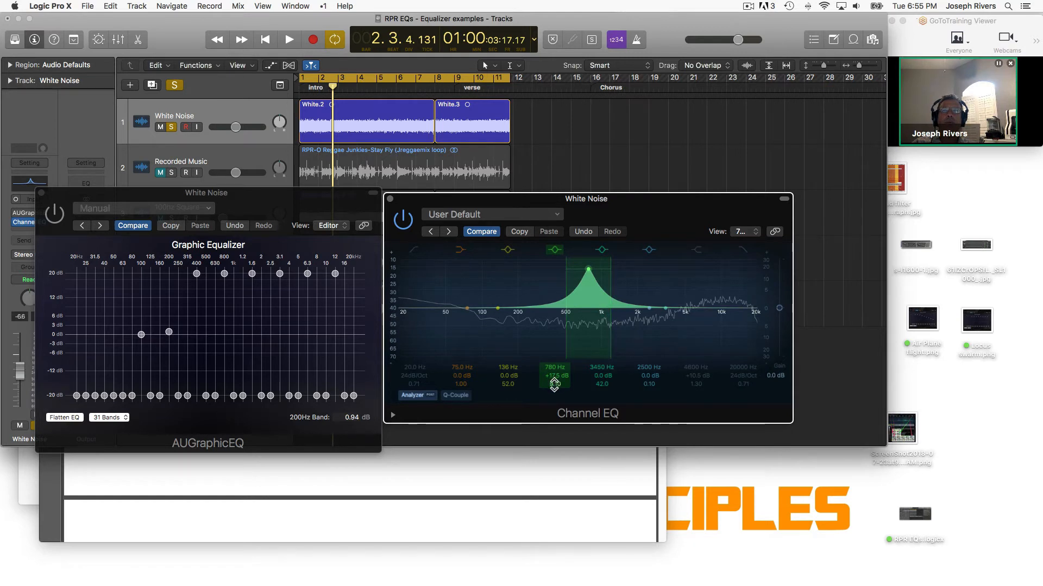
left_click_drag(554, 385, 554, 356)
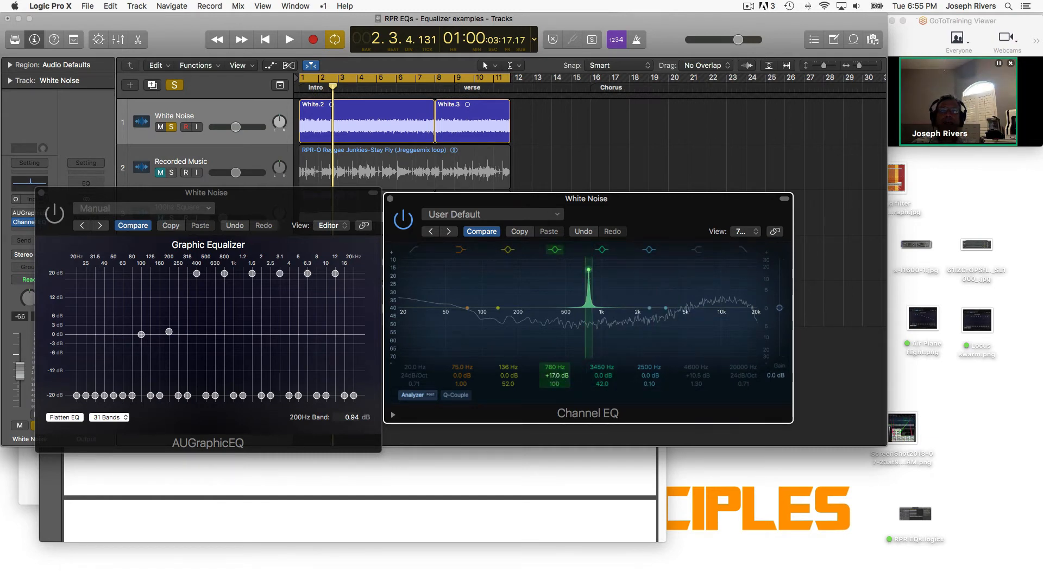
left_click_drag(555, 376, 555, 424)
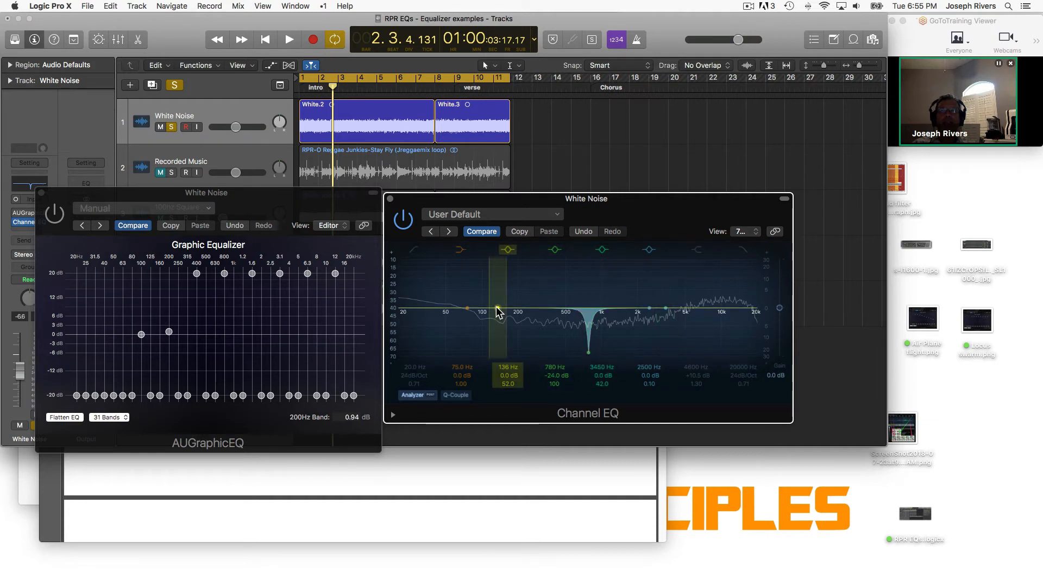
left_click_drag(496, 308, 596, 311)
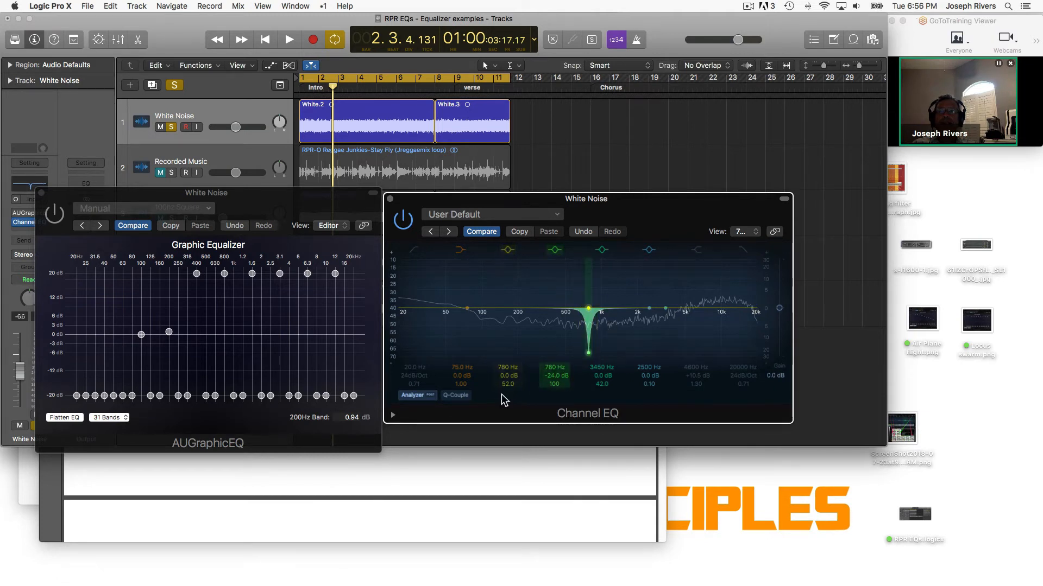
mouse_move(505, 376)
left_mouse_down()
mouse_move(505, 413)
mouse_move(504, 369)
left_mouse_up()
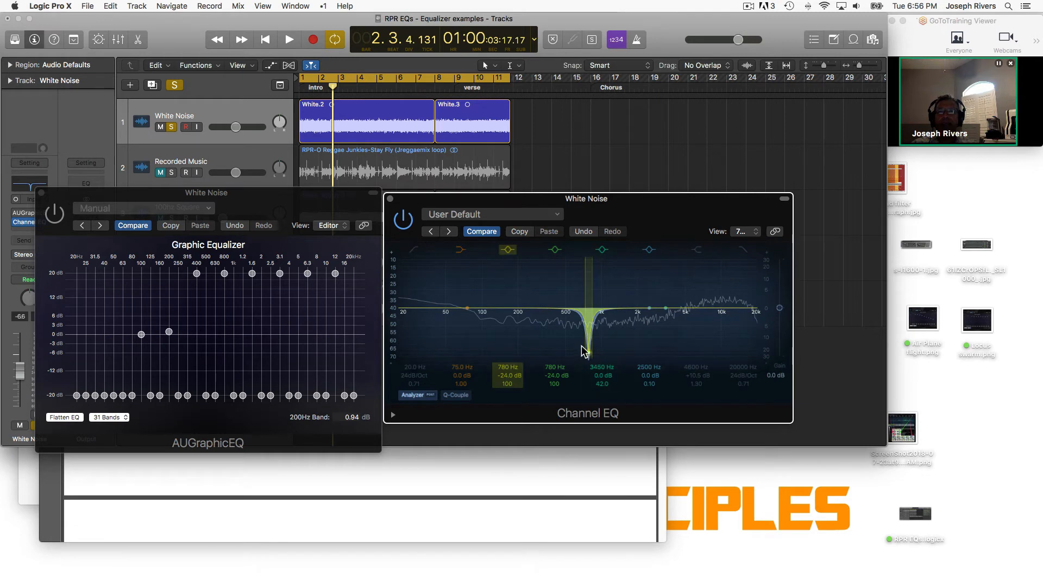
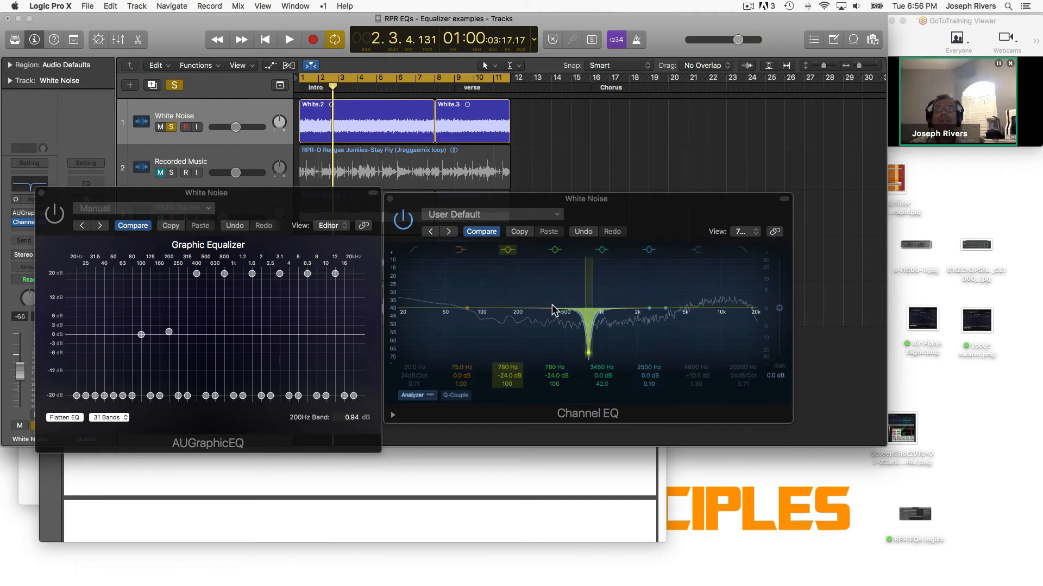
- Reset both 780 Hz cuts to 0 dB and set the first three bell bands to 100, 250 and 750 Hz and the high shelf to 7500 Hz
left_click(507, 375, "alt")
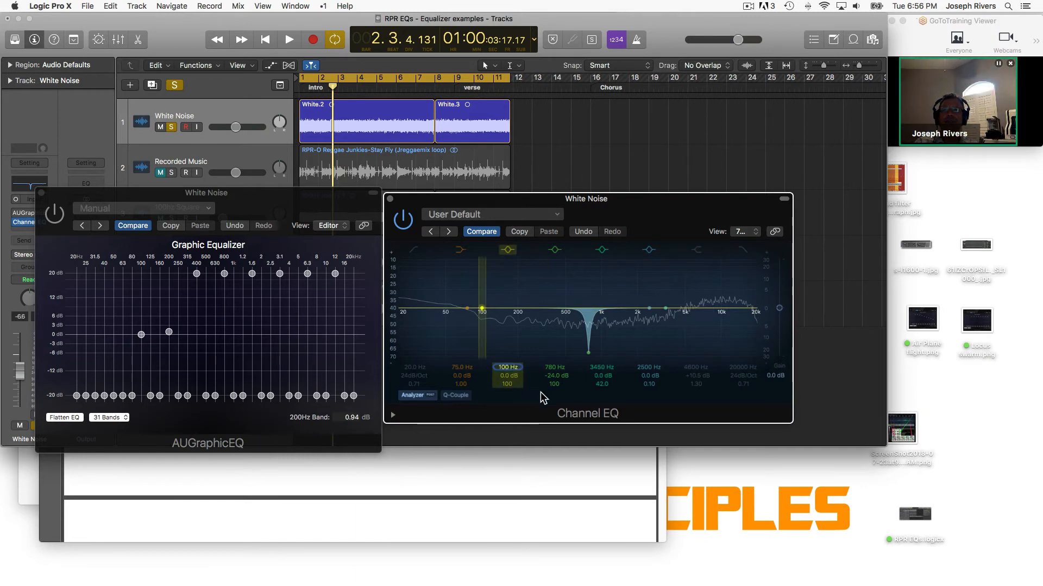
left_click(556, 374, "alt")
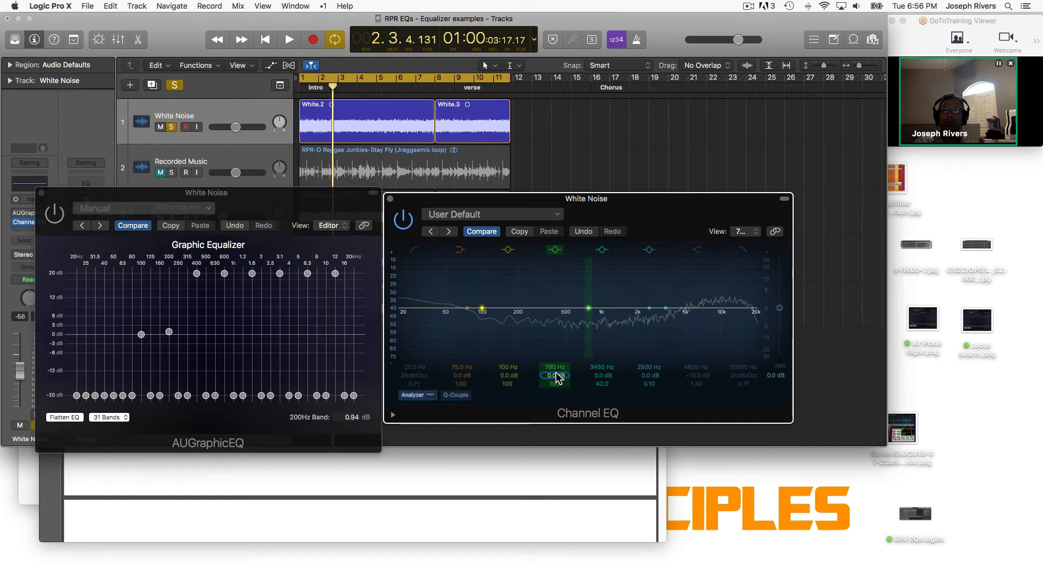
left_click_drag(554, 369, 555, 370)
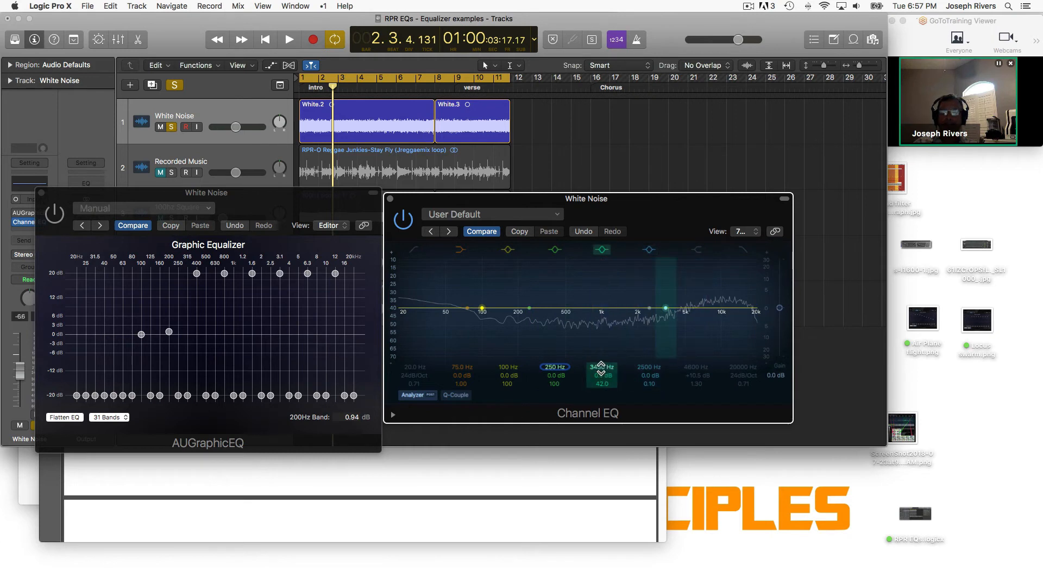
left_click_drag(600, 369, 601, 374)
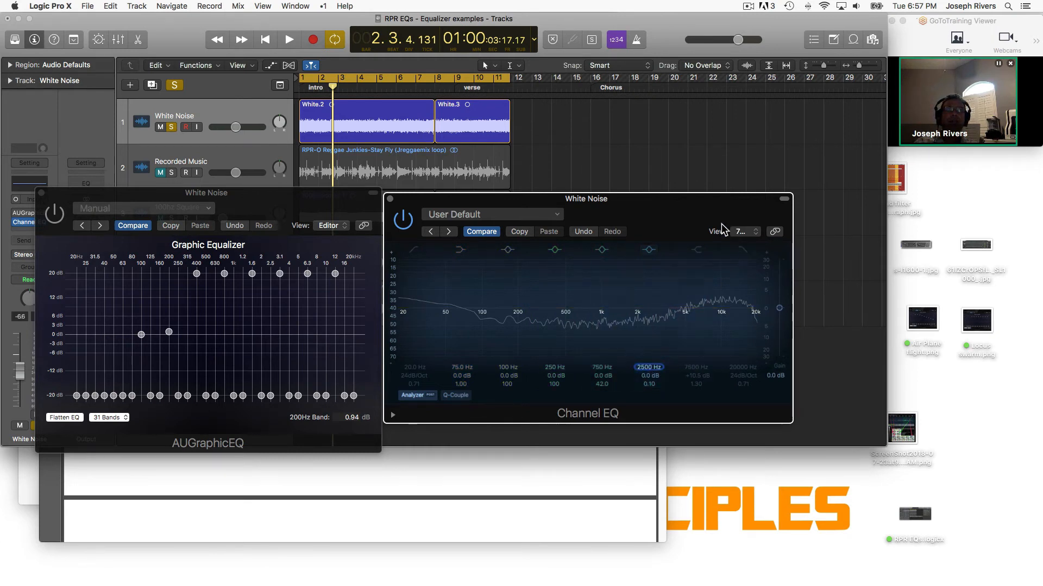
- Switch the high shelf back on and, with the white noise playing, bring it down to 2050 Hz at 0 dB
left_click(697, 251)
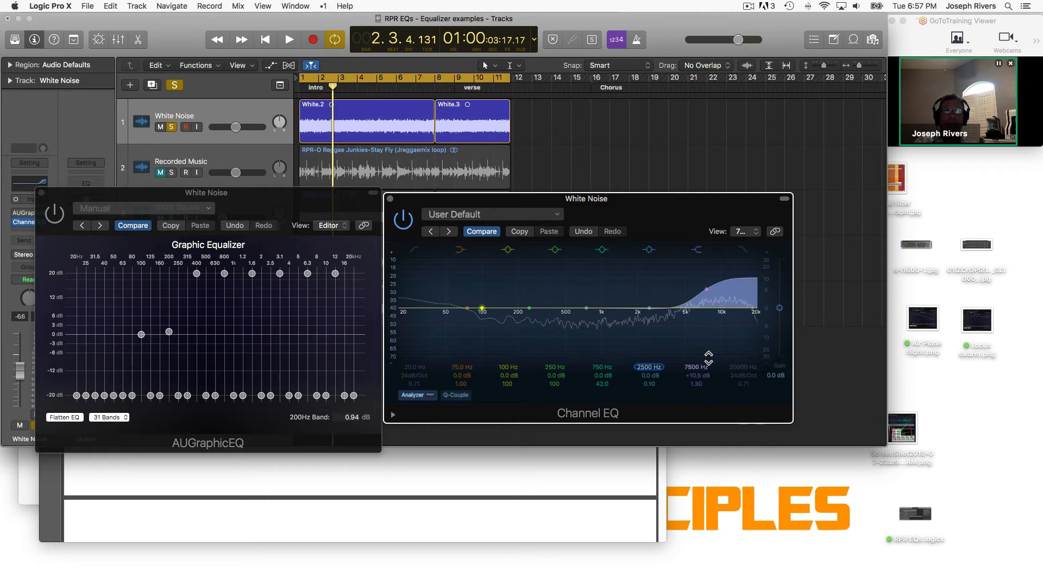
key("space")
left_click_drag(705, 292, 635, 316)
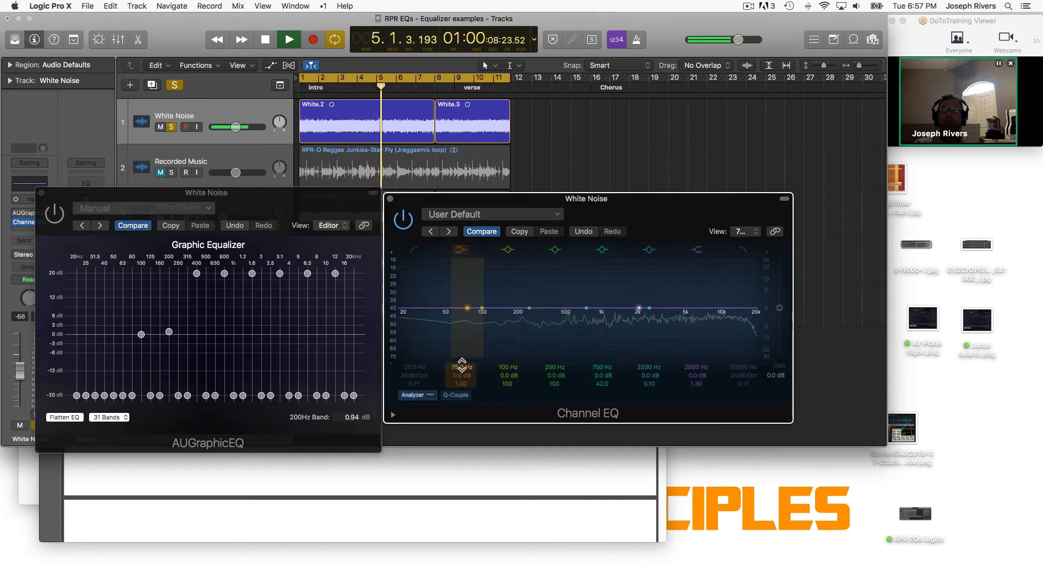
- Audition the low shelf as a -24 dB cut at 890 Hz and a +20.5 dB boost at 850 Hz, and flatten it at 55 Hz
left_click_drag(476, 312, 604, 366)
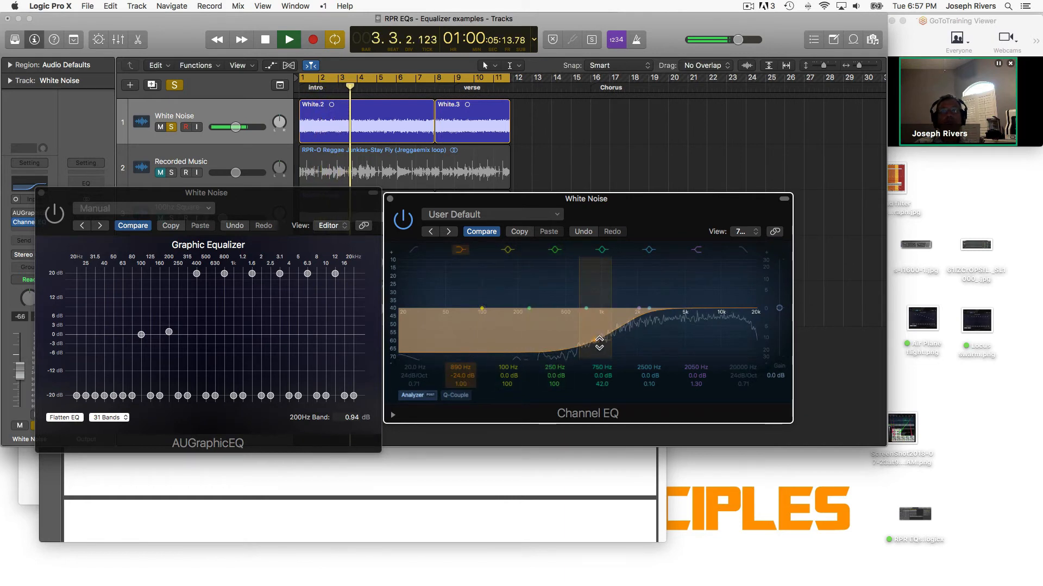
left_click_drag(596, 342, 595, 311)
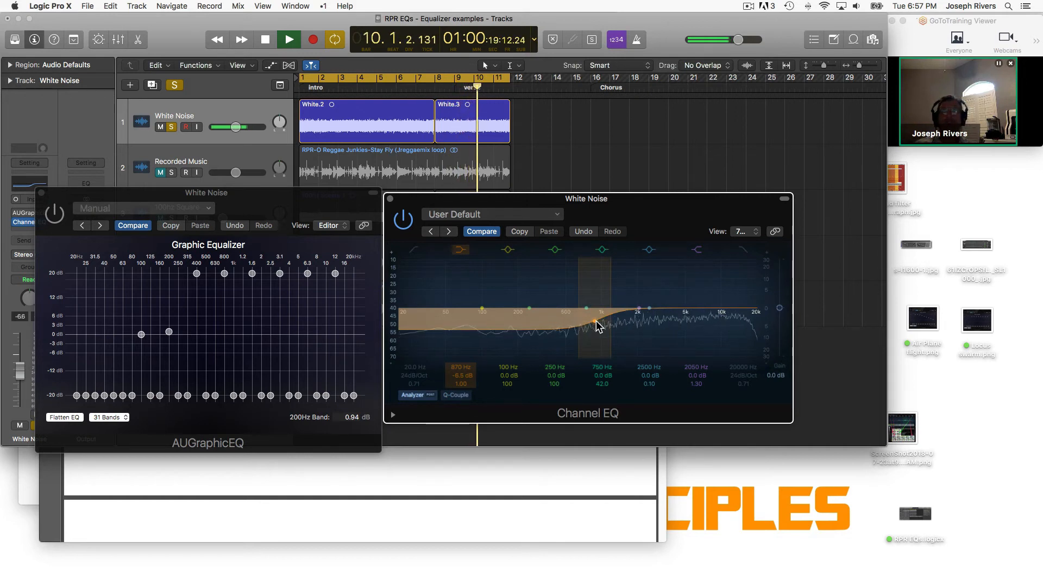
left_click_drag(595, 318, 593, 265)
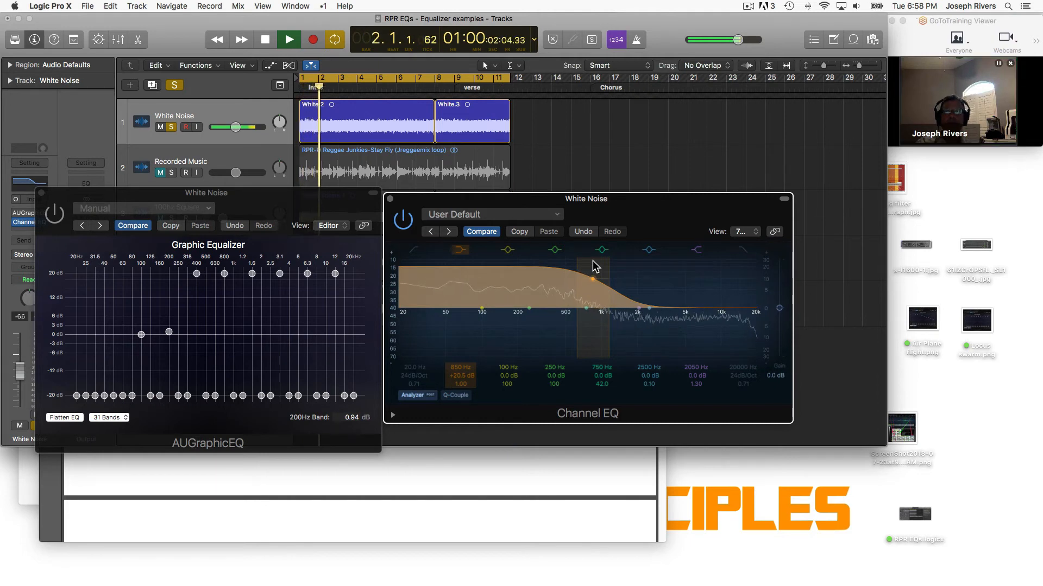
key("space")
left_click_drag(593, 281, 440, 328)
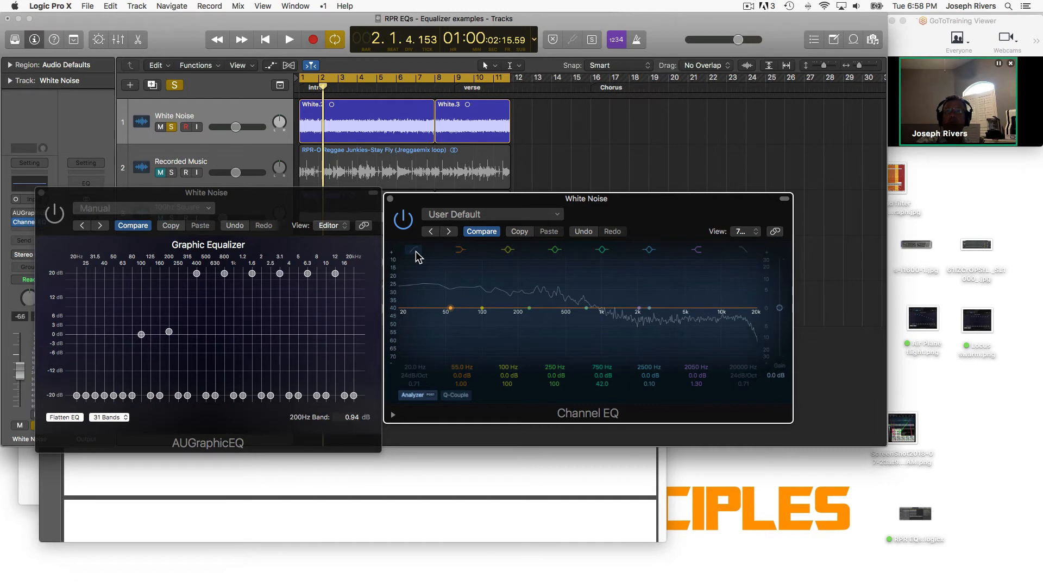
- Play the white noise, switch on the low cut filter, and sweep its cutoff from 20 Hz up past 5 kHz
key("space")
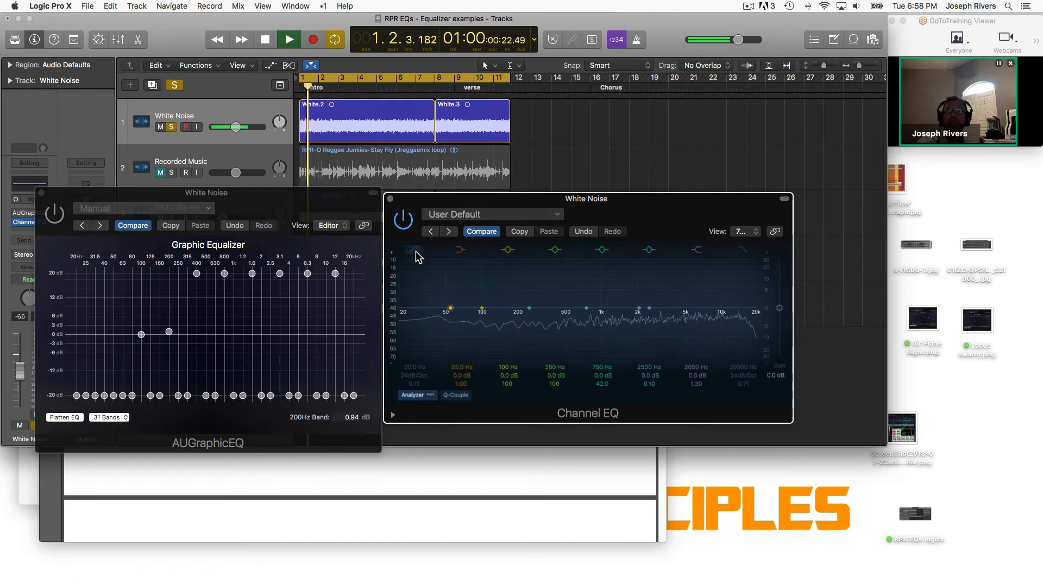
left_click(415, 251)
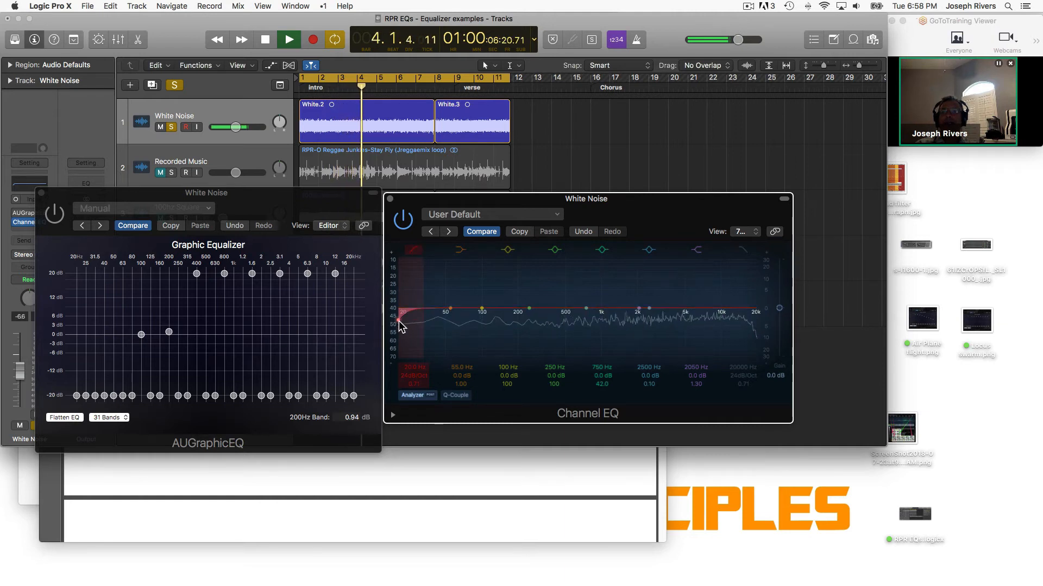
left_click_drag(406, 321, 727, 340)
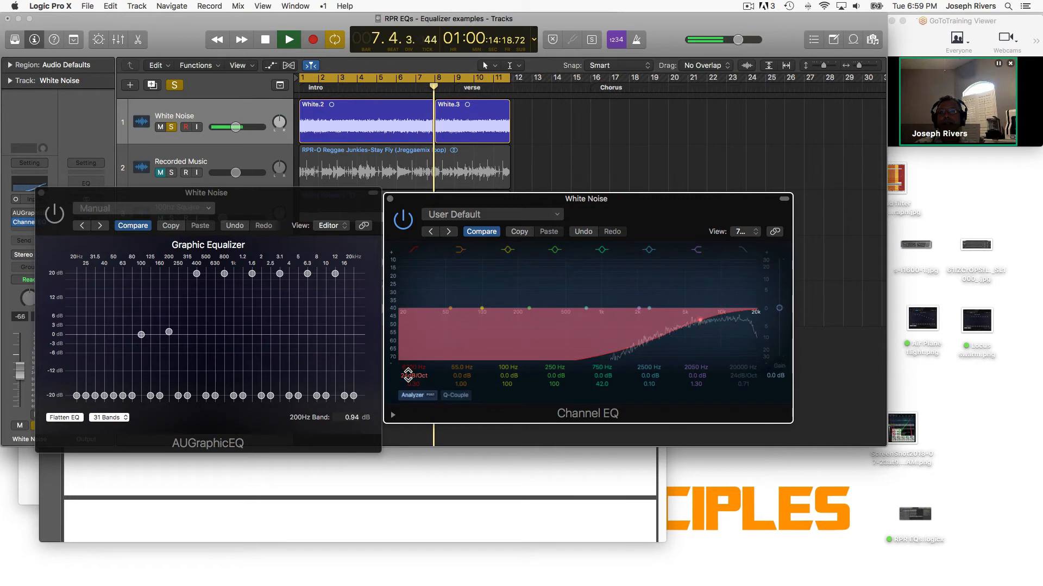
- Audition different low cut slopes while the noise plays and set the slope to 48 dB/Oct
left_click_drag(408, 375, 407, 363)
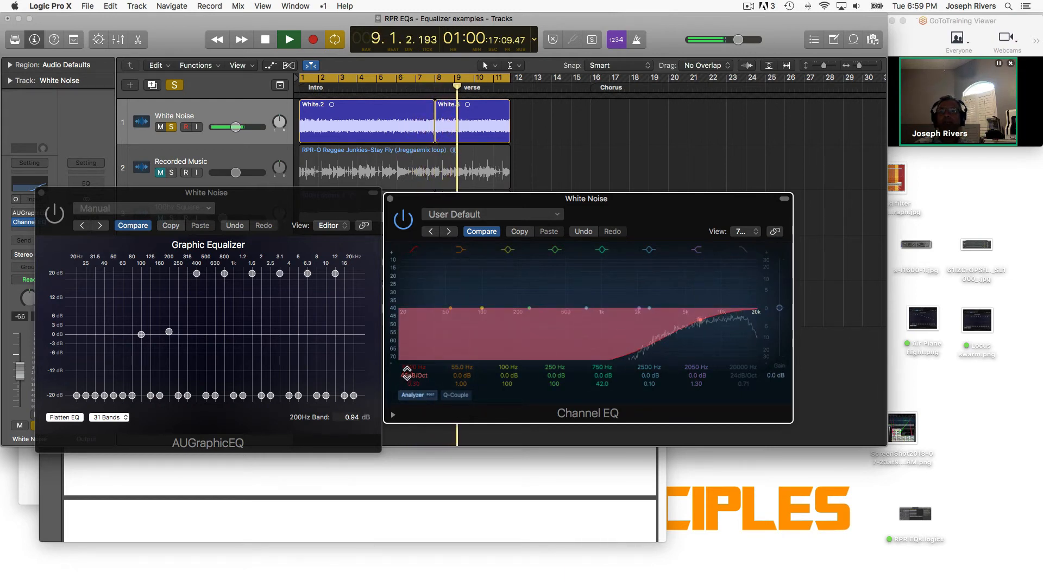
left_click_drag(413, 375, 414, 382)
left_click_drag(414, 375, 414, 353)
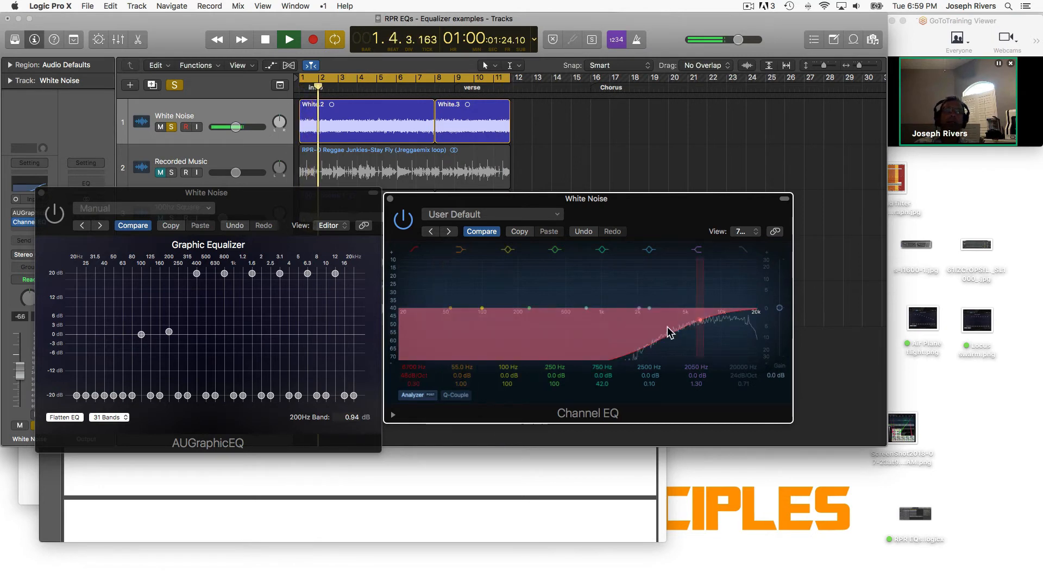
- Audition the low cut at 1900 Hz with a high-Q resonant peak, stop playback, and settle it at 1740 Hz with a Q of 0.67
left_click_drag(701, 320, 636, 324)
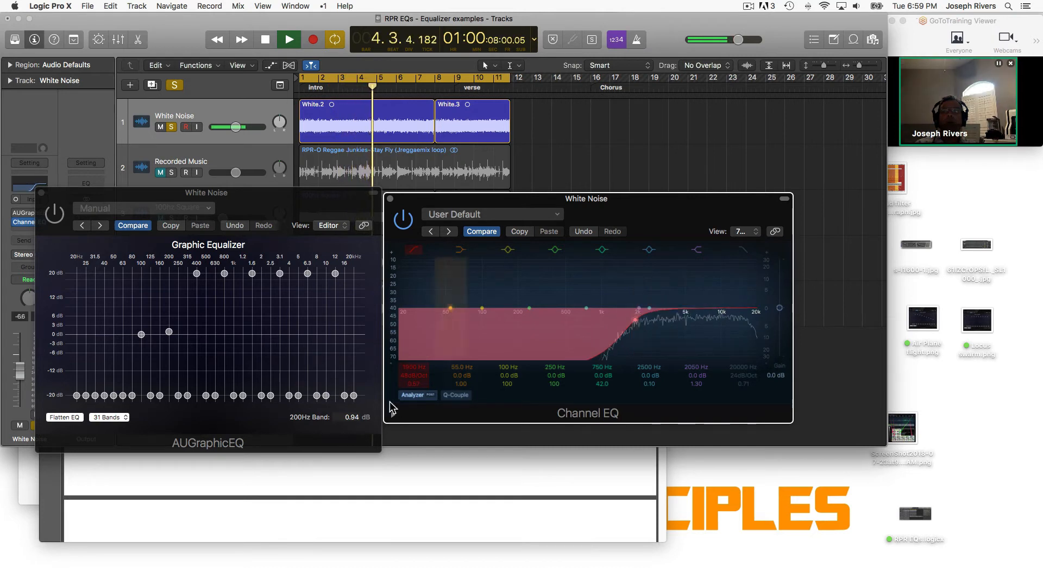
left_click_drag(413, 384, 413, 343)
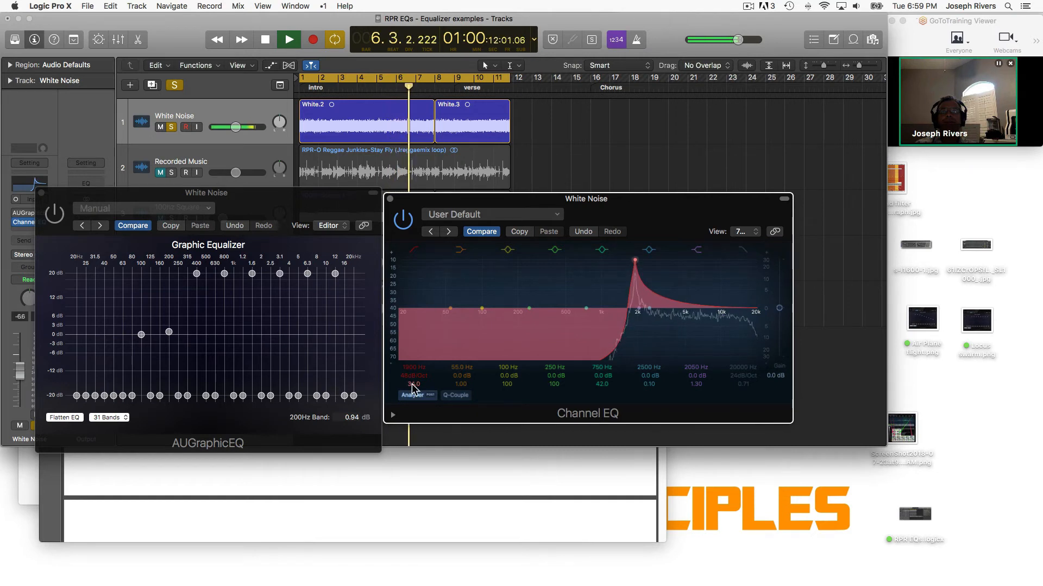
key("space")
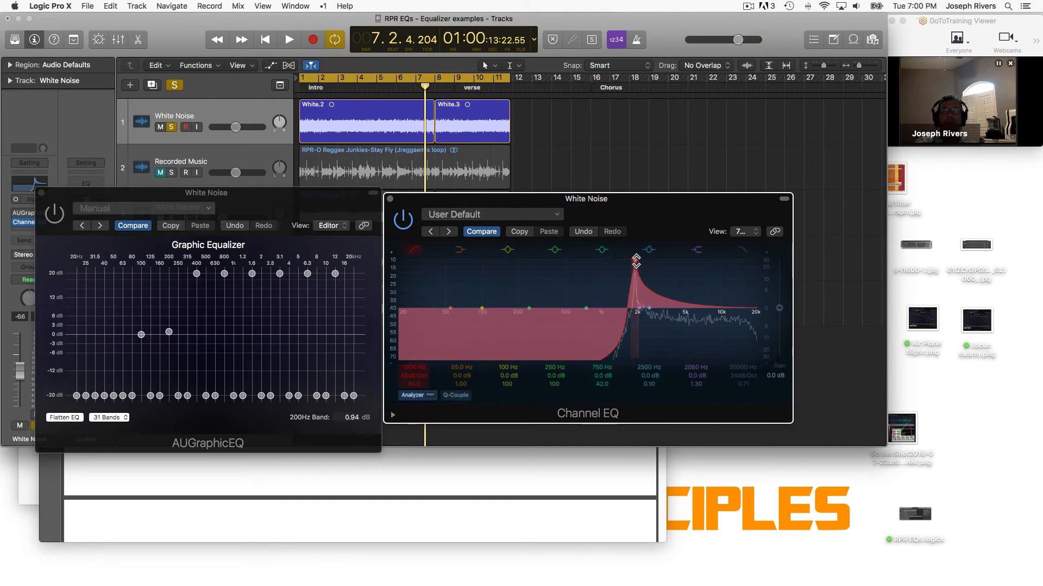
left_click_drag(637, 264, 630, 320)
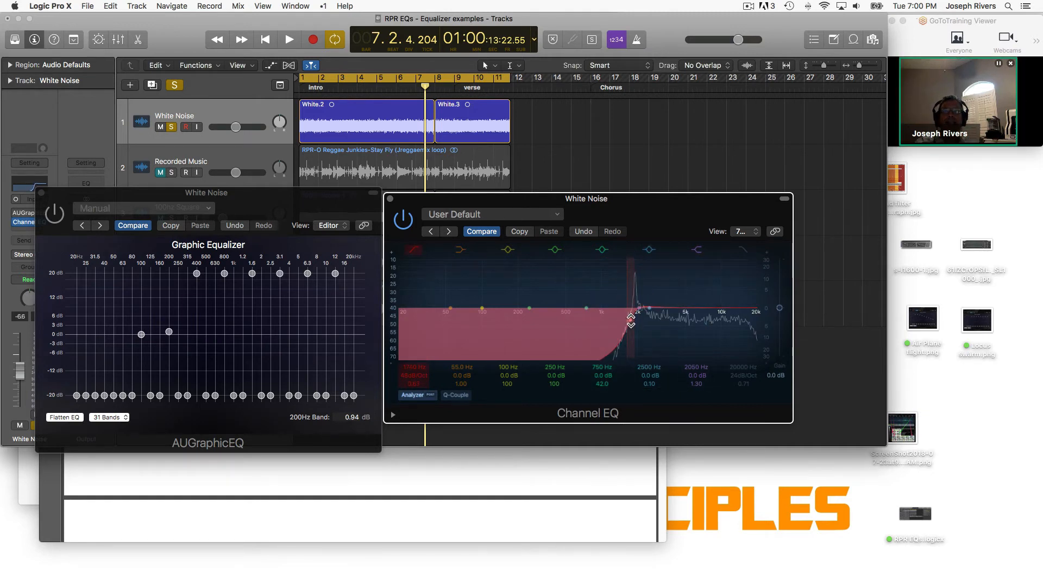
- Swap the low cut for the high cut filter, play the white noise, and sweep the cutoff from 20000 Hz to 2650 Hz with Q 0.31
left_click(413, 252)
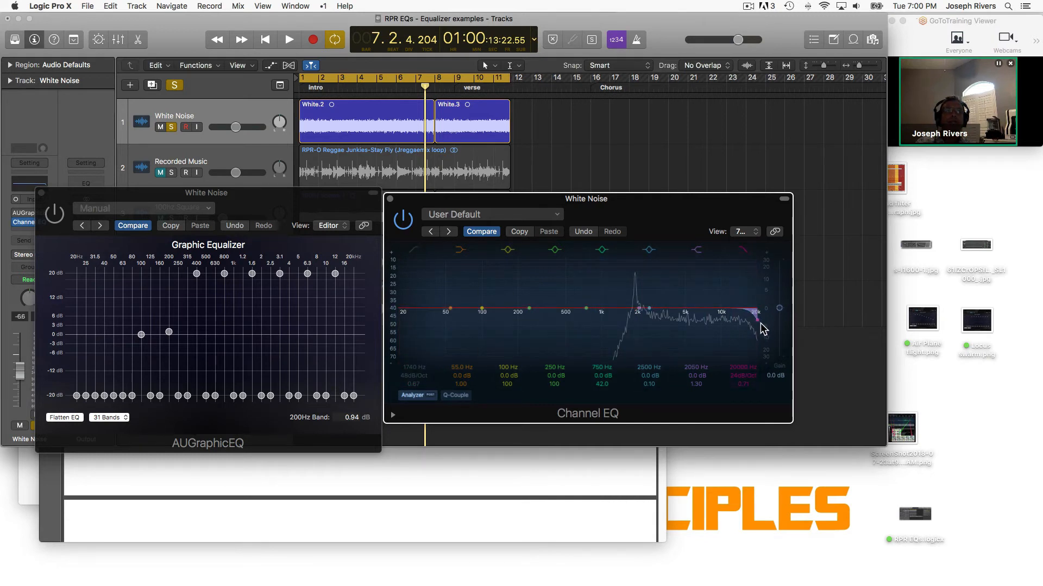
key("space")
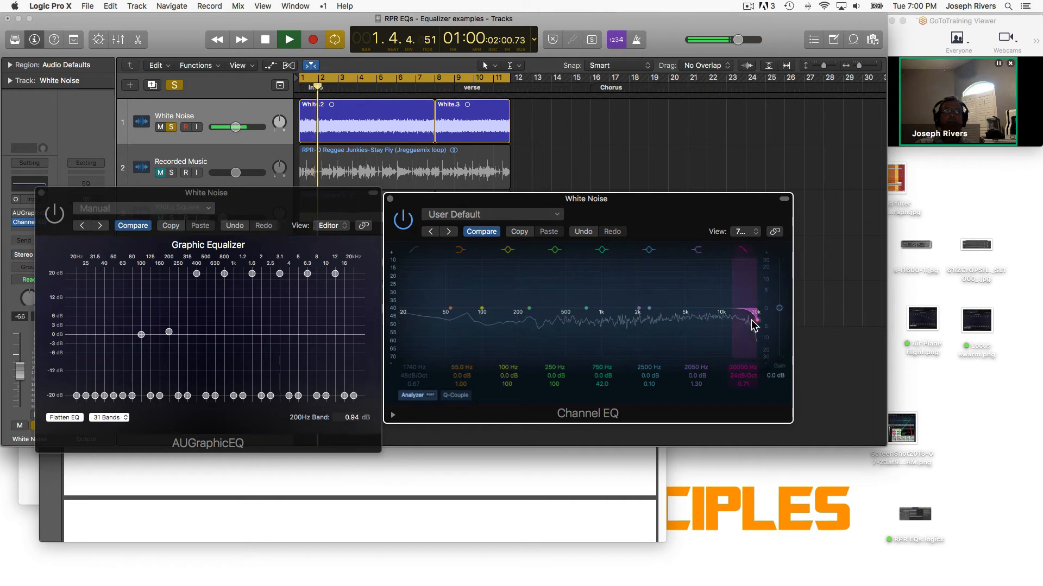
left_click_drag(751, 326, 781, 321)
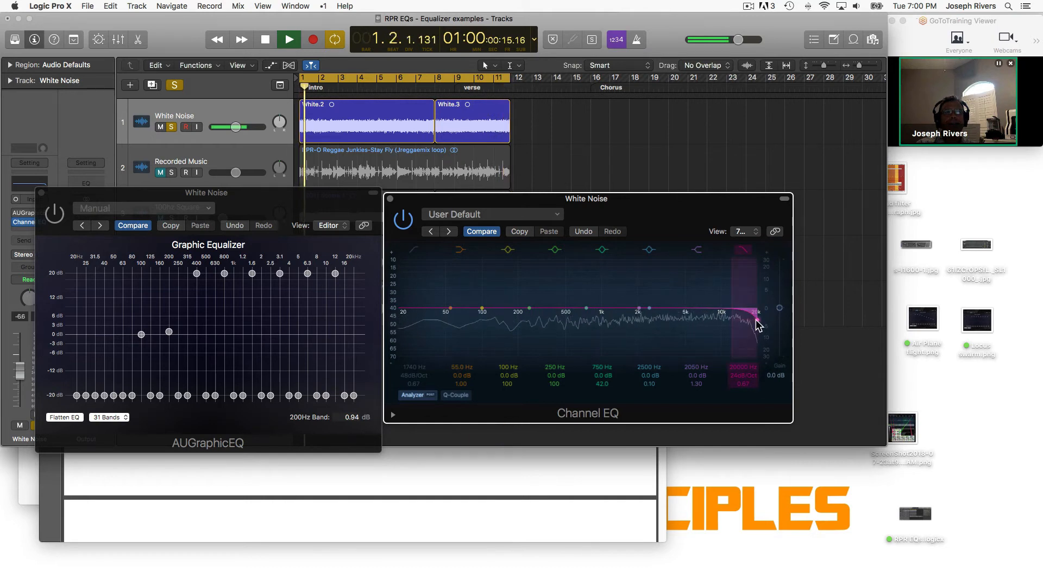
left_click_drag(755, 323, 661, 329)
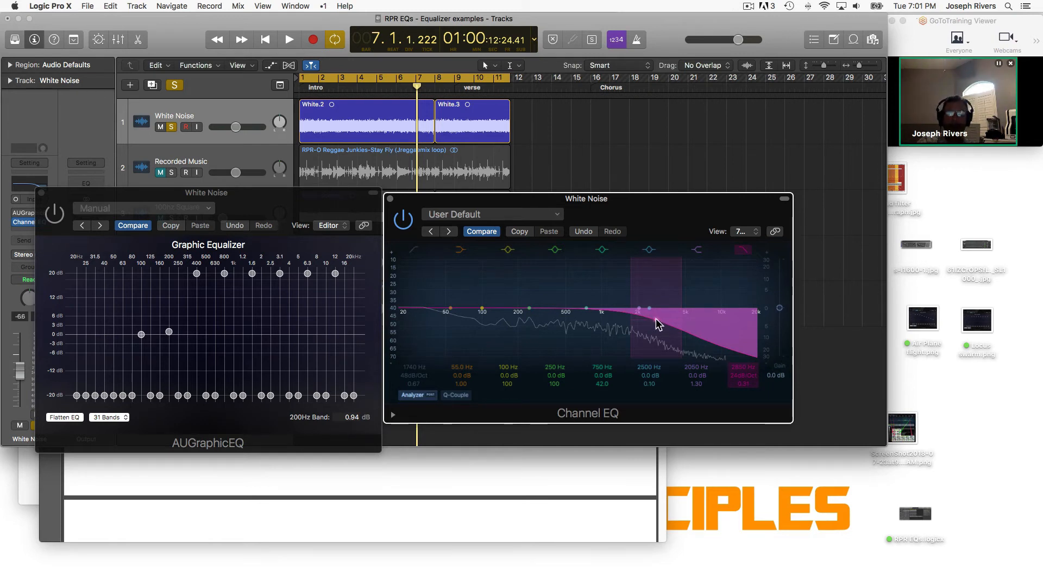
- Audition the high cut filter with a resonant peak, settle it at 12800 Hz with a Q of 9.60, and stop playback
key("space")
left_click_drag(656, 318, 739, 268)
key("space")
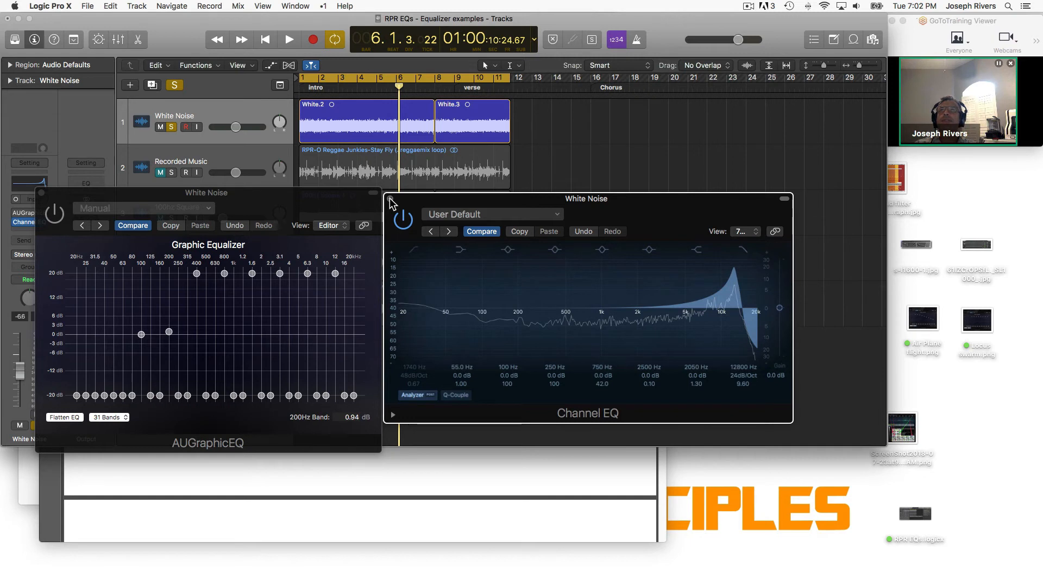
- Un-solo the White Noise track and close its Graphic EQ and Channel EQ windows
left_click(171, 128)
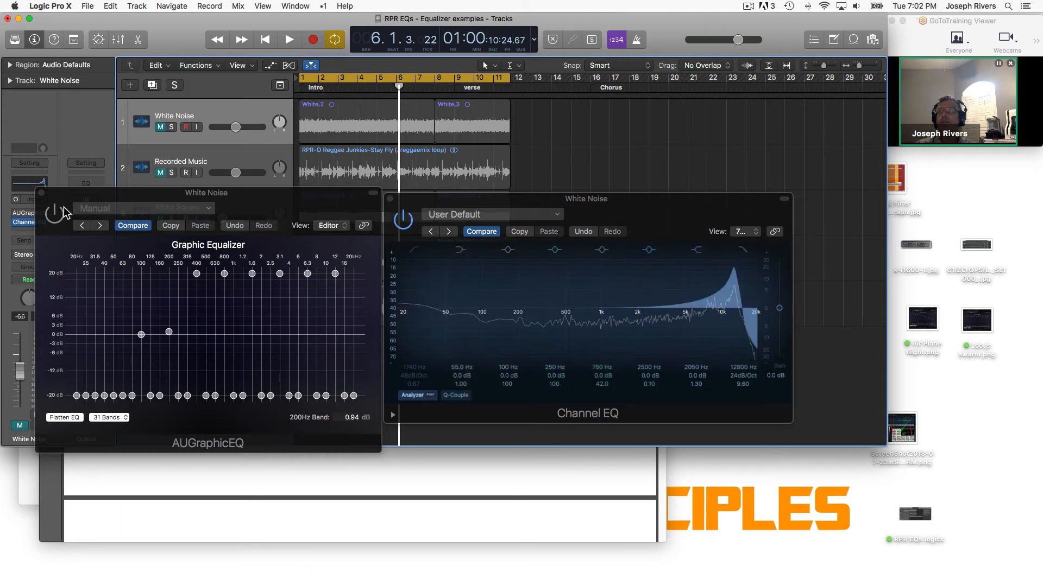
left_click(41, 193)
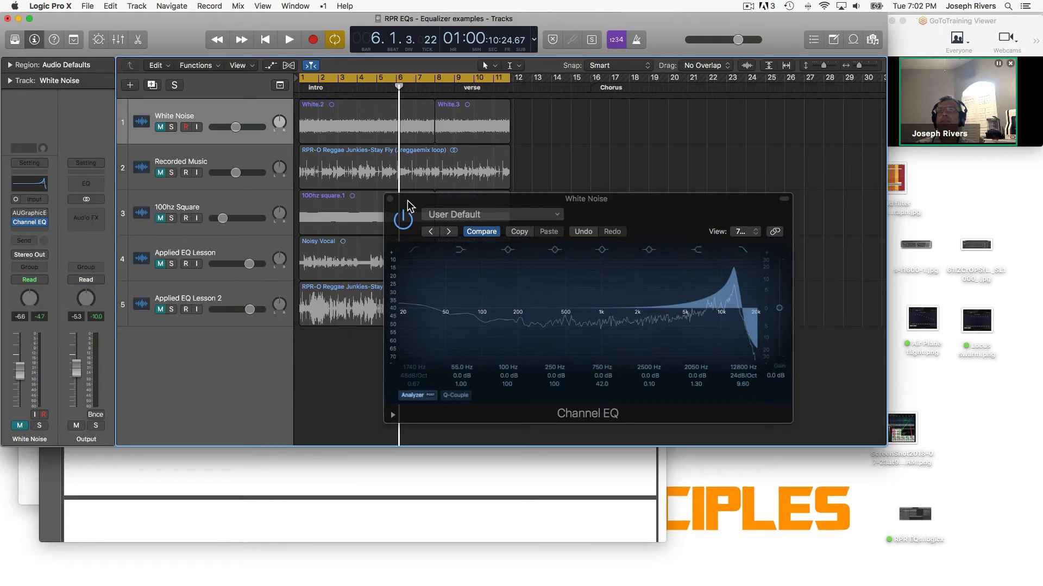
left_click(390, 200)
- Switch to the instructions PDF in Acrobat and review the shelving and filter sections through to the Track 2 (recorded music) setup
left_click(434, 470)
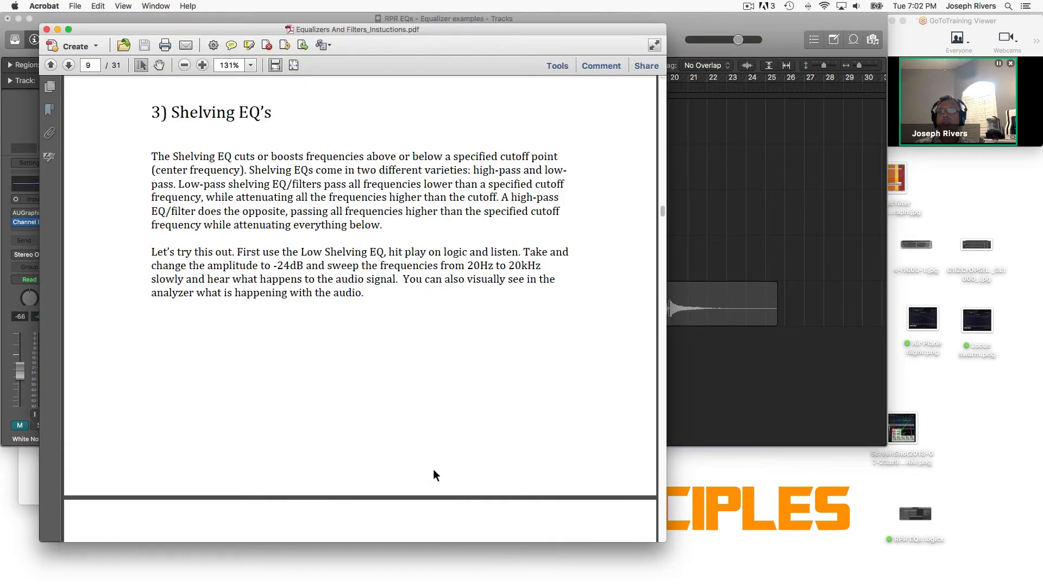
scroll(372, 296, "down", 10)
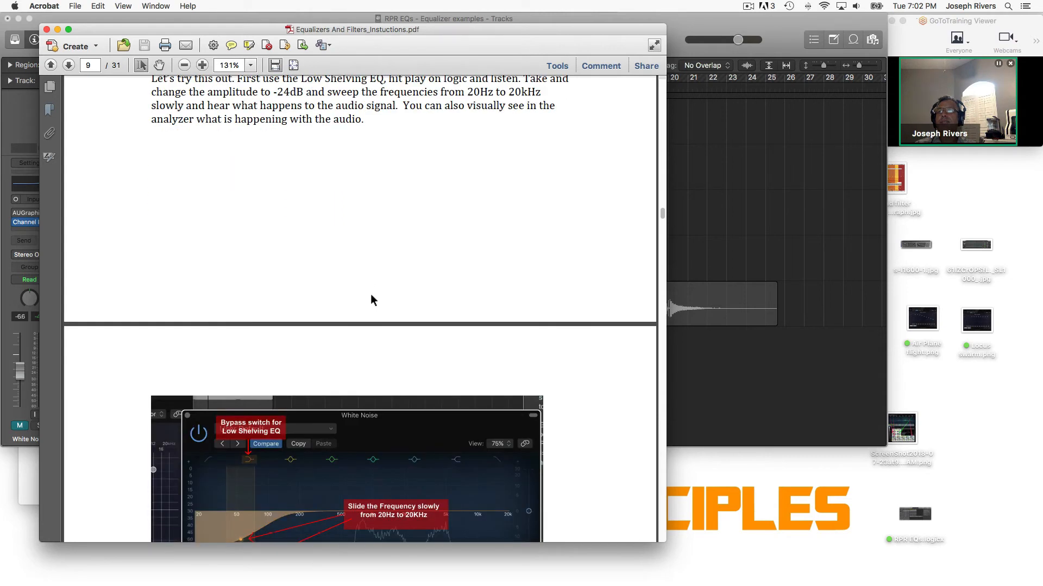
scroll(371, 298, "down", 15)
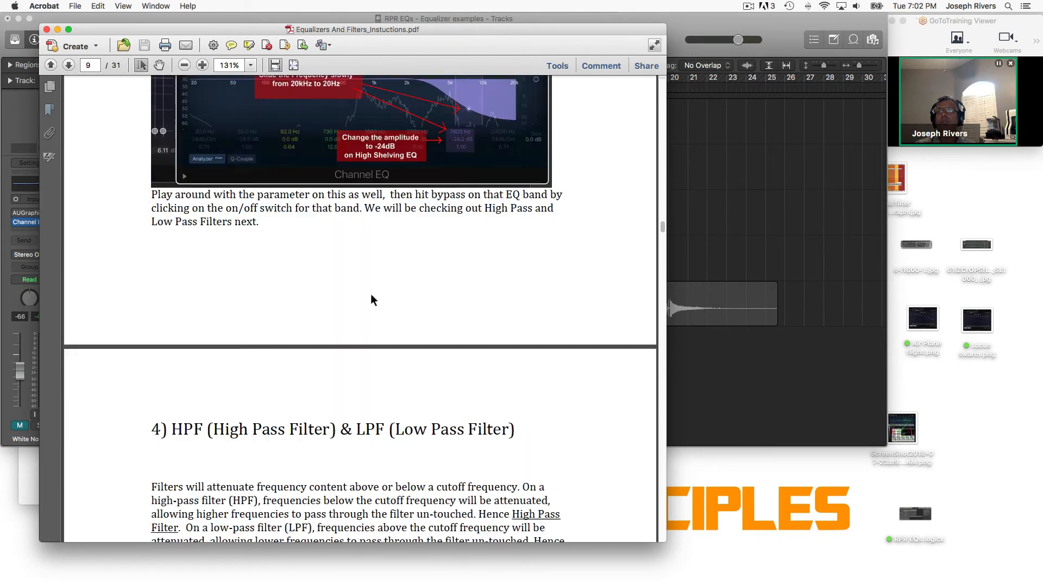
scroll(370, 296, "down", 3)
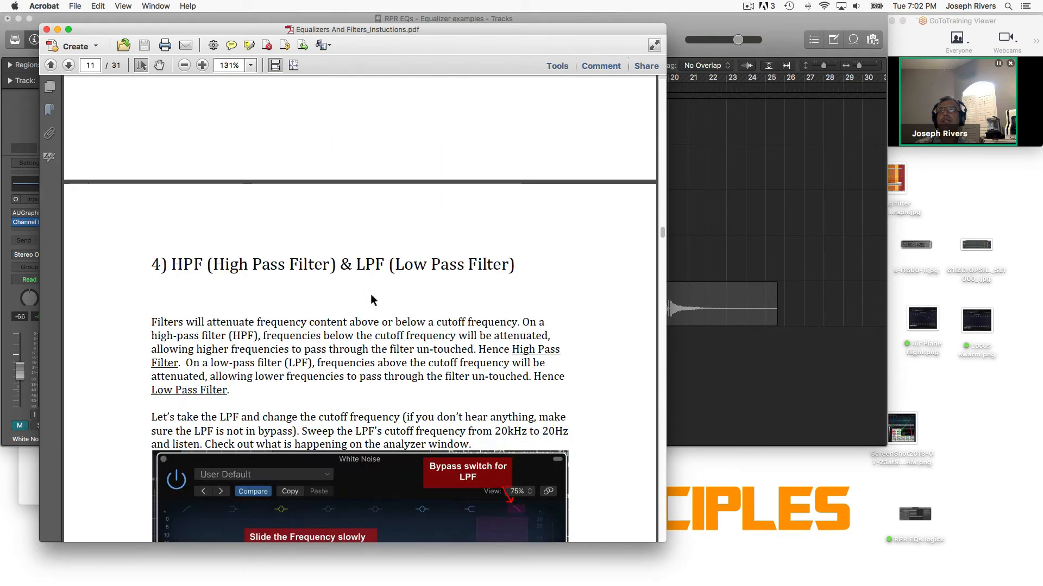
scroll(371, 299, "down", 10)
scroll(371, 295, "down", 8)
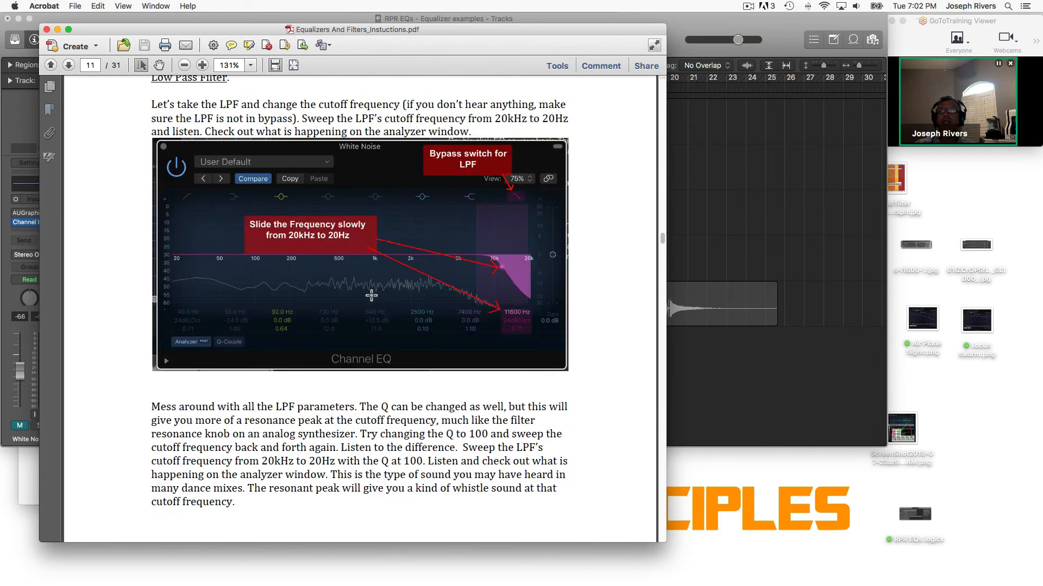
scroll(371, 294, "down", 20)
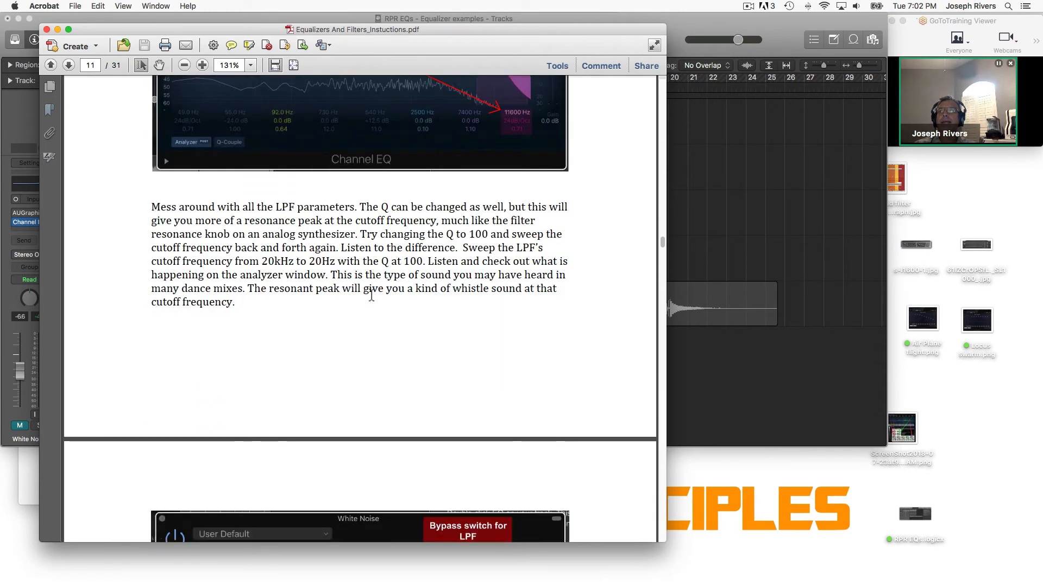
scroll(371, 294, "down", 20)
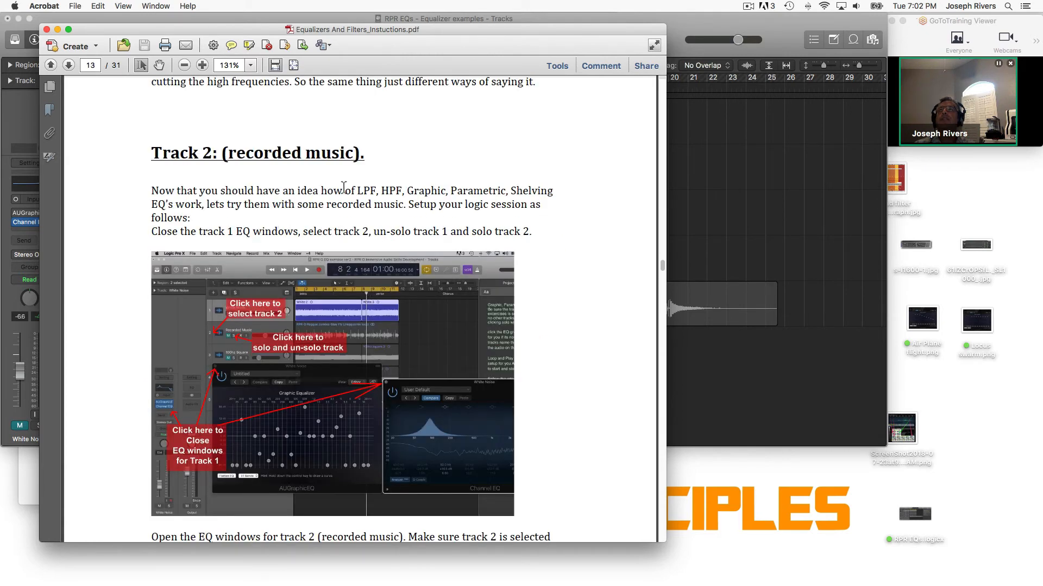
- Return to Logic Pro X and solo the Recorded Music track, leaving White Noise un-soloed
left_click(364, 16)
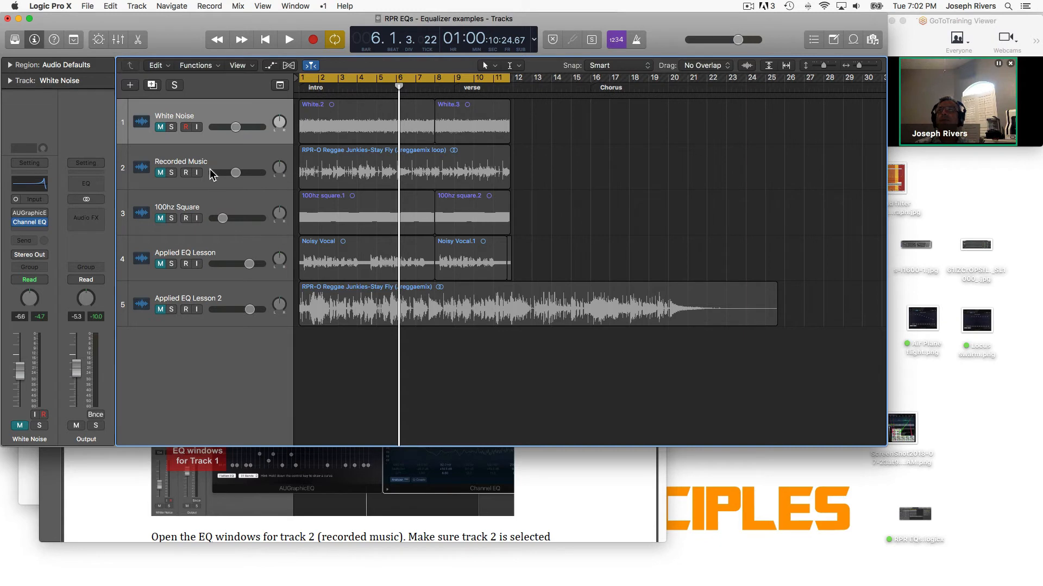
left_click(171, 173)
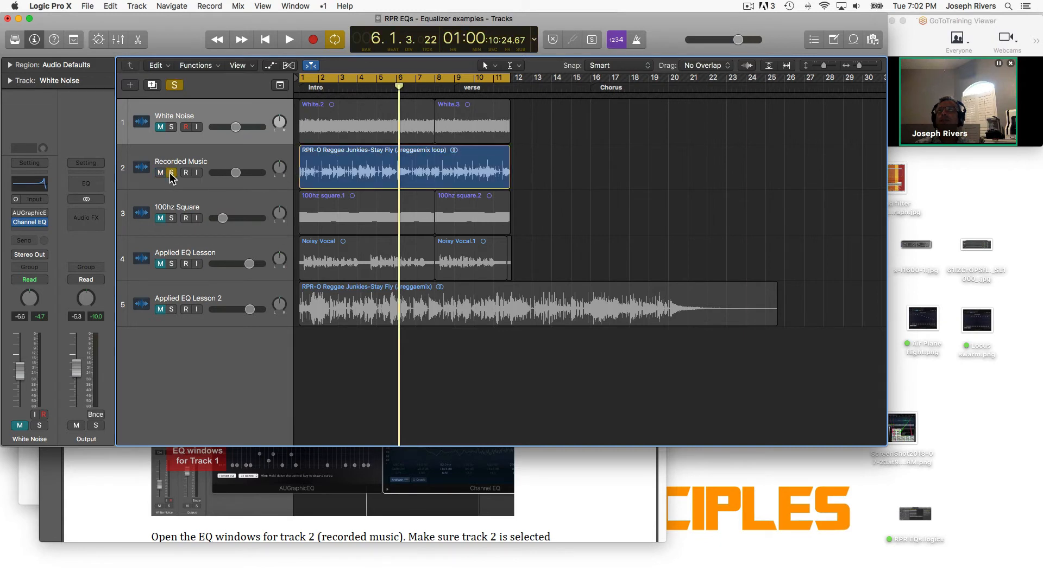
left_click(173, 127)
left_click(172, 127)
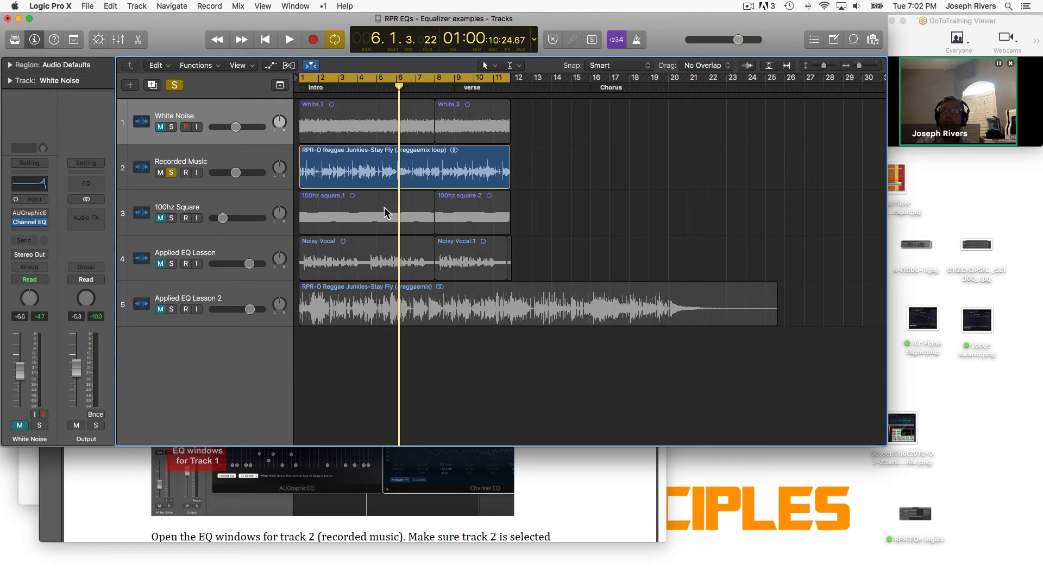
- Play the recorded music, nudge its track volume, and raise the Output fader to 0.0 dB
key("space")
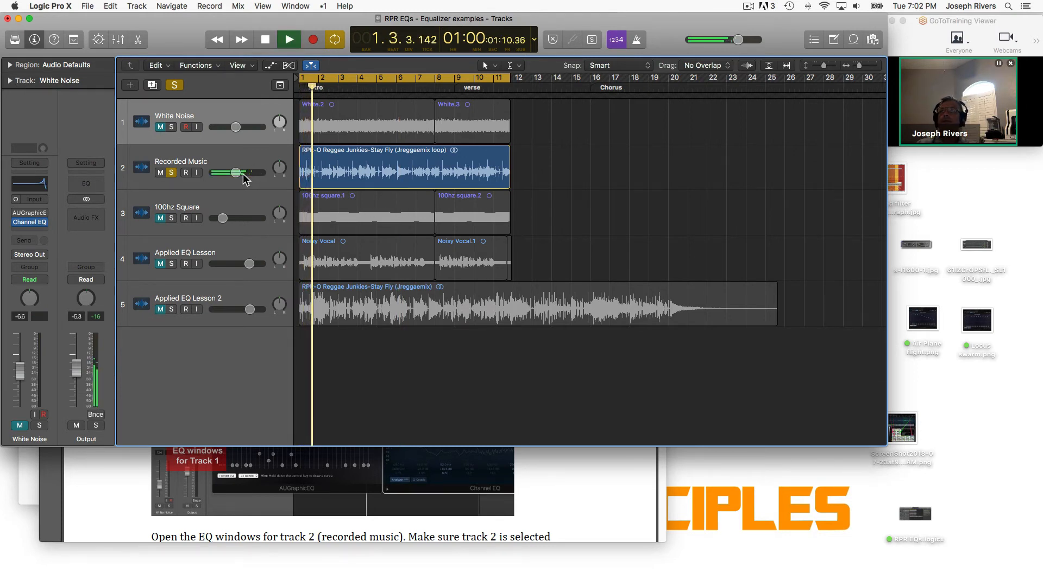
left_click_drag(237, 175, 239, 175)
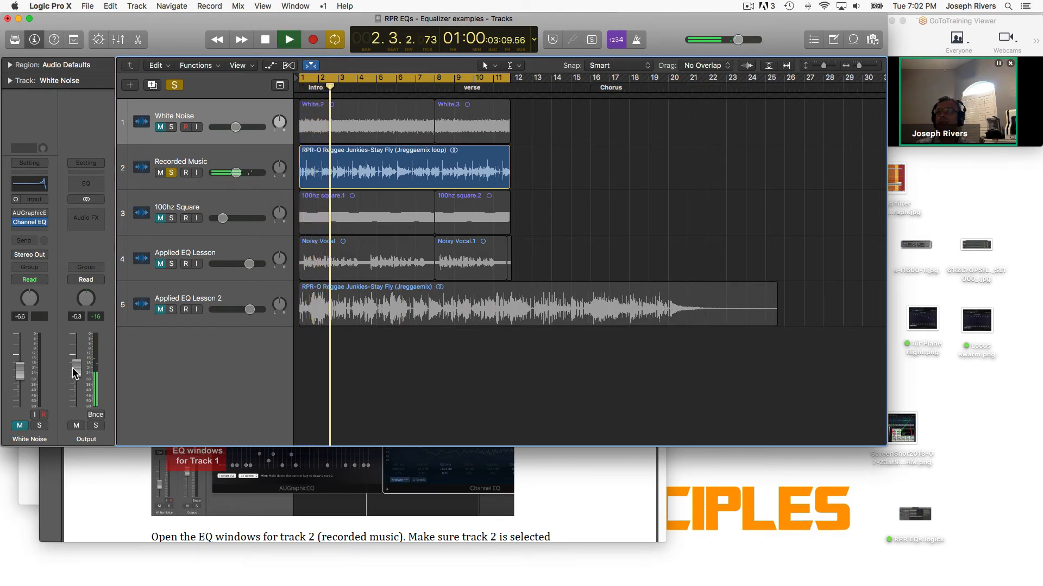
left_click_drag(77, 369, 76, 356)
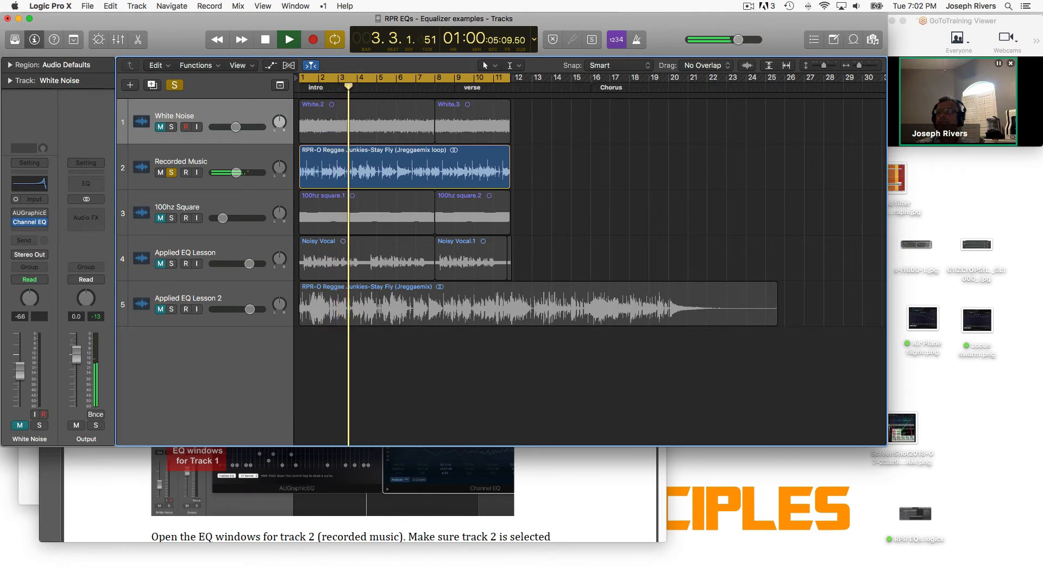
- Select the Recorded Music track, open its AUGraphicEQ and Channel EQ, and arrange the two plug-in windows apart
left_click(31, 185)
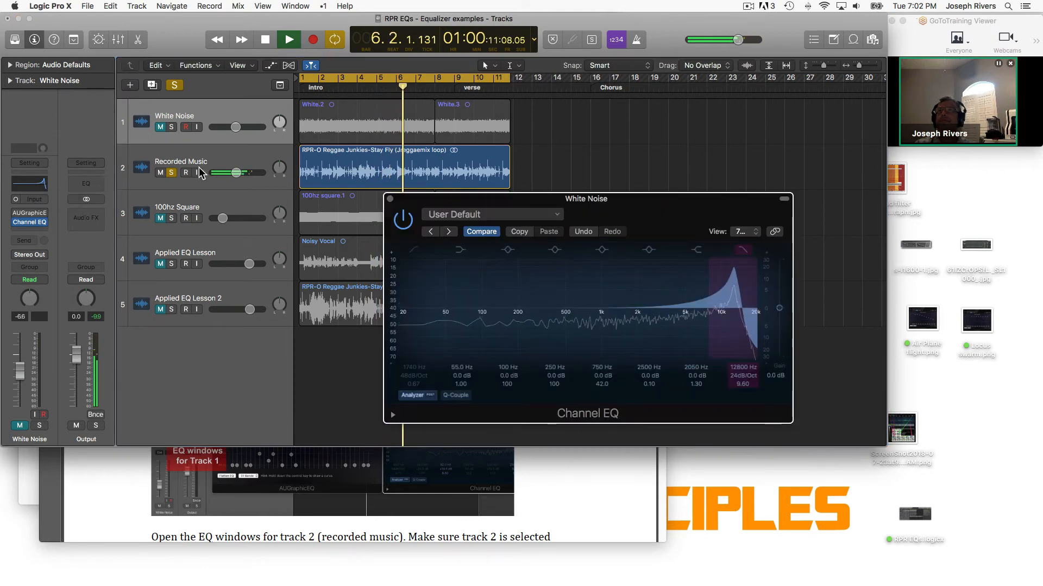
left_click(390, 198)
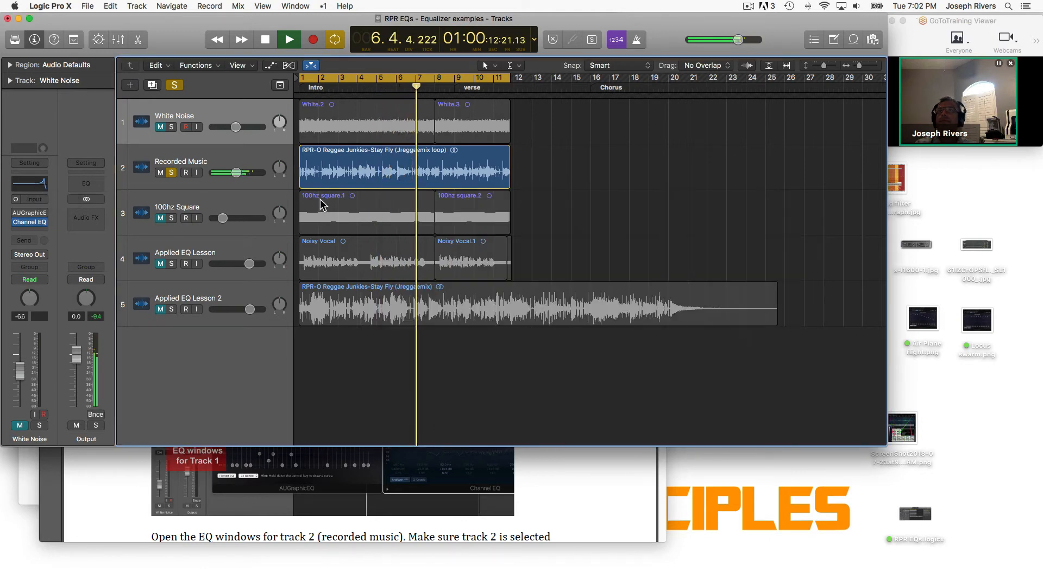
left_click(212, 157)
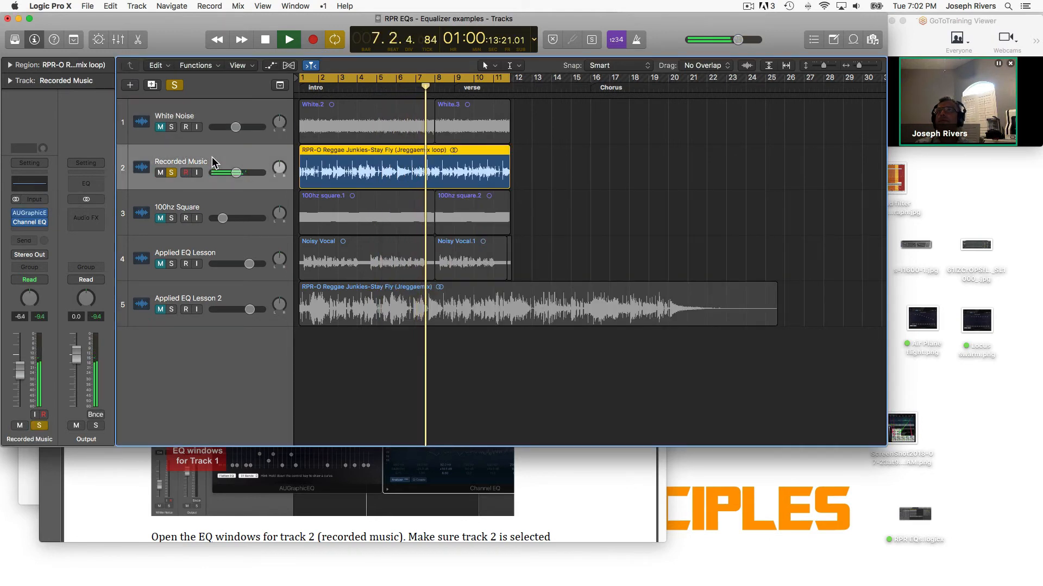
left_click(30, 217)
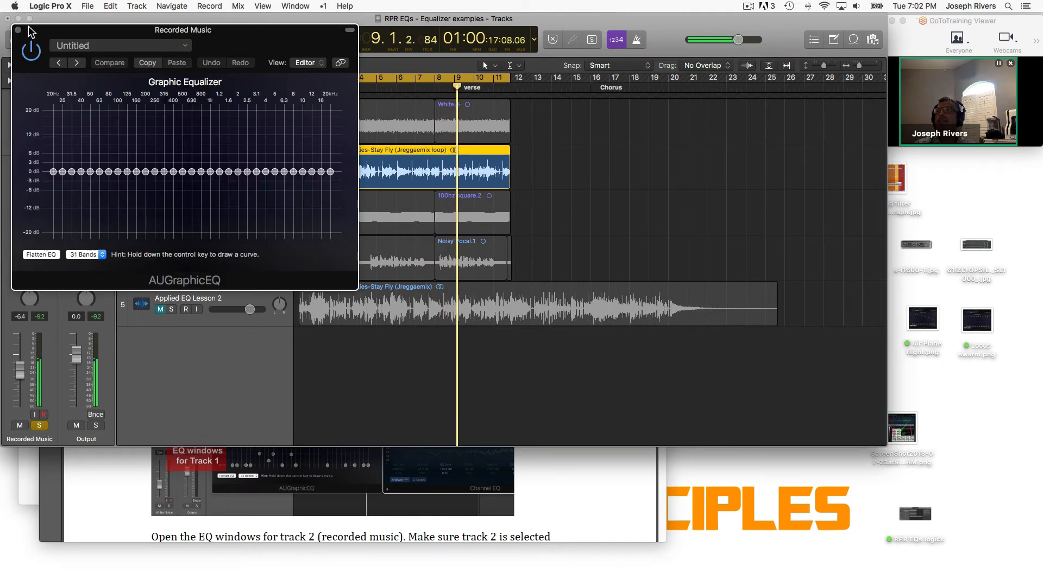
left_click_drag(93, 33, 143, 46)
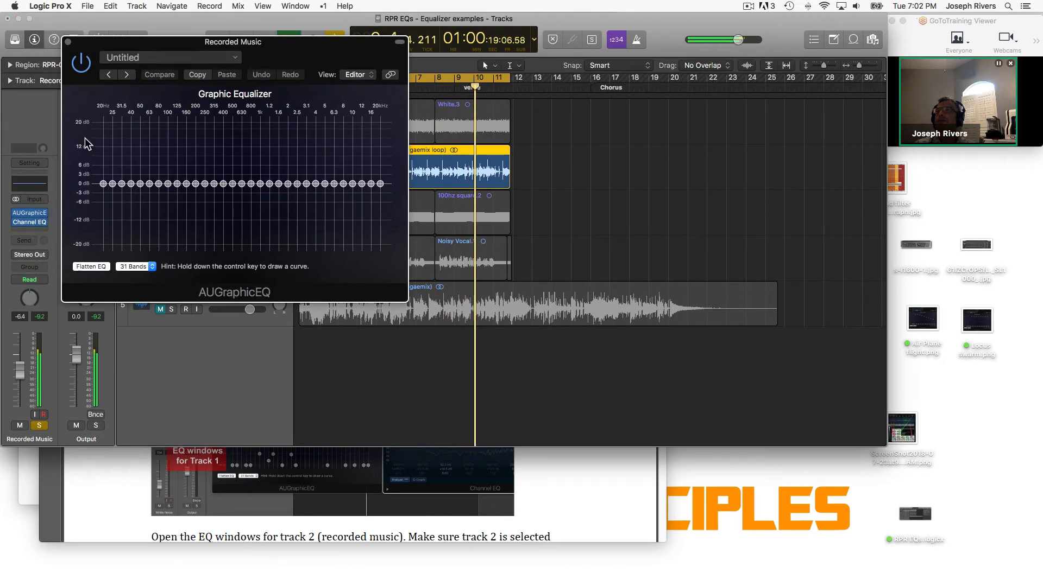
left_click(29, 224)
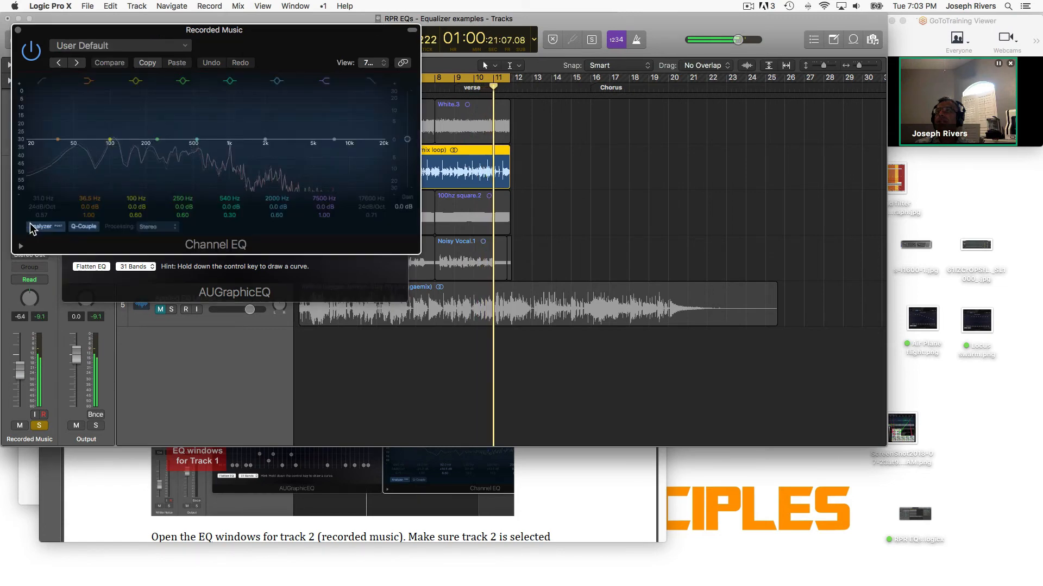
left_click_drag(93, 23, 563, 175)
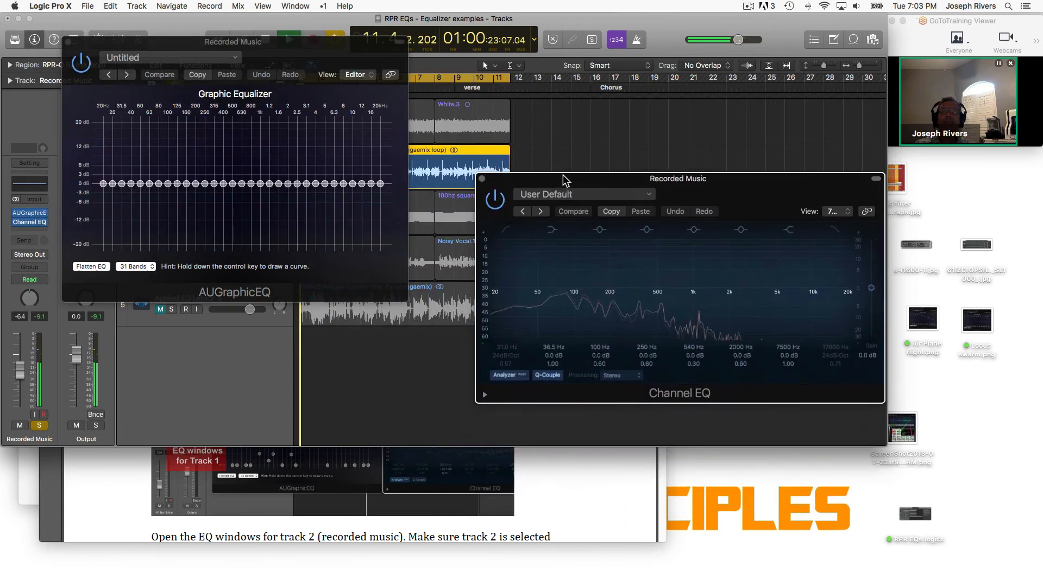
- Audition Graphic EQ bands such as 800 Hz and 630 Hz on the recorded music and return them to 0 dB
left_click(592, 330)
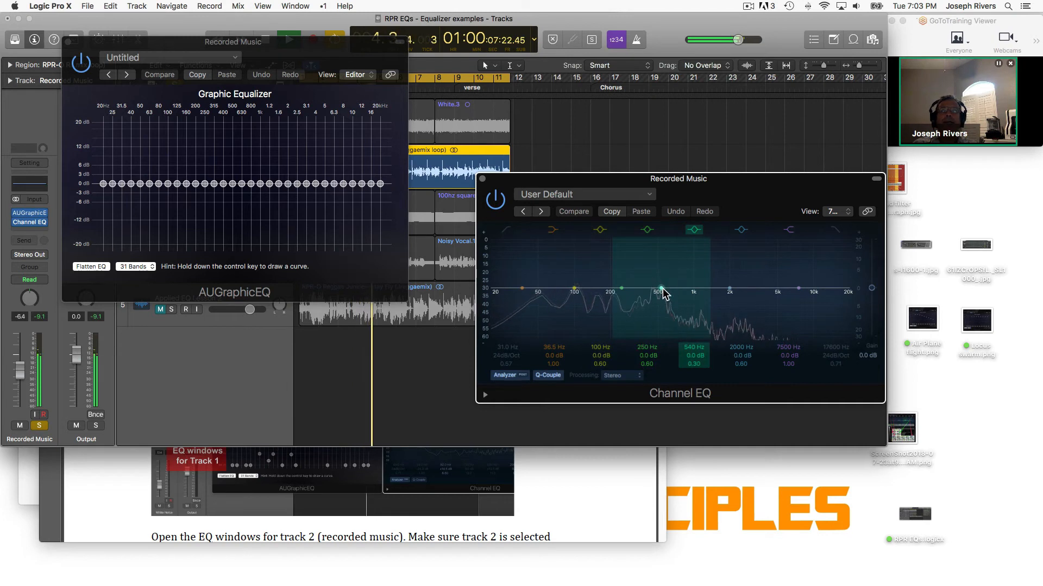
left_click_drag(316, 185, 254, 186)
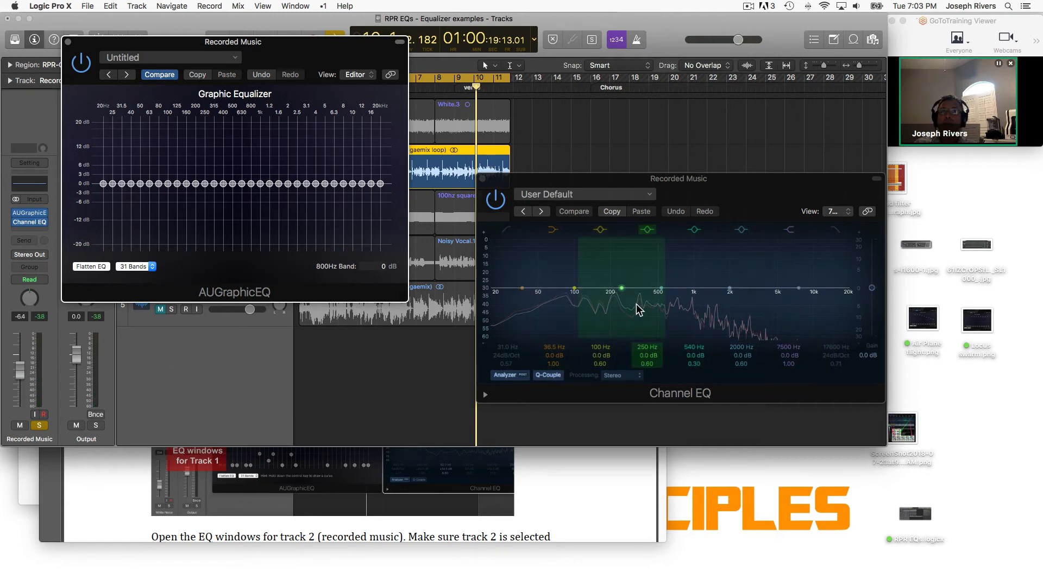
left_click_drag(212, 186, 243, 185)
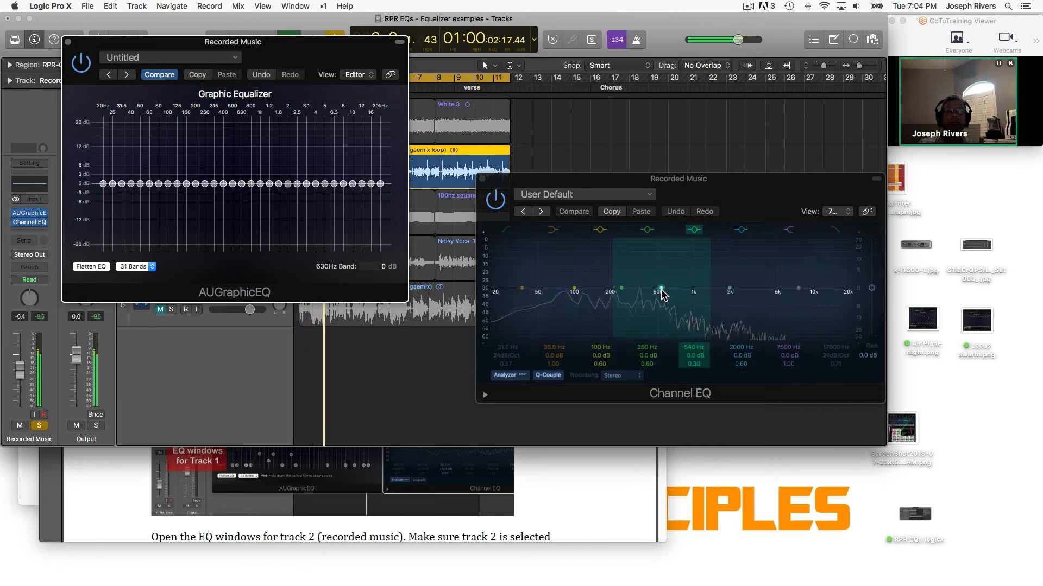
- Audition the 540 Hz Channel EQ band at 265 Hz boosted +22.5 dB and cut -20.5 dB, flatten it at 245 Hz, and reposition the Graphic EQ
left_click_drag(661, 292, 624, 239)
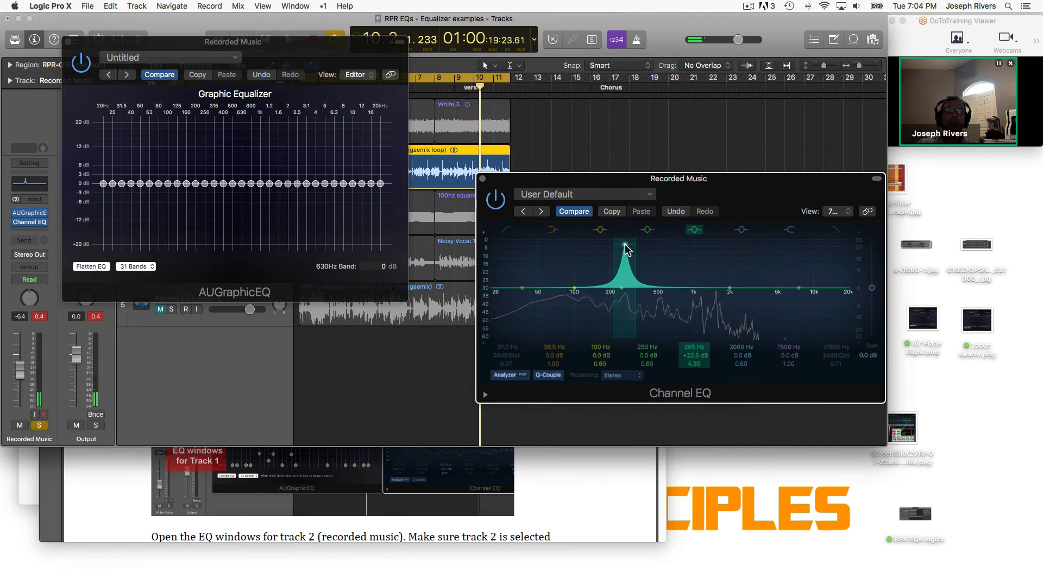
left_click_drag(624, 246, 627, 287)
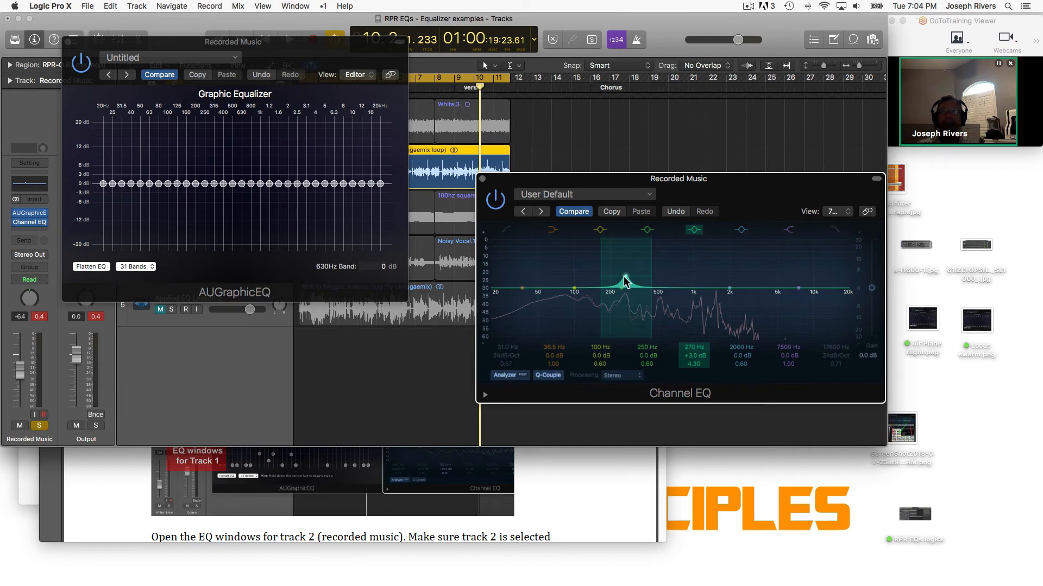
left_click_drag(627, 280, 627, 331)
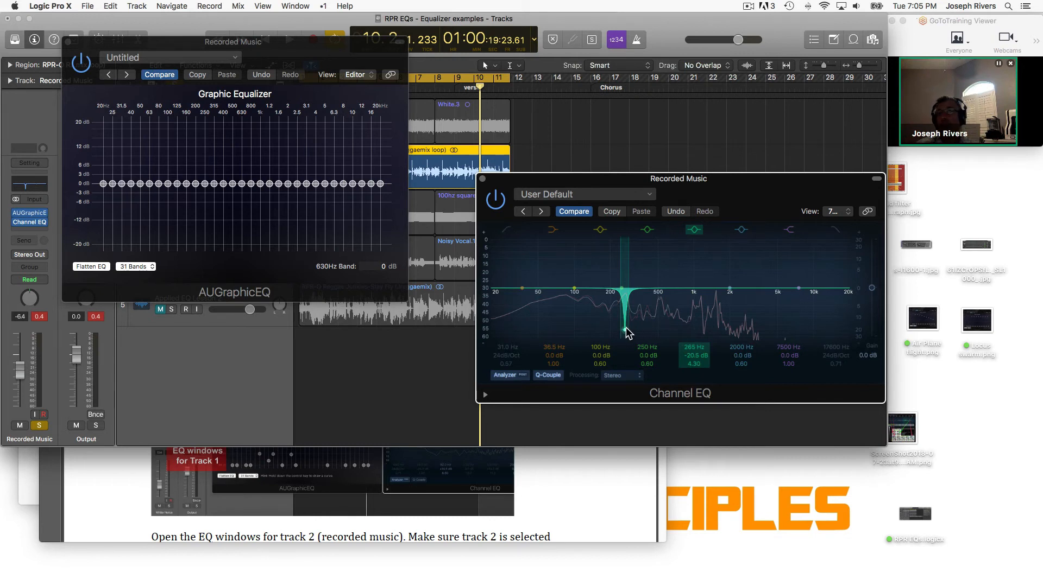
left_click_drag(624, 329, 620, 287)
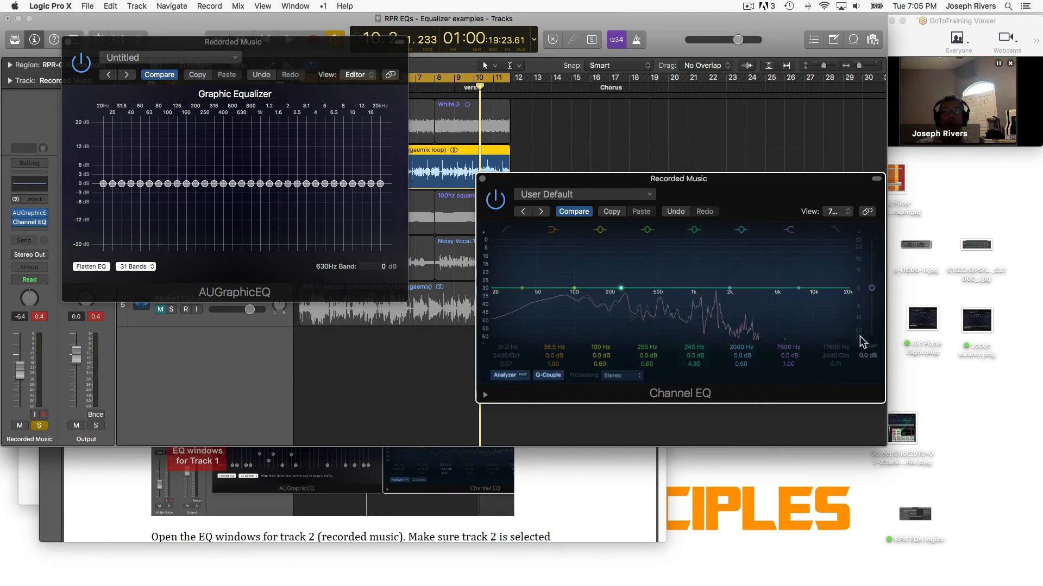
left_click_drag(349, 60, 468, 322)
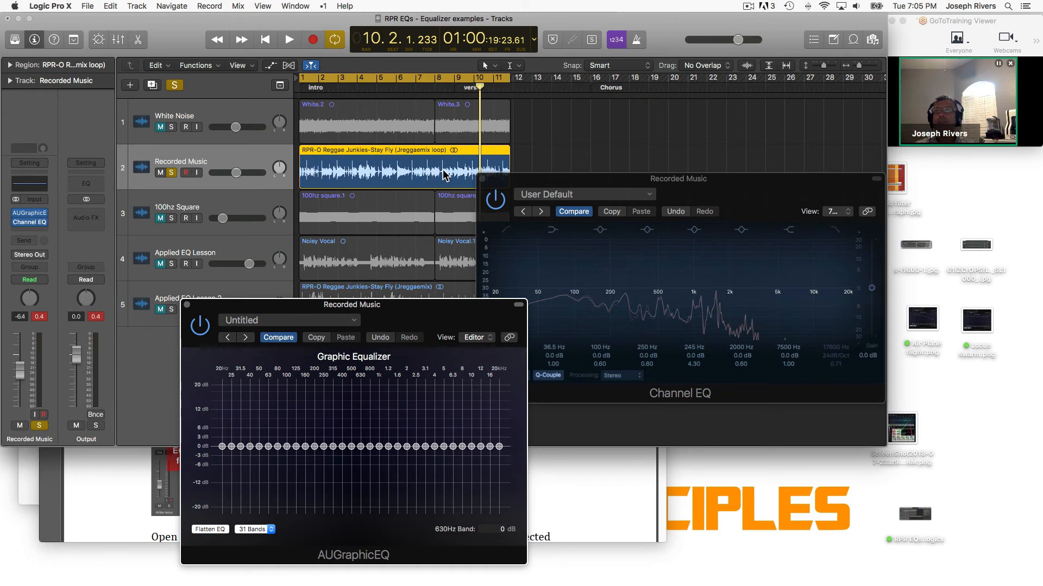
- Switch the solo from the Recorded Music track to the 100hz Square track and play it
left_click(232, 204)
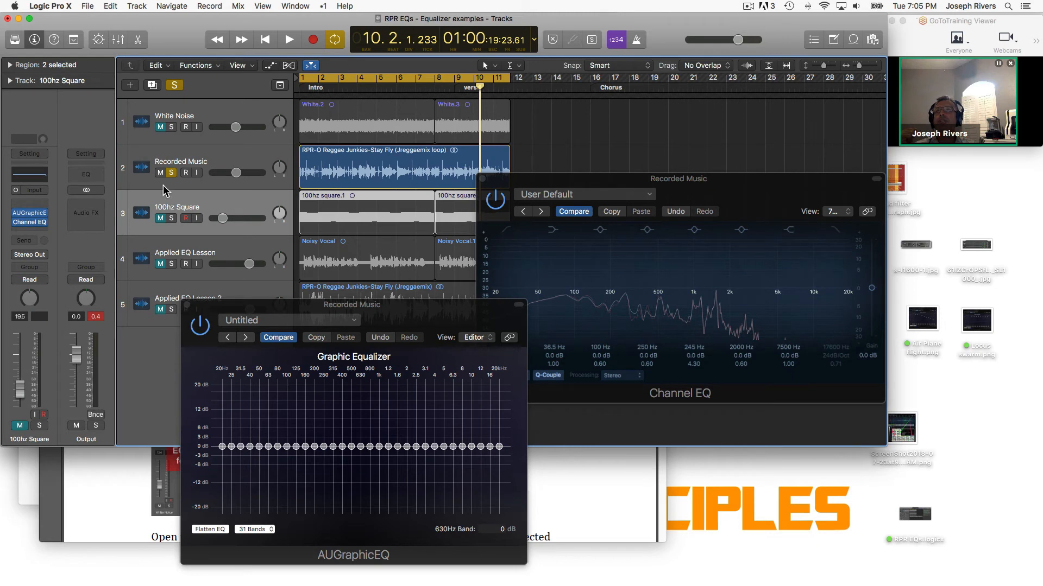
left_click(172, 219)
left_click(171, 172)
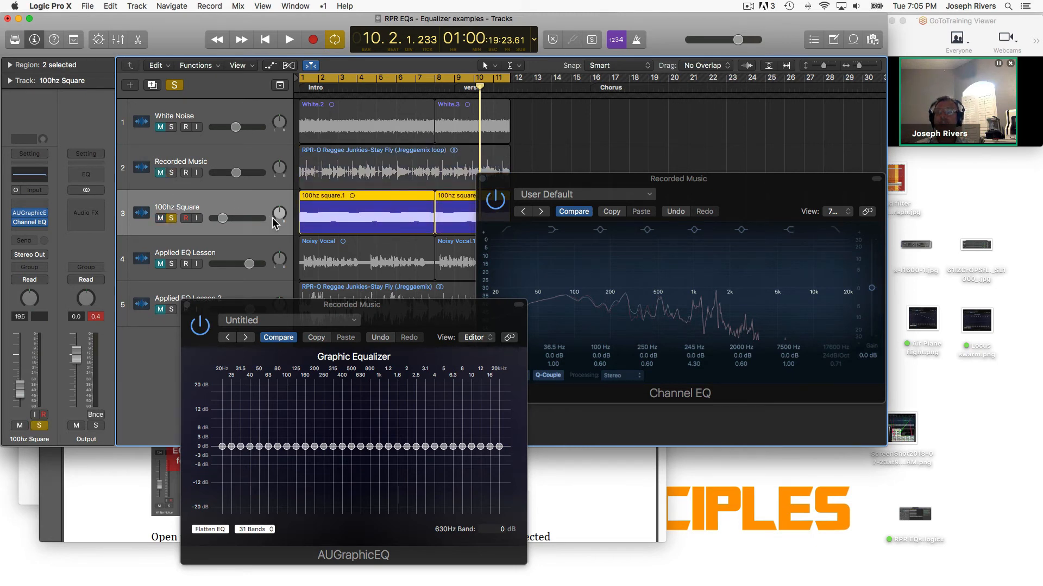
key("space")
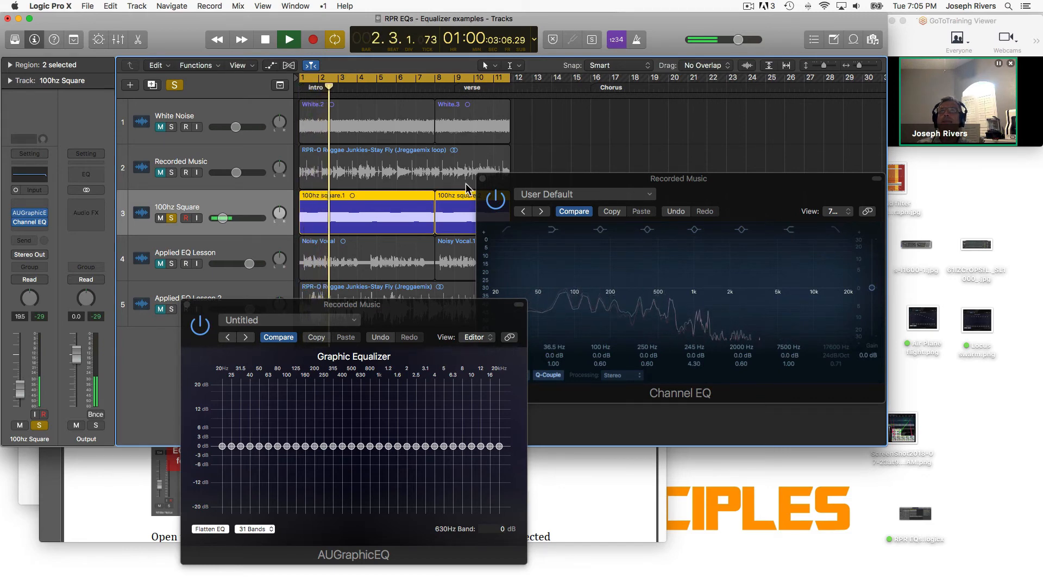
- Close both Recorded Music EQ windows, open the 100hz Square track's Channel EQ, and place it clear of the track list
left_click(482, 178)
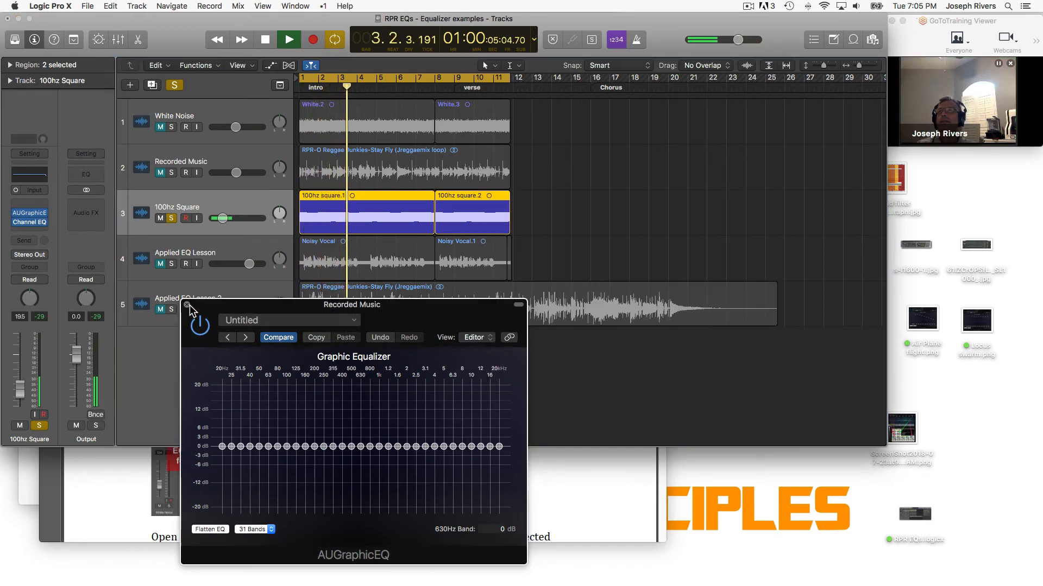
left_click(186, 305)
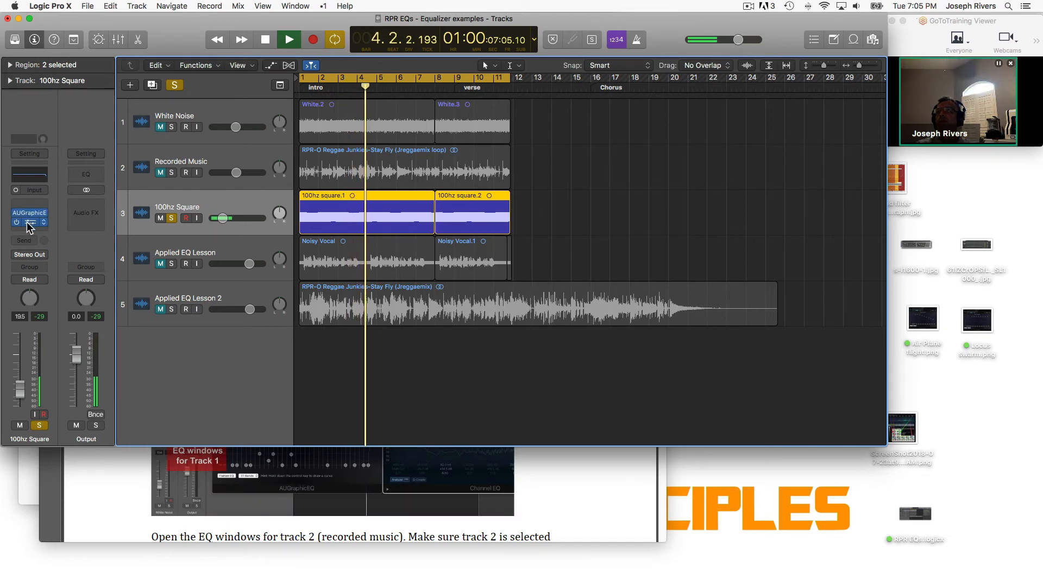
left_click(28, 225)
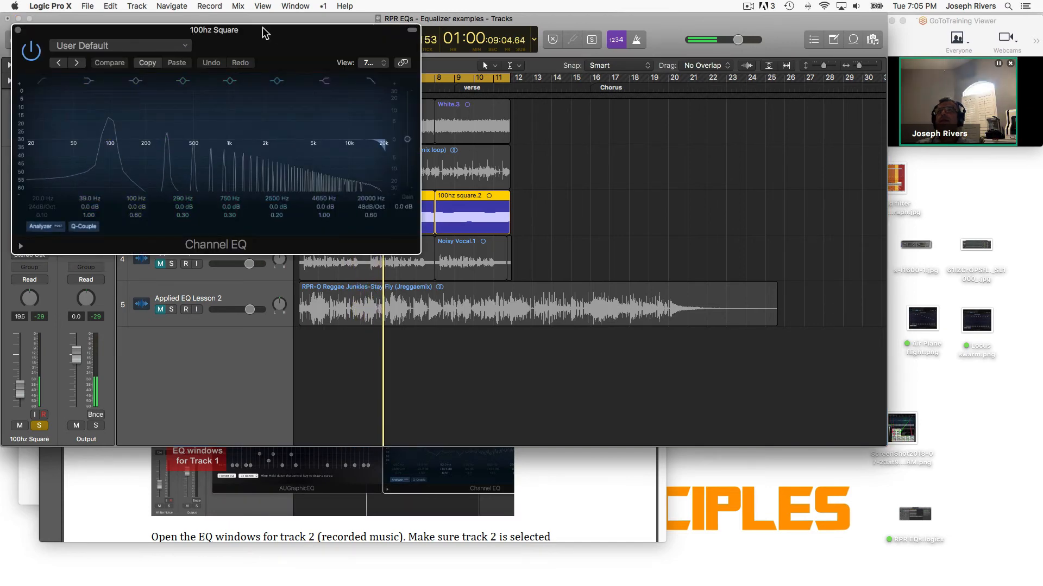
left_click_drag(265, 32, 721, 181)
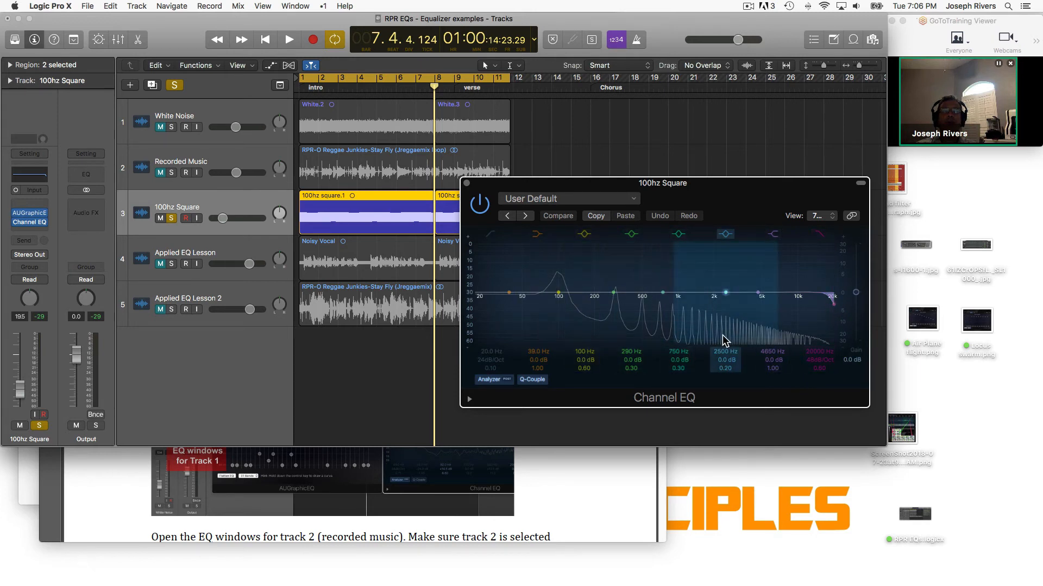
- Play the square wave while lowering the Channel EQ low-pass cutoff to 128 Hz with Q 0.98, and close the plug-in after stopping
key("space")
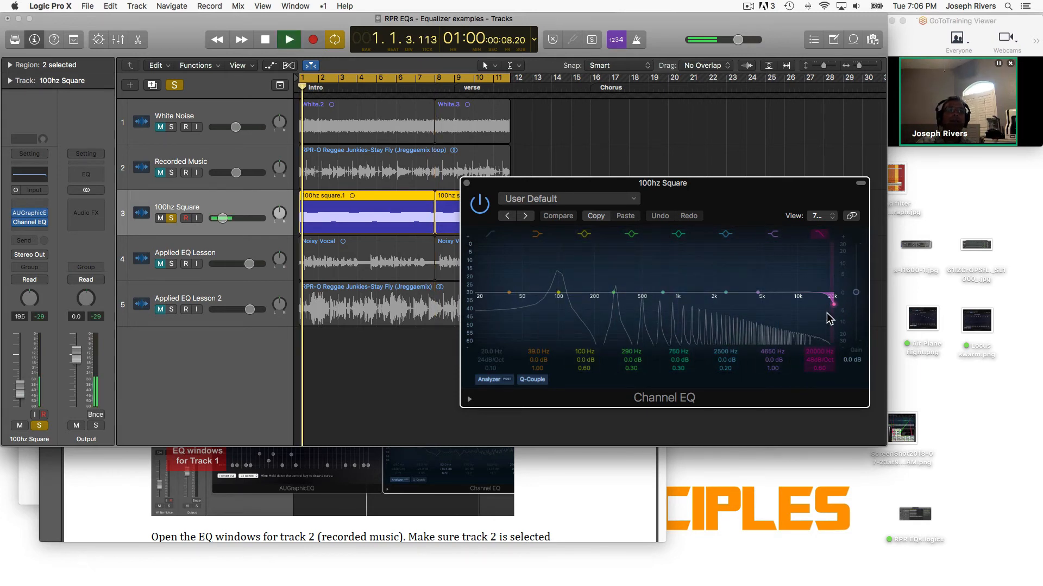
left_click(835, 305)
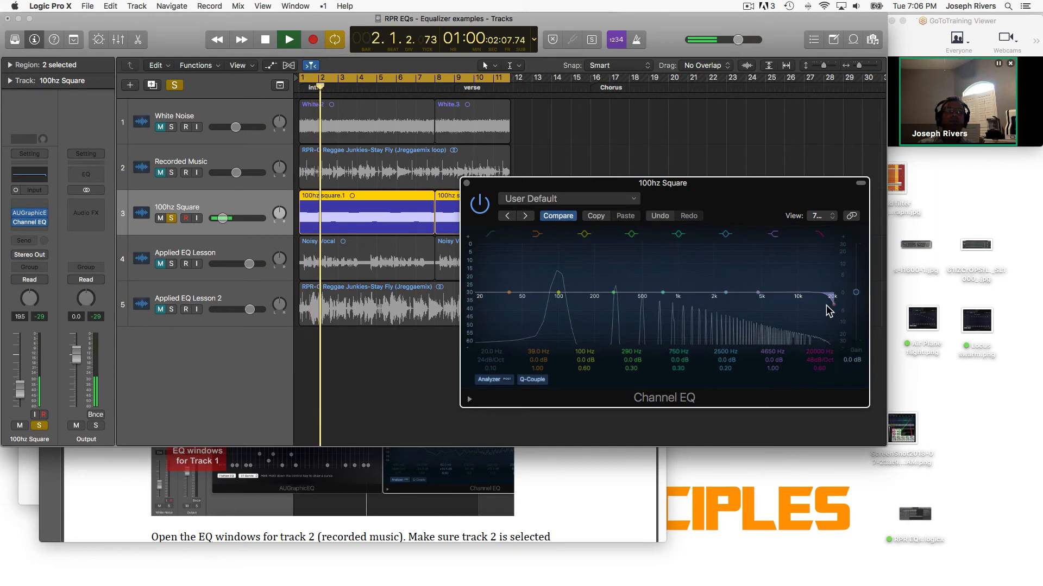
left_click_drag(834, 305, 552, 300)
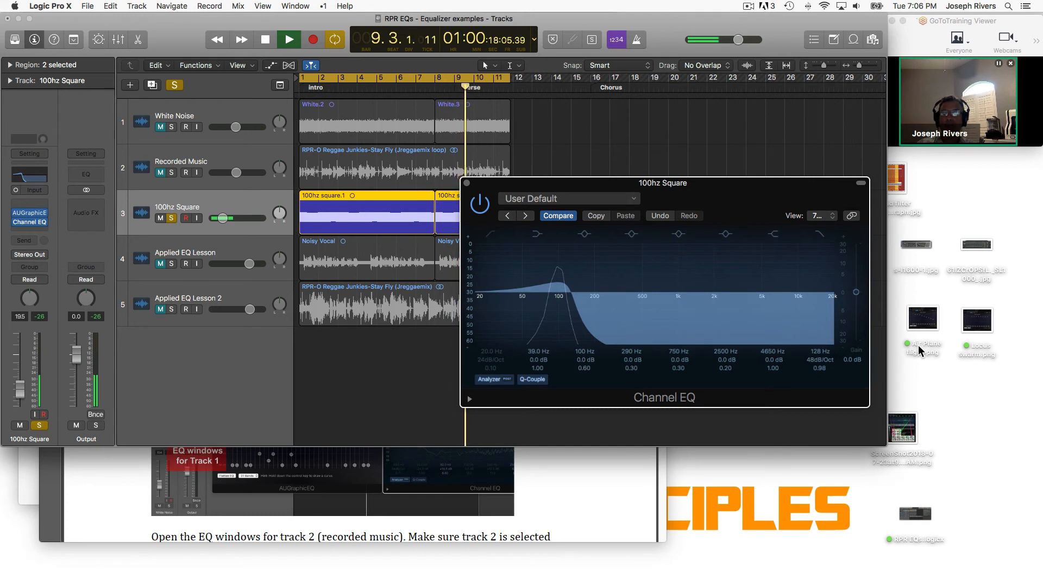
key("space")
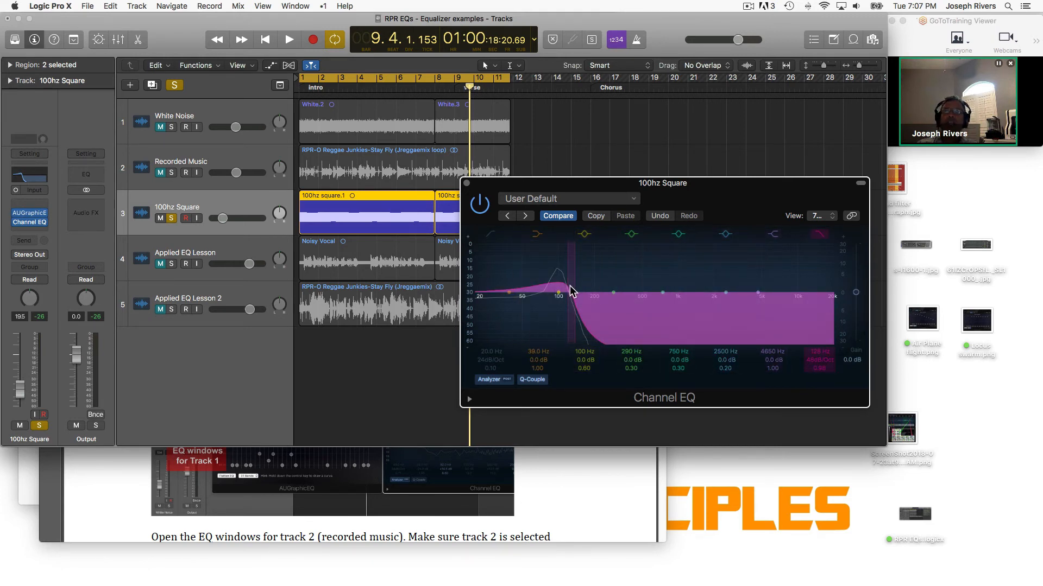
left_click(467, 183)
- Switch to the Equalizers And Filters instructions PDF in Acrobat and read the Track 2 setup and Graphic EQ exercise
left_click(579, 474)
scroll(583, 472, "down", 5)
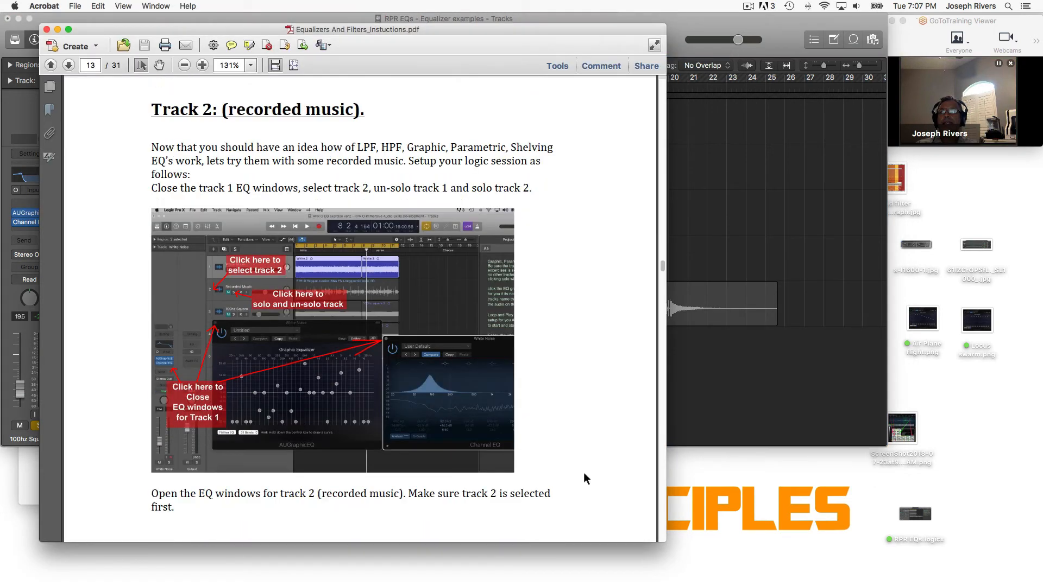
scroll(584, 474, "down", 8)
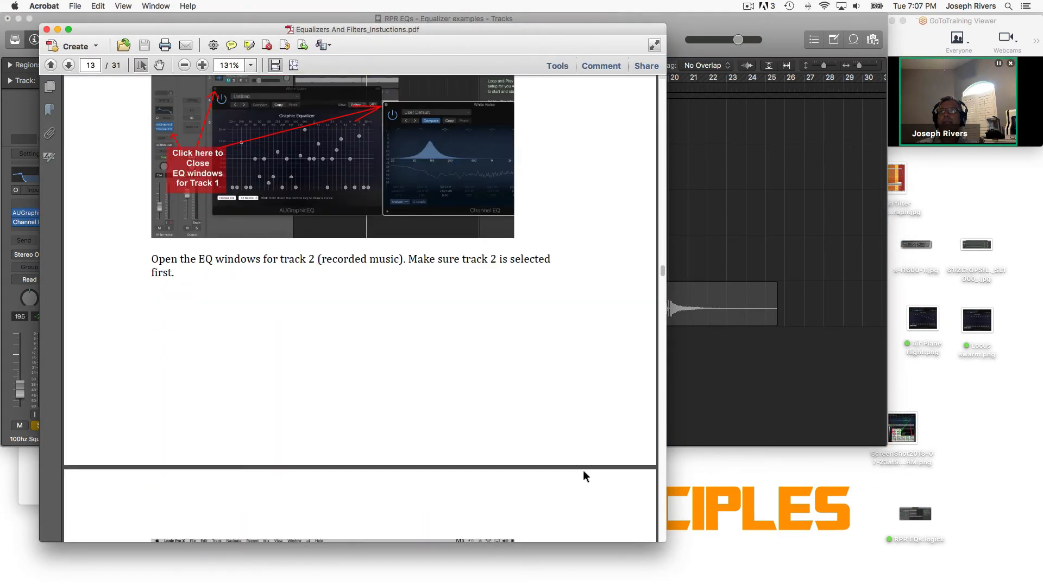
scroll(583, 472, "down", 20)
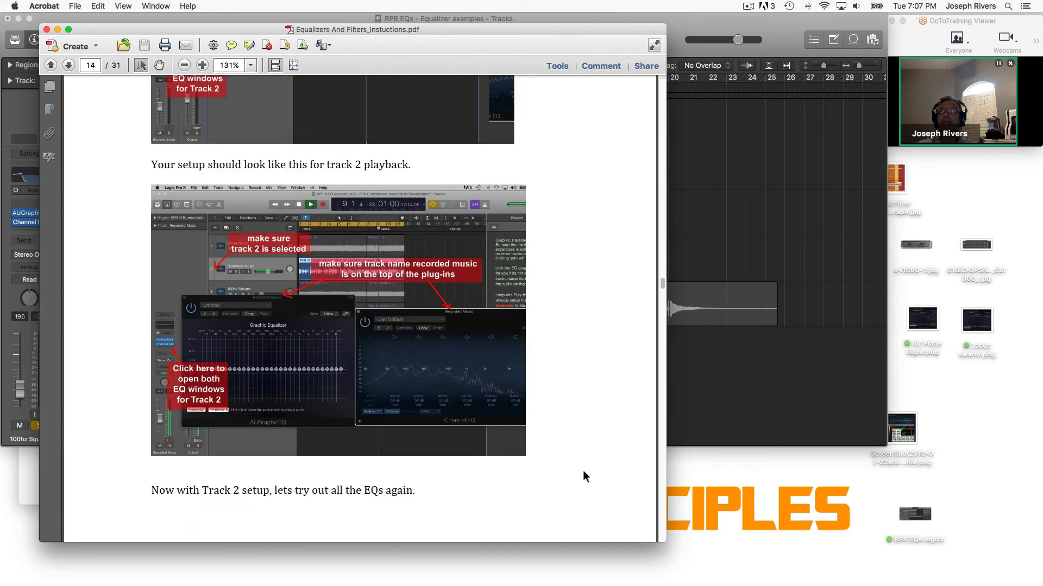
scroll(584, 471, "down", 18)
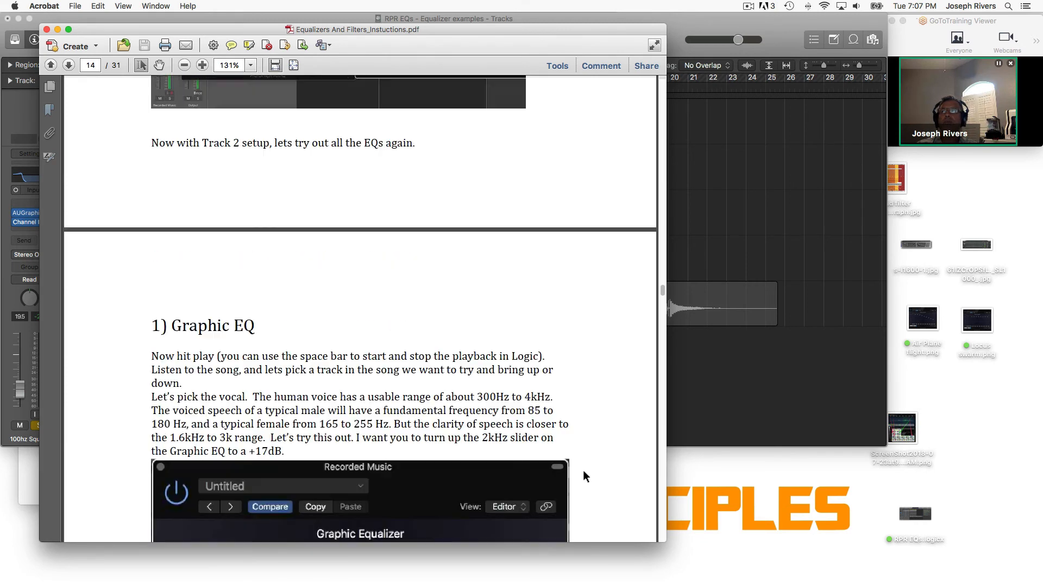
scroll(582, 470, "down", 7)
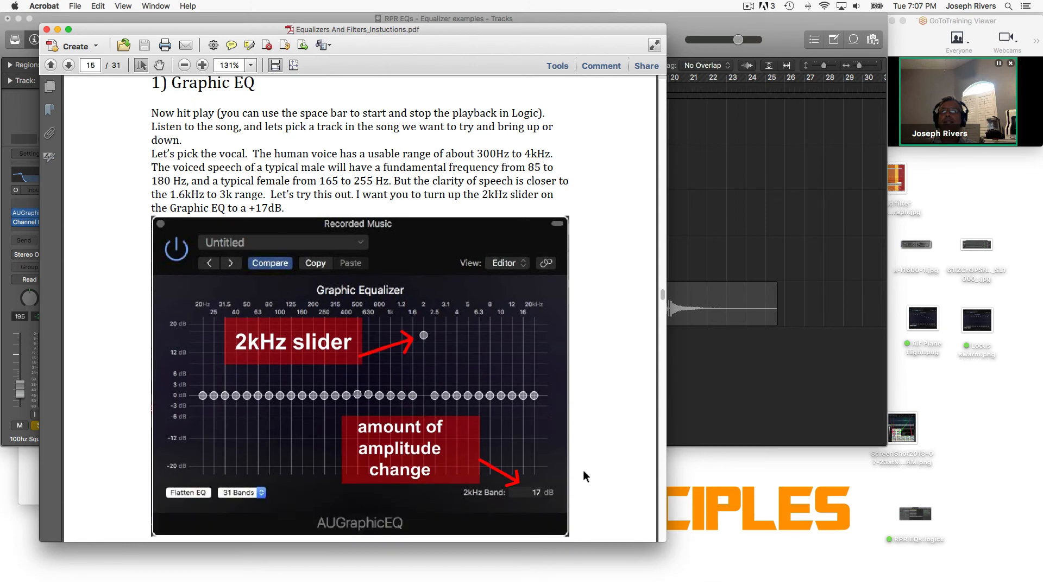
scroll(419, 271, "down", 8)
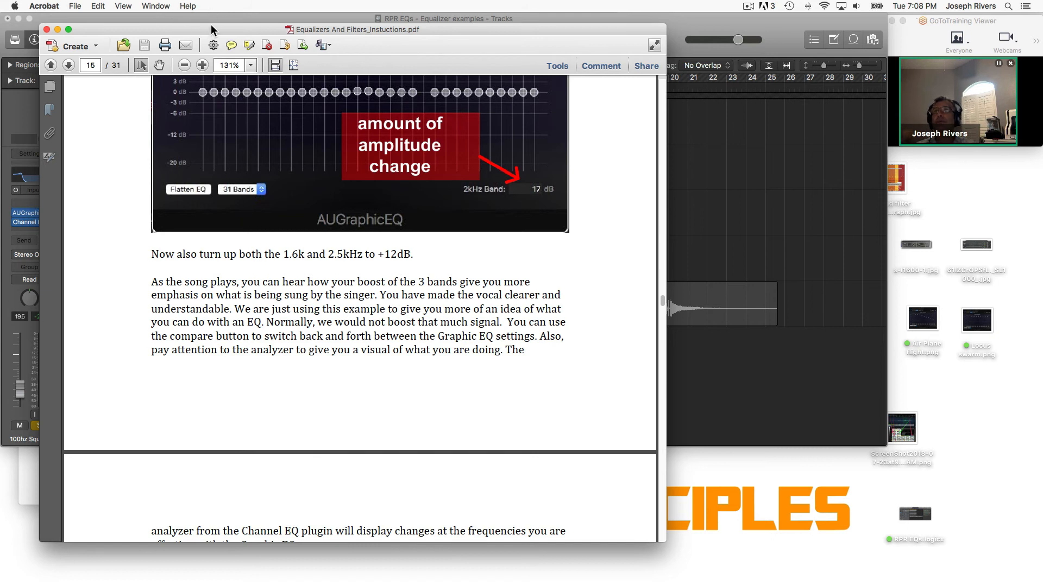
- Shift the instructions window aside, switch back to Logic Pro X, and un-solo the 100hz Square track
left_click_drag(211, 29, 280, 48)
left_click(176, 26)
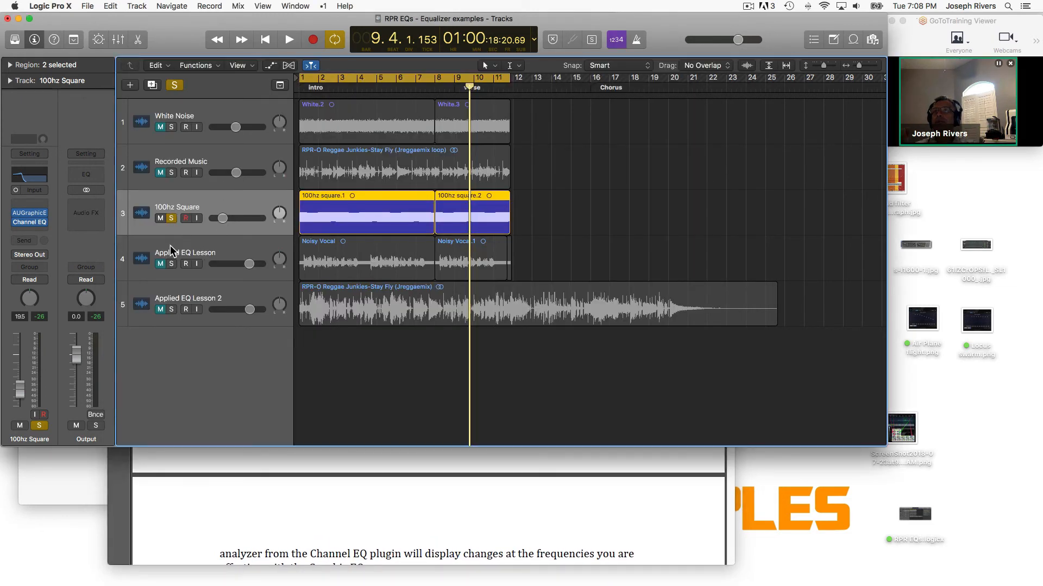
left_click(171, 217)
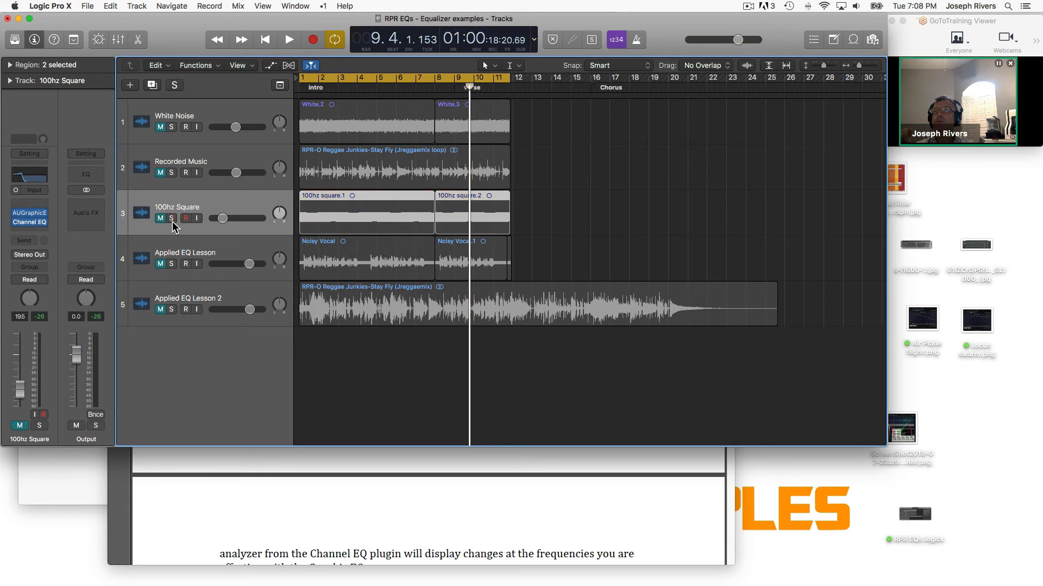
- Return to the instructions PDF in Acrobat and read from the Compare button explanation through the Parametric EQ section
left_click(302, 482)
scroll(363, 399, "down", 5)
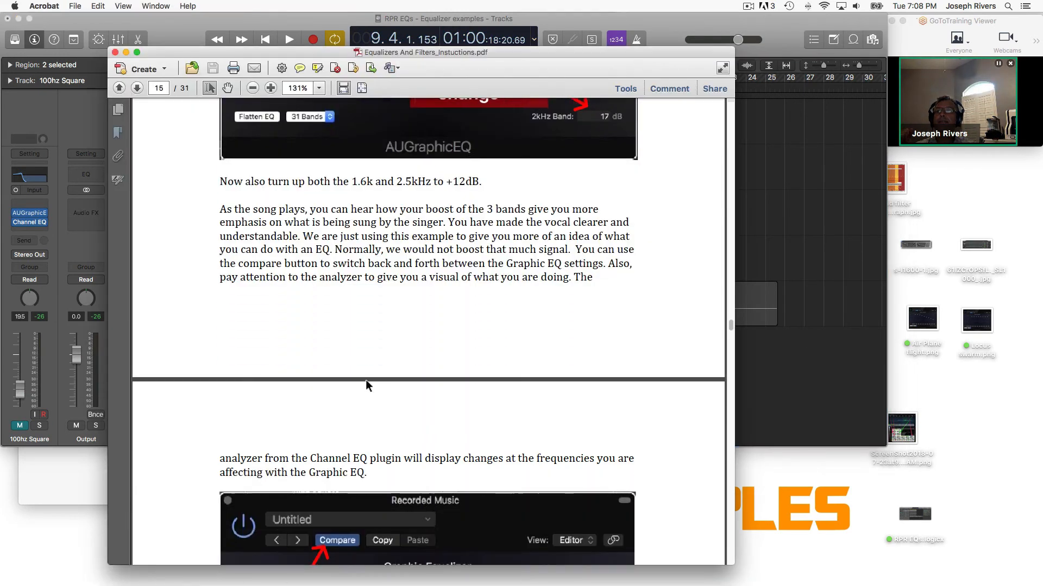
scroll(365, 380, "down", 5)
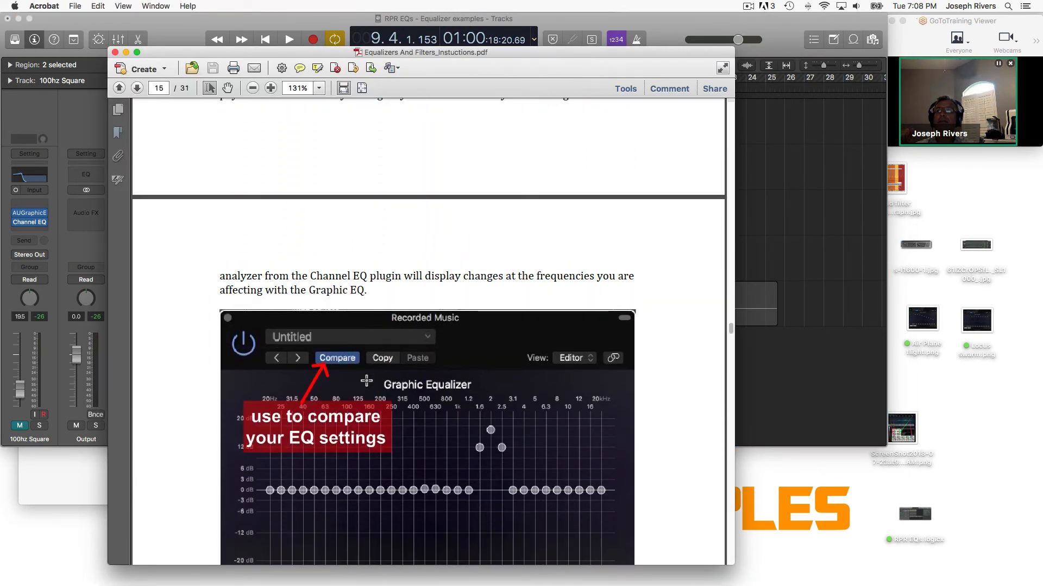
scroll(366, 381, "down", 10)
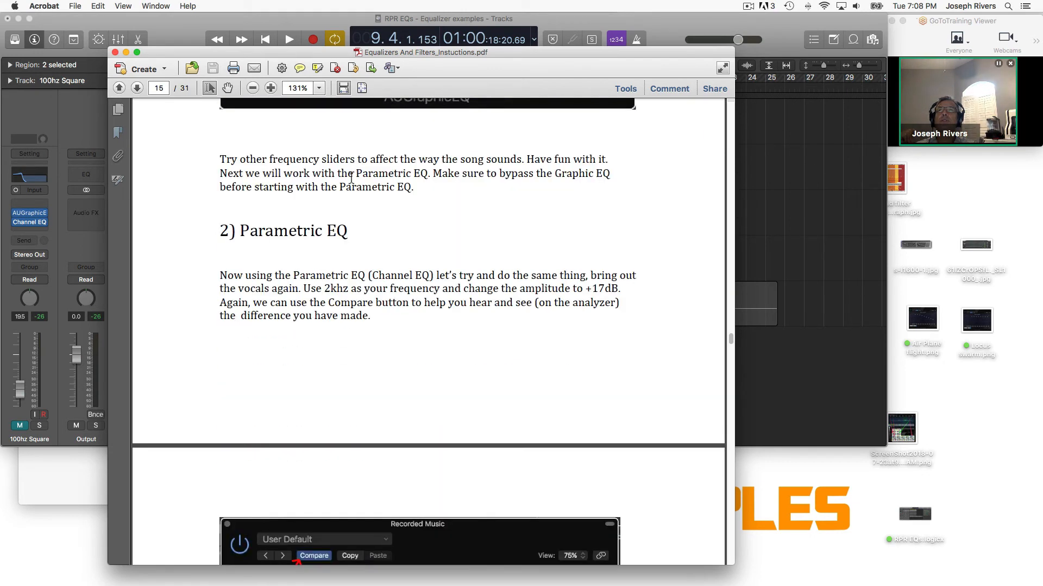
scroll(351, 178, "down", 17)
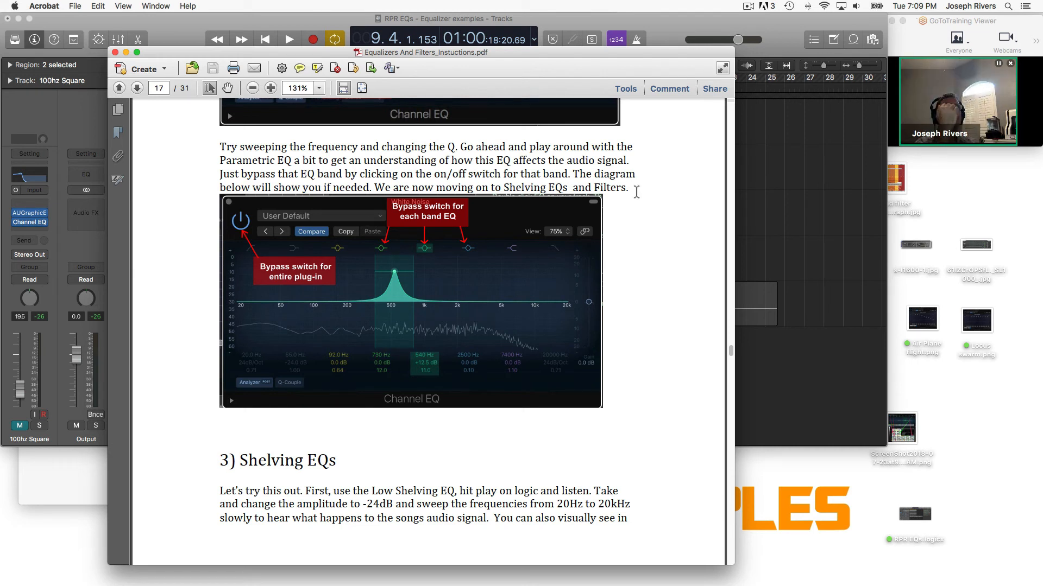
- Enlarge the GoToTraining Viewer webcam window over the document, shrink it again, and move it back beside the document
left_click_drag(1021, 20, 834, 19)
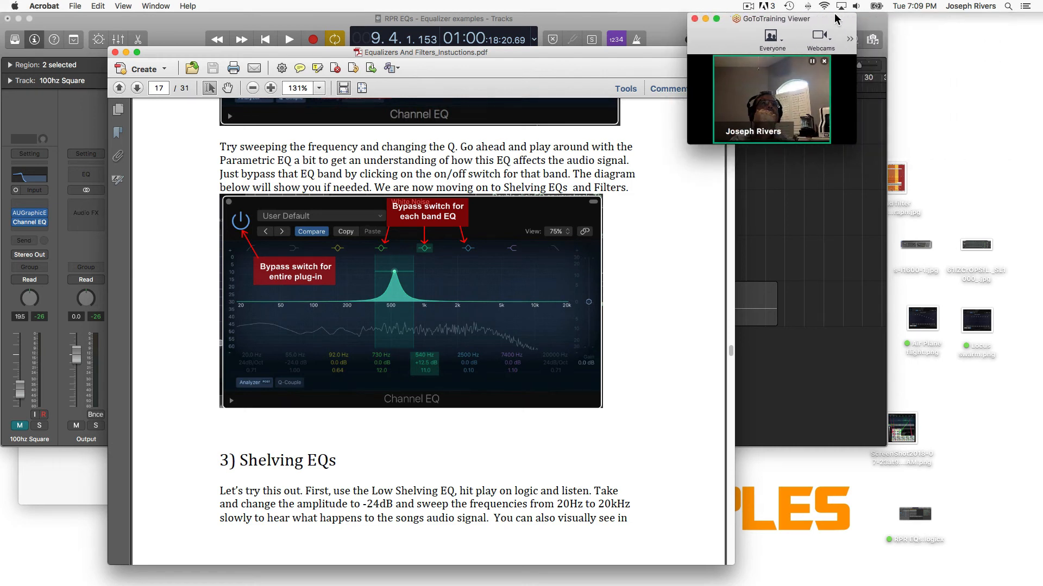
left_click_drag(851, 142, 932, 348)
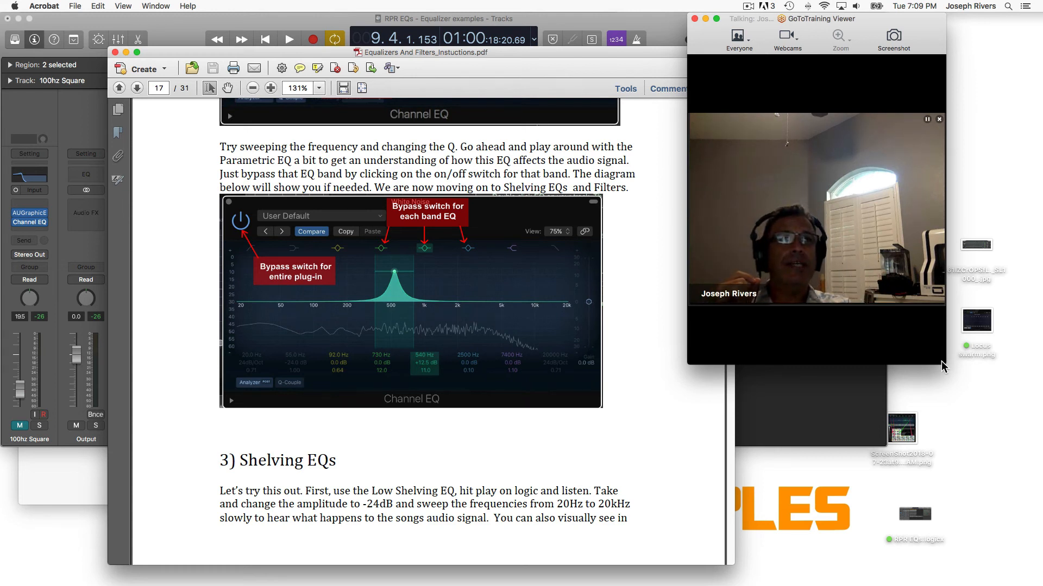
left_click_drag(940, 361, 806, 154)
left_click_drag(737, 42, 937, 43)
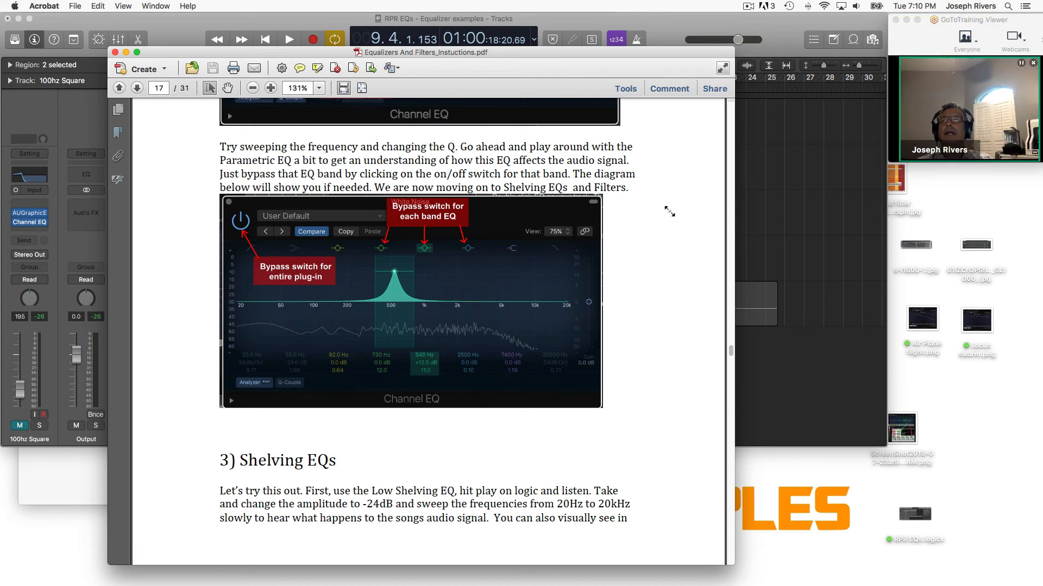
- Read the Shelving EQs, HPF and LPF sections of the instructions, continuing to the Track 3 (100Hz Square wave) setup
scroll(672, 217, "down", 3)
scroll(666, 226, "down", 10)
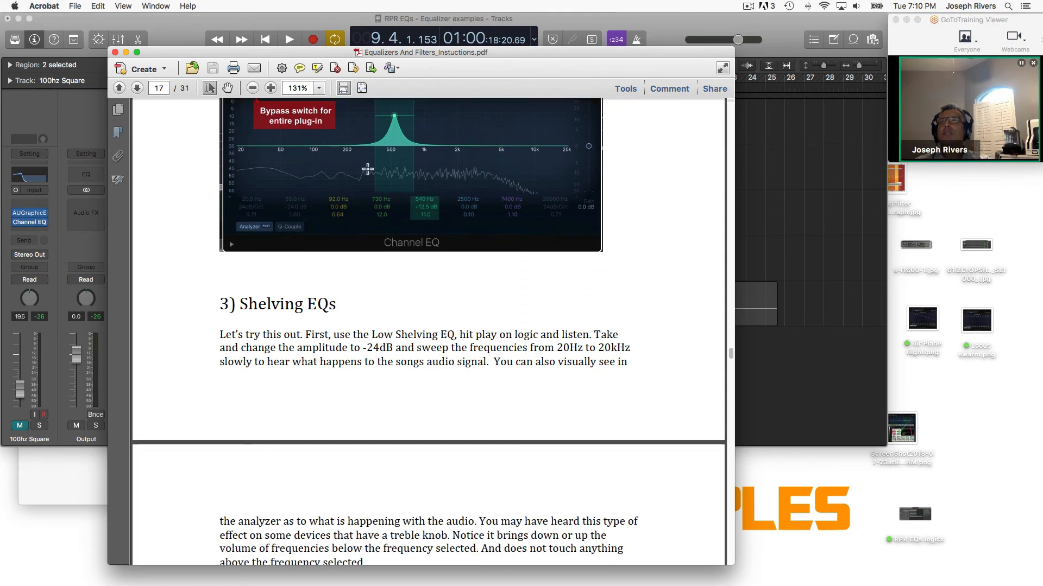
scroll(409, 203, "down", 6)
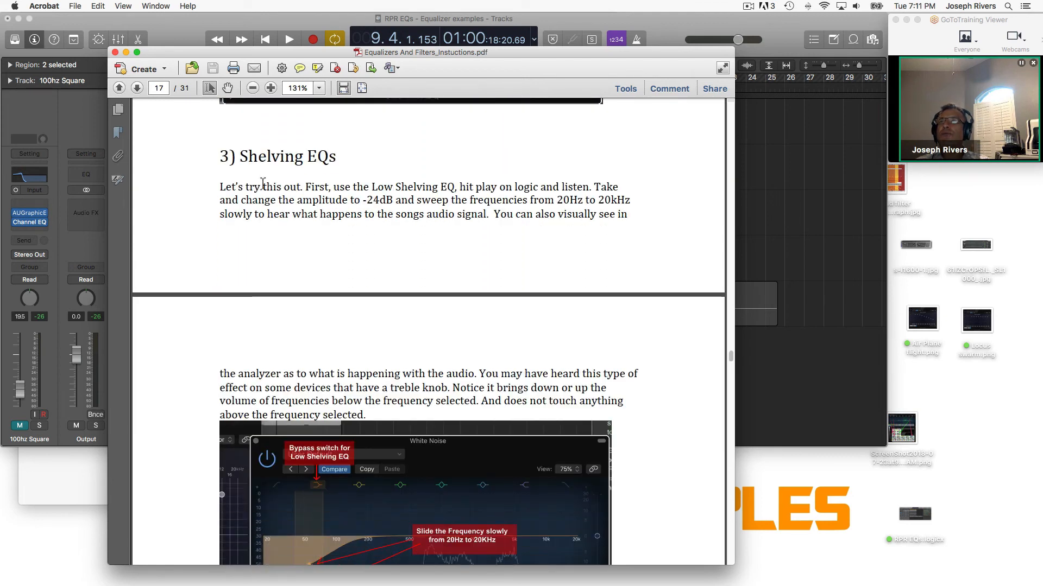
scroll(423, 203, "down", 20)
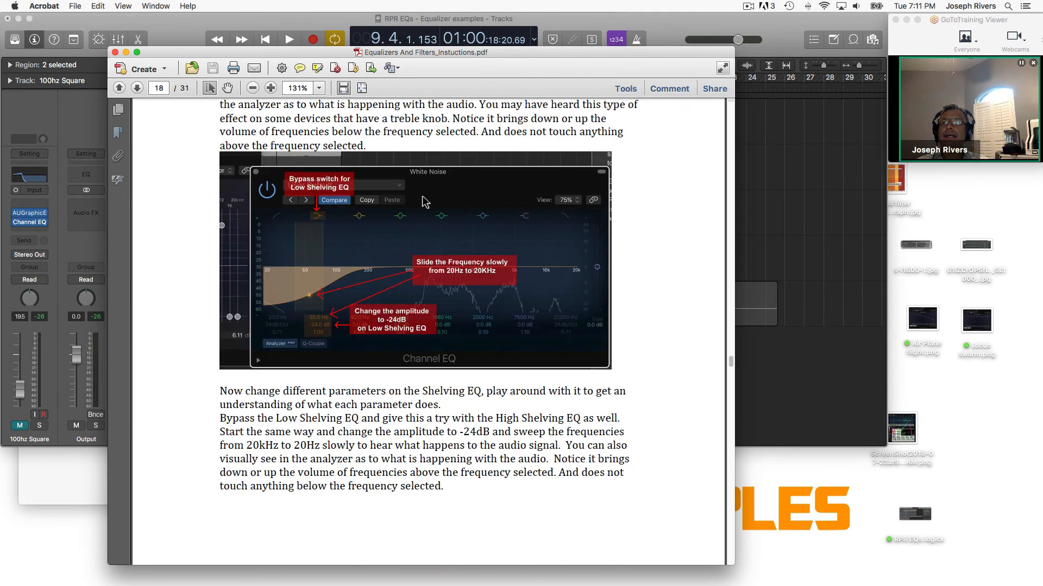
scroll(423, 196, "down", 20)
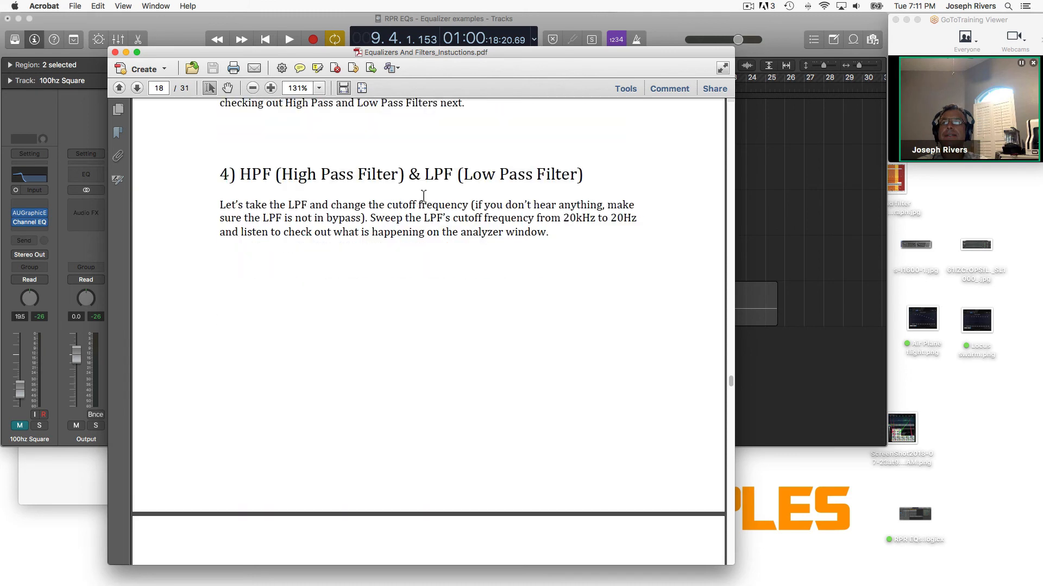
scroll(424, 197, "down", 20)
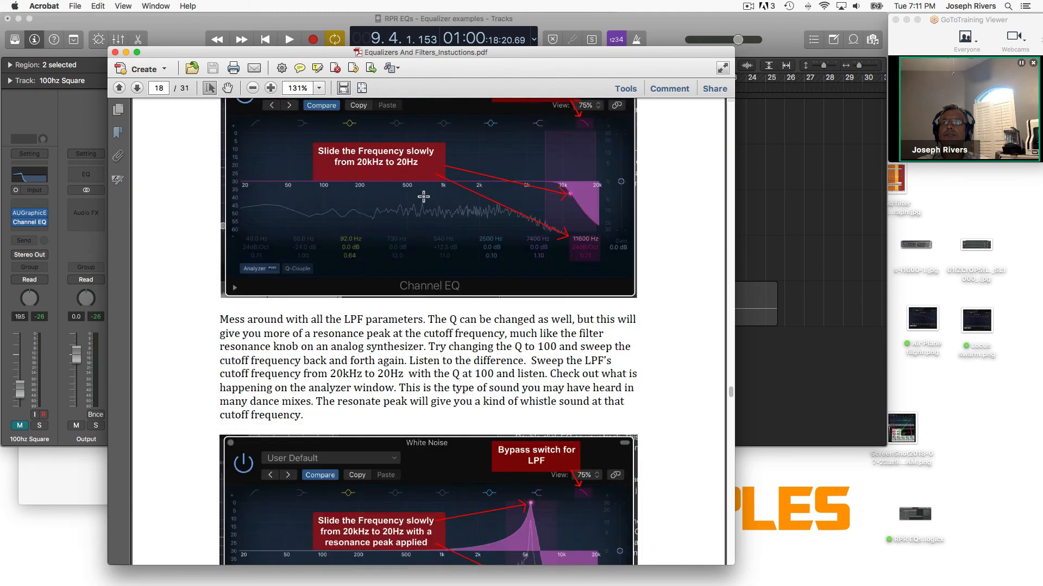
scroll(424, 201, "down", 20)
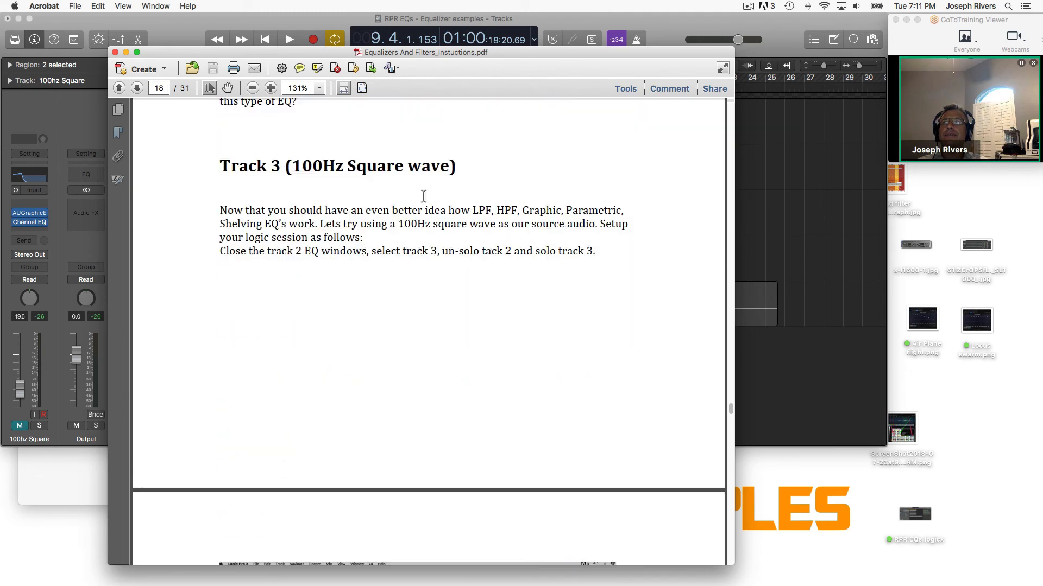
scroll(424, 201, "down", 20)
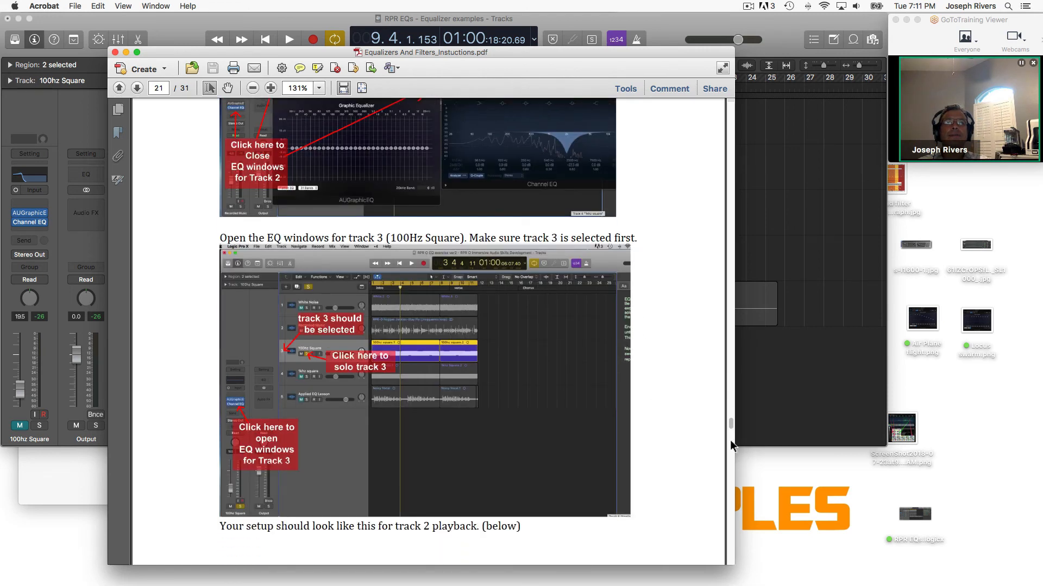
scroll(730, 440, "down", 1)
scroll(730, 454, "down", 1)
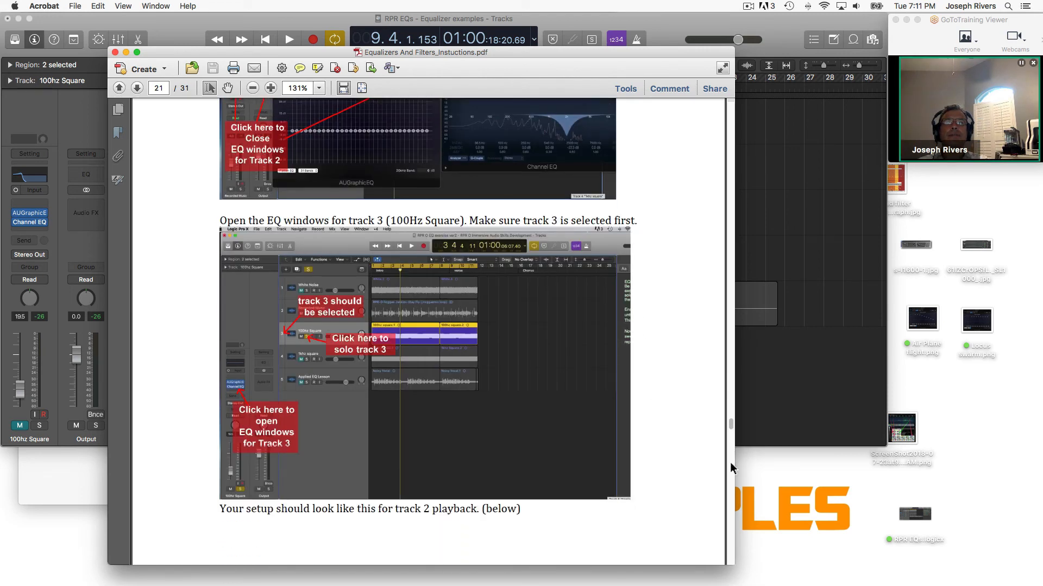
scroll(730, 434, "down", 1)
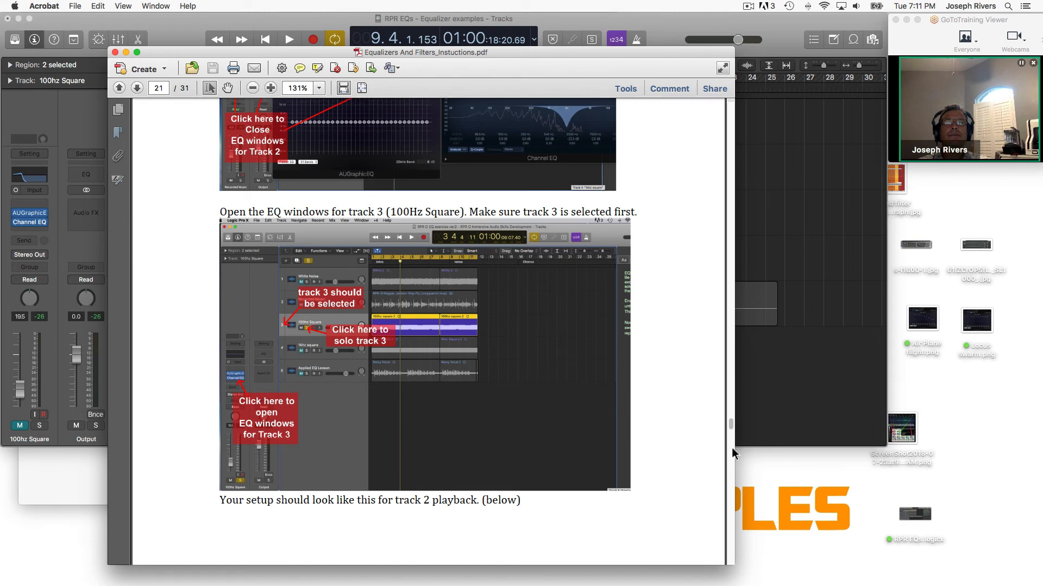
- Skim the instructions from the Track 3 setup through the Track 4 and Track 5 lessons to the section on bouncing down the audio
scroll(733, 459, "down", 1)
scroll(657, 474, "down", 6)
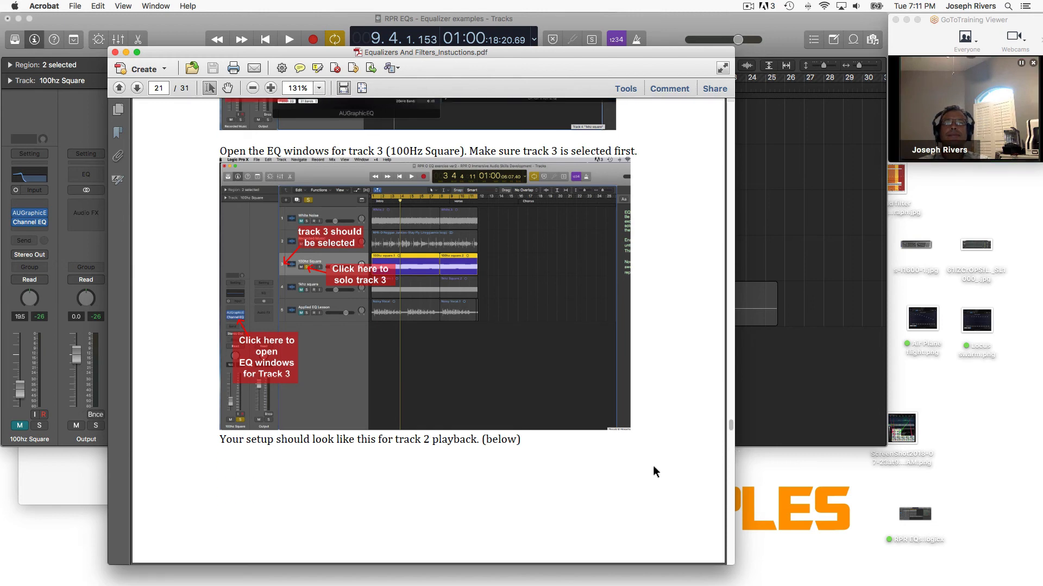
scroll(654, 467, "down", 15)
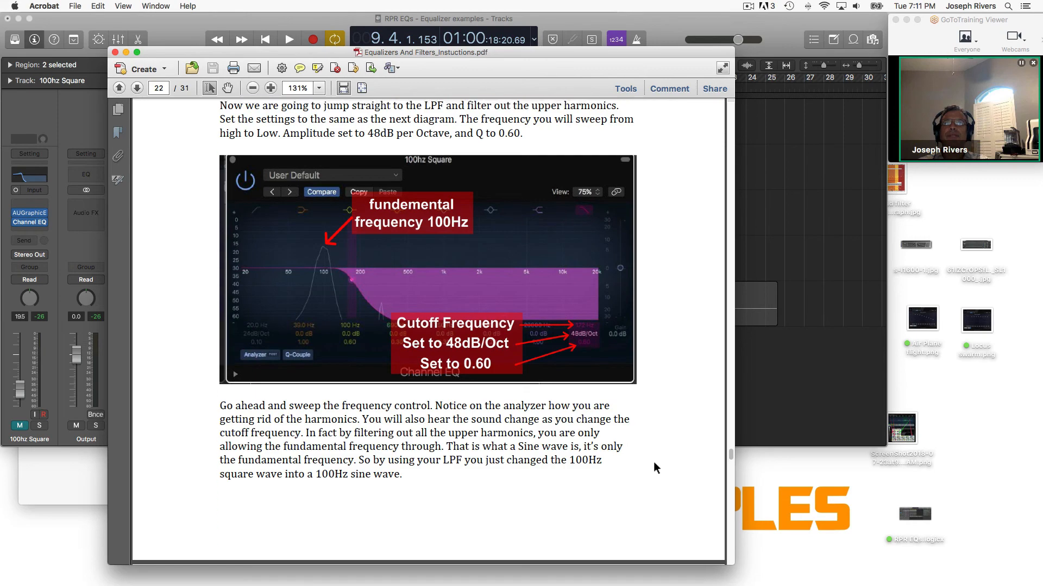
scroll(654, 464, "down", 20)
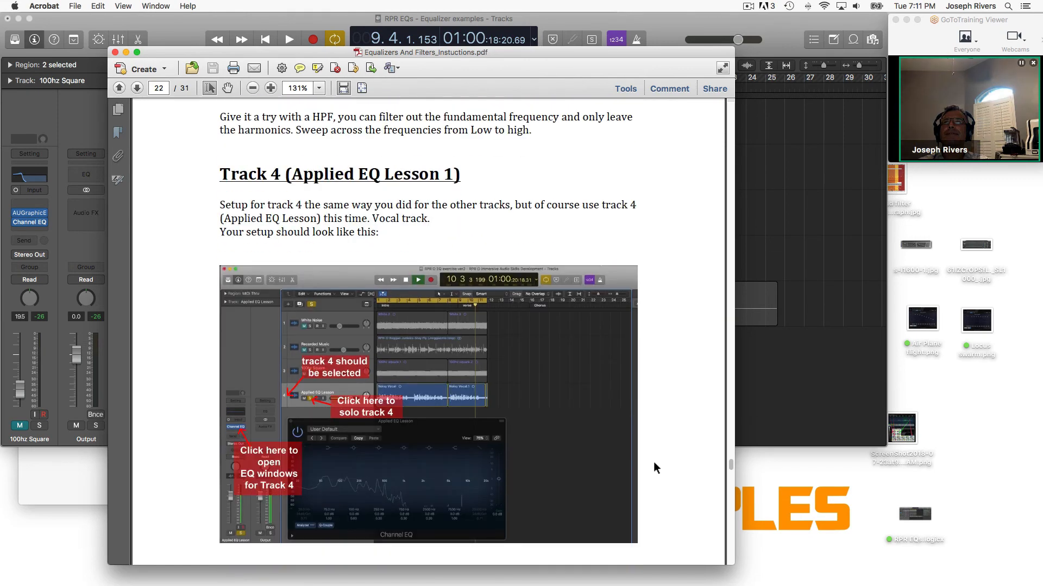
scroll(653, 461, "down", 20)
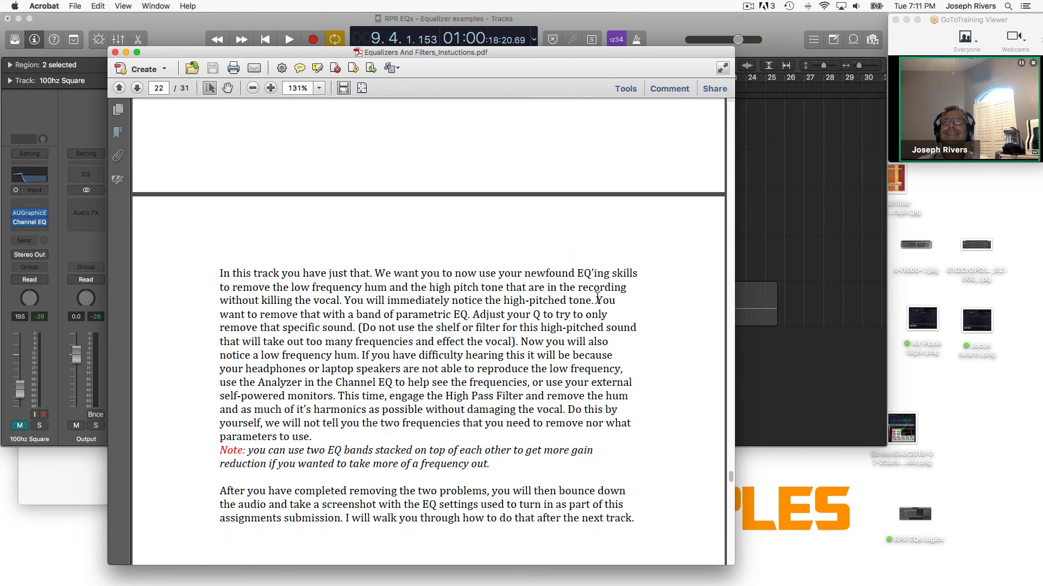
scroll(597, 297, "down", 20)
- Go back through the Track 5 lesson to the Track 4 (Applied EQ Lesson 1) heading and its setup diagram
scroll(597, 297, "up", 10)
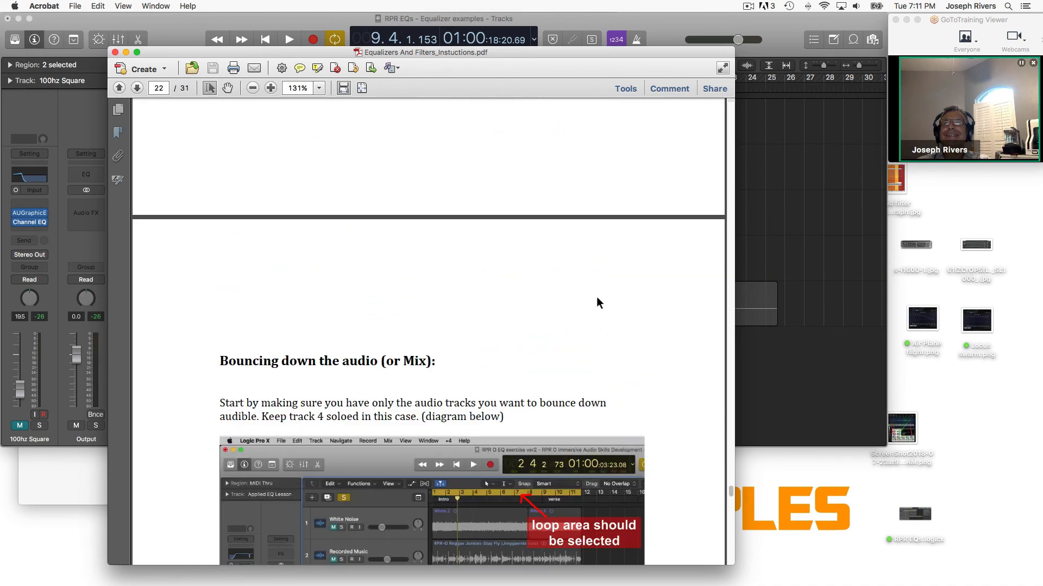
scroll(597, 299, "up", 12)
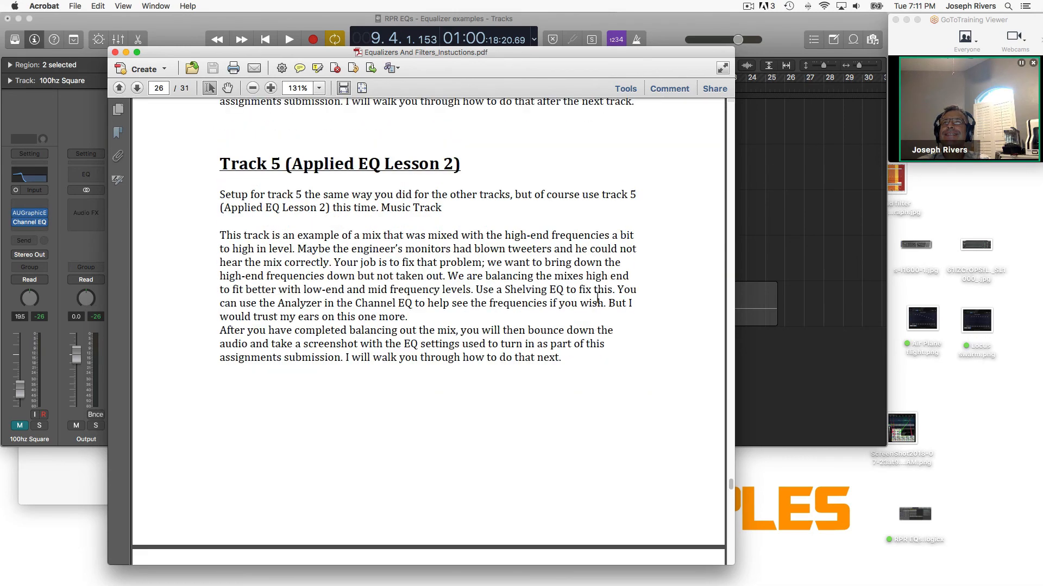
scroll(597, 297, "up", 10)
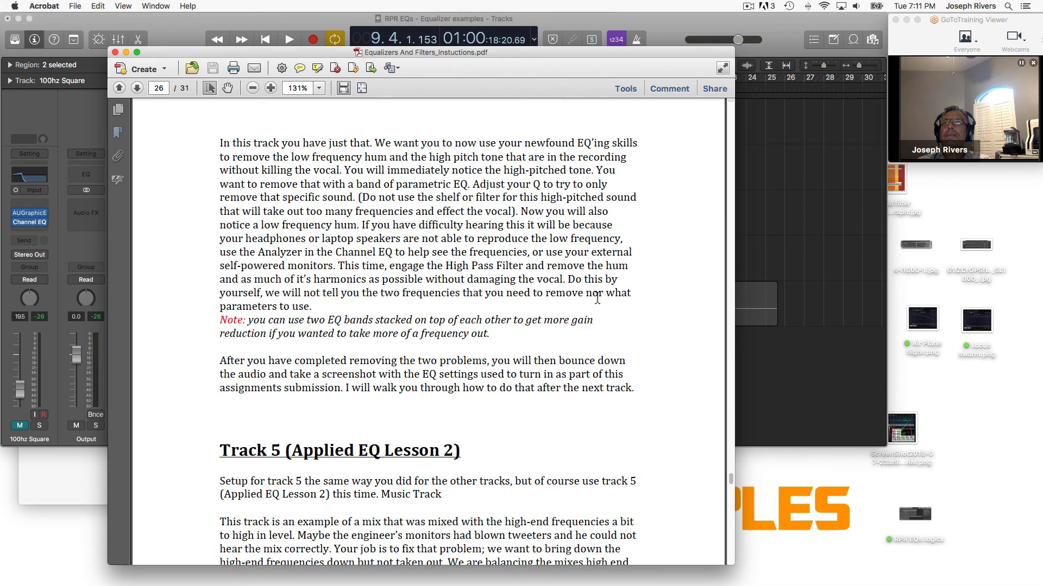
scroll(598, 297, "up", 12)
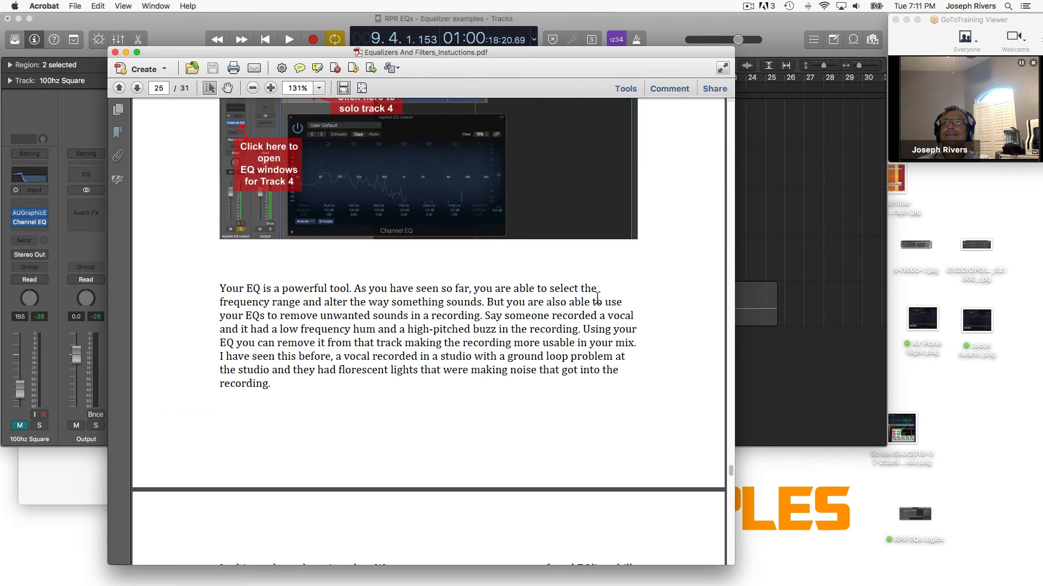
scroll(598, 298, "up", 12)
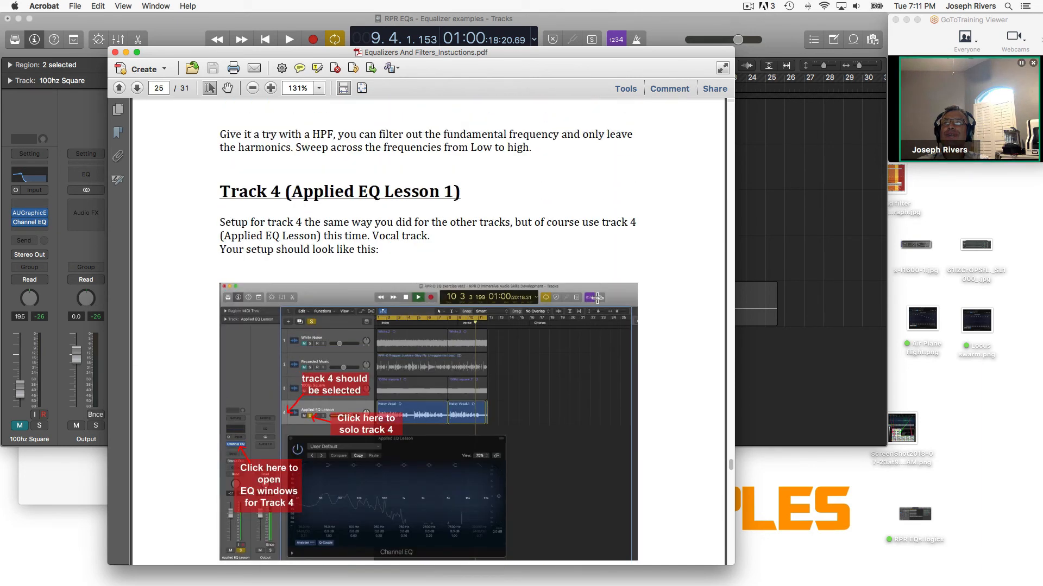
scroll(597, 298, "down", 2)
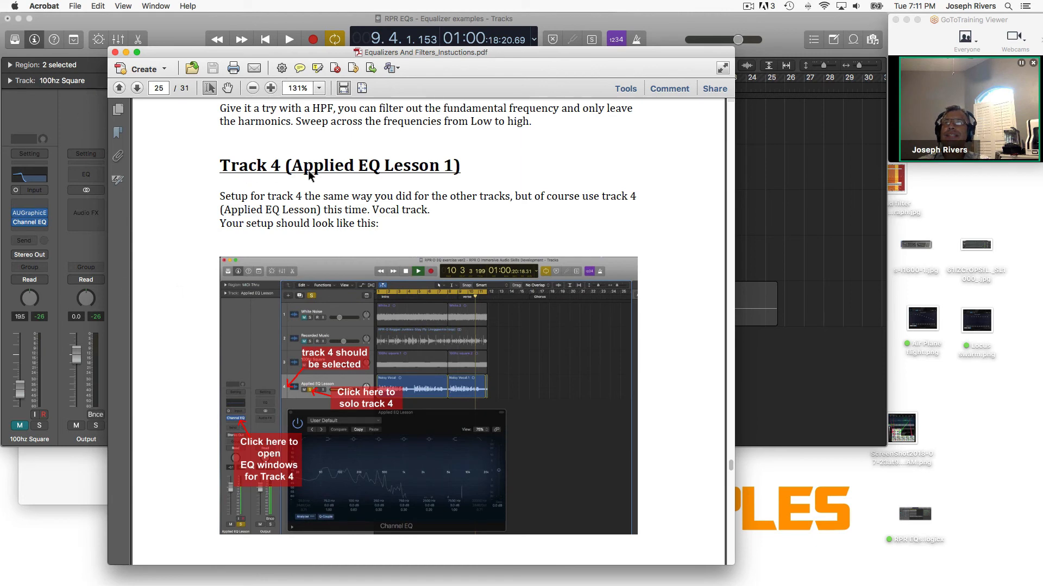
- Switch to Logic Pro X, solo the Applied EQ Lesson track, and play it from the beginning of the project to hear the noise
left_click(82, 109)
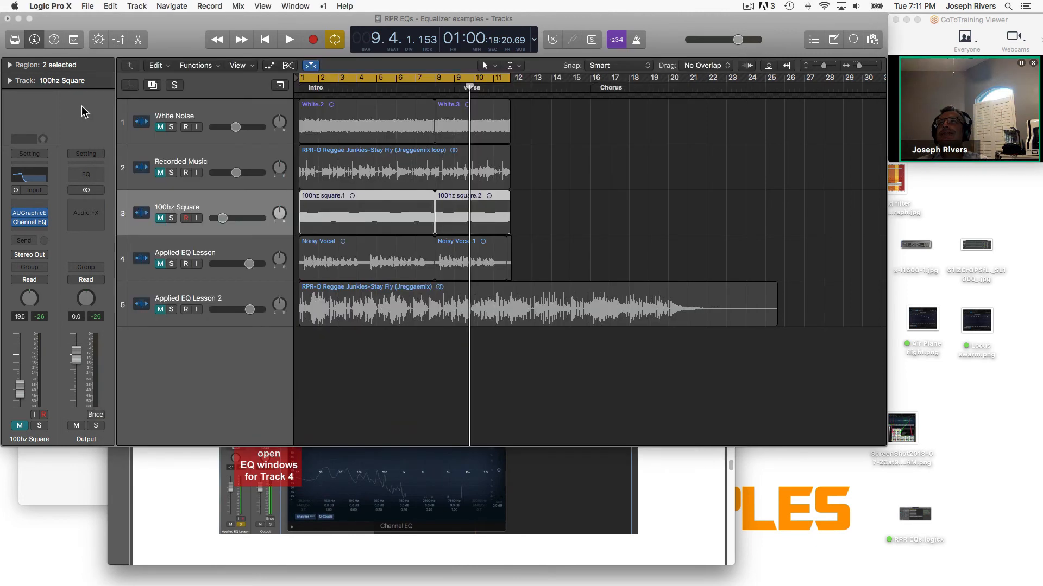
left_click(213, 254)
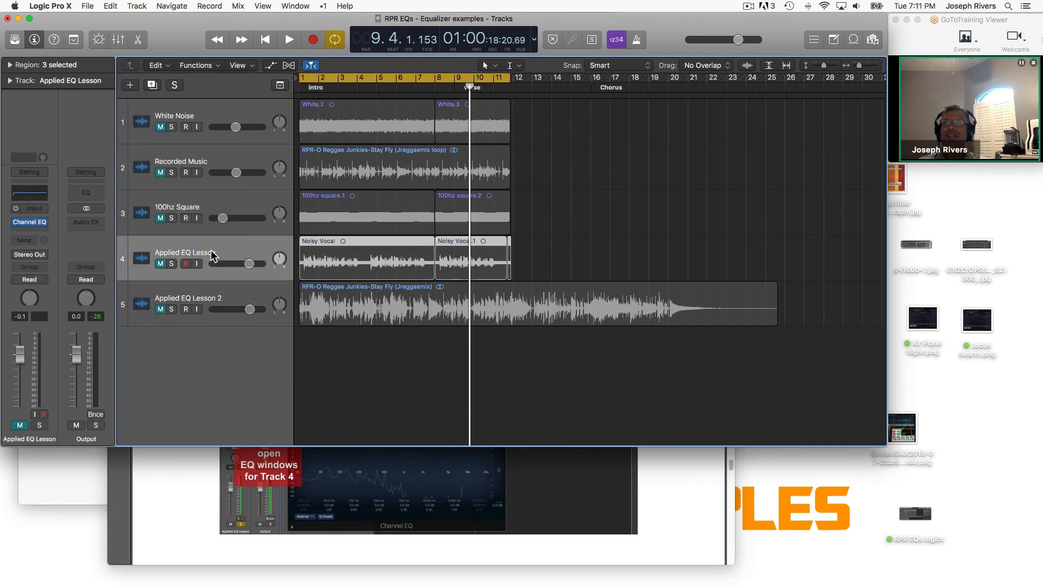
left_click(171, 264)
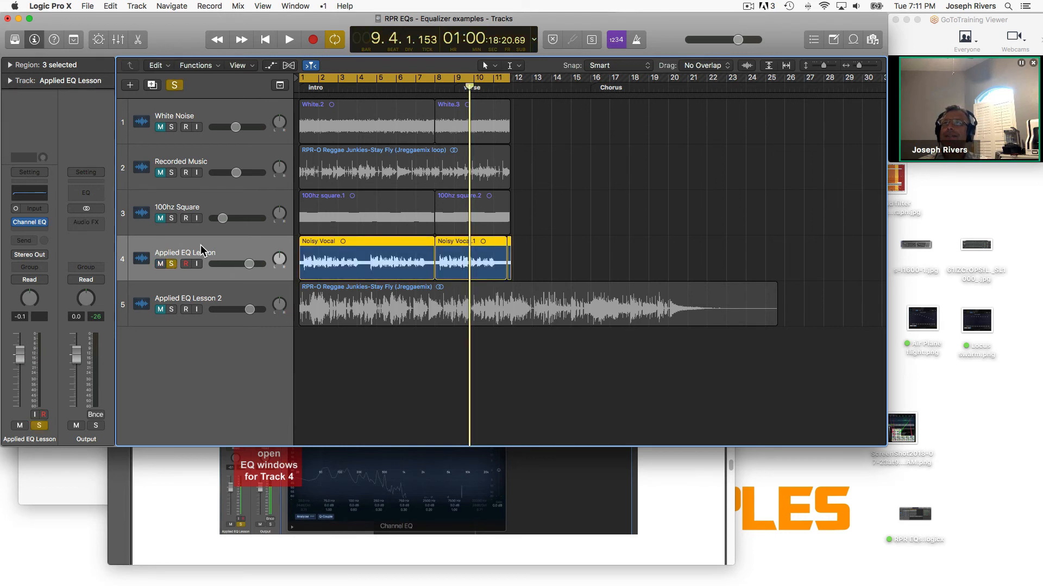
key("Return")
key("space")
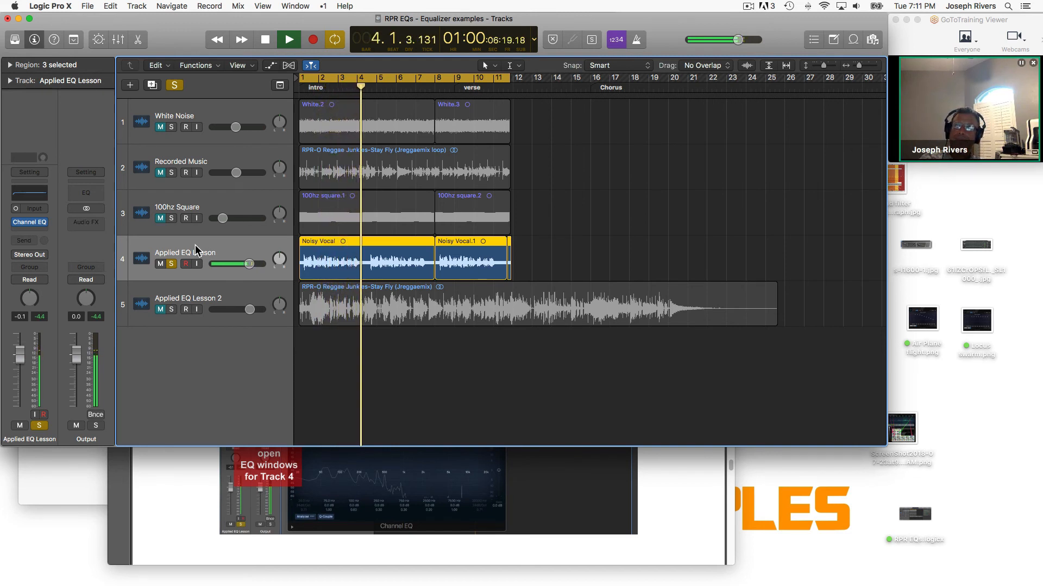
key("space")
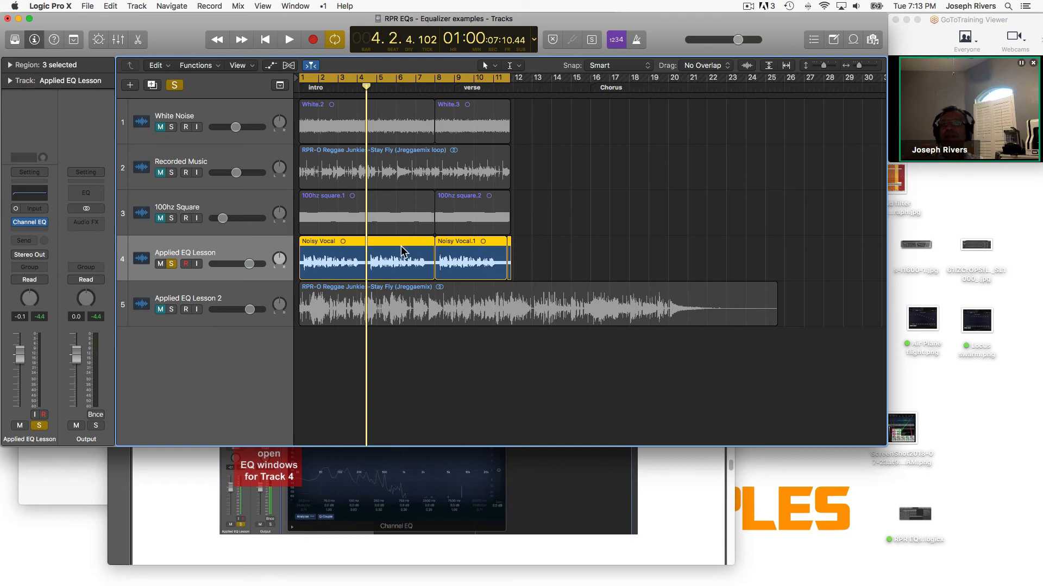
- Return to the instructions PDF in Acrobat and read the Track 4 lesson on removing the low hum and high-pitched tone
left_click(187, 491)
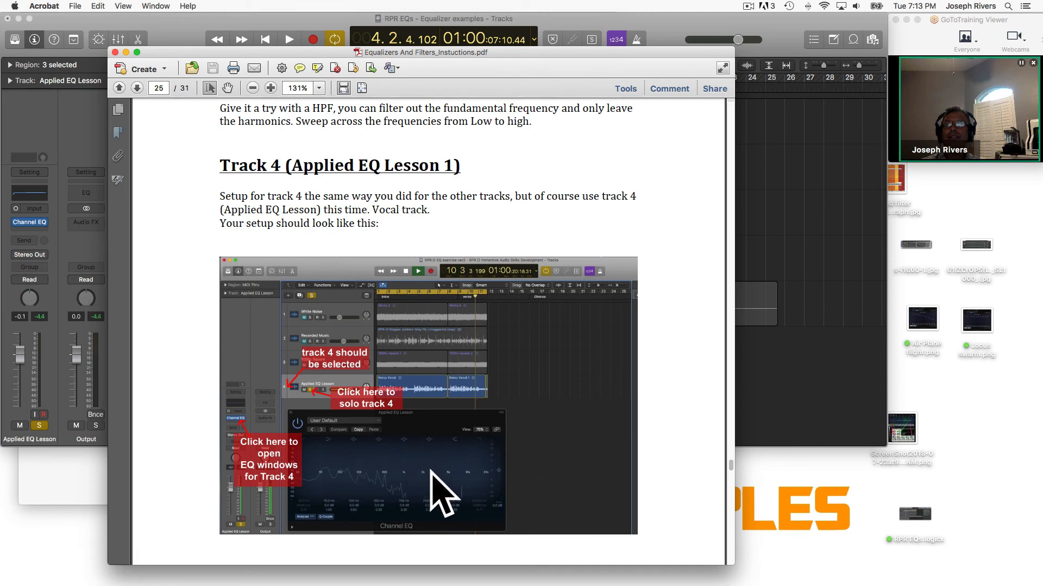
scroll(553, 416, "down", 5)
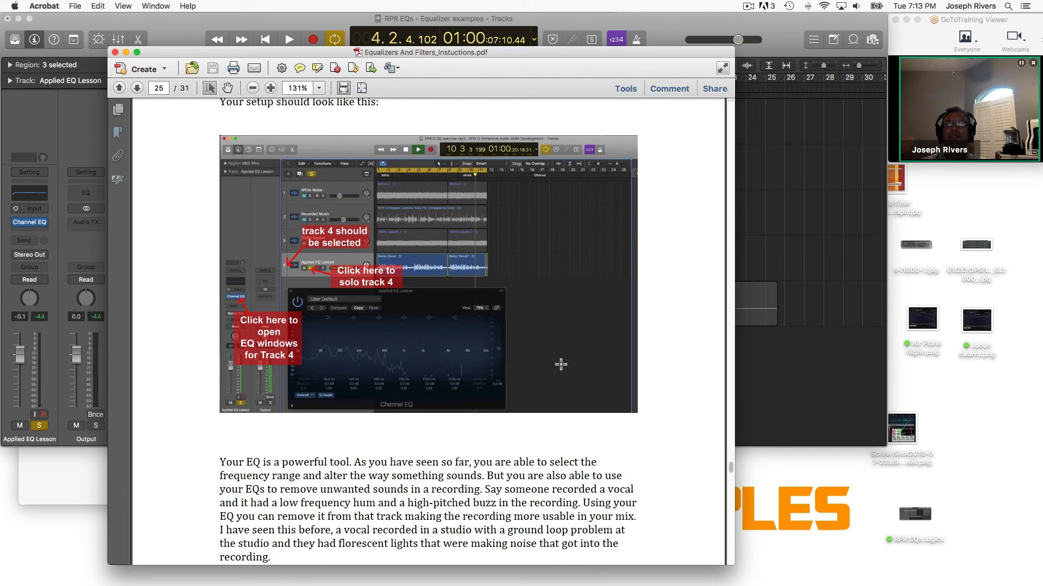
scroll(560, 366, "down", 8)
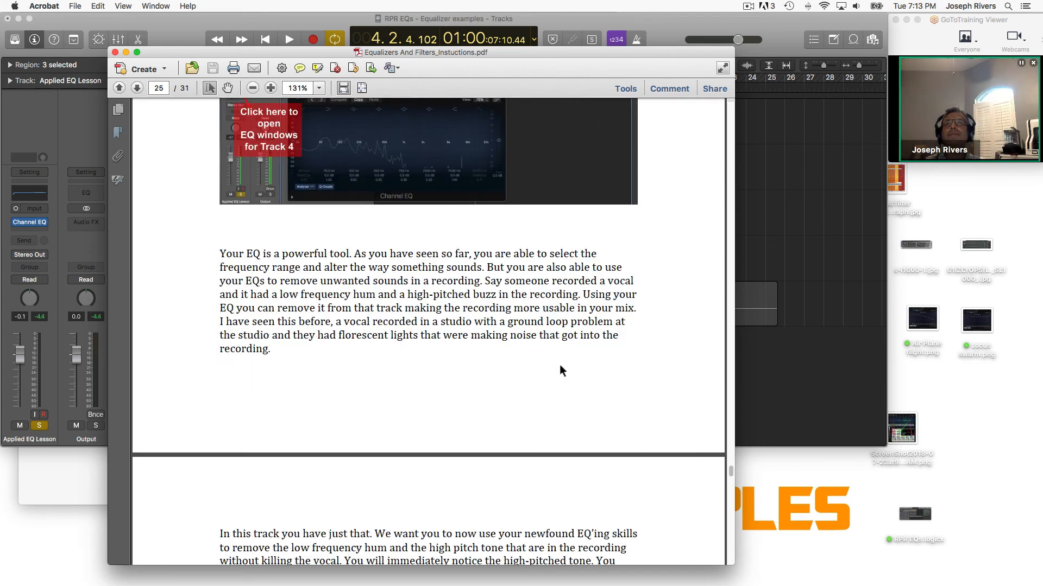
scroll(561, 369, "down", 5)
scroll(534, 404, "down", 5)
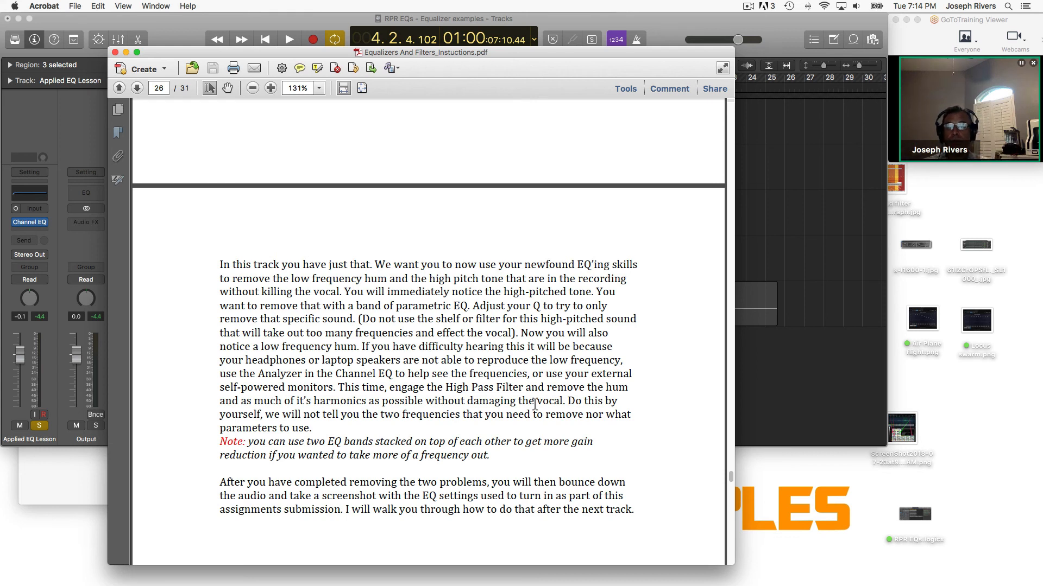
scroll(540, 369, "down", 5)
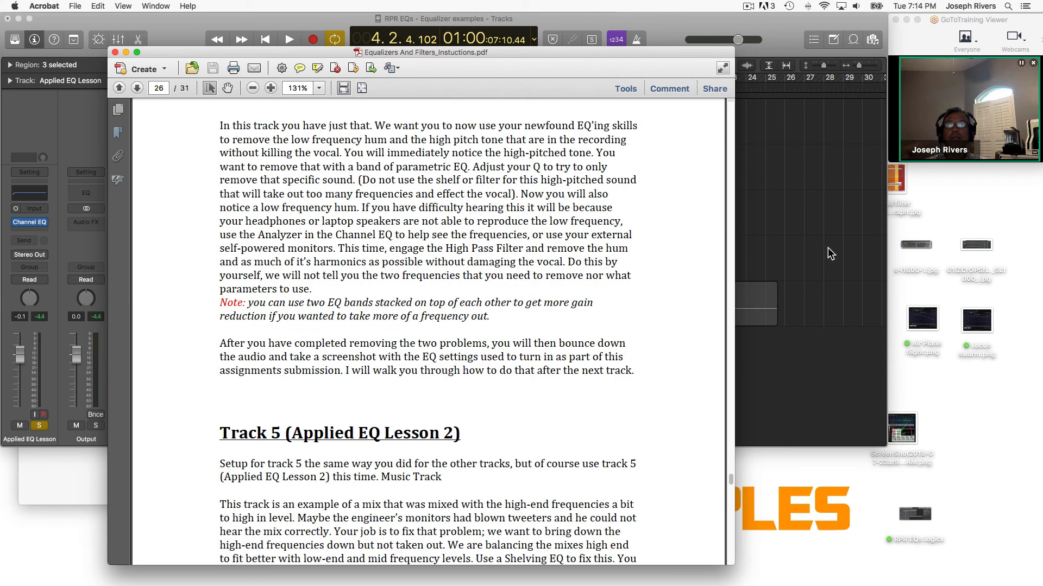
scroll(565, 366, "up", 10)
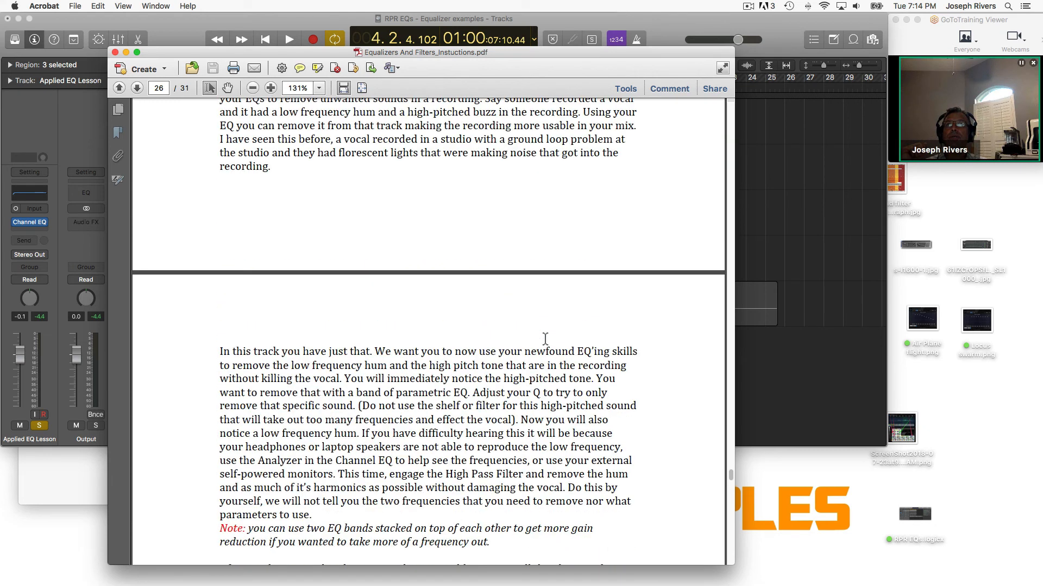
scroll(545, 343, "up", 7)
scroll(544, 341, "up", 3)
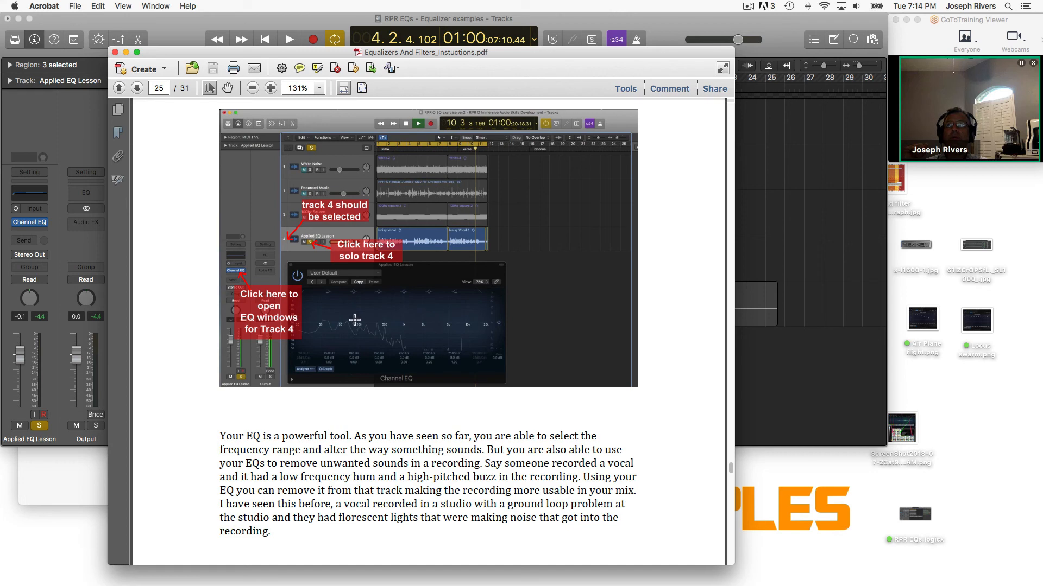
scroll(529, 391, "down", 5)
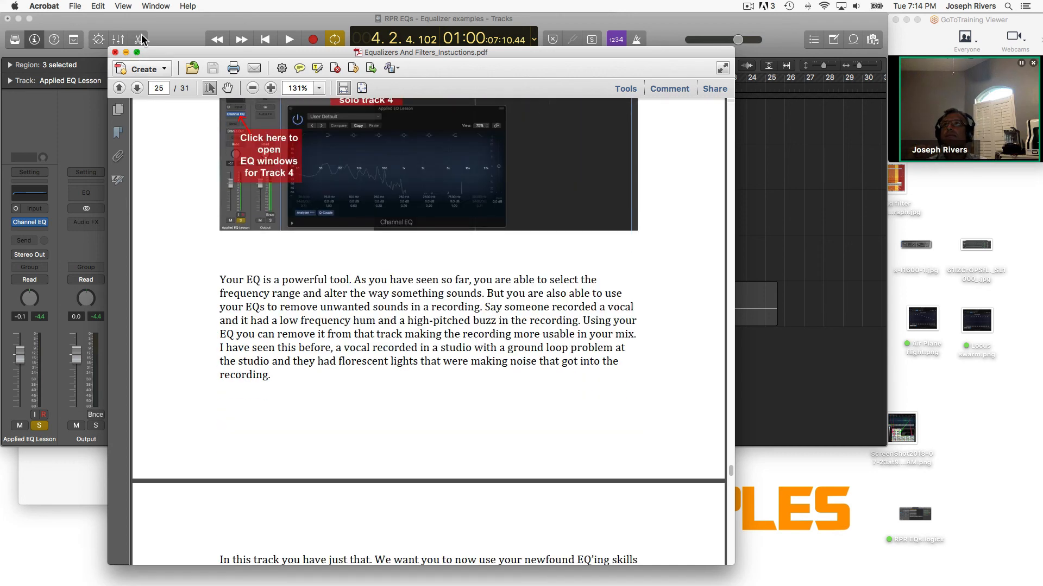
- Switch to Logic Pro X, open the Channel EQ of the Applied EQ Lesson track, and move its window clear of the track headers
left_click(165, 17)
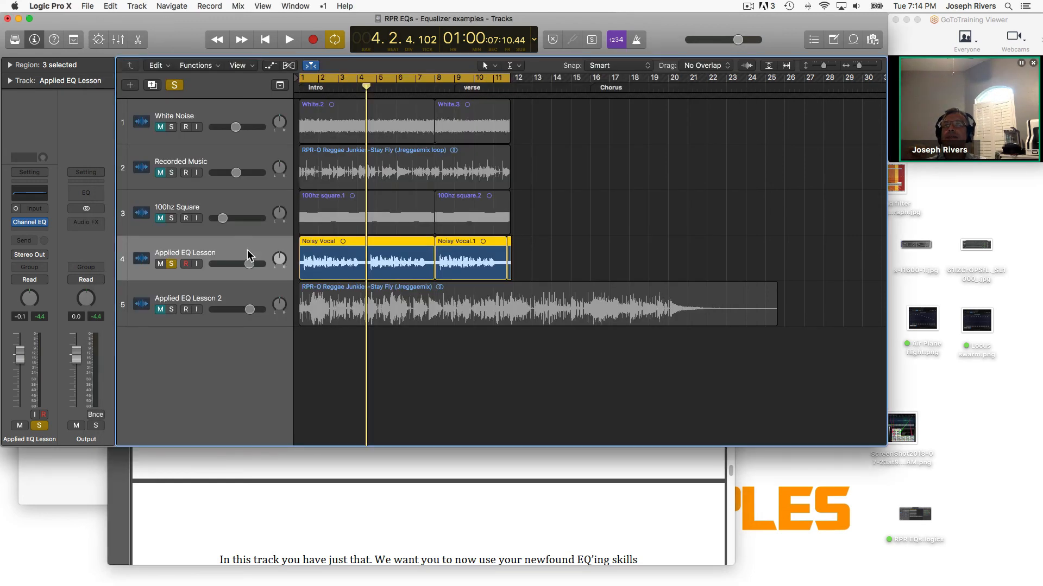
left_click(30, 223)
left_click_drag(278, 32, 789, 284)
- Shape the vocal's EQ: boost the 830 Hz band by 20.5 dB, cut 5900 Hz by 18.5 dB, and raise the low shelf 18.5 dB at 64 Hz
left_click_drag(726, 391, 730, 350)
left_click_drag(846, 391, 832, 433)
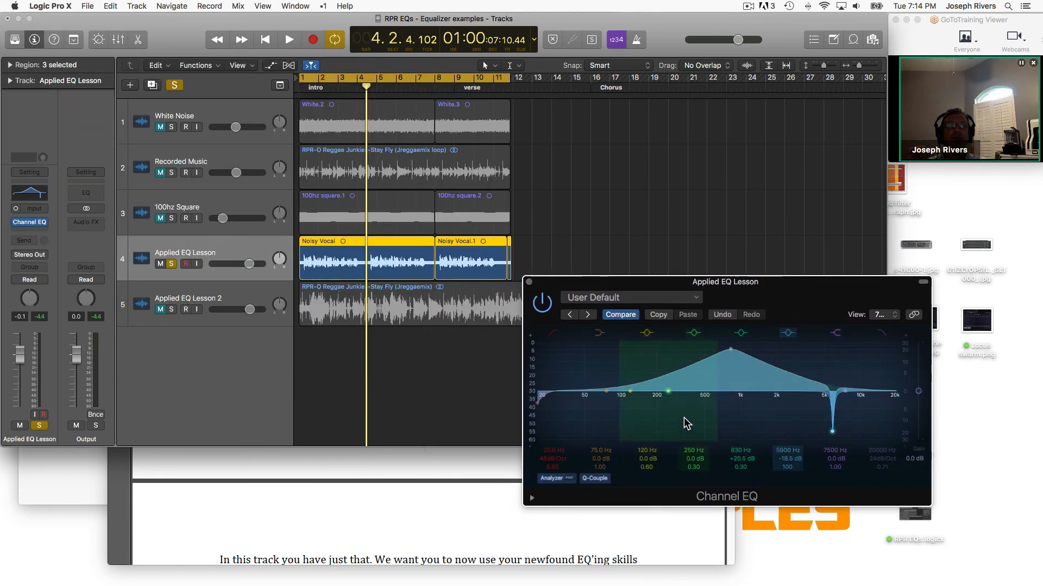
left_click_drag(605, 391, 598, 363)
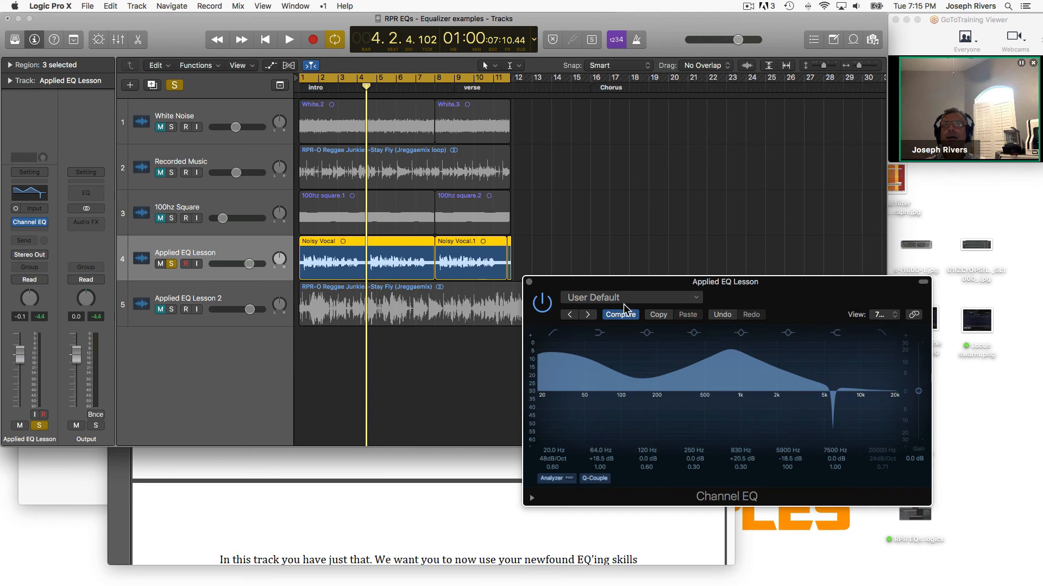
- Select the Noisy Vocal and Noisy Vocal.1 regions together on the Applied EQ Lesson track
left_click(88, 6)
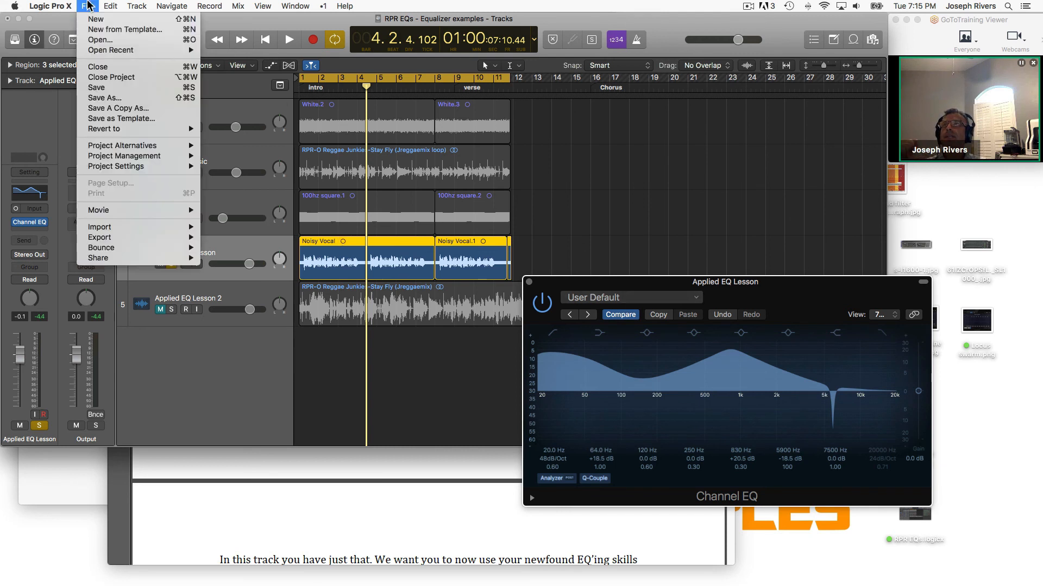
left_click(88, 6)
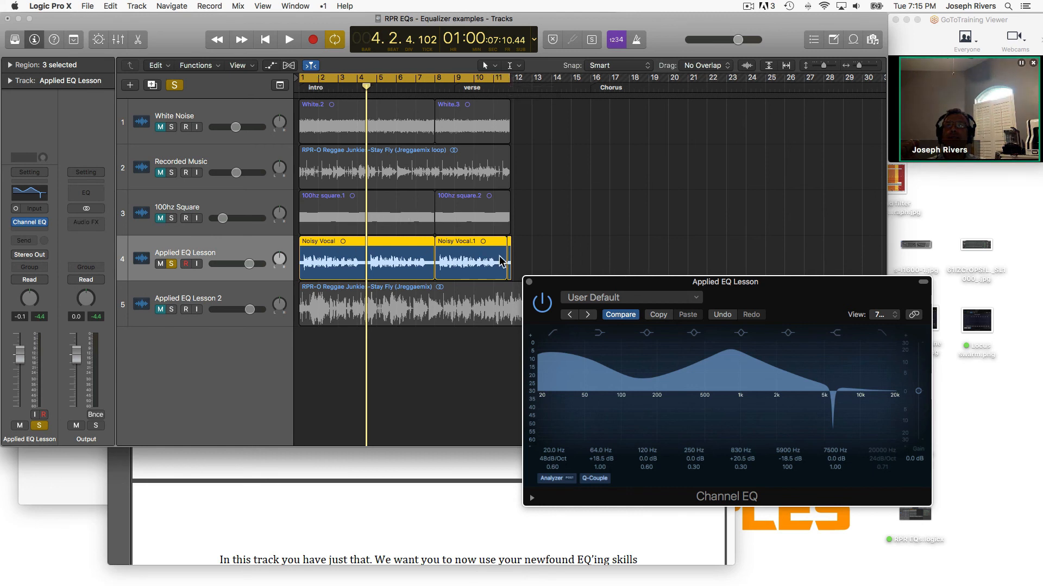
left_click(413, 298)
left_click(392, 240)
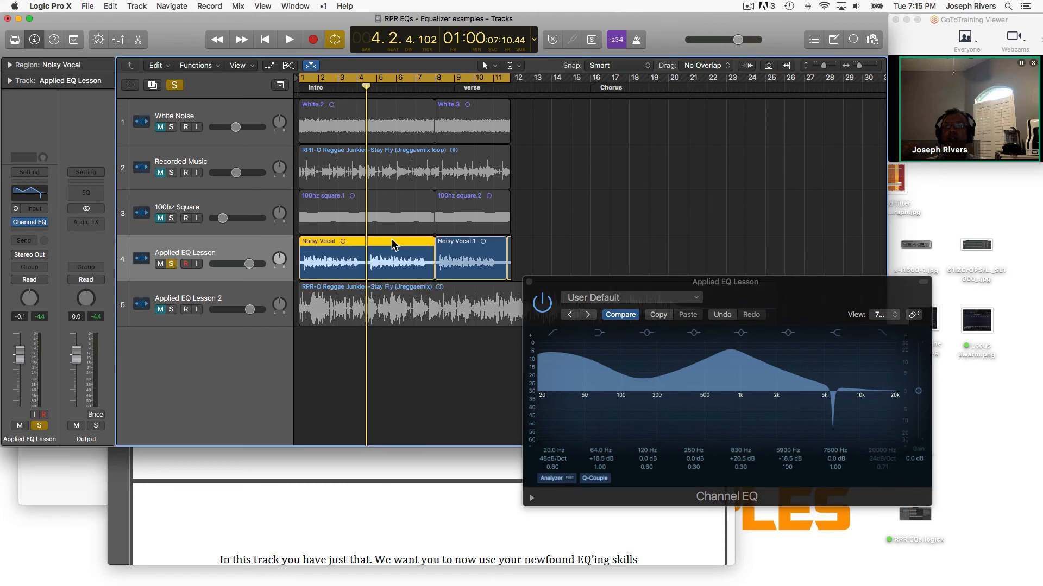
left_click(476, 247, "shift")
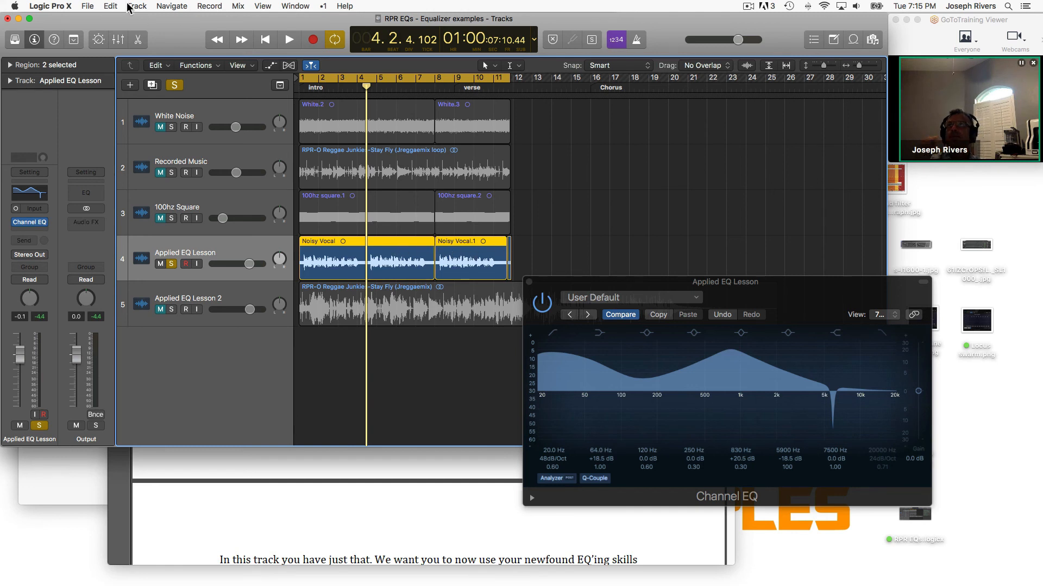
- Look over the available Bounce commands and dismiss them without choosing one
left_click(90, 7)
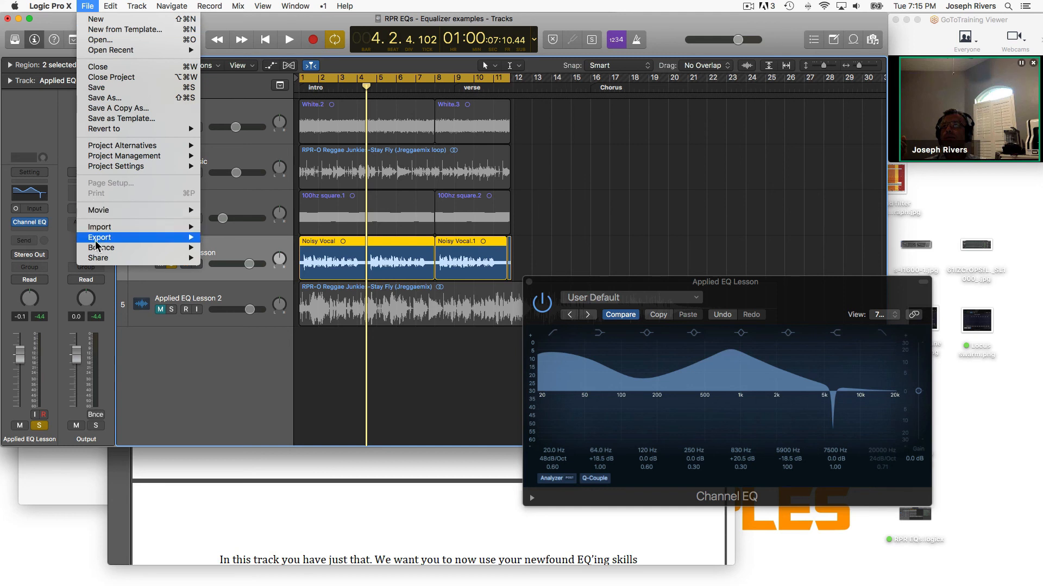
mouse_move(95, 251)
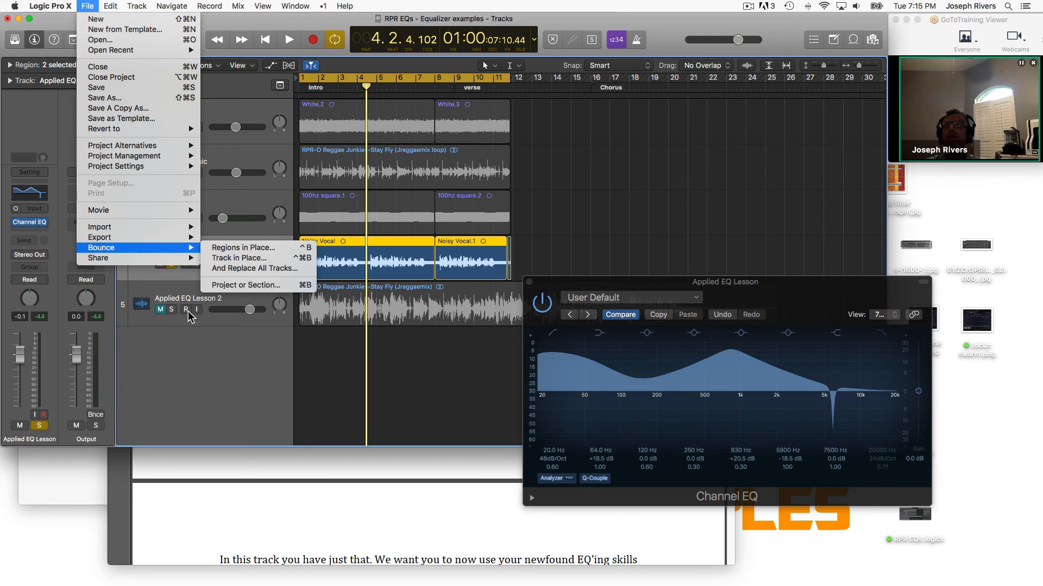
left_click(195, 379)
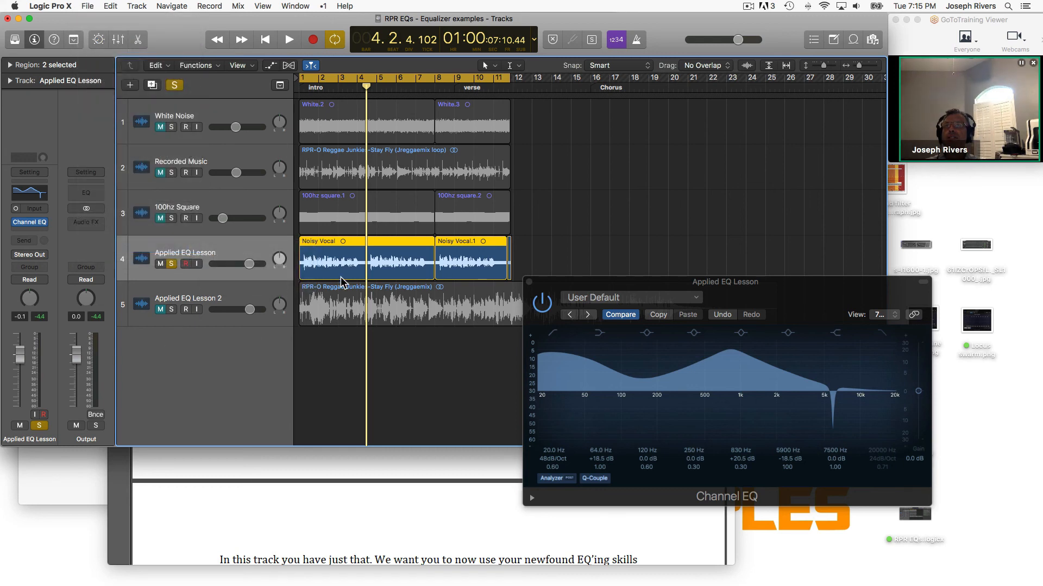
- Set up an MP3-only bounce by disabling the PCM and M4A: AAC destinations, review the MP3 settings, and cancel the bounce
left_click(96, 416)
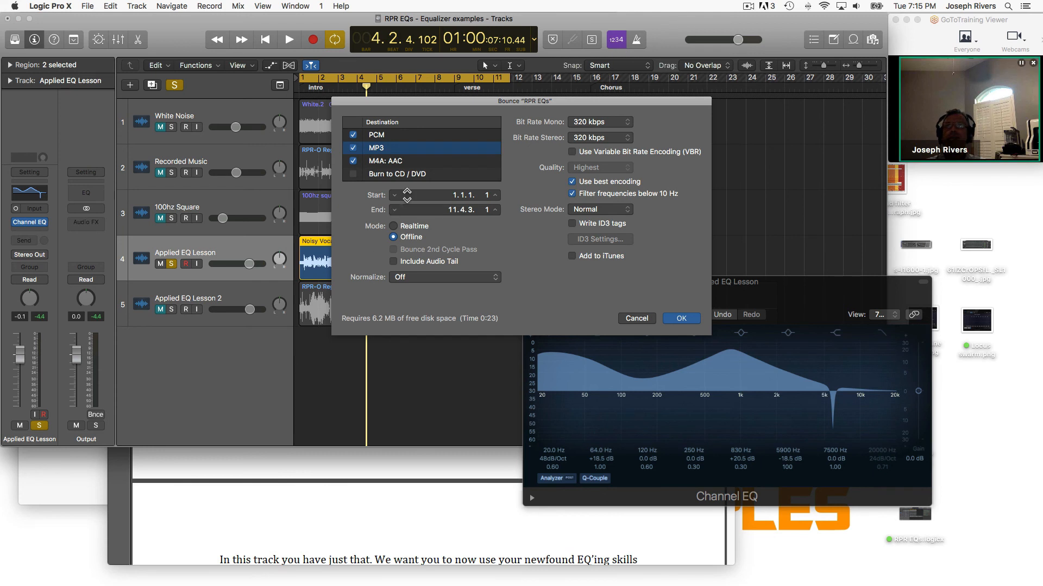
left_click(353, 160)
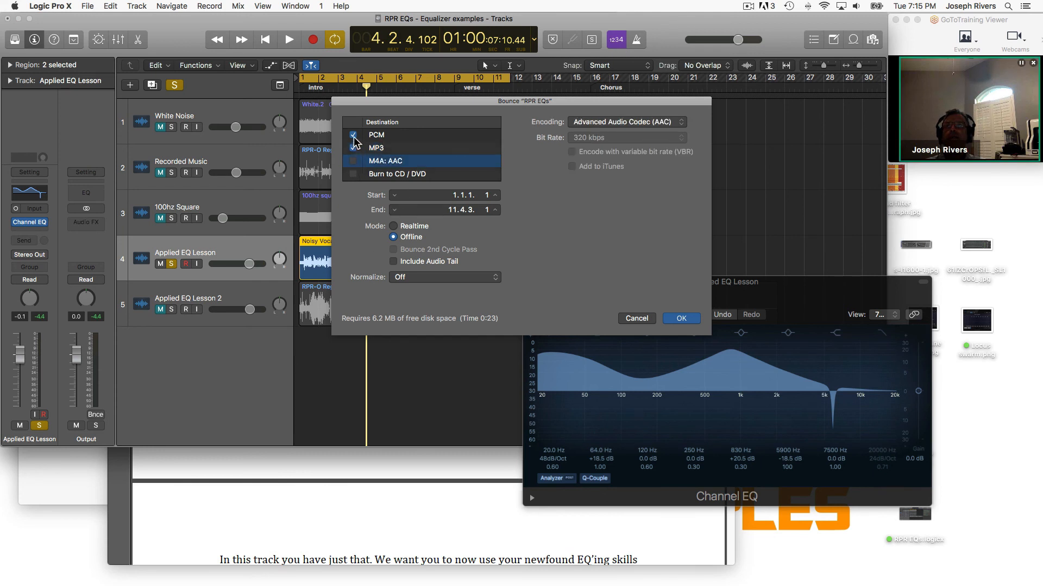
left_click(353, 135)
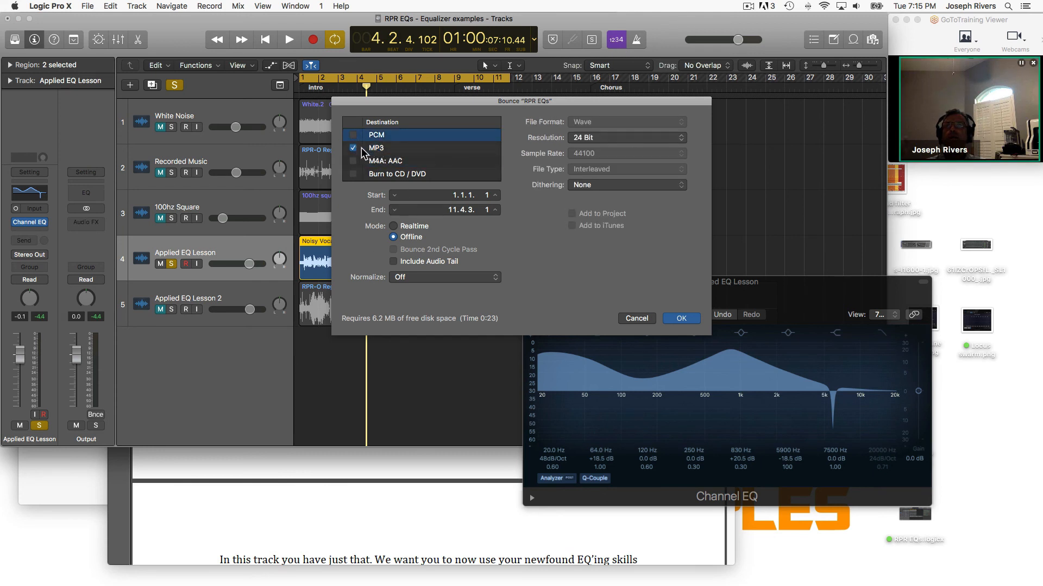
left_click(386, 148)
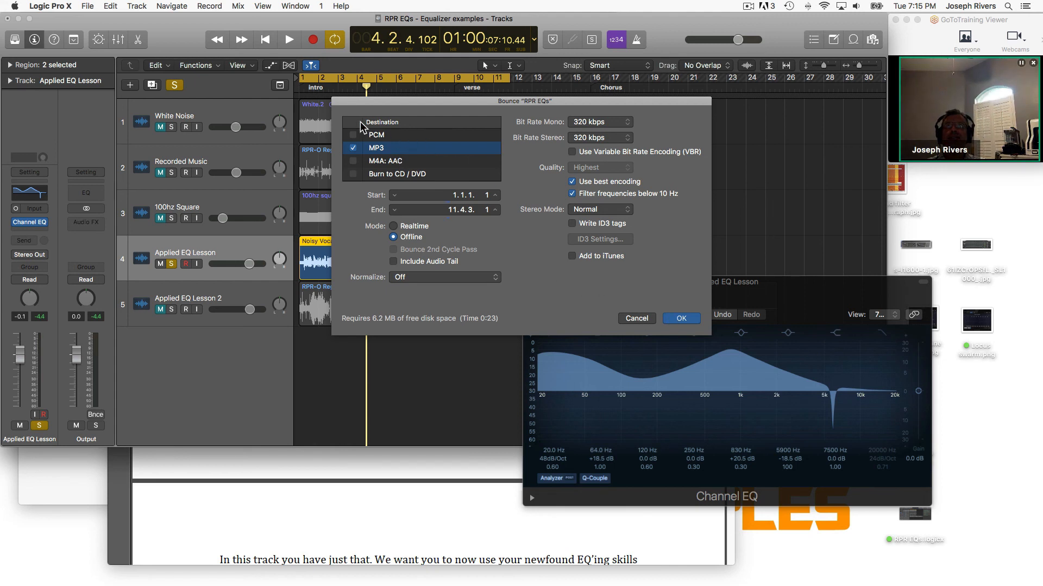
left_click(635, 318)
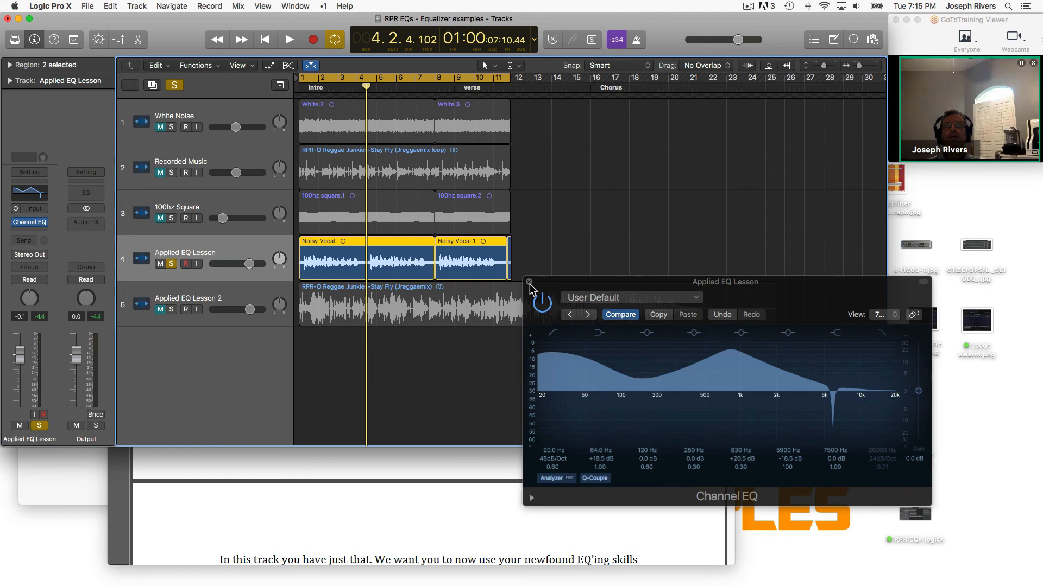
- Close the Applied EQ Lesson Channel EQ, shrink the Tracks window to uncover the desktop files, and nudge it slightly lower
left_click(530, 282)
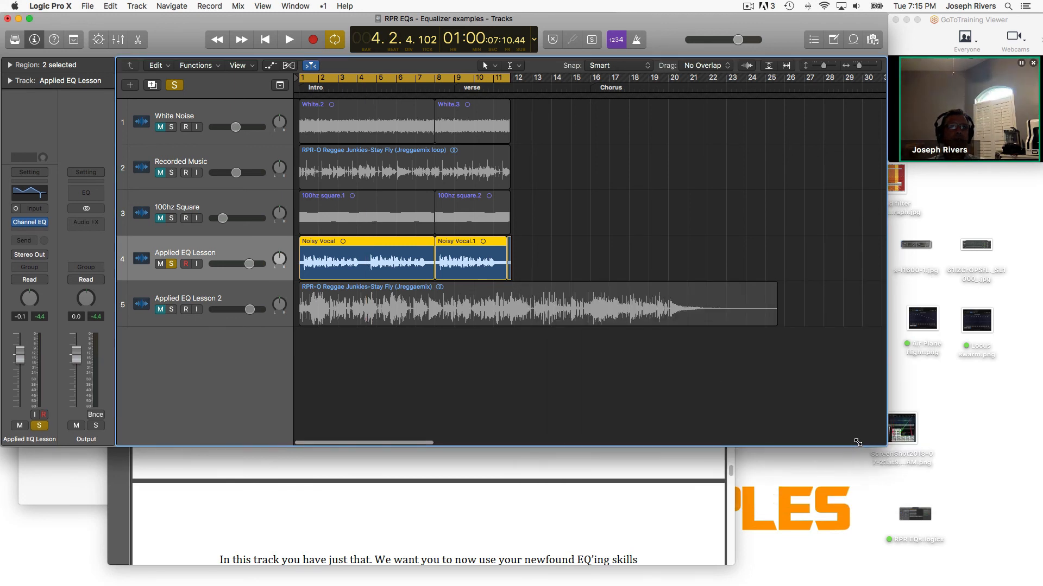
left_click_drag(884, 449, 778, 465)
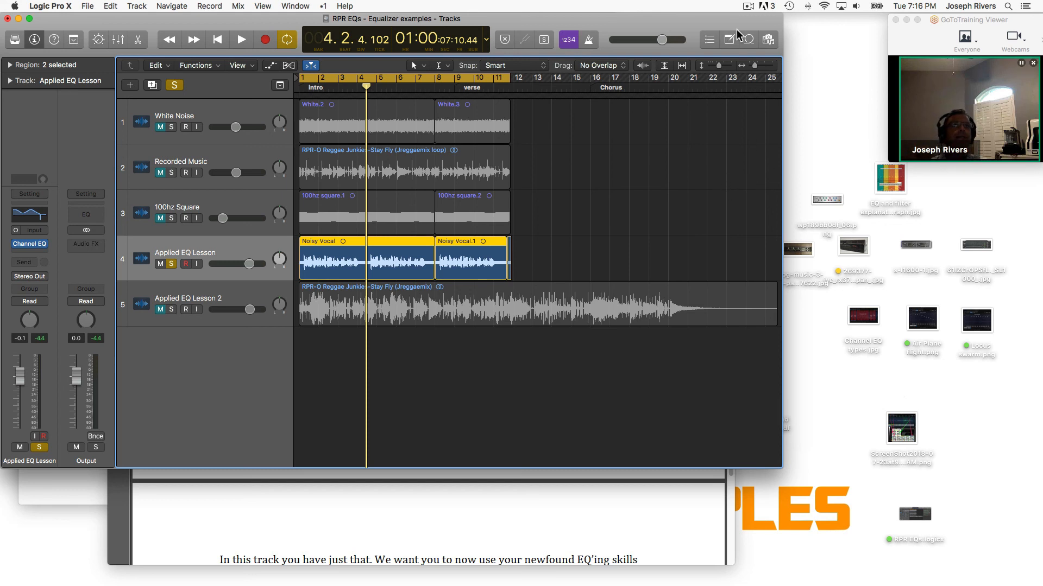
mouse_move(757, 26)
left_mouse_down()
mouse_move(598, 27)
mouse_move(757, 32)
left_mouse_up()
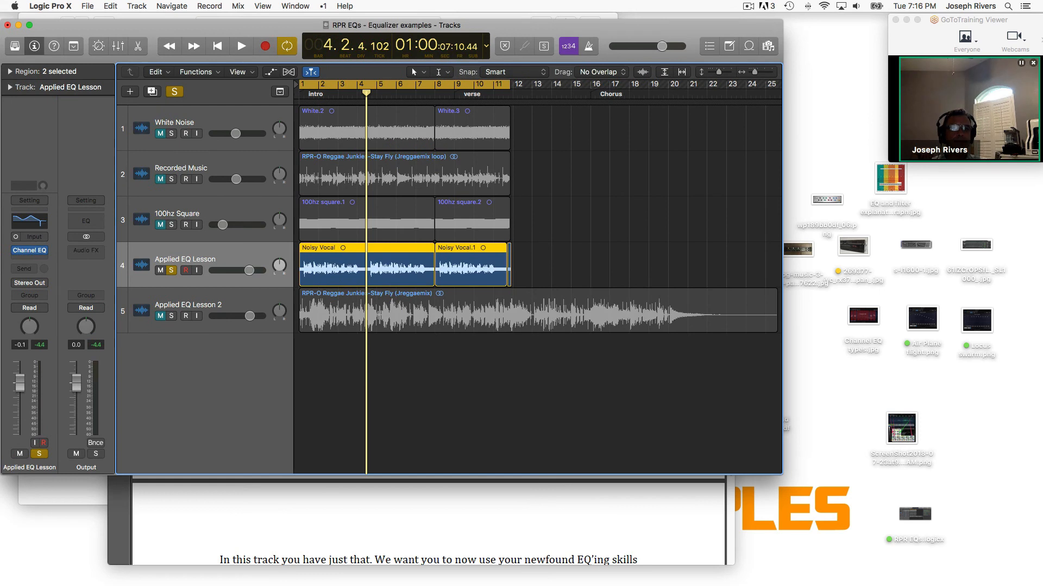
- Move the Lean on major lazer (noisy art).mp3 file to a clear spot on the desktop and preview its audio
key("super+Tab")
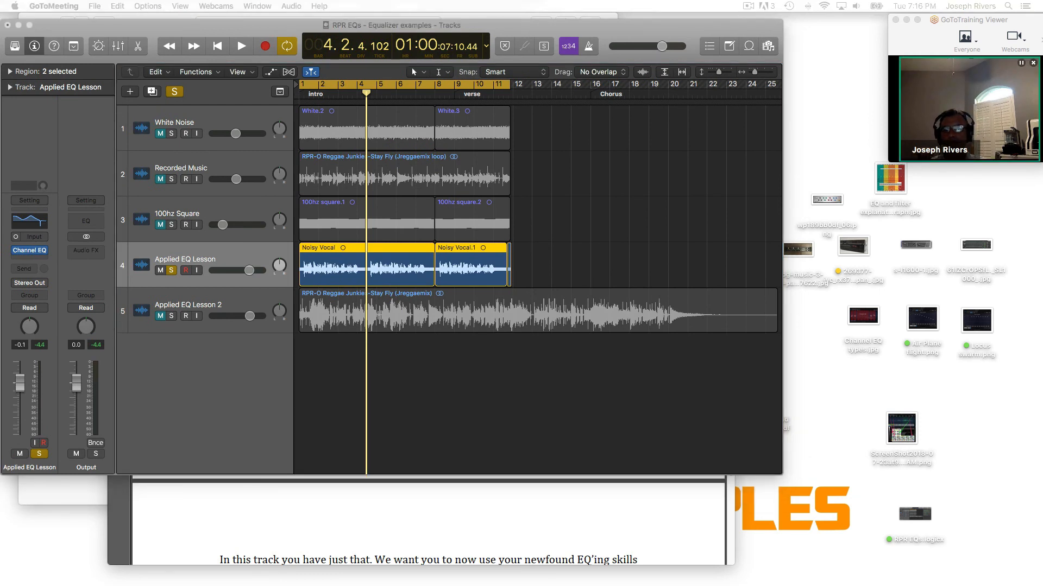
left_click_drag(682, 474, 974, 418)
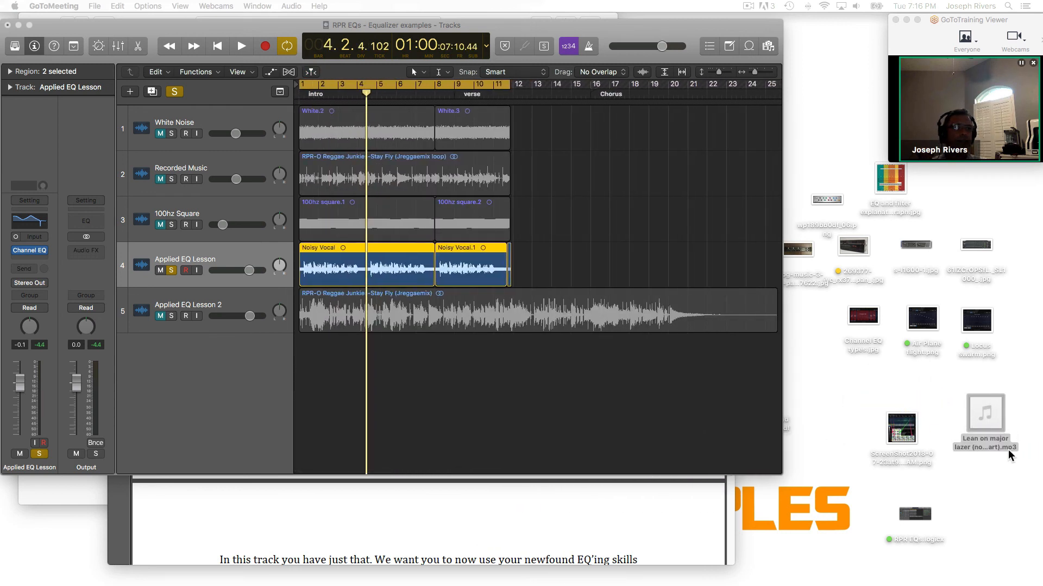
left_click(985, 416)
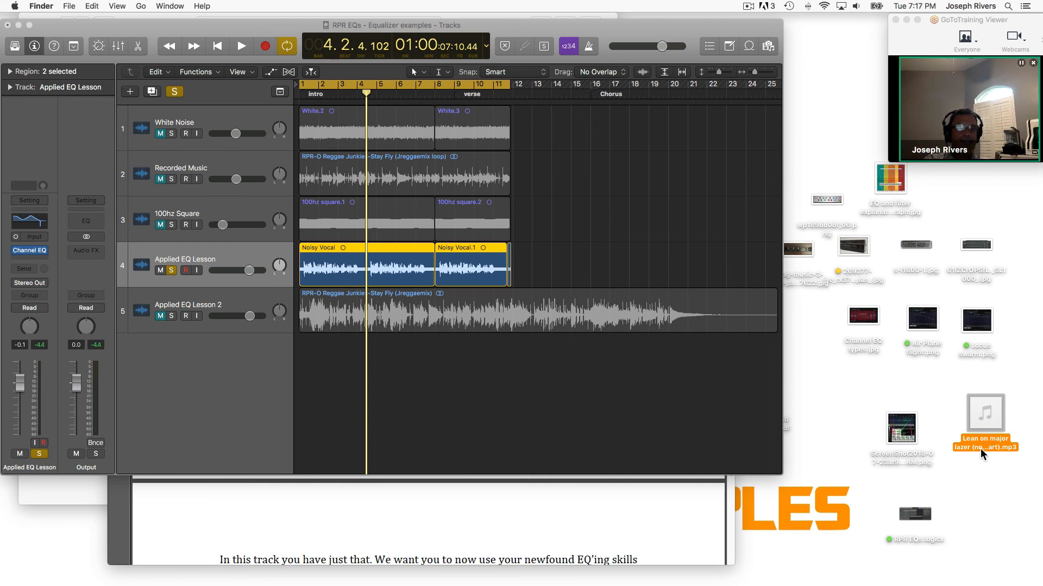
key("space")
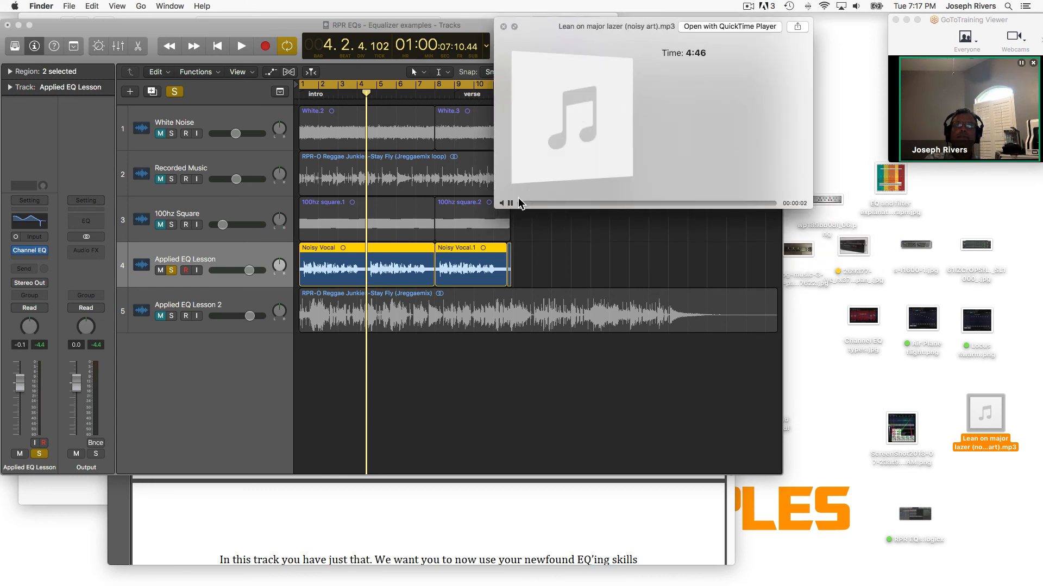
key("space")
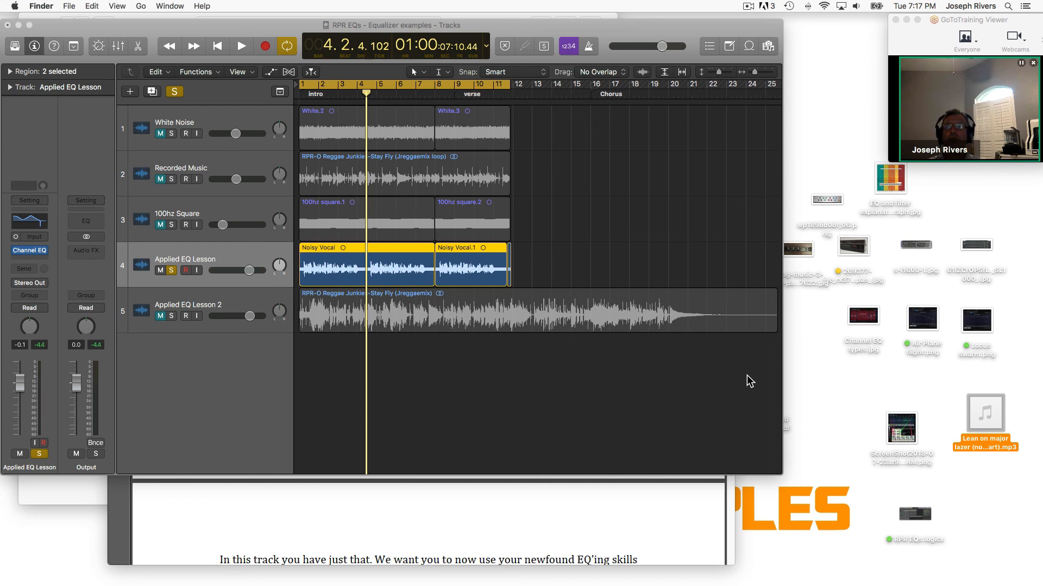
- Solo the Applied EQ Lesson 2 track and switch to Acrobat to read the Track 5 (Applied EQ Lesson 2) instructions
left_click(171, 320)
left_click(270, 545)
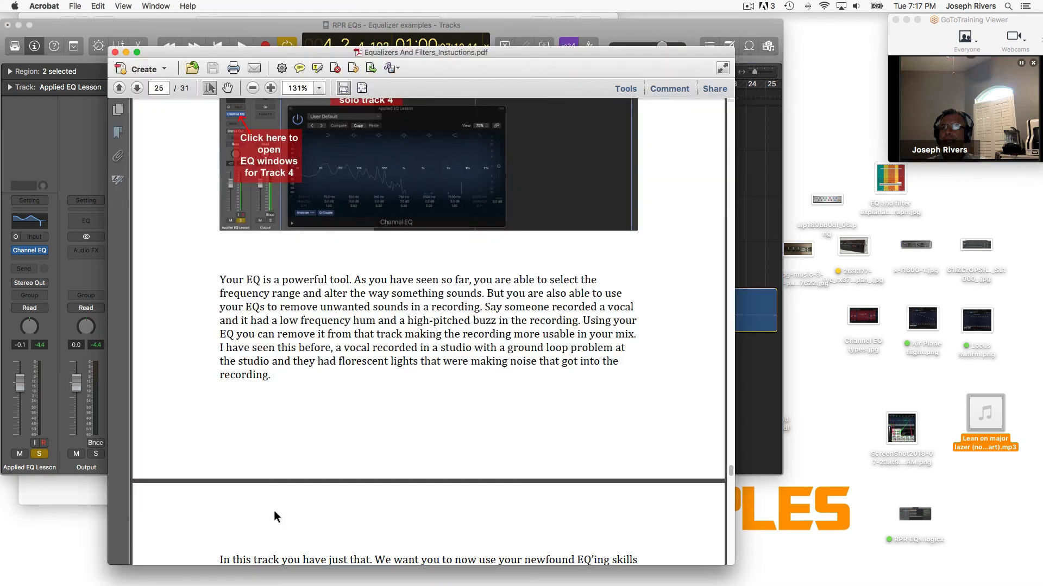
scroll(395, 475, "down", 5)
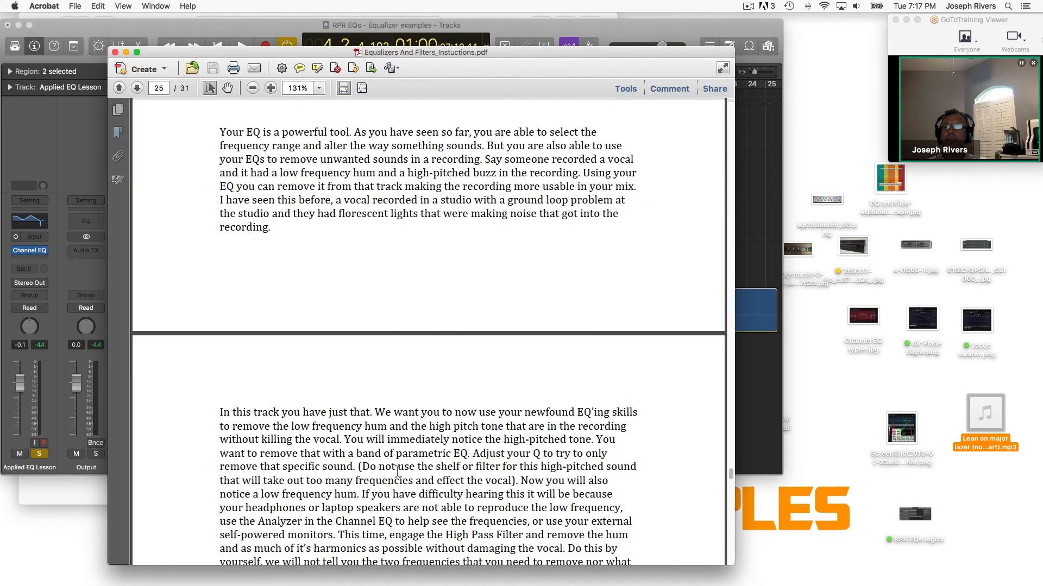
scroll(397, 471, "down", 15)
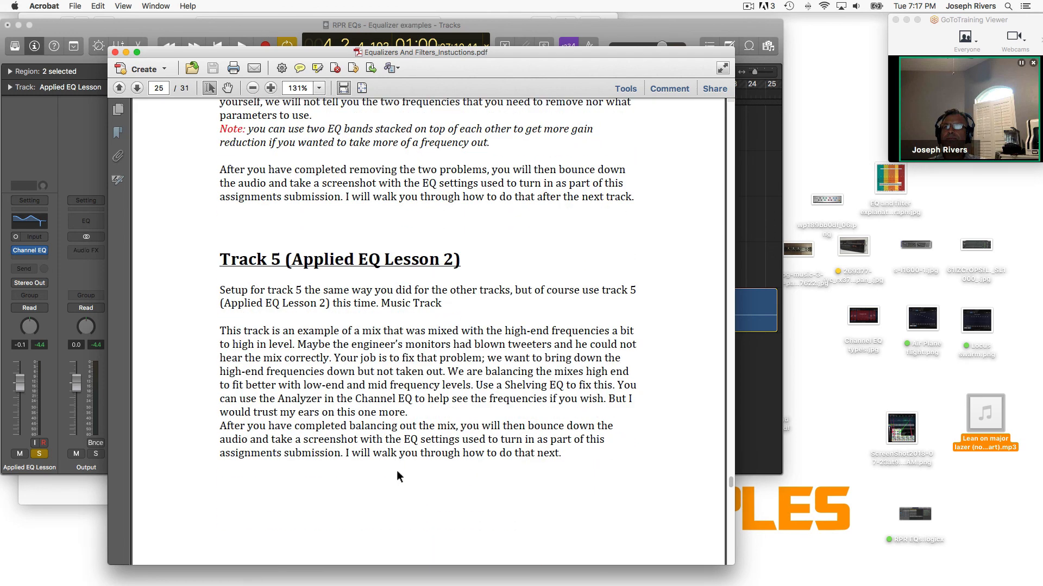
scroll(399, 476, "up", 5)
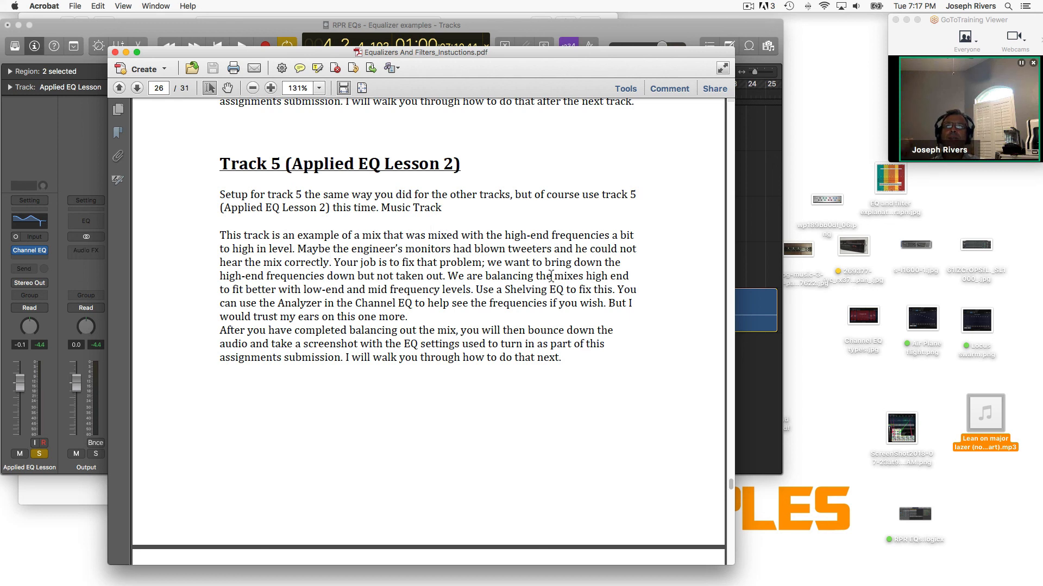
- Switch back to Logic Pro X, unsolo the Applied EQ Lesson track, and play the soloed Applied EQ Lesson 2 mix
left_click(760, 208)
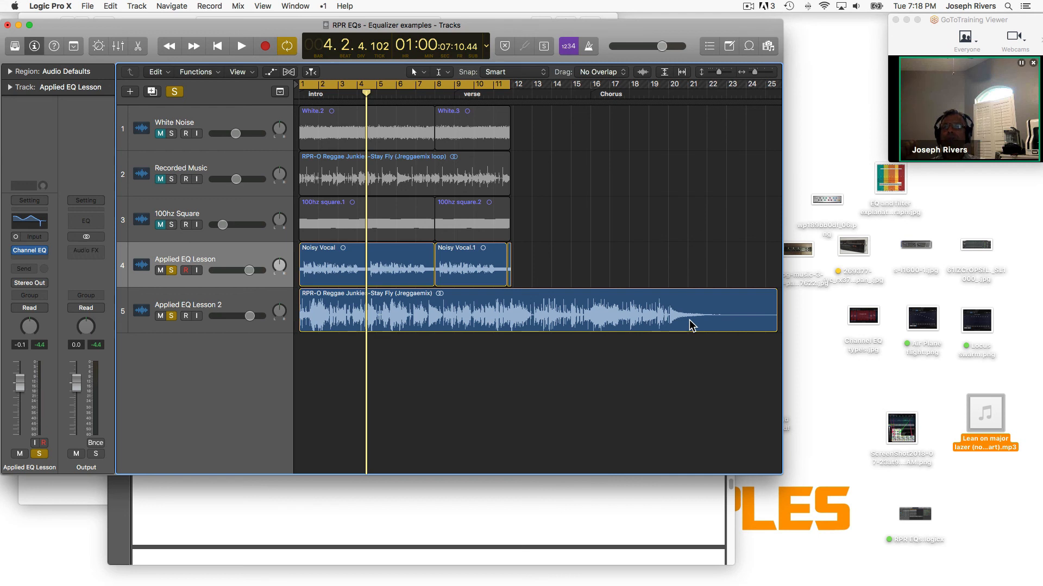
left_click(172, 271)
key("space")
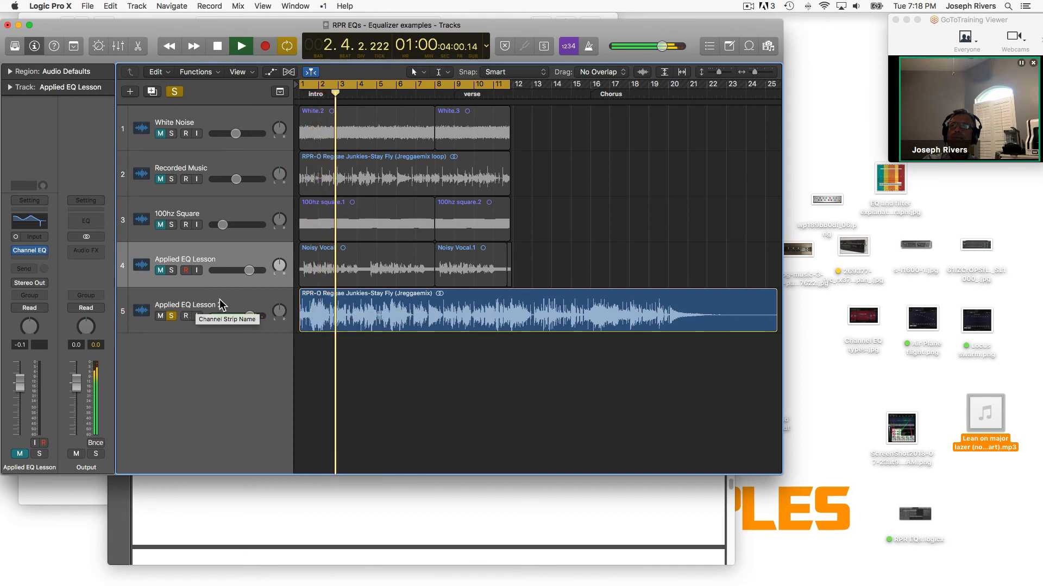
- Select the Applied EQ Lesson 2 track, open its Channel EQ, and move the EQ window clear of the track headers
left_click(239, 298)
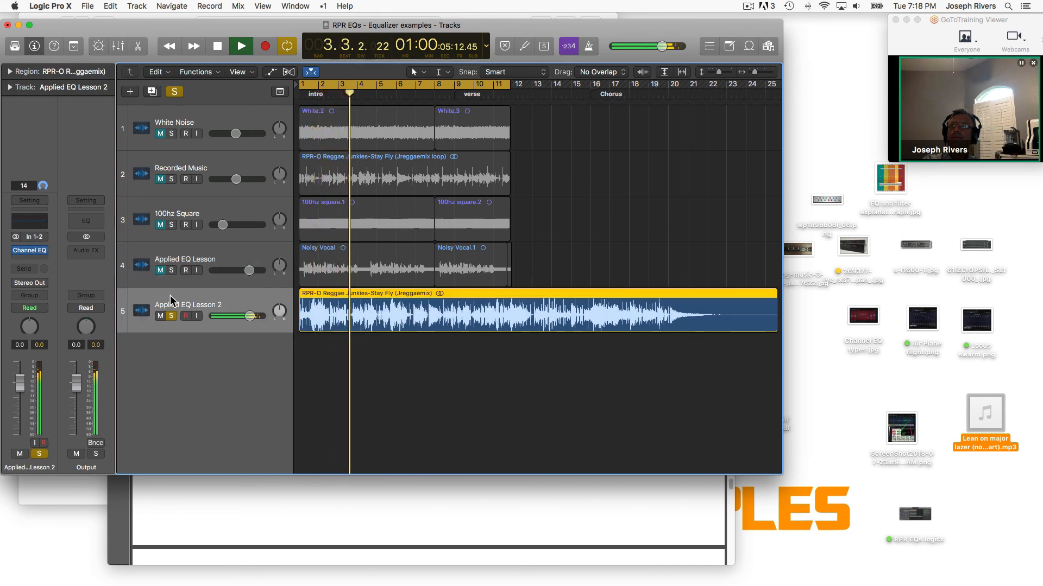
left_click(31, 251)
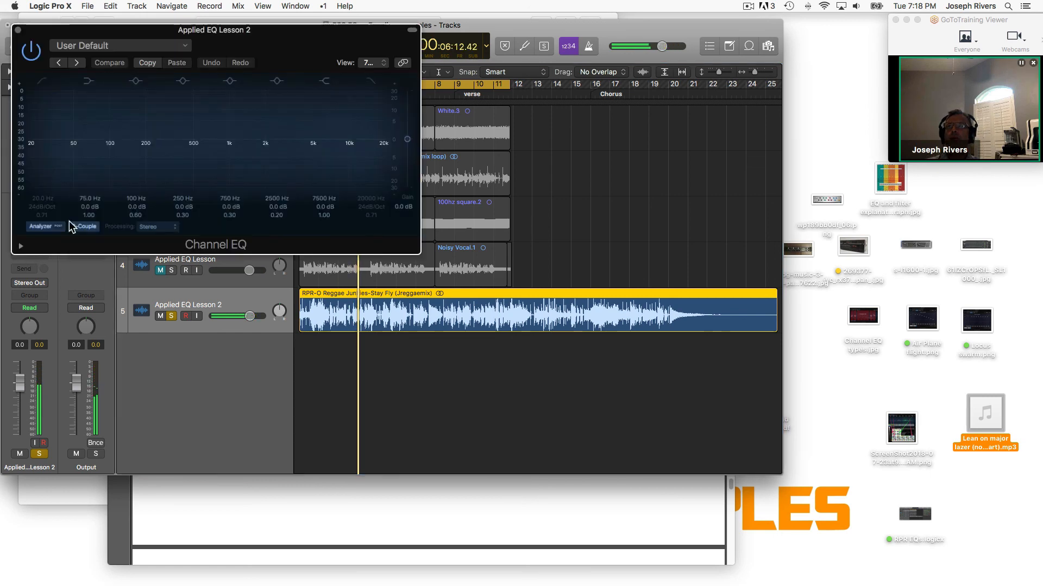
left_click_drag(288, 33, 669, 110)
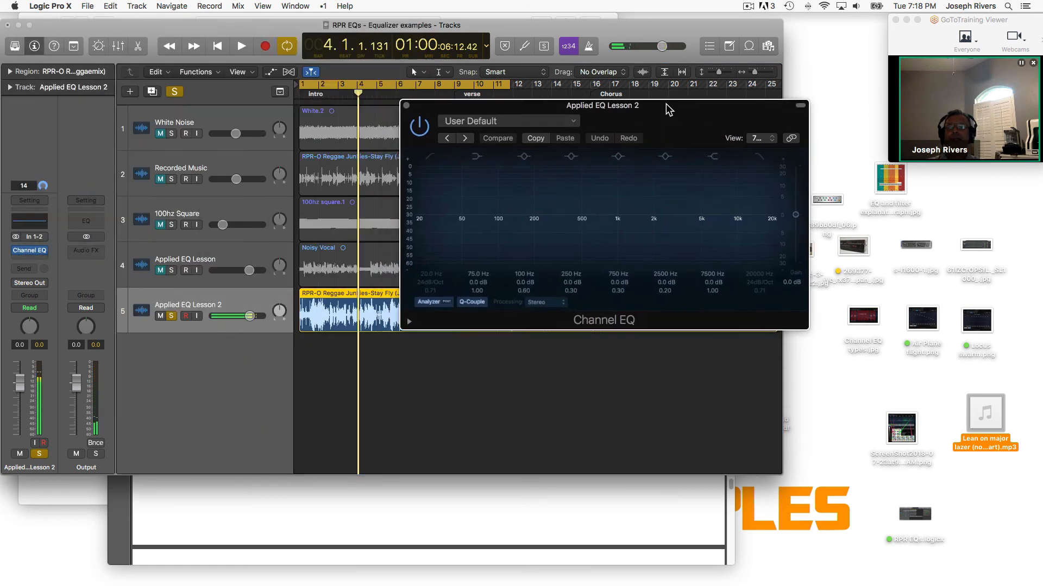
- Check the Track 5 instructions in Acrobat alongside the Applied EQ Lesson 2 Channel EQ, and close the EQ window
left_click(263, 516)
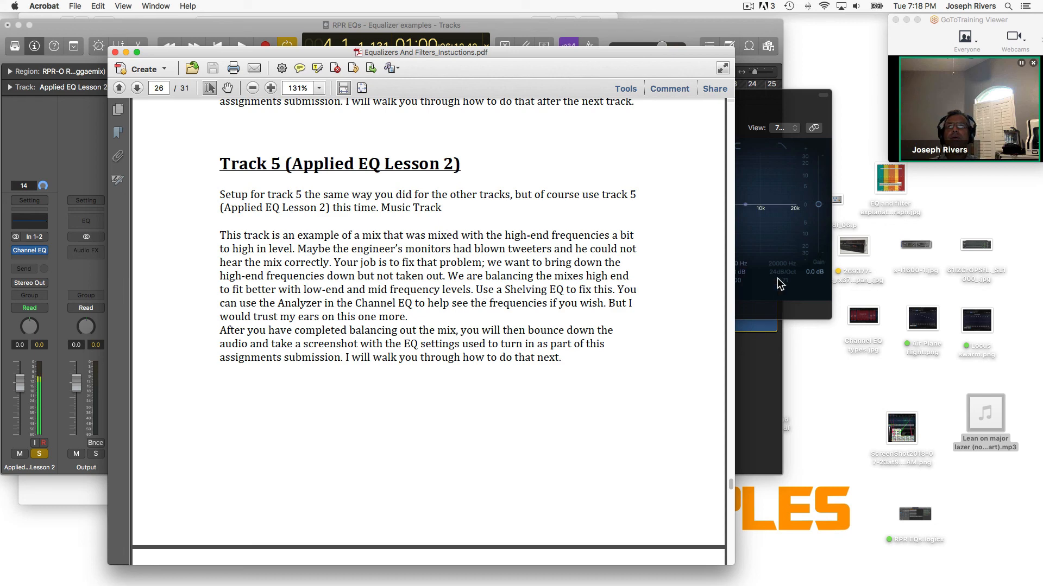
left_click(787, 97)
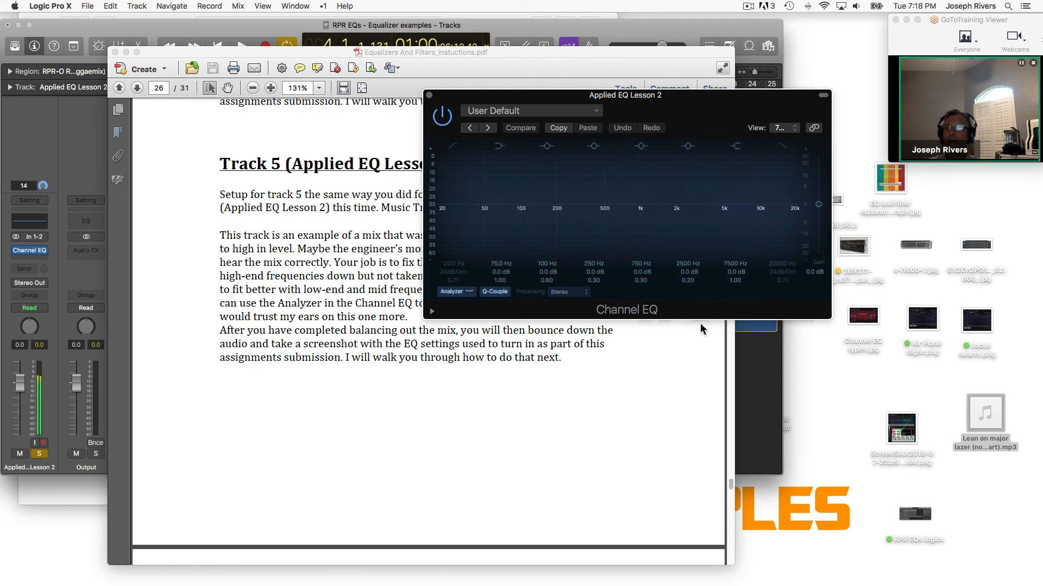
left_click(429, 98)
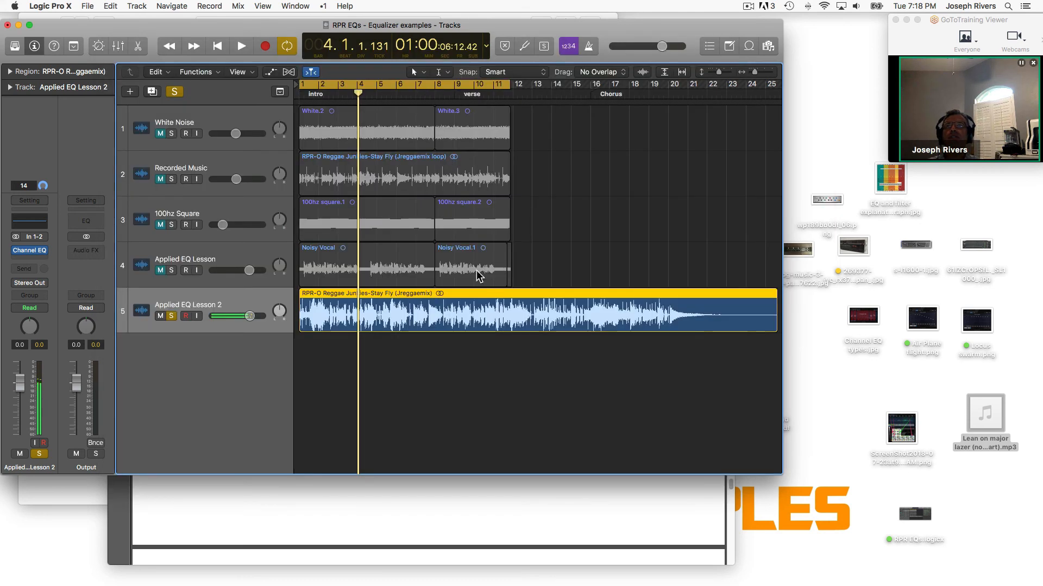
- Switch to Acrobat and read the "Bouncing down the audio (or Mix)" section on soloing track 4 and selecting the loop area
left_click(232, 510)
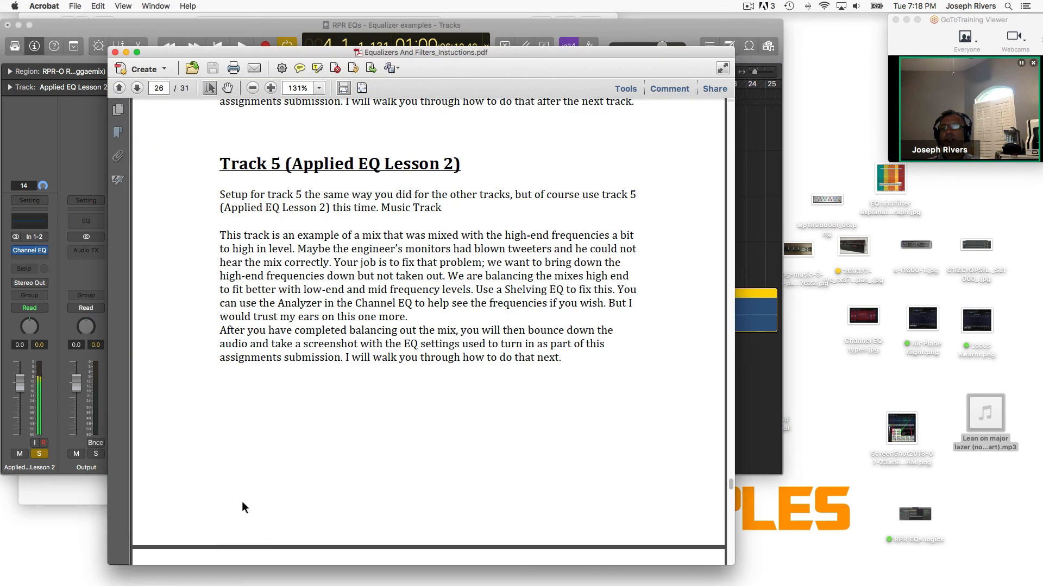
scroll(399, 358, "down", 6)
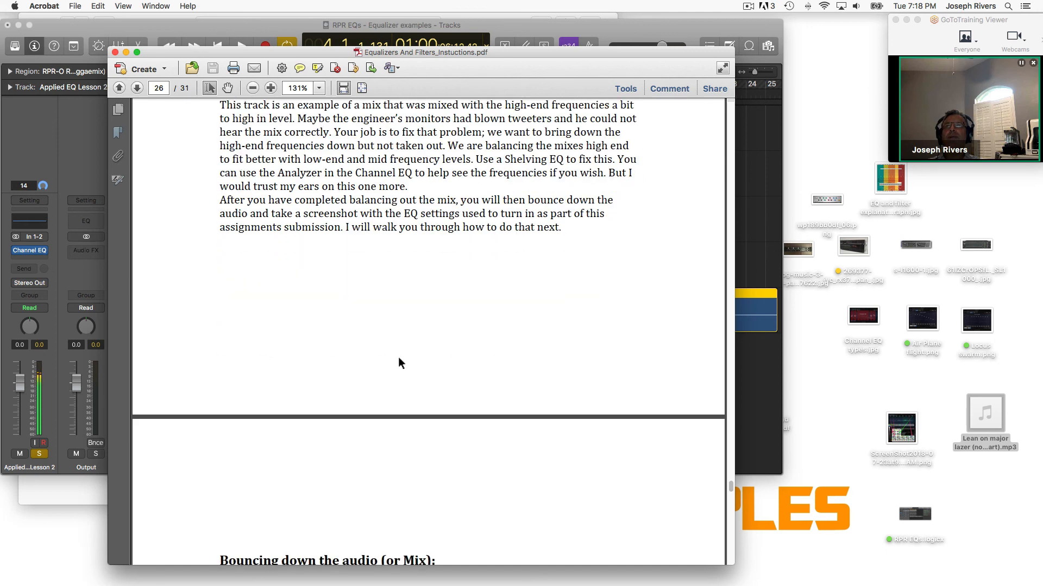
scroll(400, 358, "down", 5)
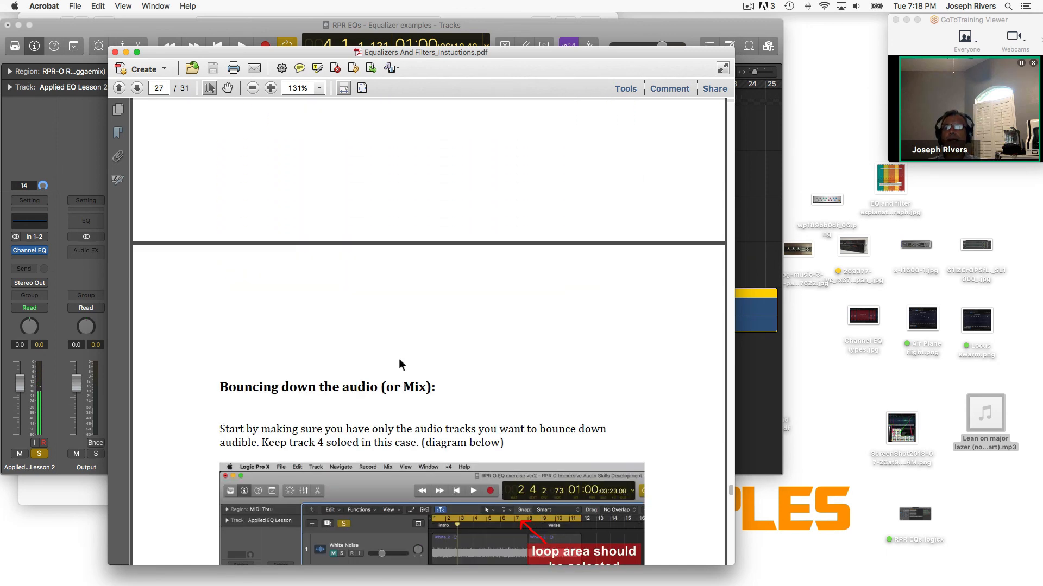
scroll(400, 359, "down", 4)
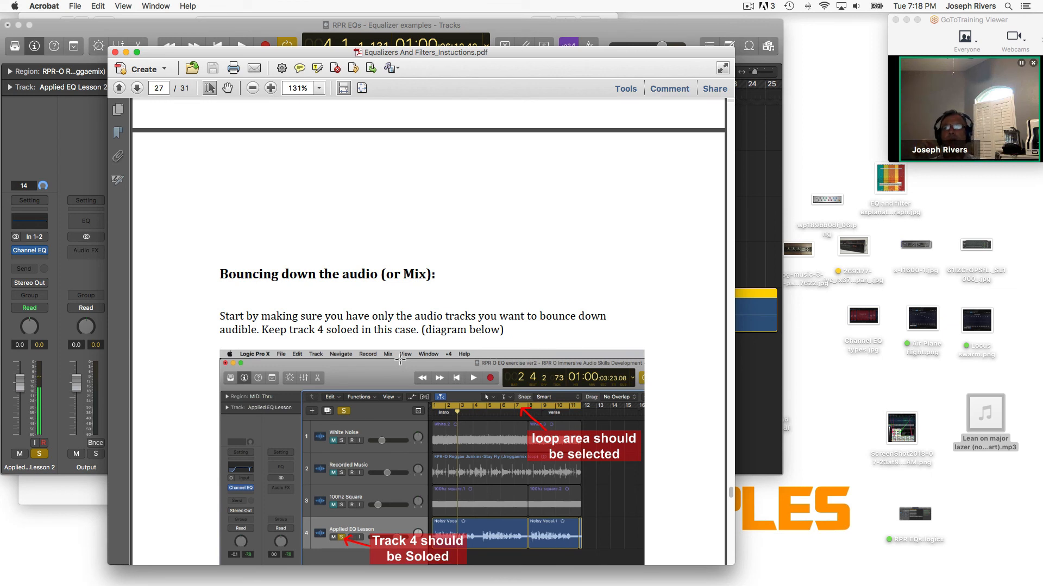
scroll(392, 393, "down", 1)
scroll(392, 394, "down", 1)
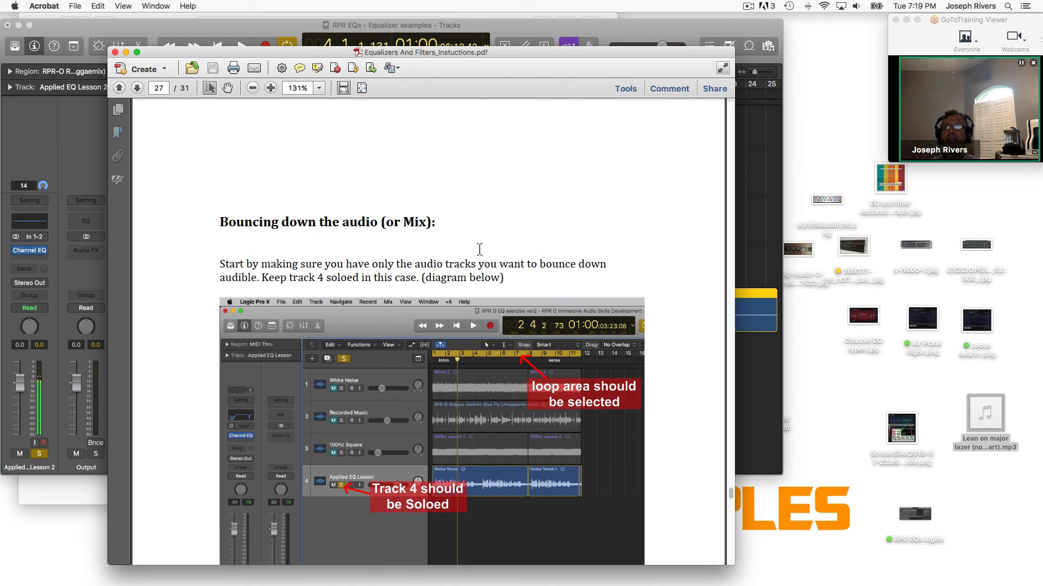
scroll(480, 248, "down", 2)
scroll(479, 248, "down", 4)
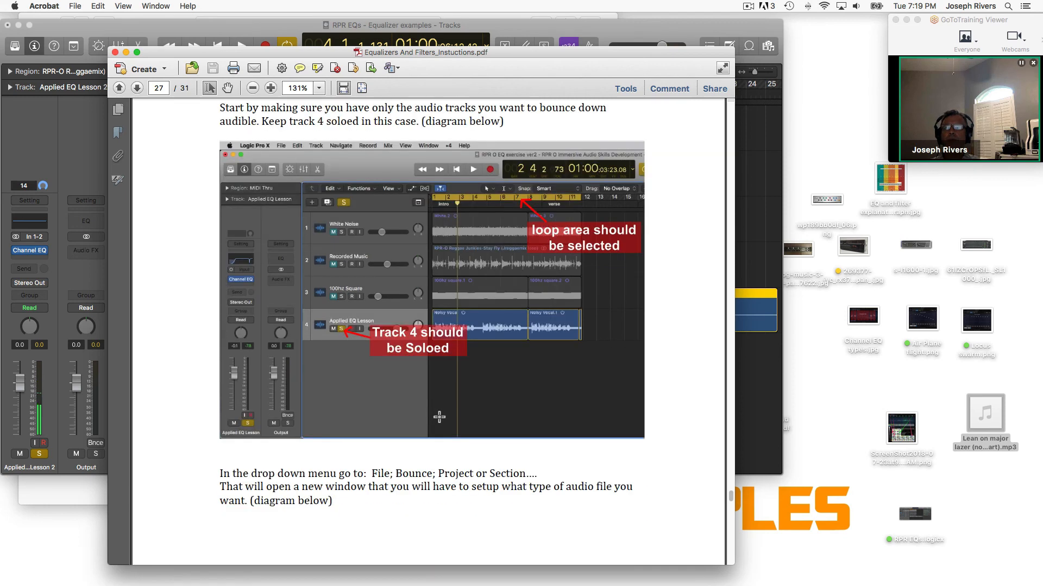
- Review the PDF's instructions for naming the bounced MP3, saving it to the desktop, and repeating the bounce for track 5
scroll(434, 420, "down", 10)
scroll(439, 413, "down", 15)
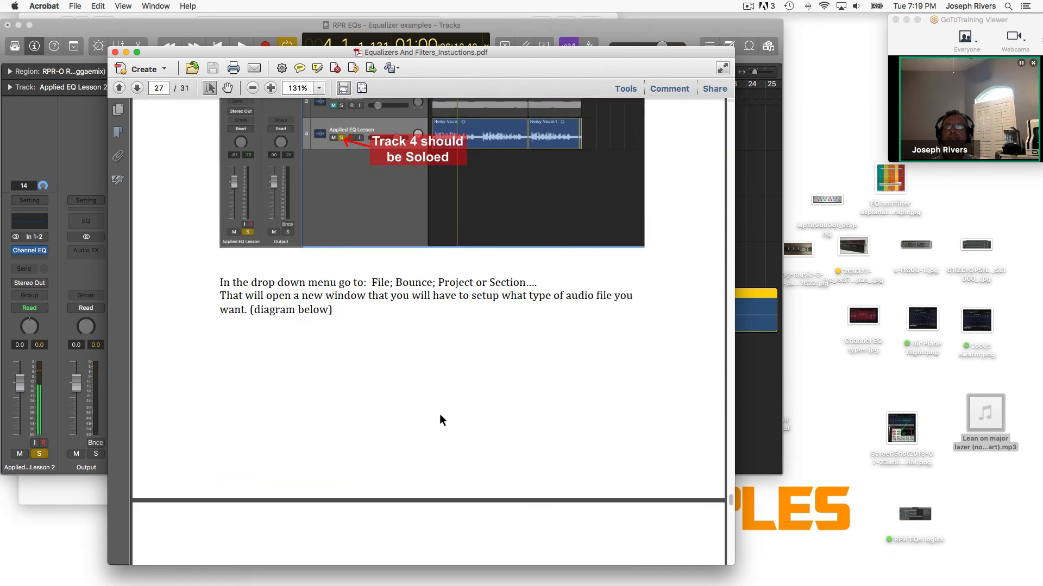
scroll(441, 414, "down", 20)
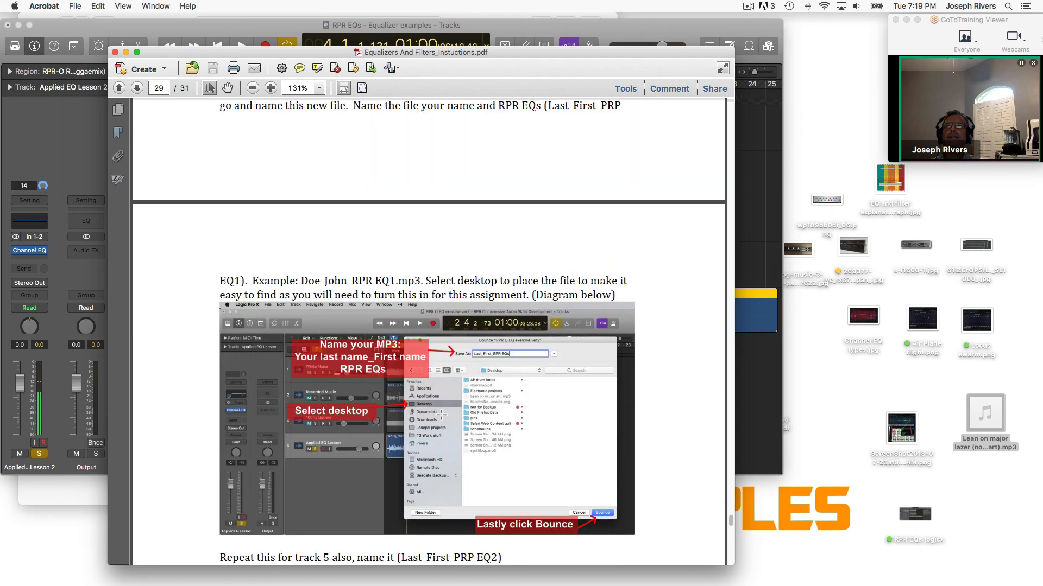
scroll(441, 415, "down", 3)
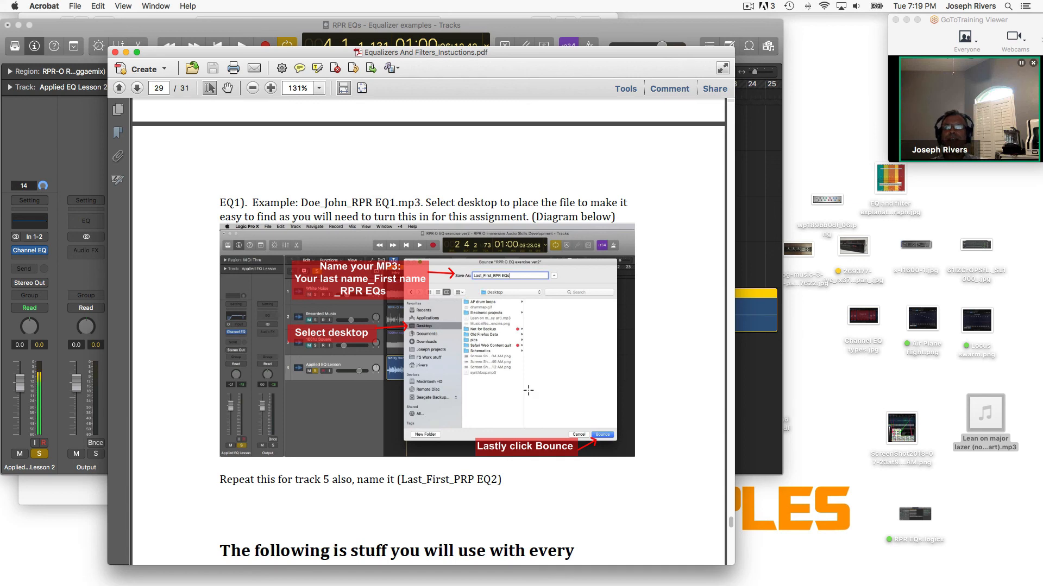
scroll(530, 388, "down", 3)
scroll(529, 390, "down", 1)
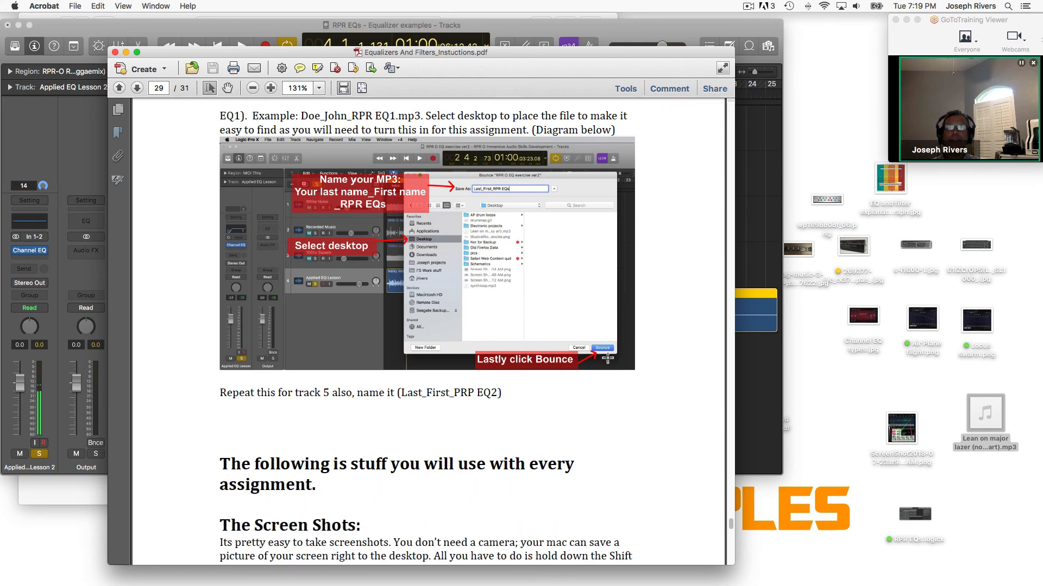
- Read the PDF's "The Screen Shots" and "The Logic Session file" sections on taking screenshots, renaming the session and compressing it
scroll(534, 407, "down", 7)
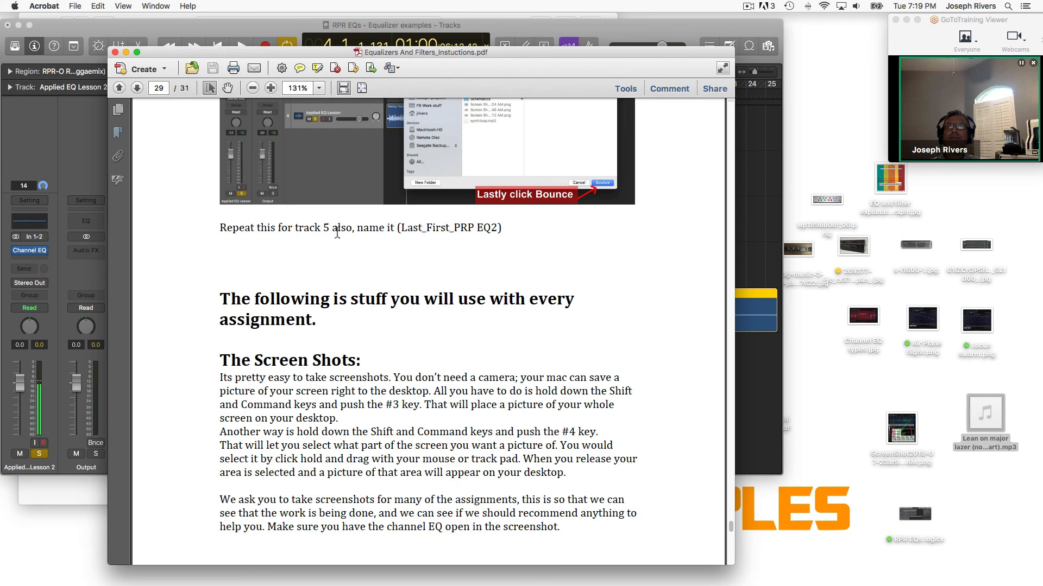
scroll(395, 357, "down", 5)
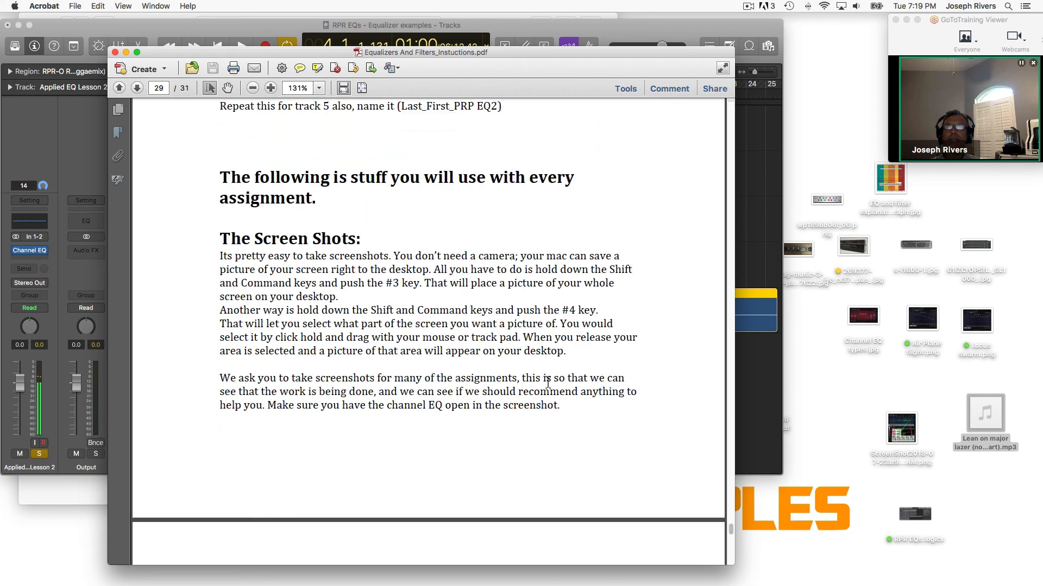
scroll(548, 383, "down", 10)
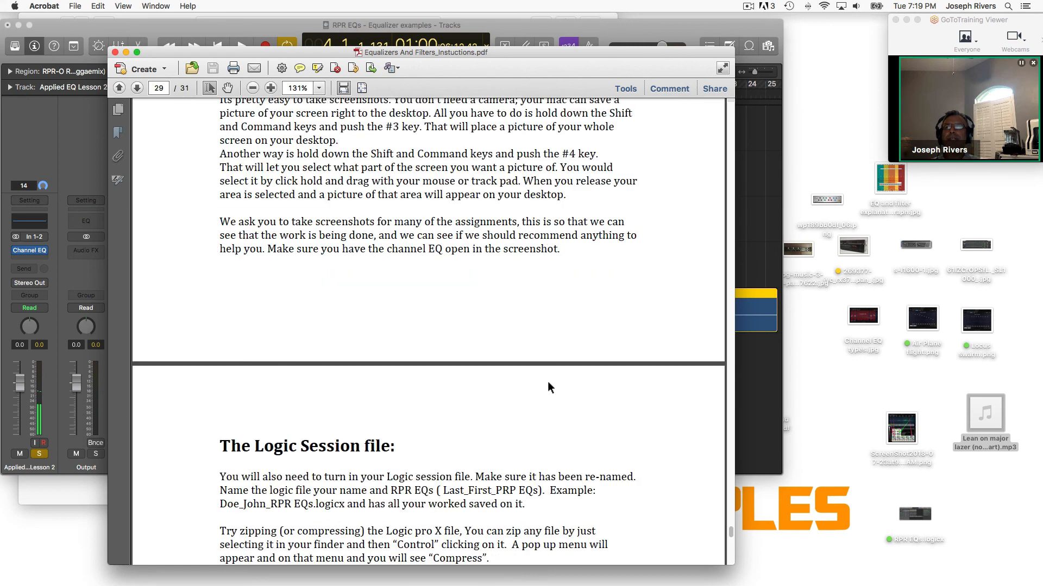
scroll(547, 381, "down", 4)
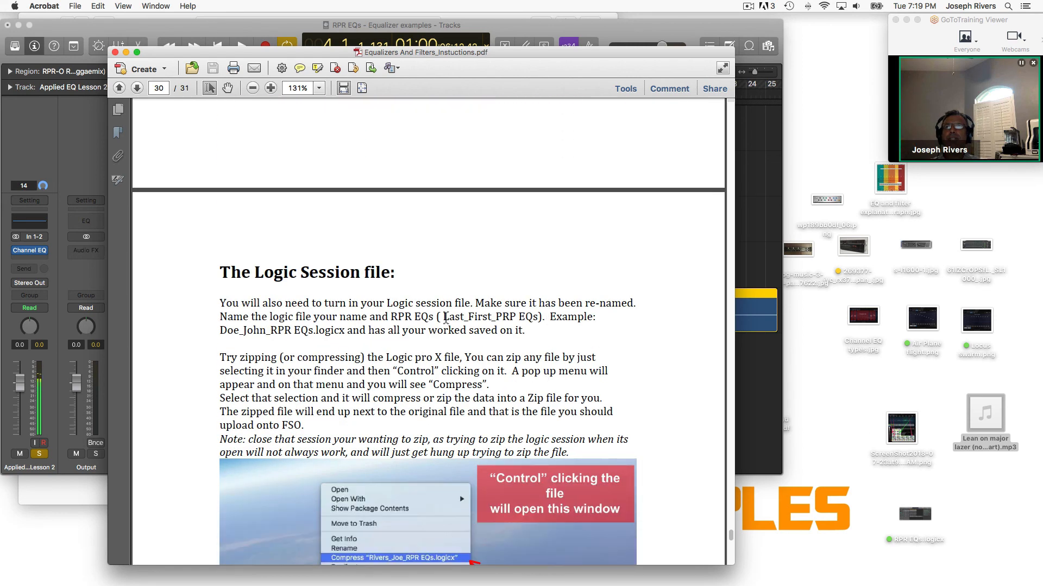
scroll(472, 364, "down", 5)
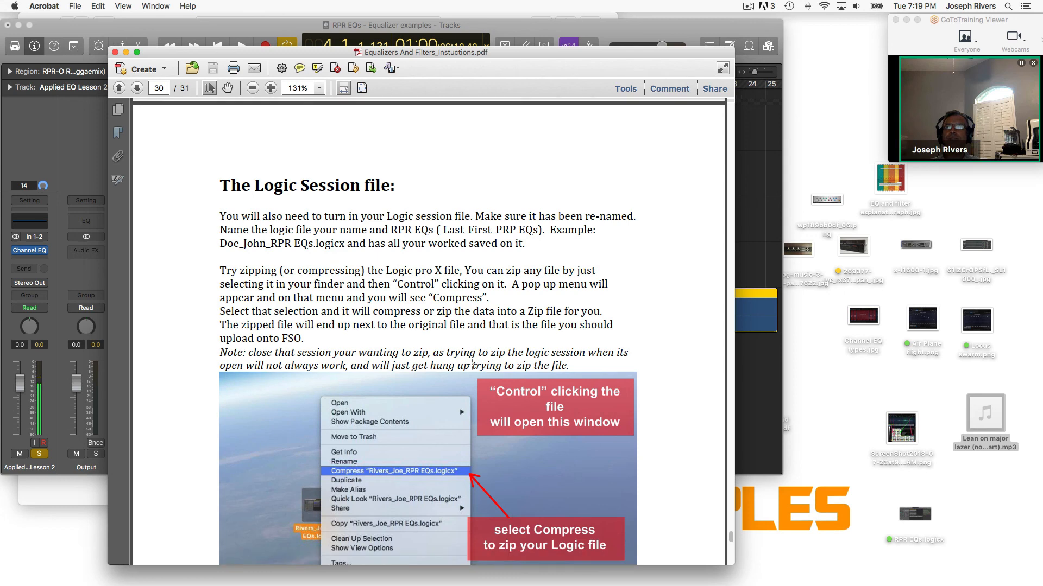
- Highlight the "What you will need turn in for this assignment" list and continue to the grading checklist on page 31
scroll(472, 364, "down", 3)
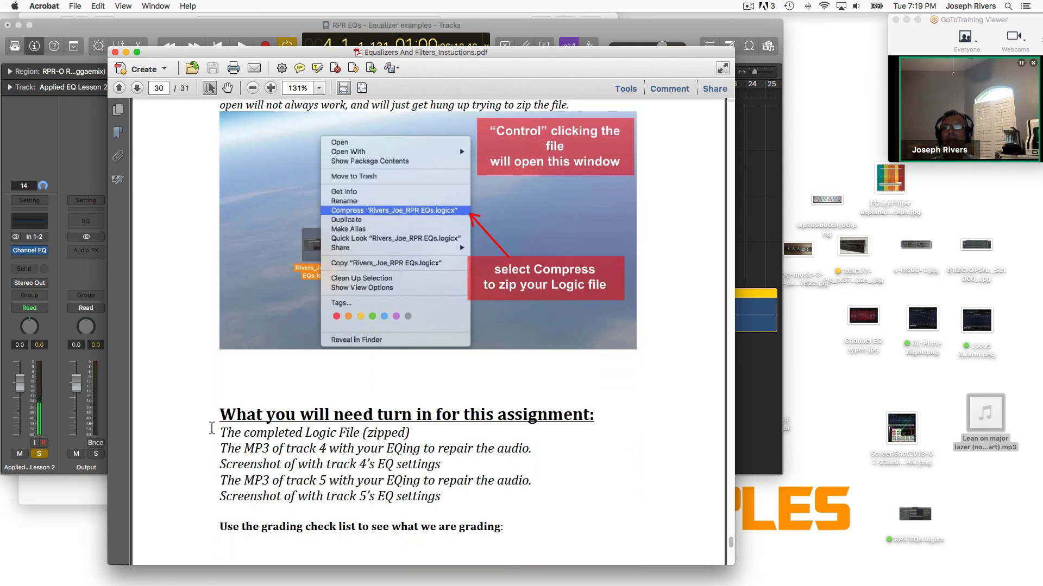
left_click_drag(219, 414, 482, 509)
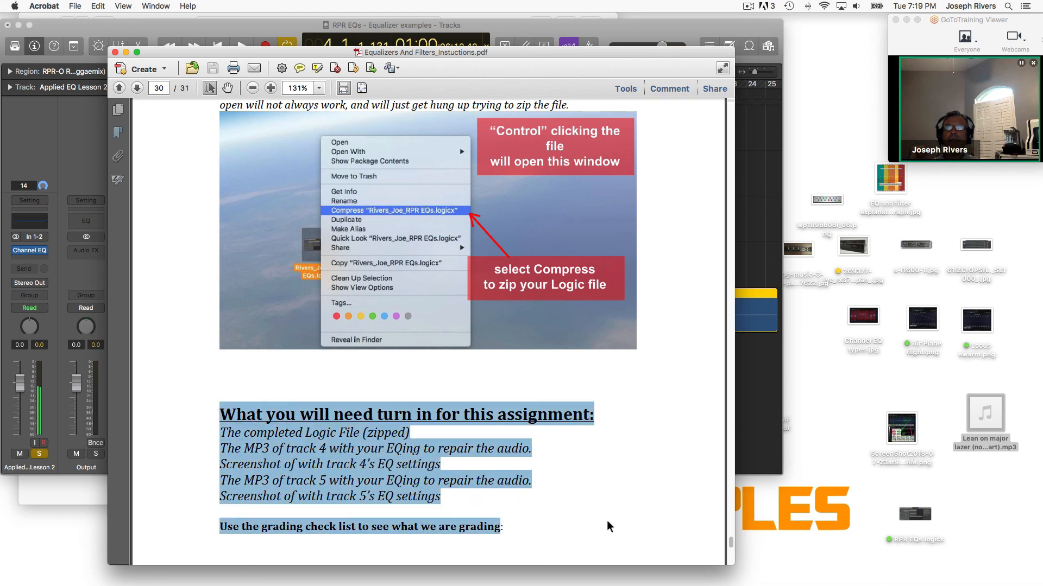
scroll(607, 519, "down", 5)
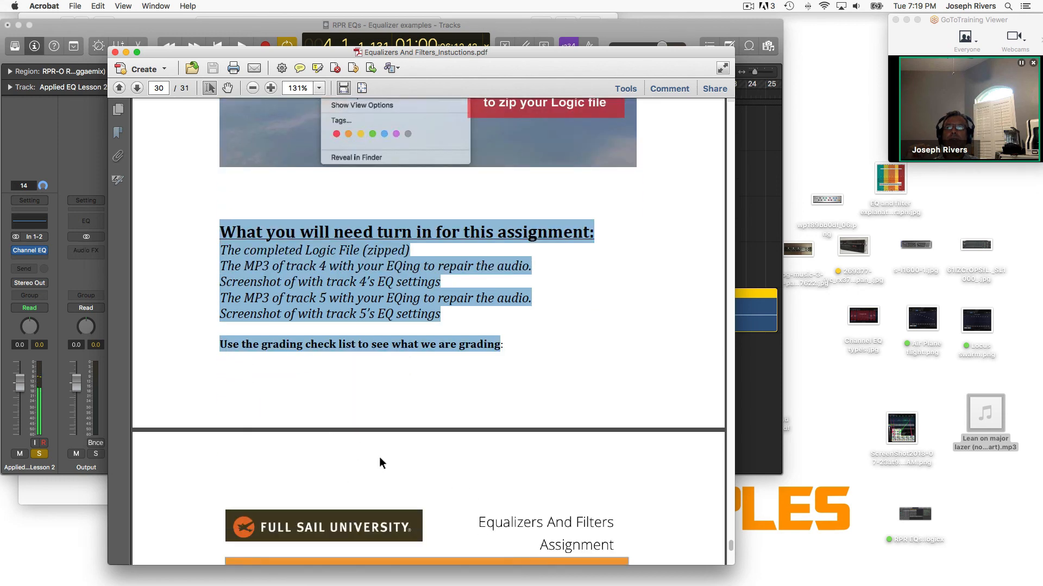
scroll(383, 452, "down", 2)
scroll(454, 465, "down", 3)
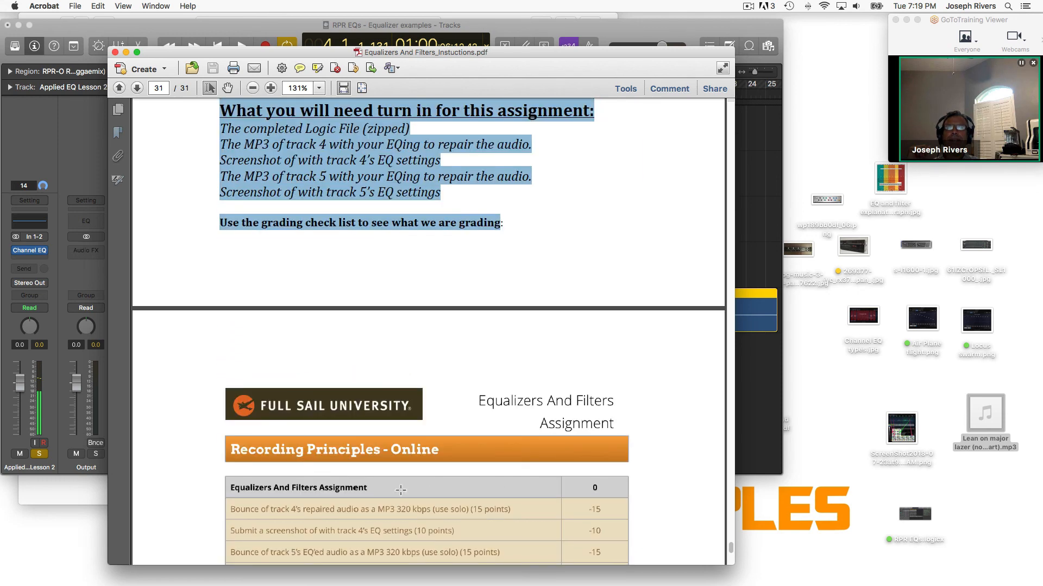